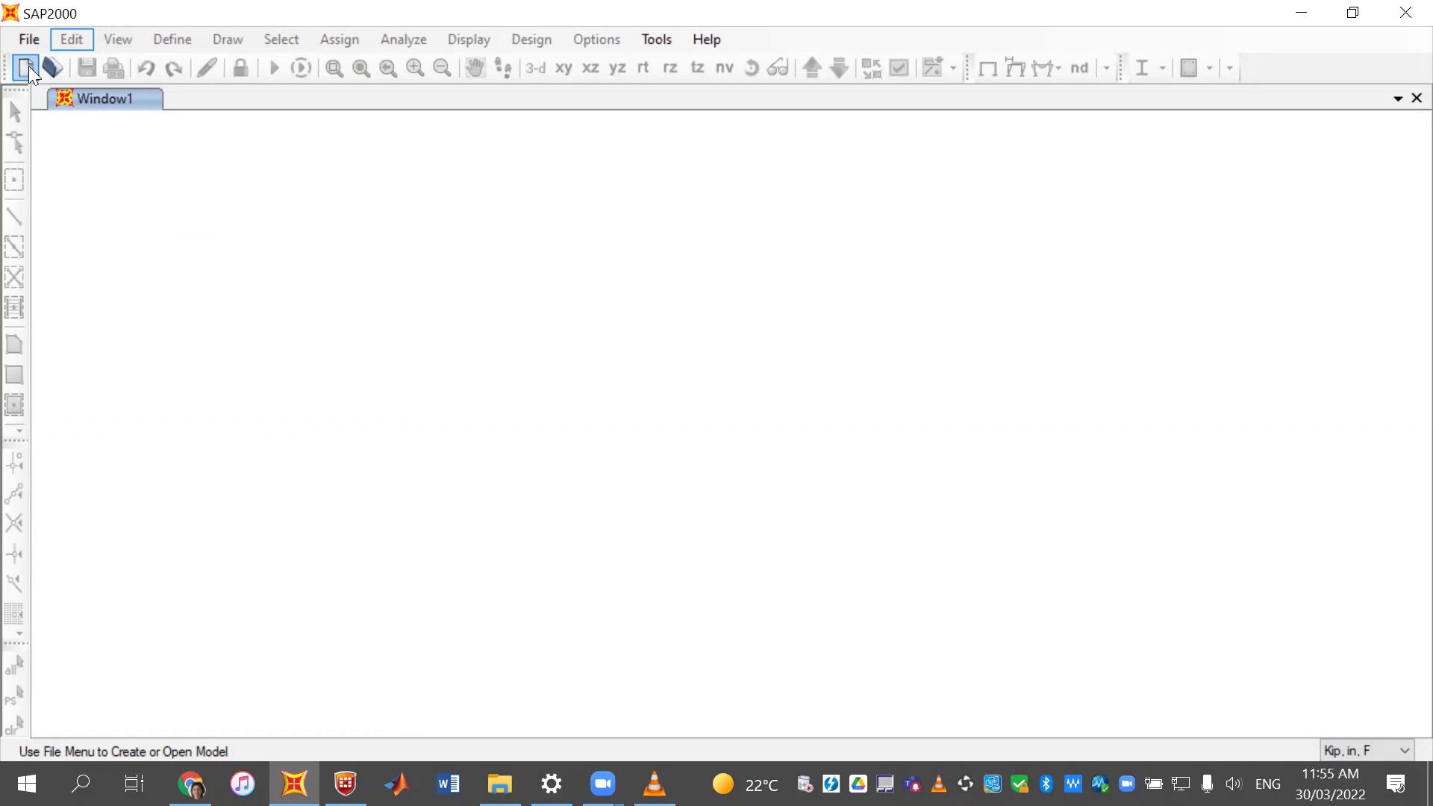
# - Start a new model in KN, m, C units from the 2D Trusses template
pyautogui.click(29, 68)
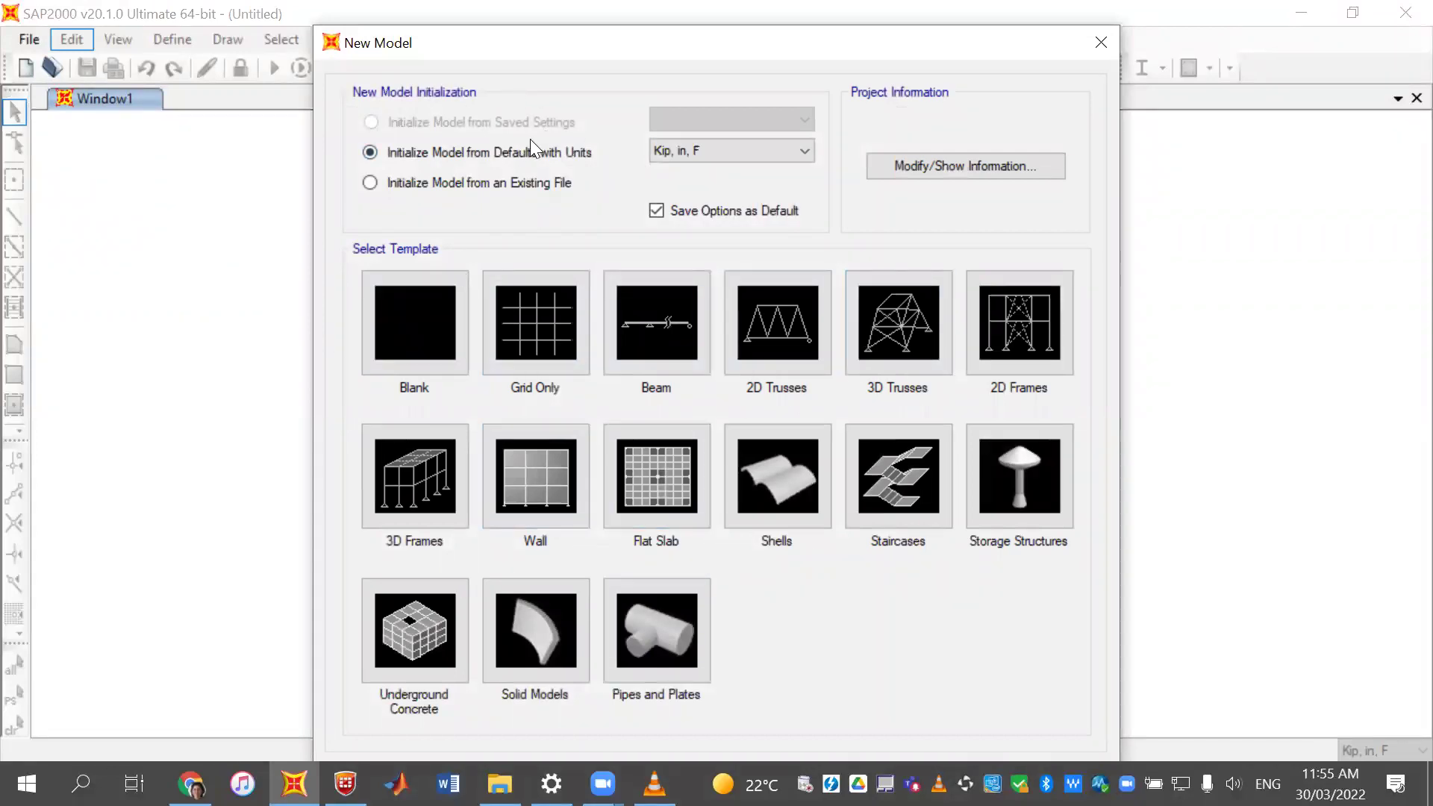
pyautogui.click(694, 147)
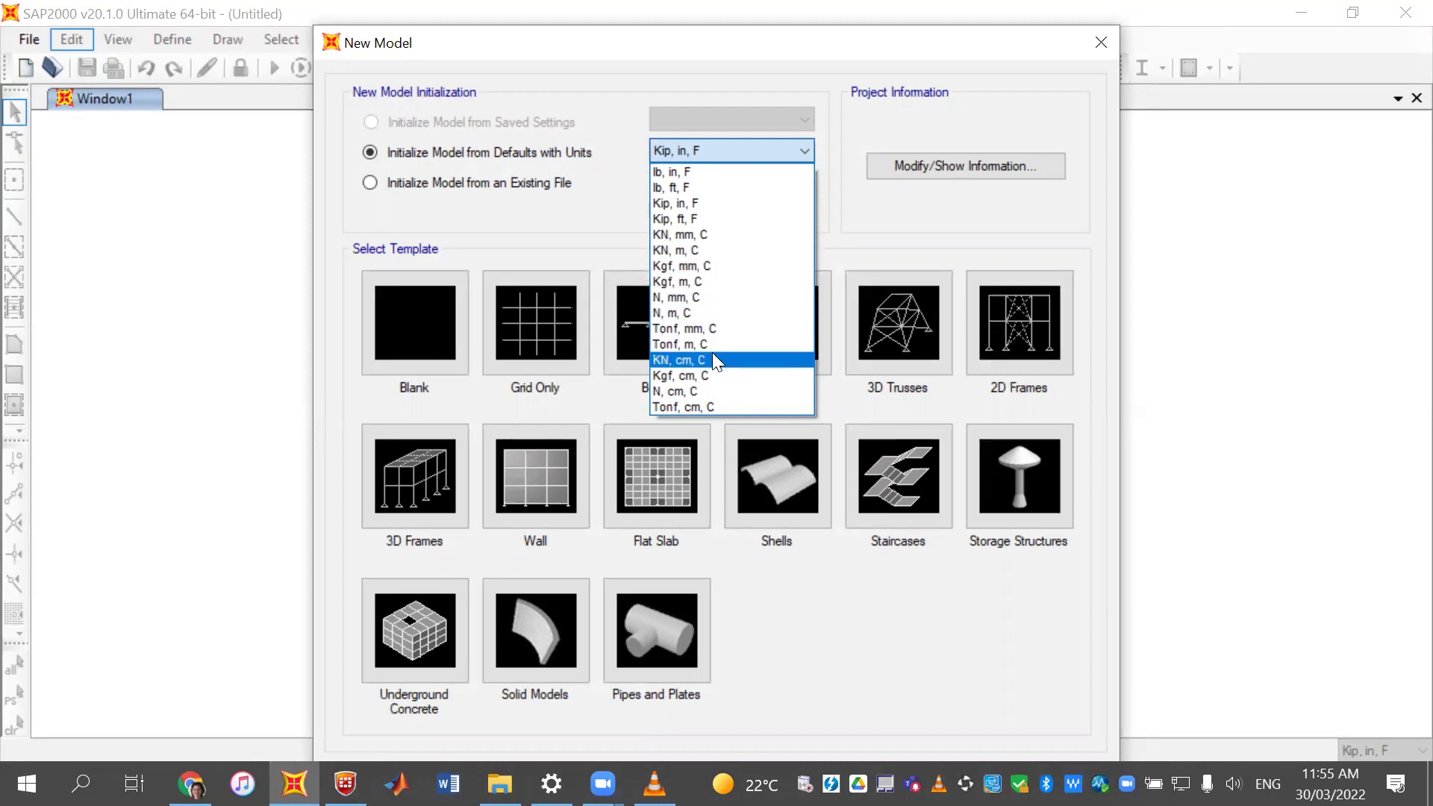
pyautogui.click(736, 249)
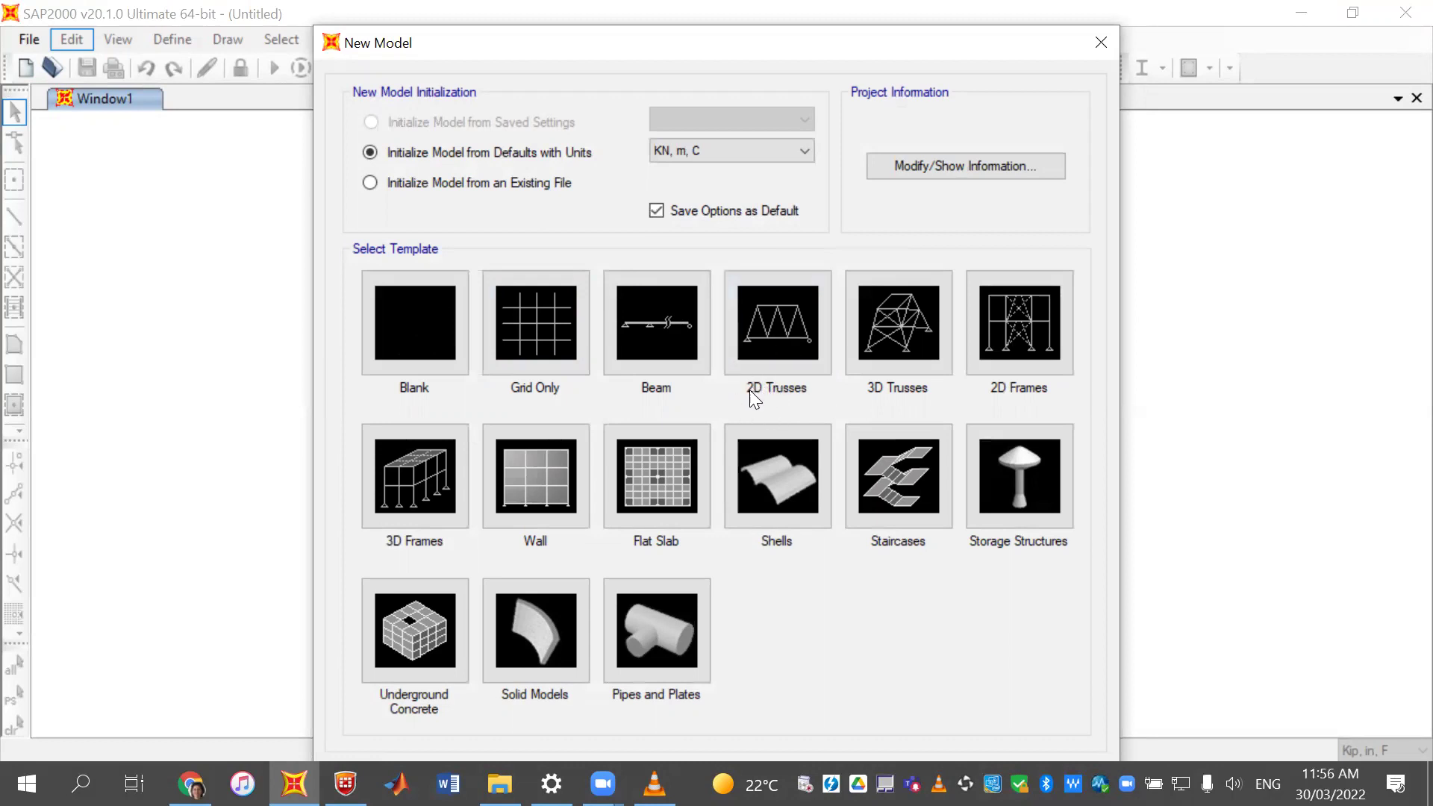
pyautogui.click(758, 352)
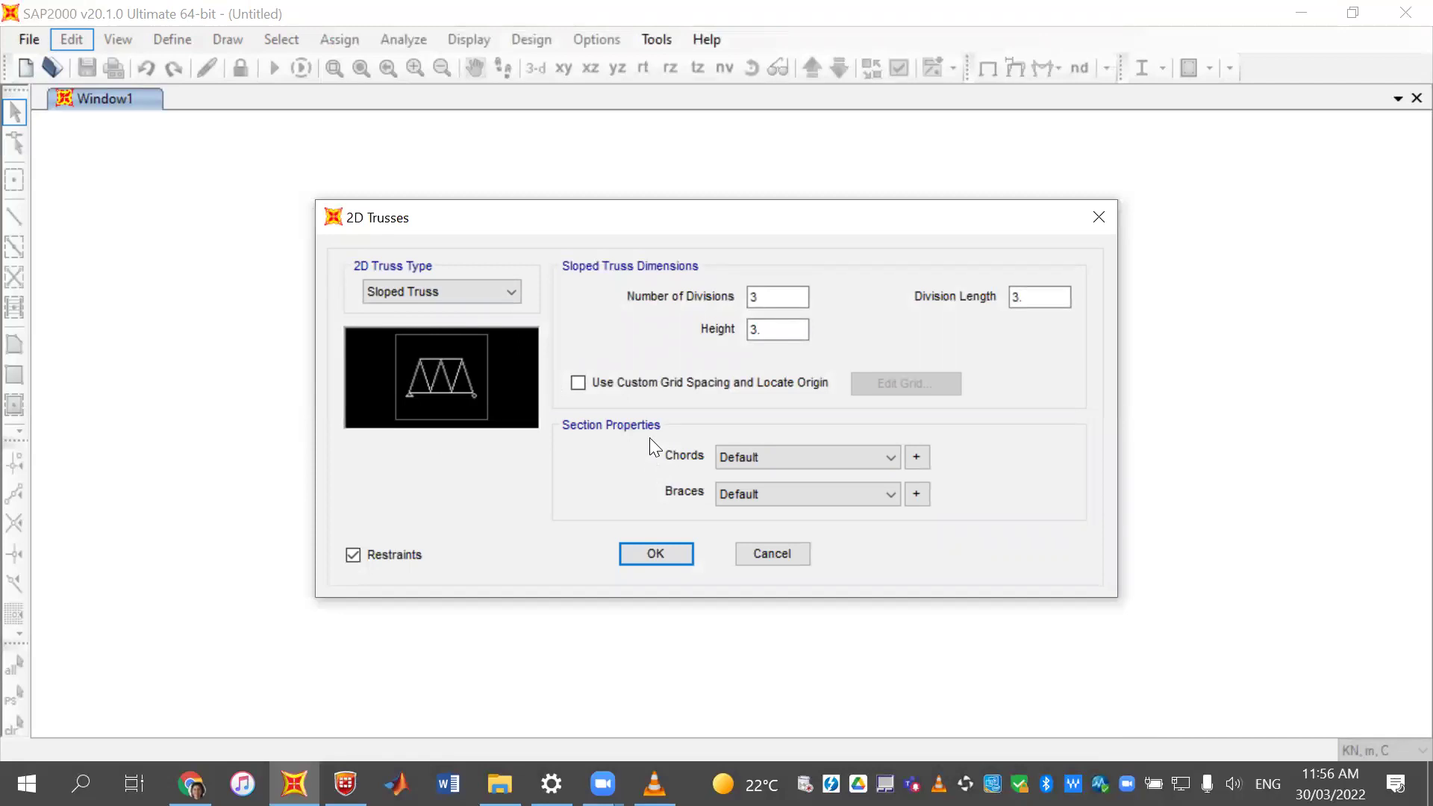
# - Look through the available 2D truss types and set the type to Pratt Truss
pyautogui.click(427, 289)
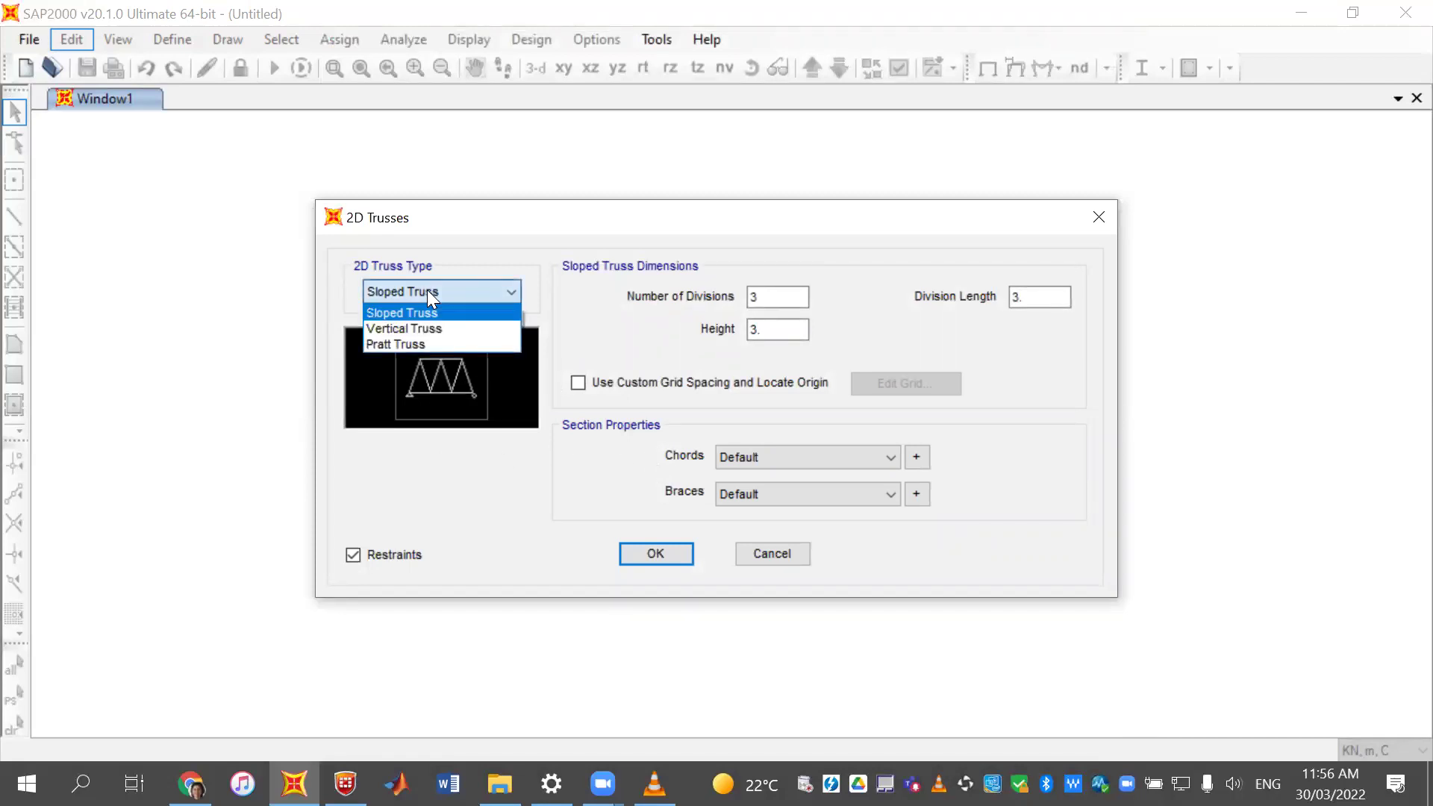
pyautogui.click(450, 324)
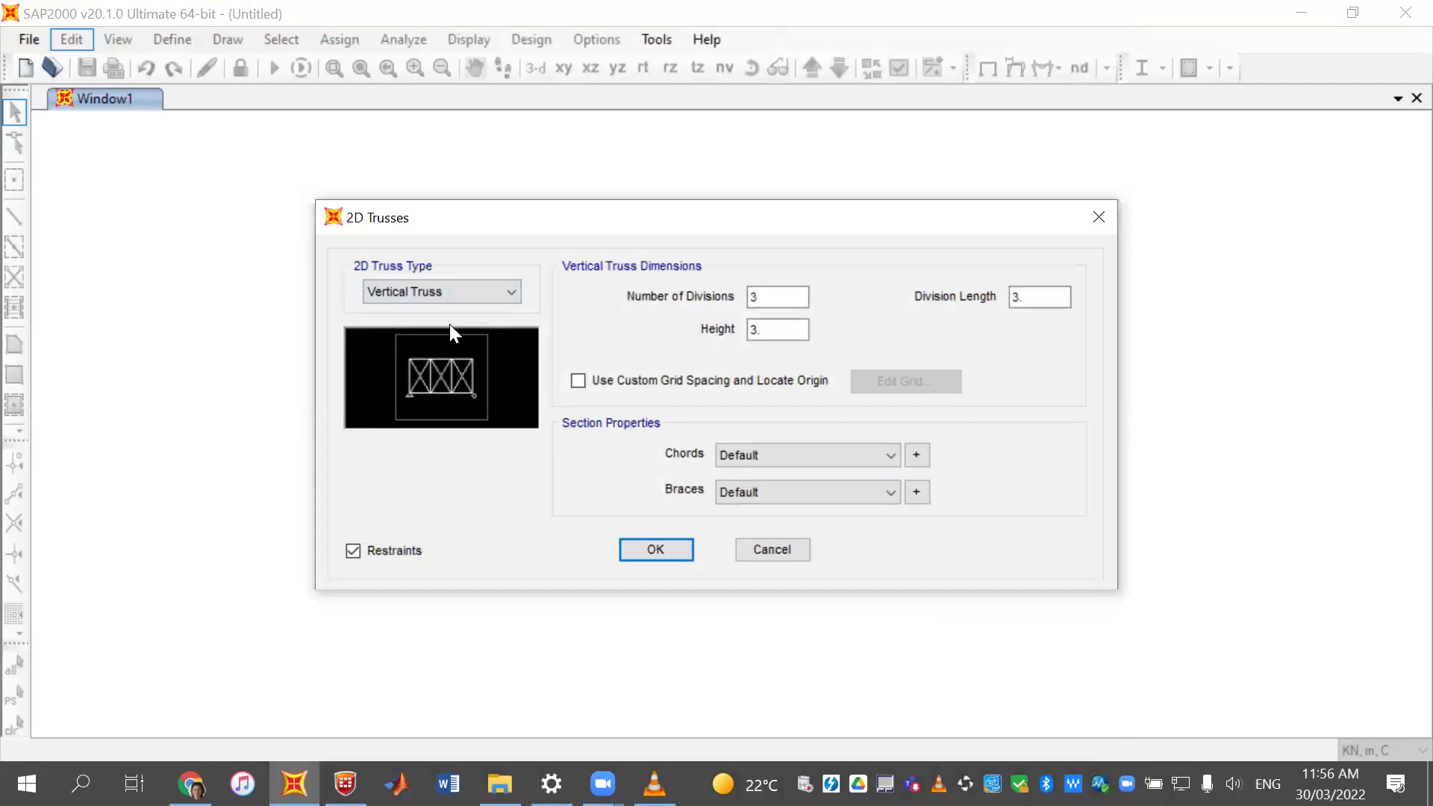
pyautogui.click(466, 293)
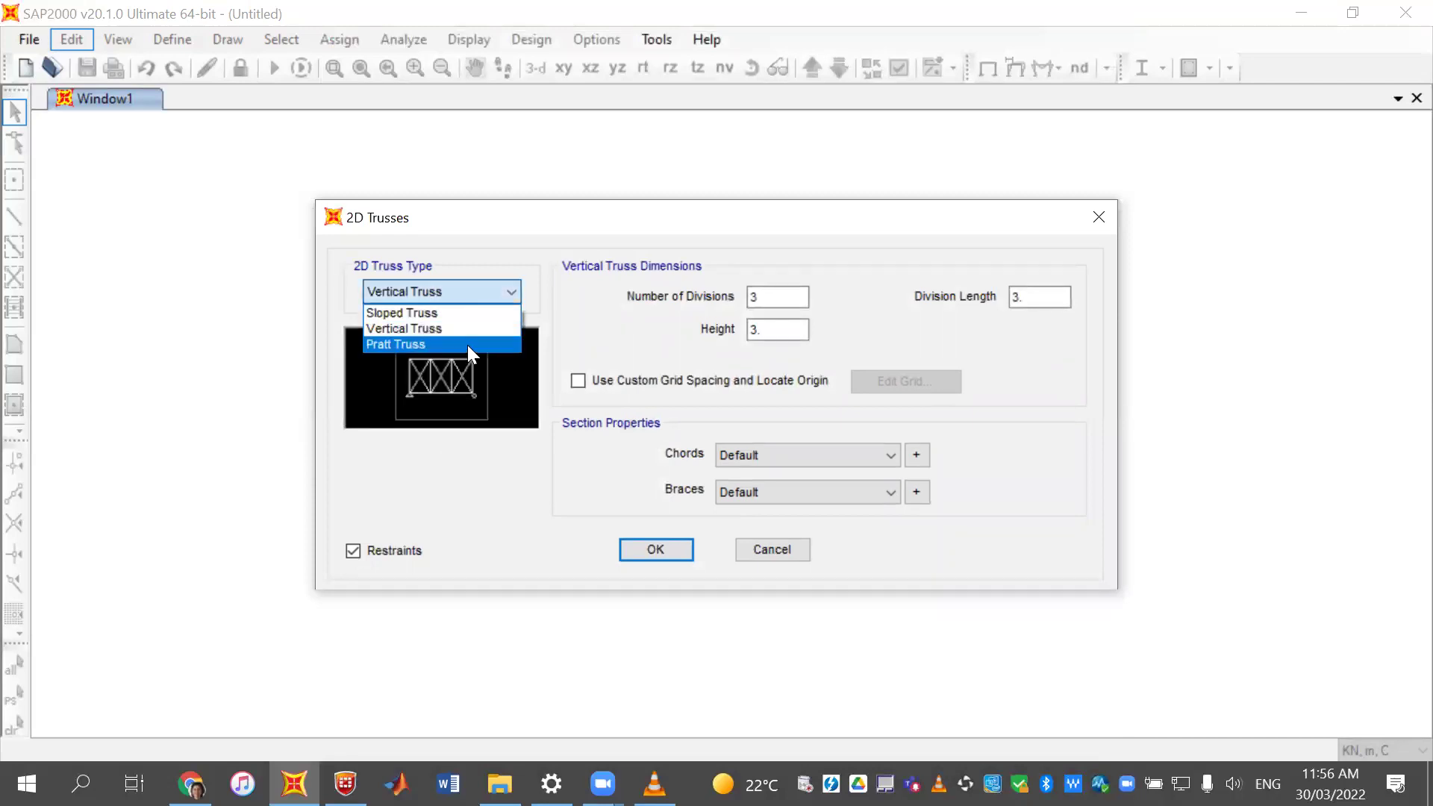
pyautogui.click(467, 346)
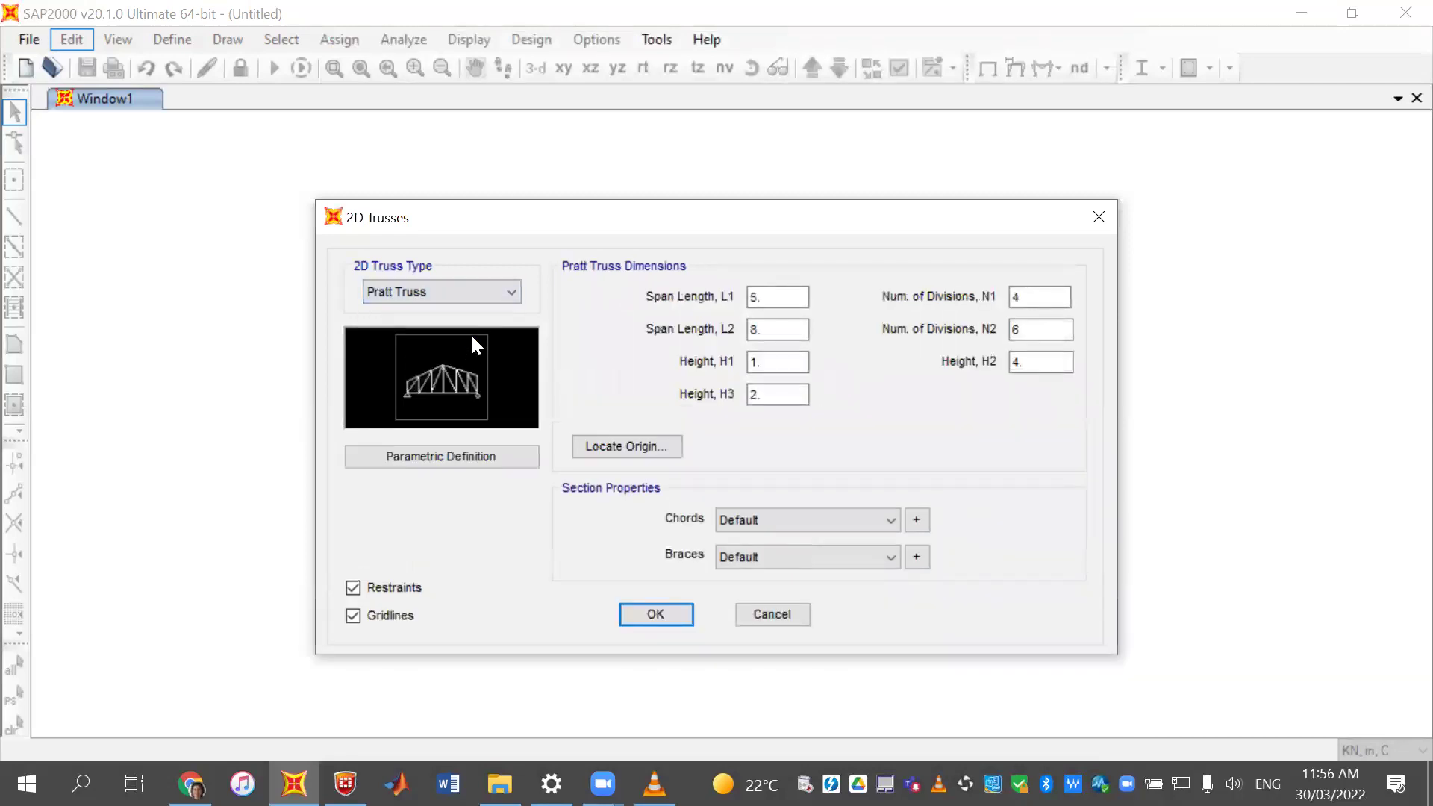
pyautogui.click(488, 282)
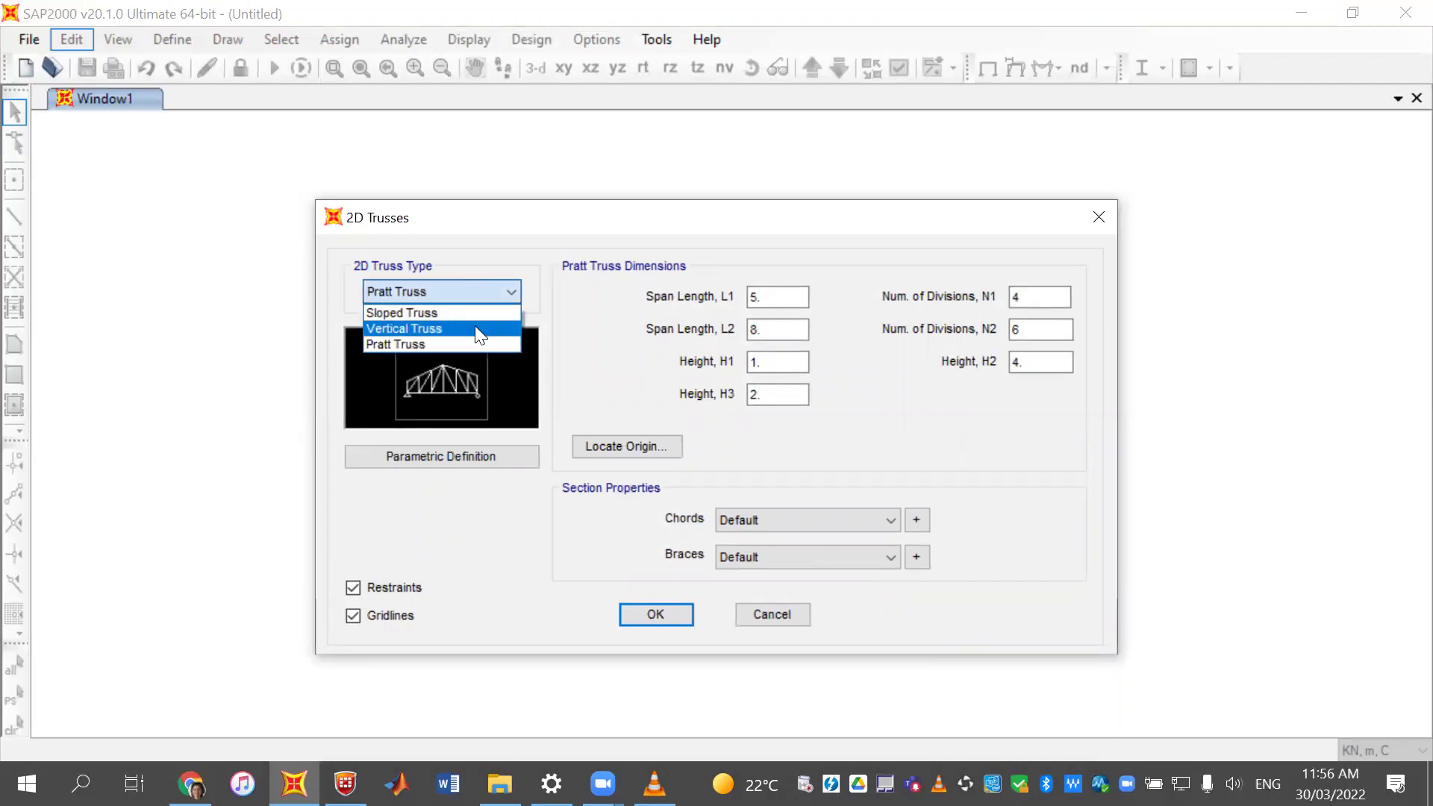
pyautogui.click(510, 276)
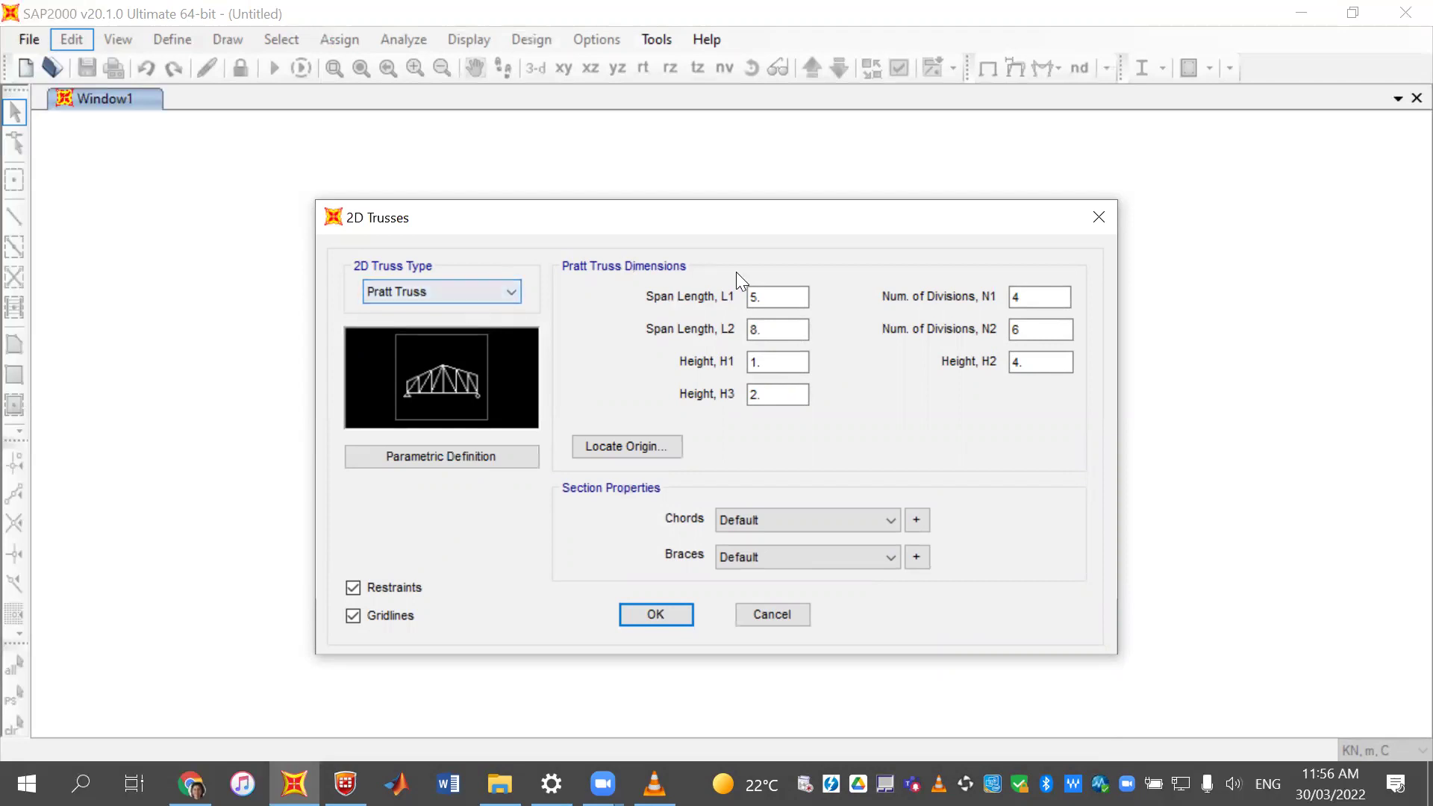
# - Check the Pratt truss parameter diagram and generate the truss with its default dimensions, sections, restraints and gridlines
pyautogui.click(757, 297)
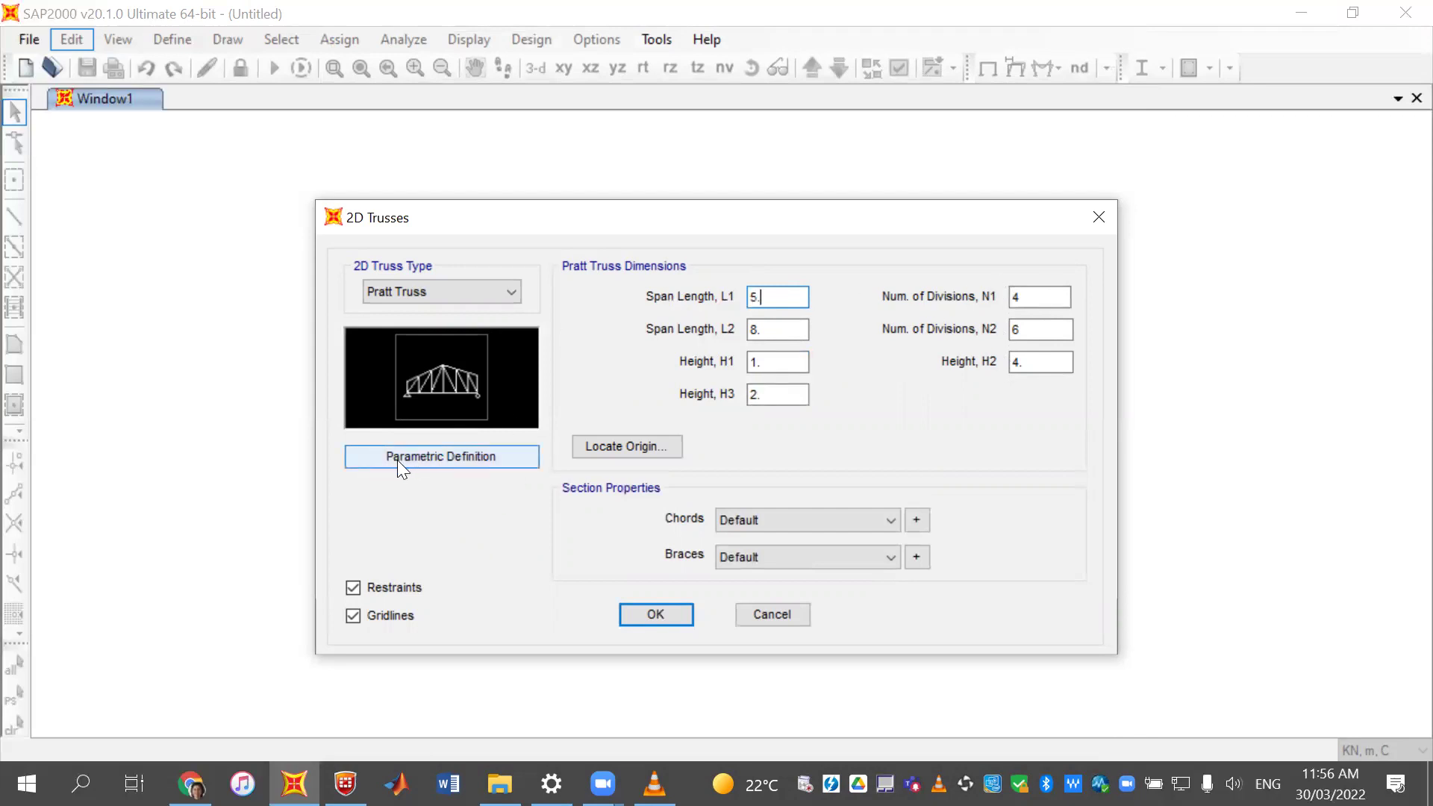
pyautogui.click(485, 456)
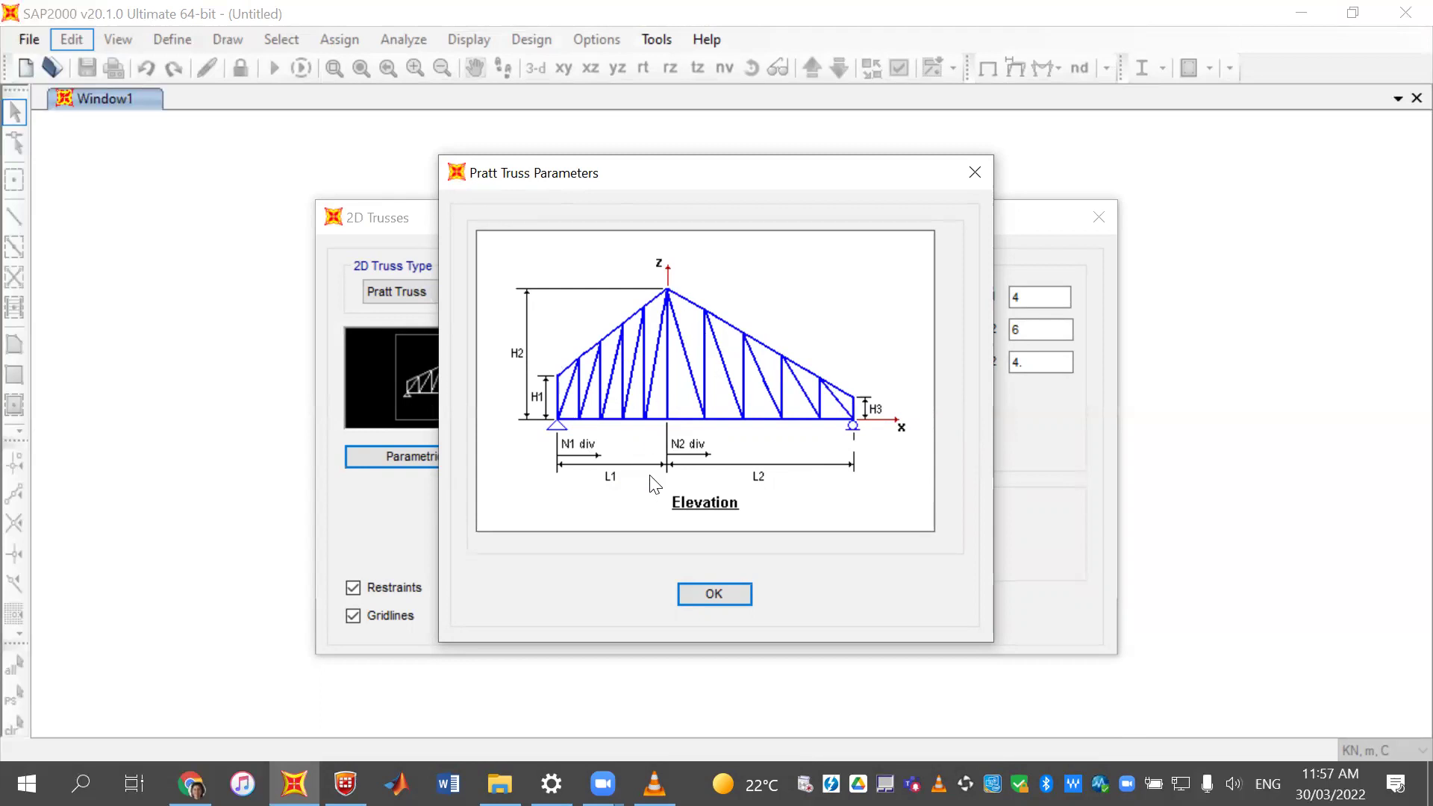
pyautogui.click(728, 598)
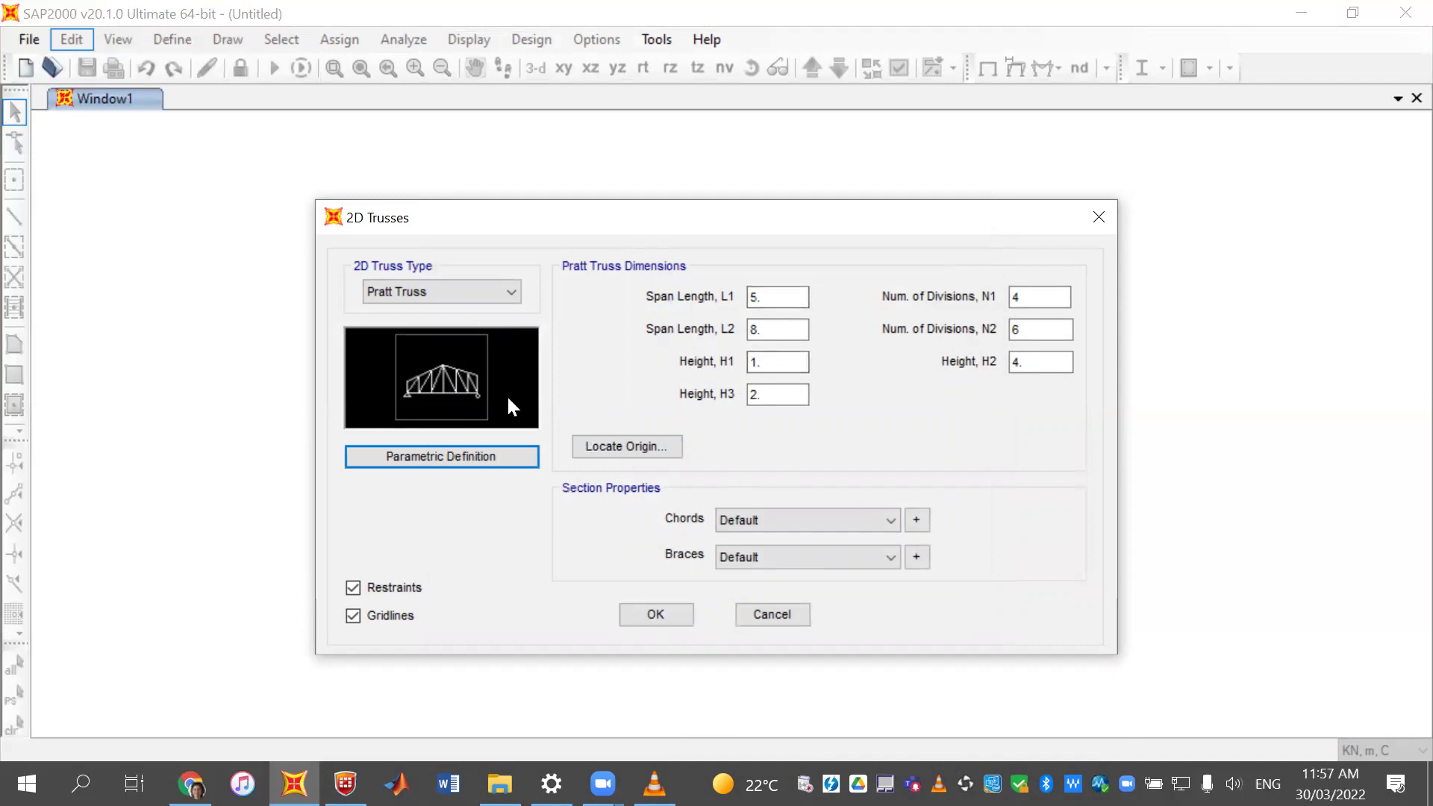
pyautogui.click(454, 285)
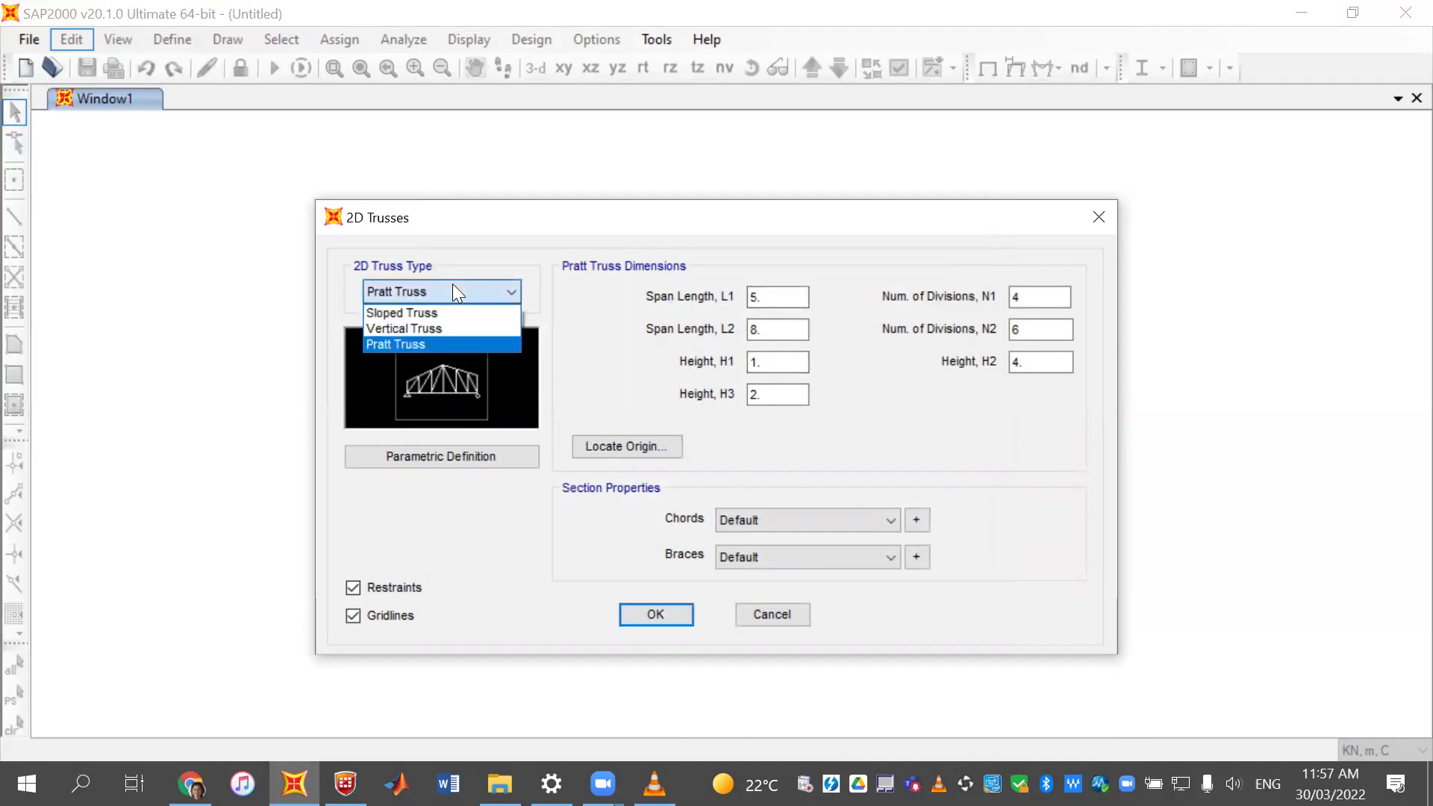
pyautogui.click(559, 369)
pyautogui.click(492, 456)
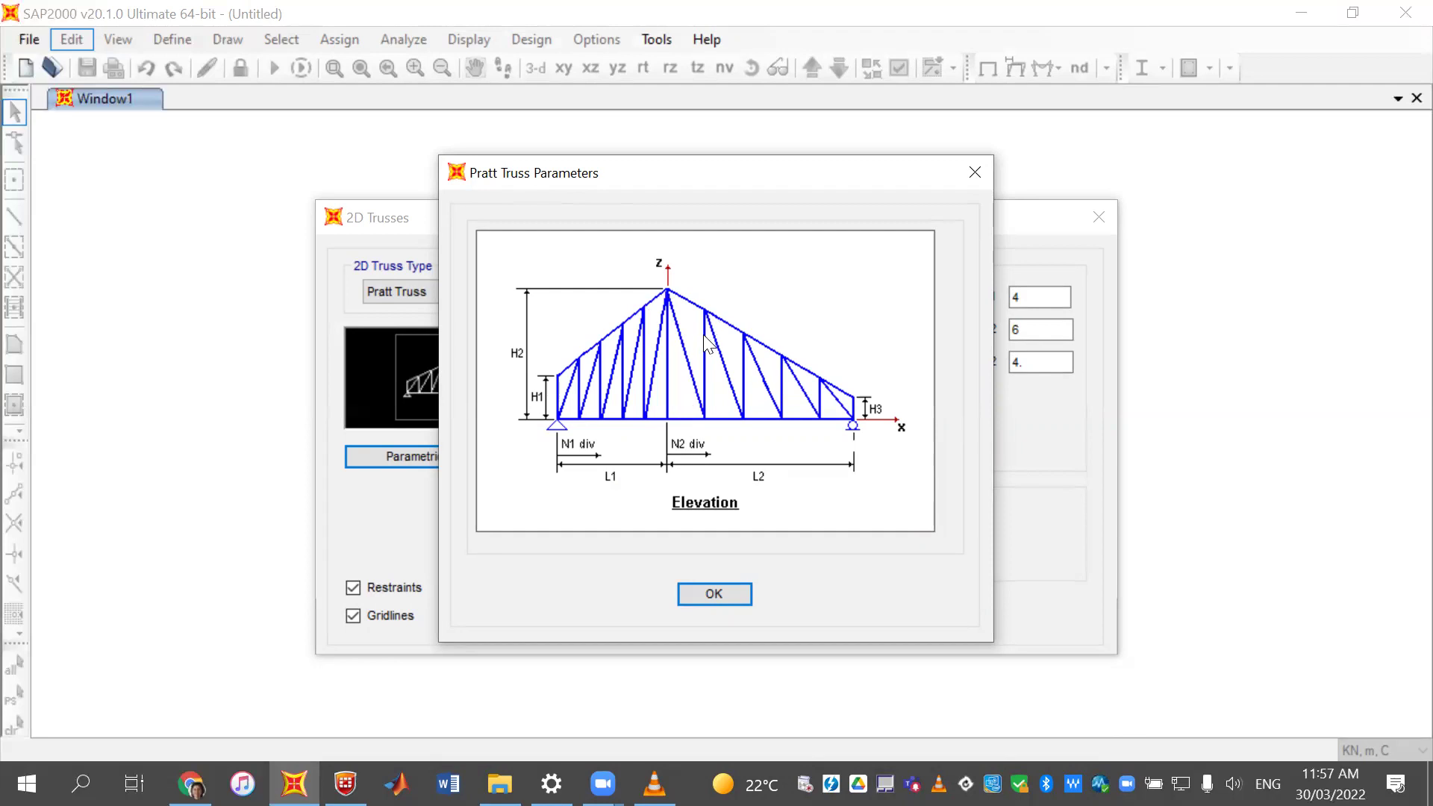
pyautogui.click(712, 596)
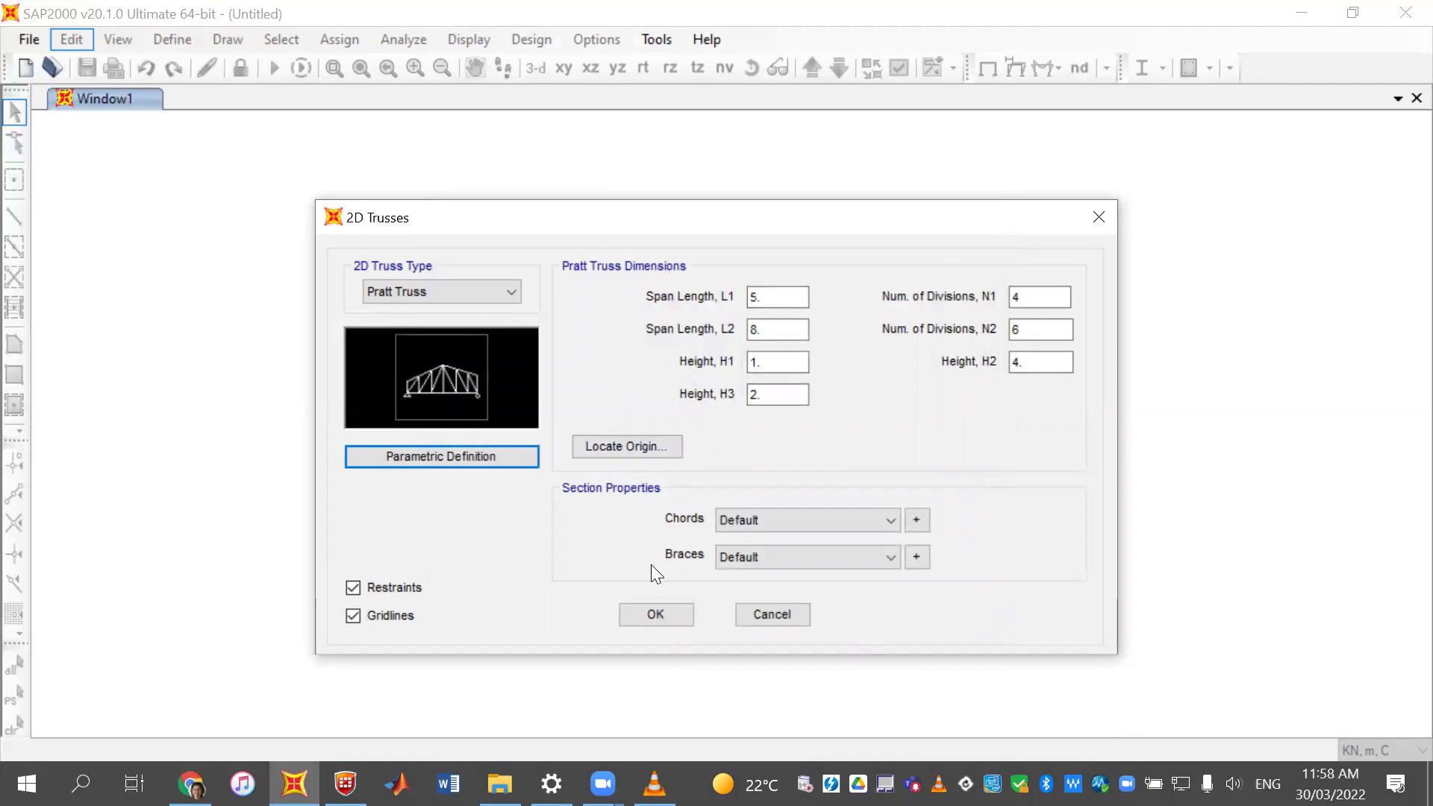
pyautogui.click(675, 613)
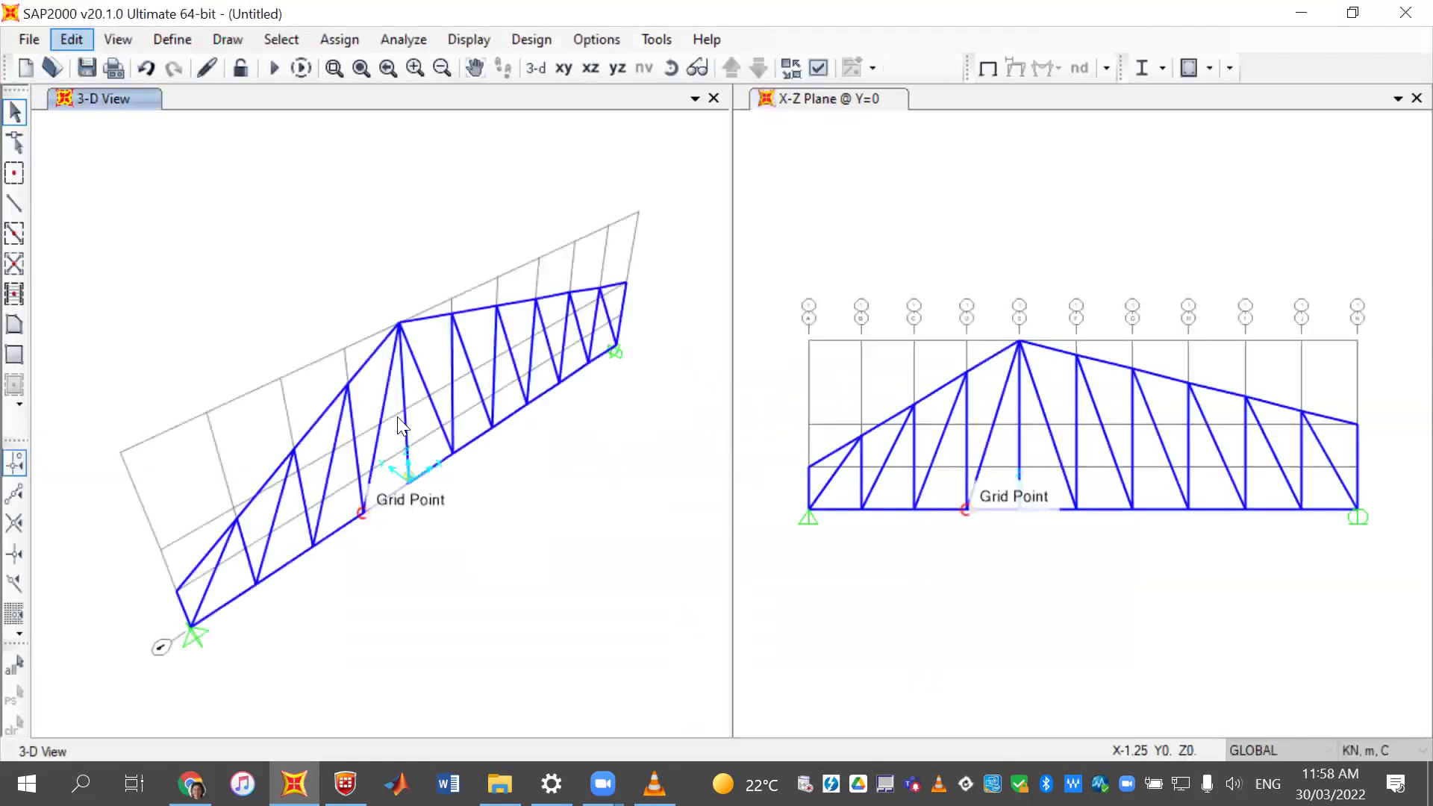
# - Delete all ten diagonal braces of the truss in the X-Z elevation, keeping the chords and vertical members
pyautogui.click(1040, 404)
pyautogui.click(993, 431)
pyautogui.click(939, 448)
pyautogui.click(889, 461)
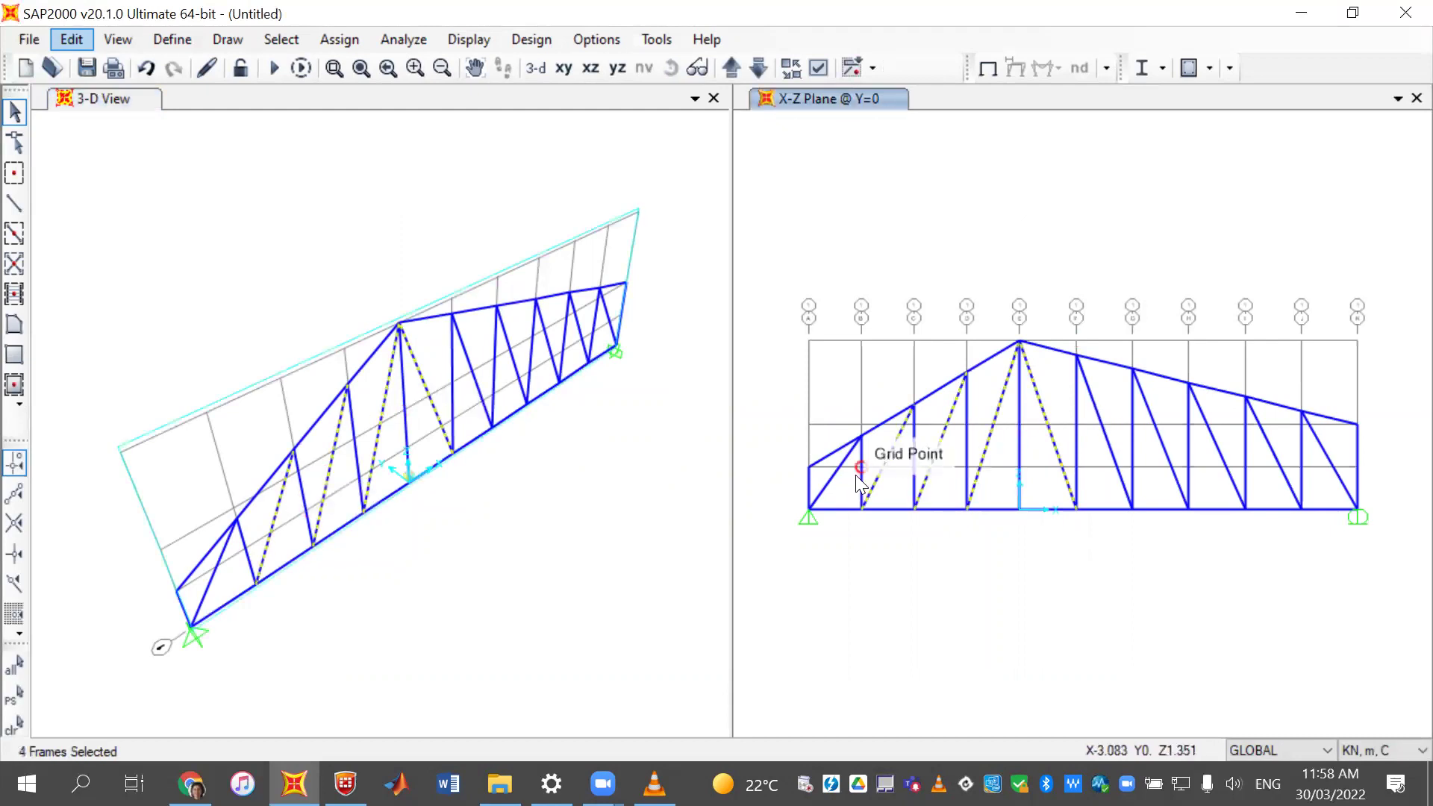
pyautogui.click(832, 479)
pyautogui.click(1117, 429)
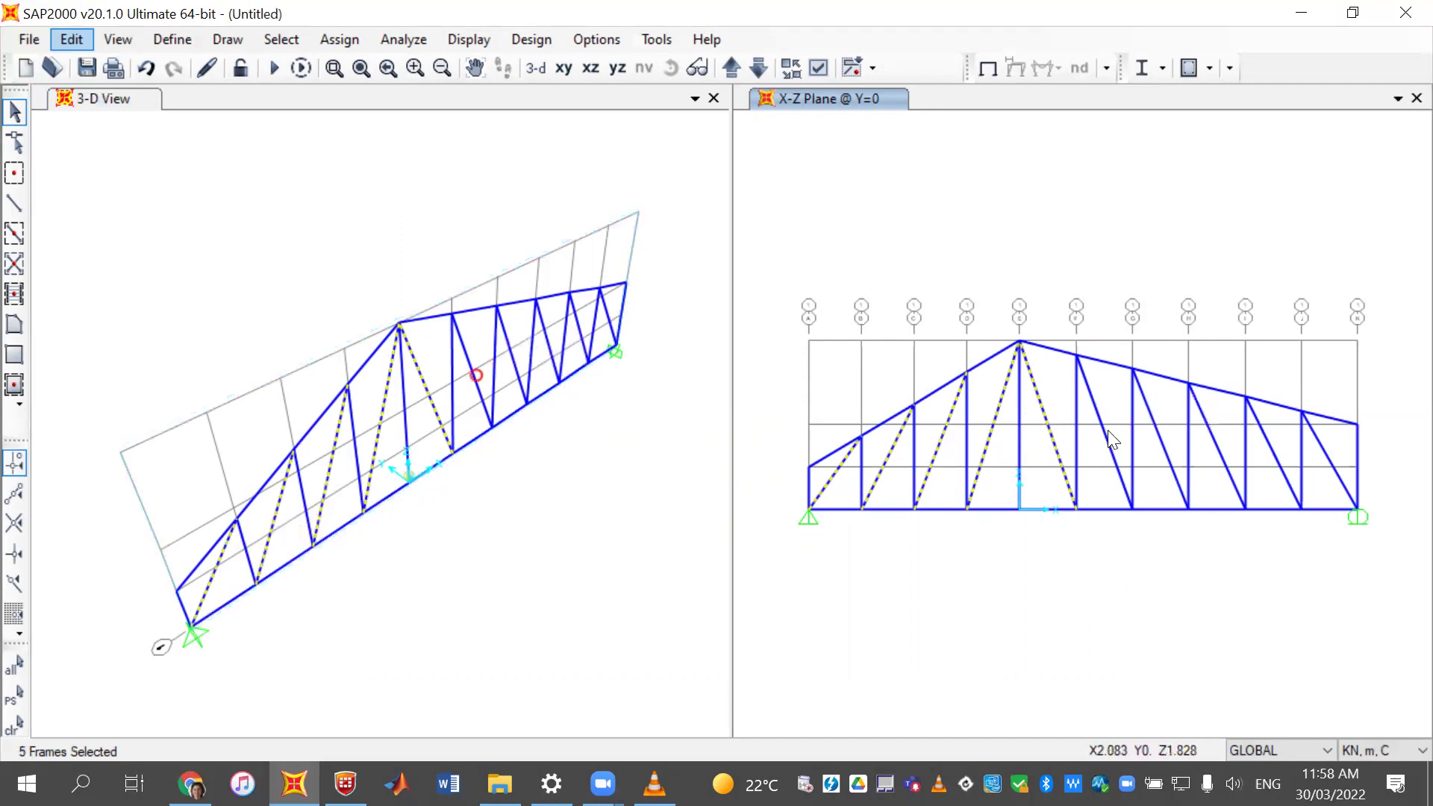
pyautogui.click(1160, 442)
pyautogui.click(1219, 452)
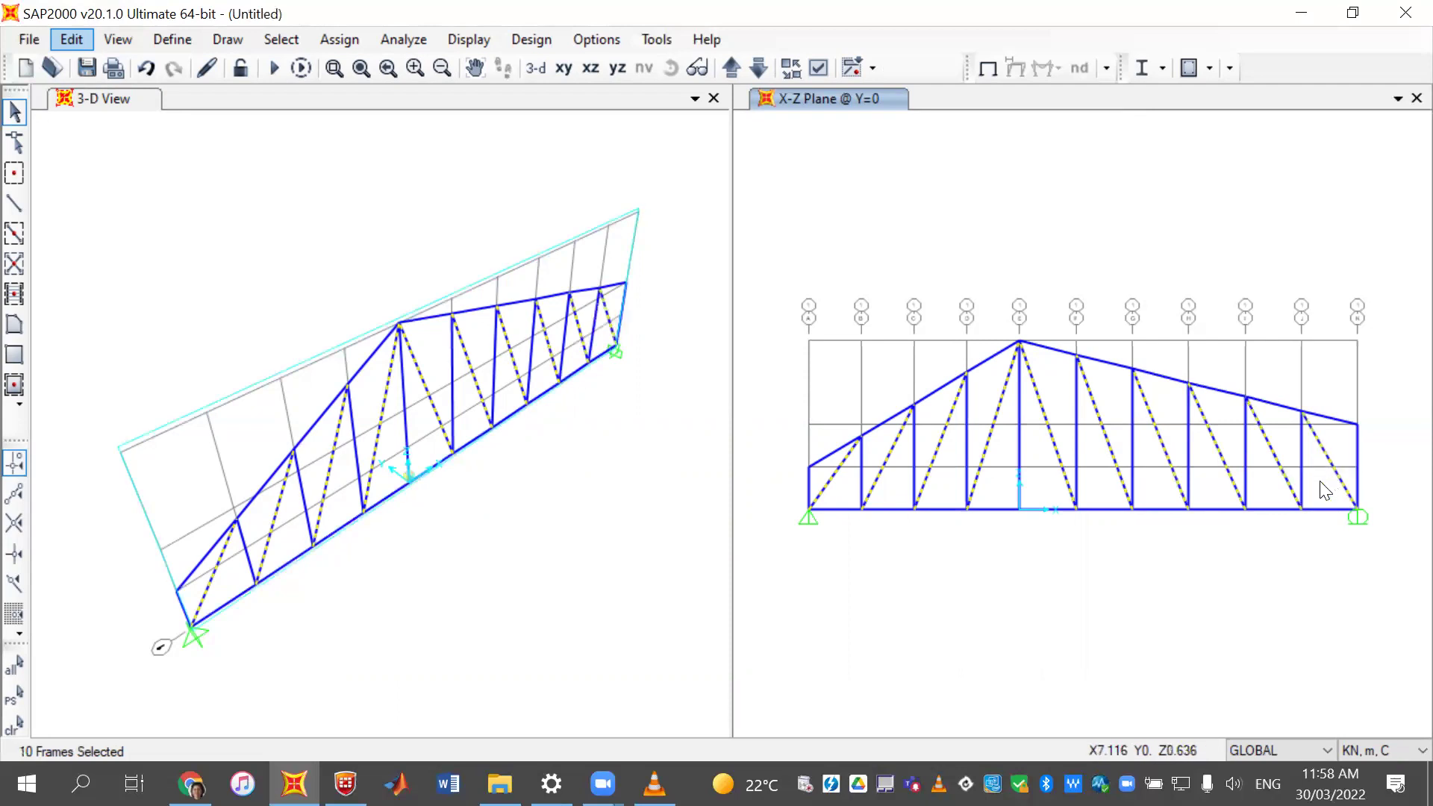
pyautogui.press('Delete')
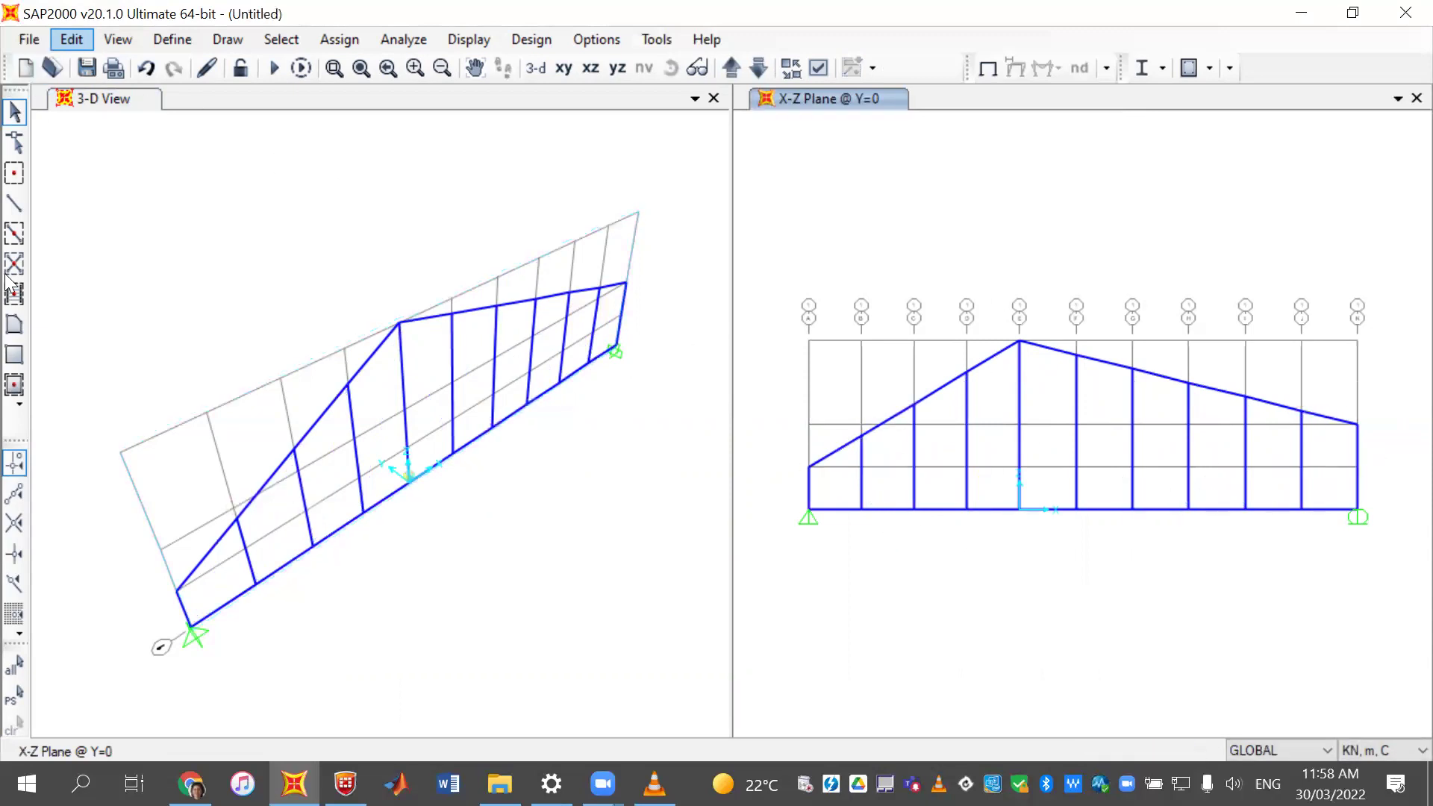
# - Set up Draw Frame/Cable for straight frames with section FSEC1 and Pinned moment releases, keeping the elevation unobstructed
pyautogui.click(15, 204)
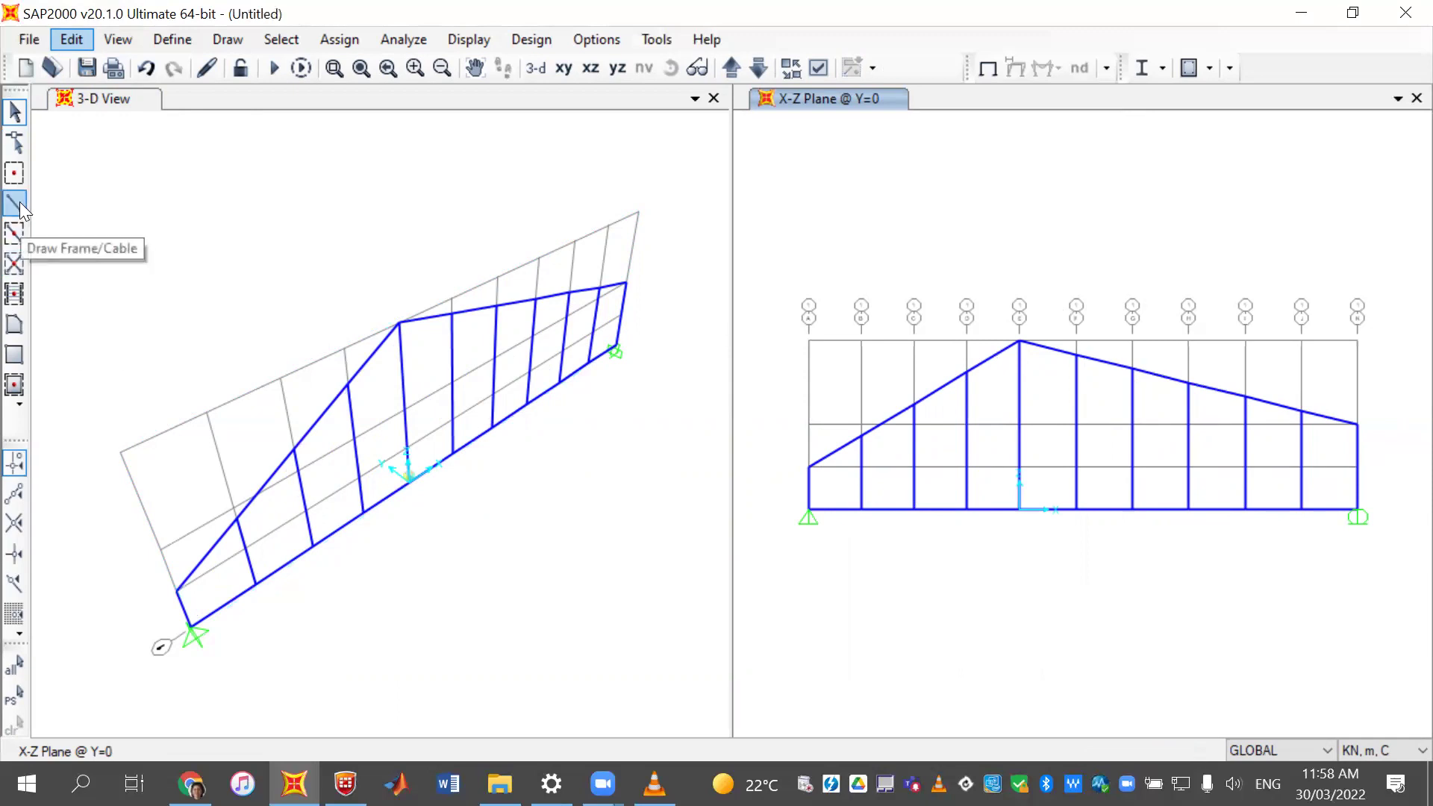
pyautogui.click(19, 201)
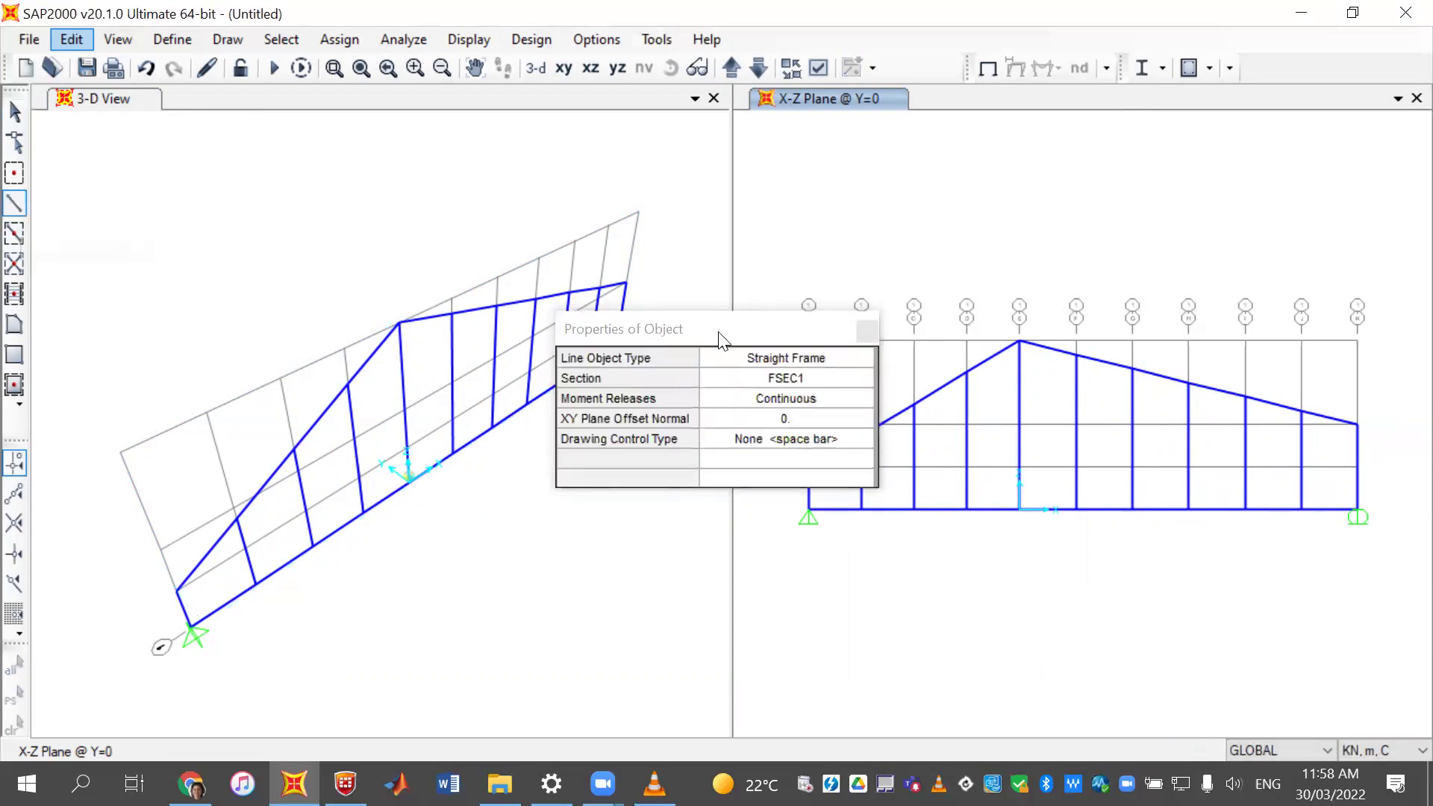
pyautogui.click(772, 401)
pyautogui.click(772, 401)
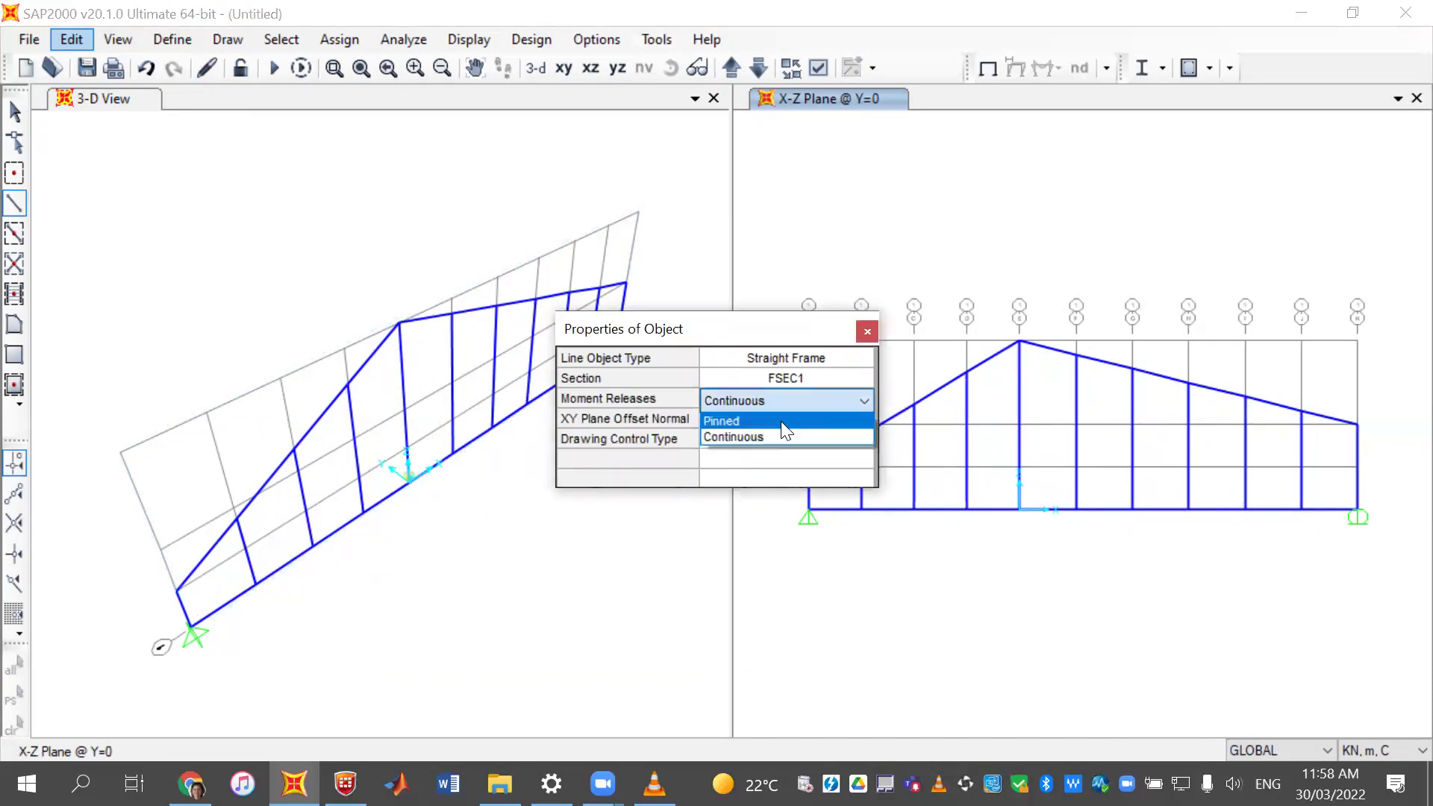
pyautogui.click(781, 421)
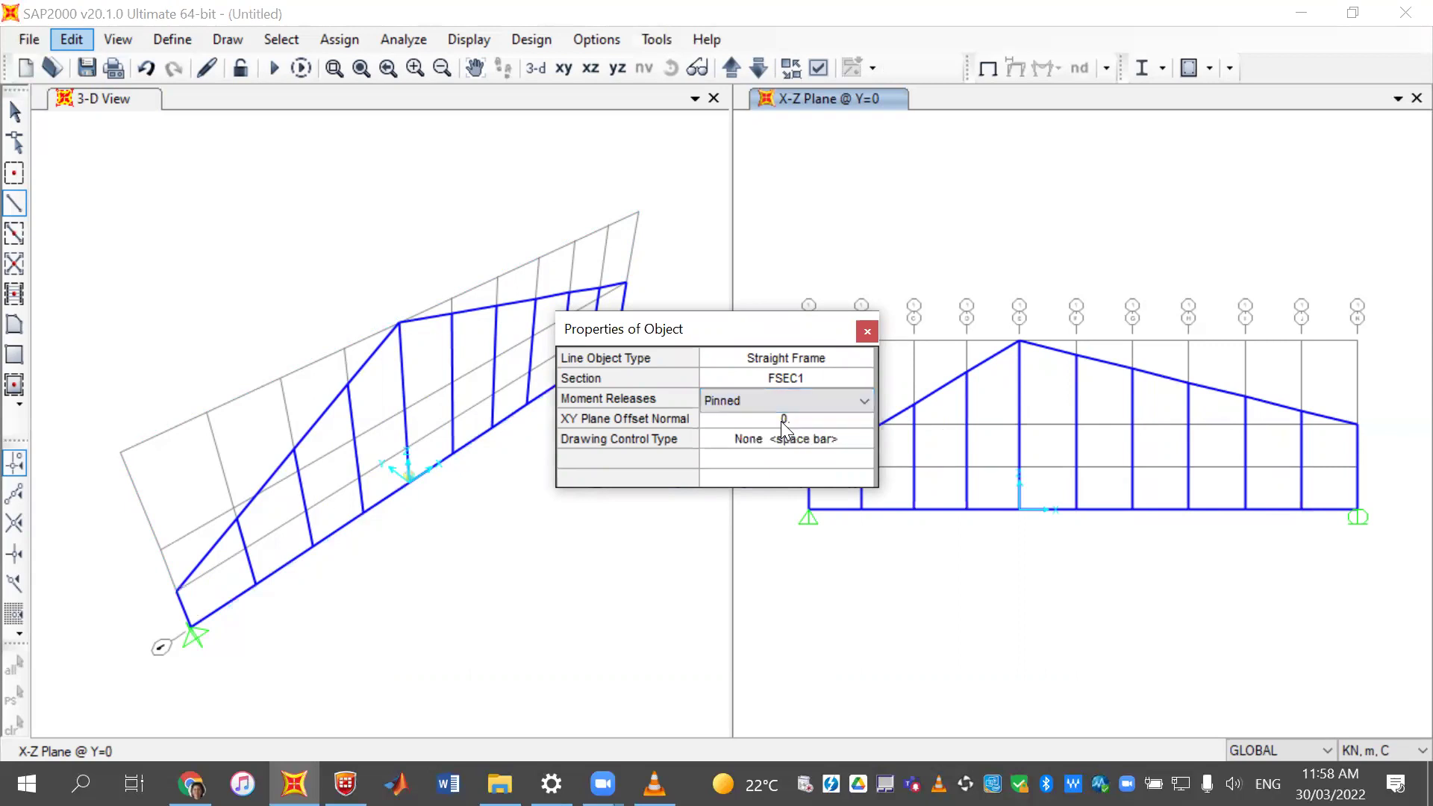
pyautogui.click(809, 375)
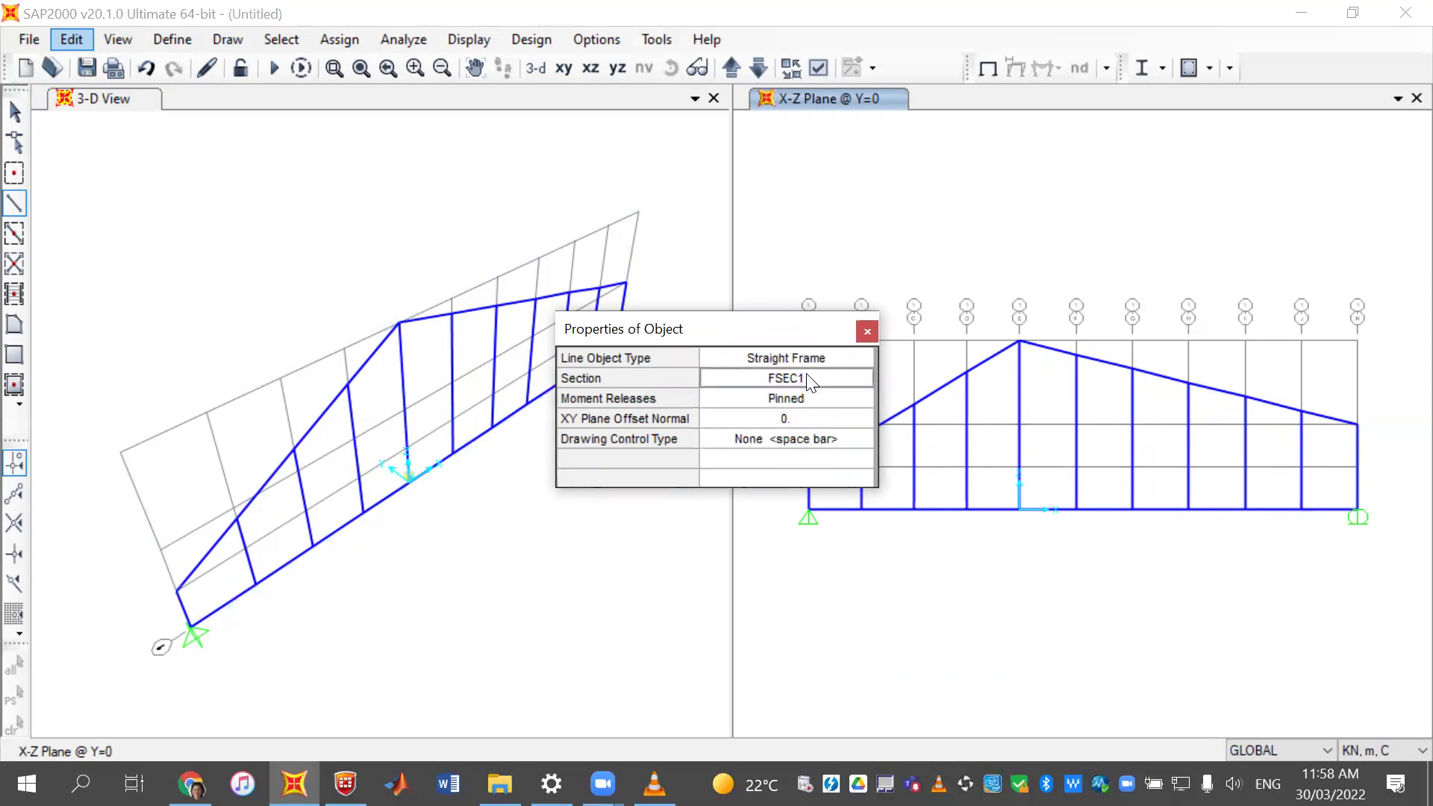
pyautogui.click(719, 382)
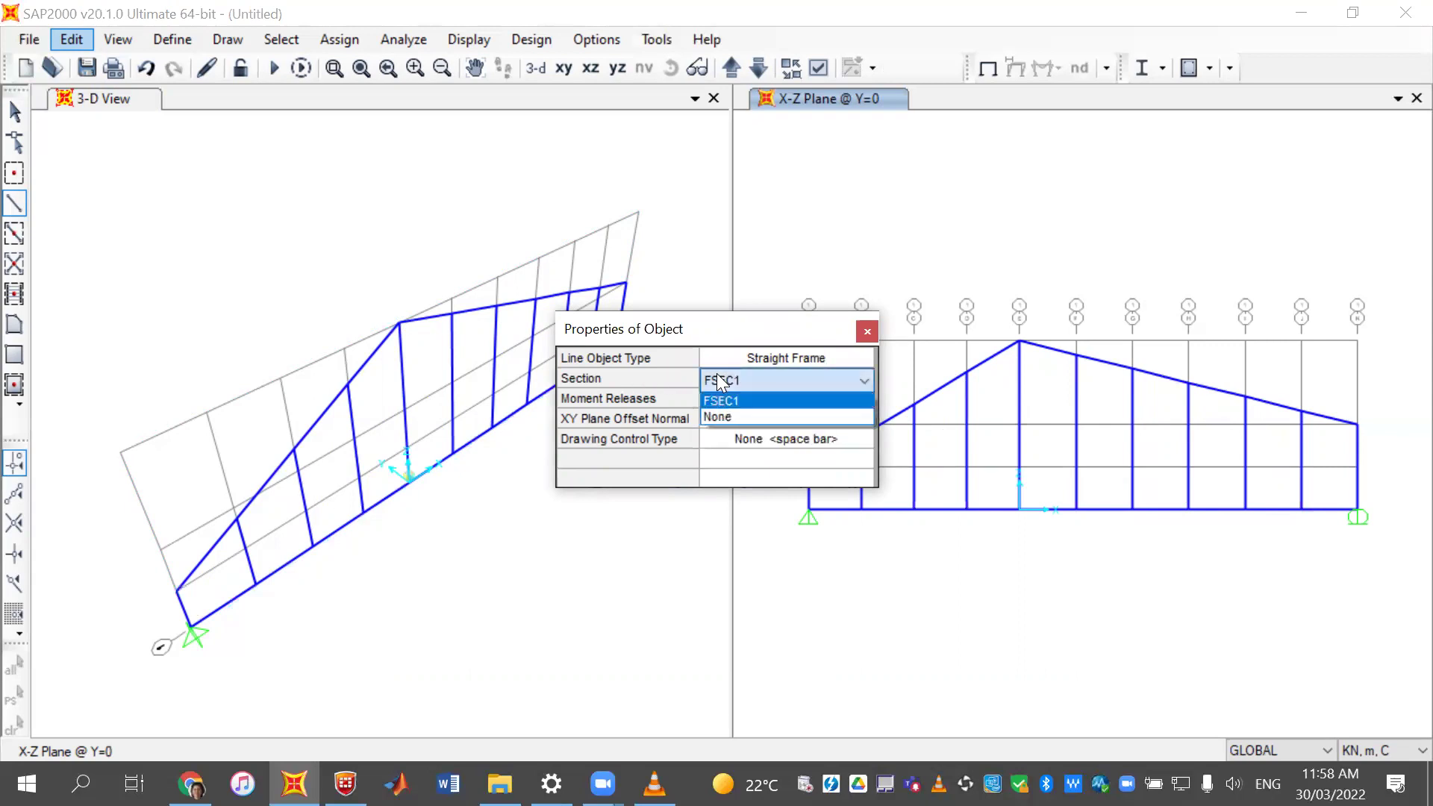
pyautogui.click(716, 381)
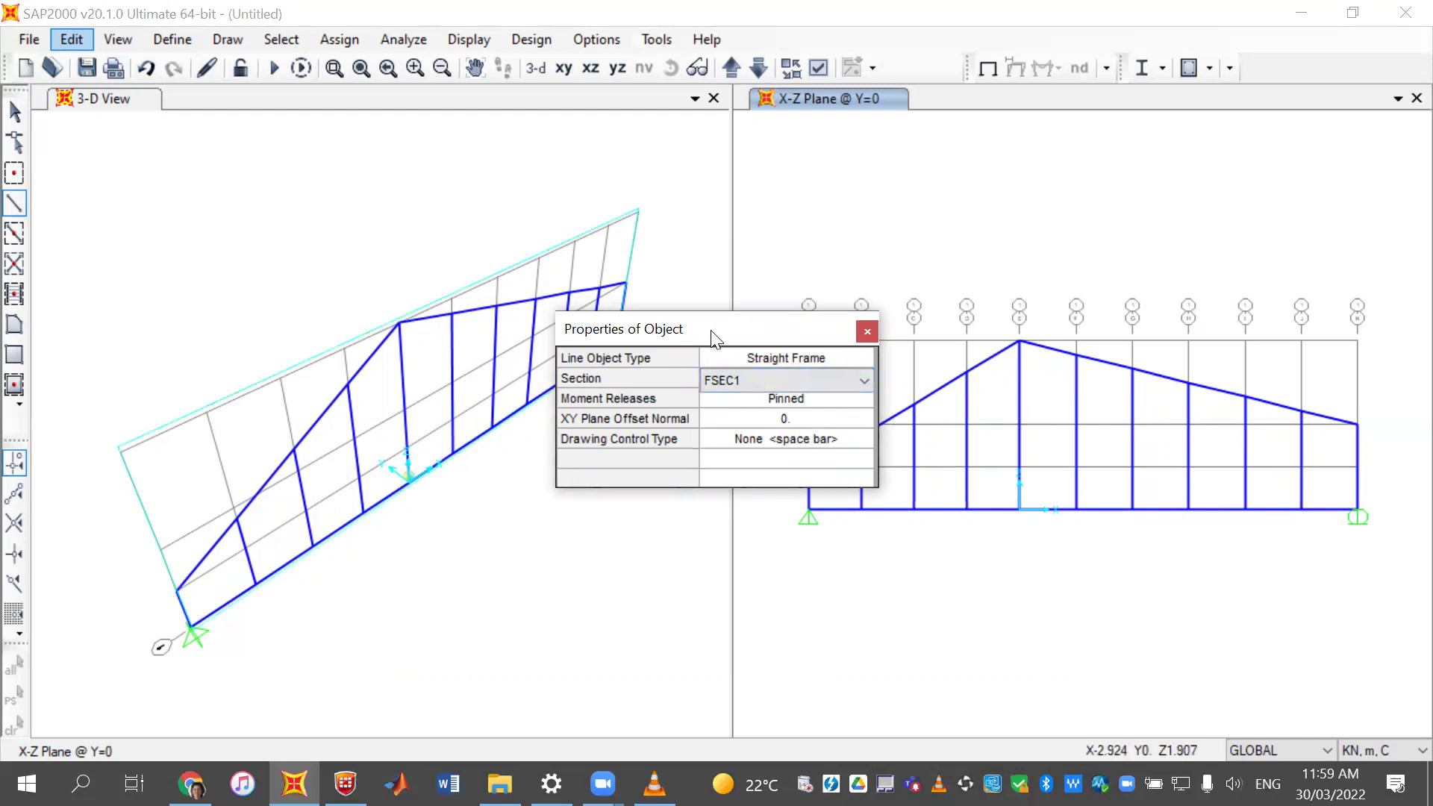
pyautogui.moveTo(715, 340); pyautogui.dragTo(422, 271)
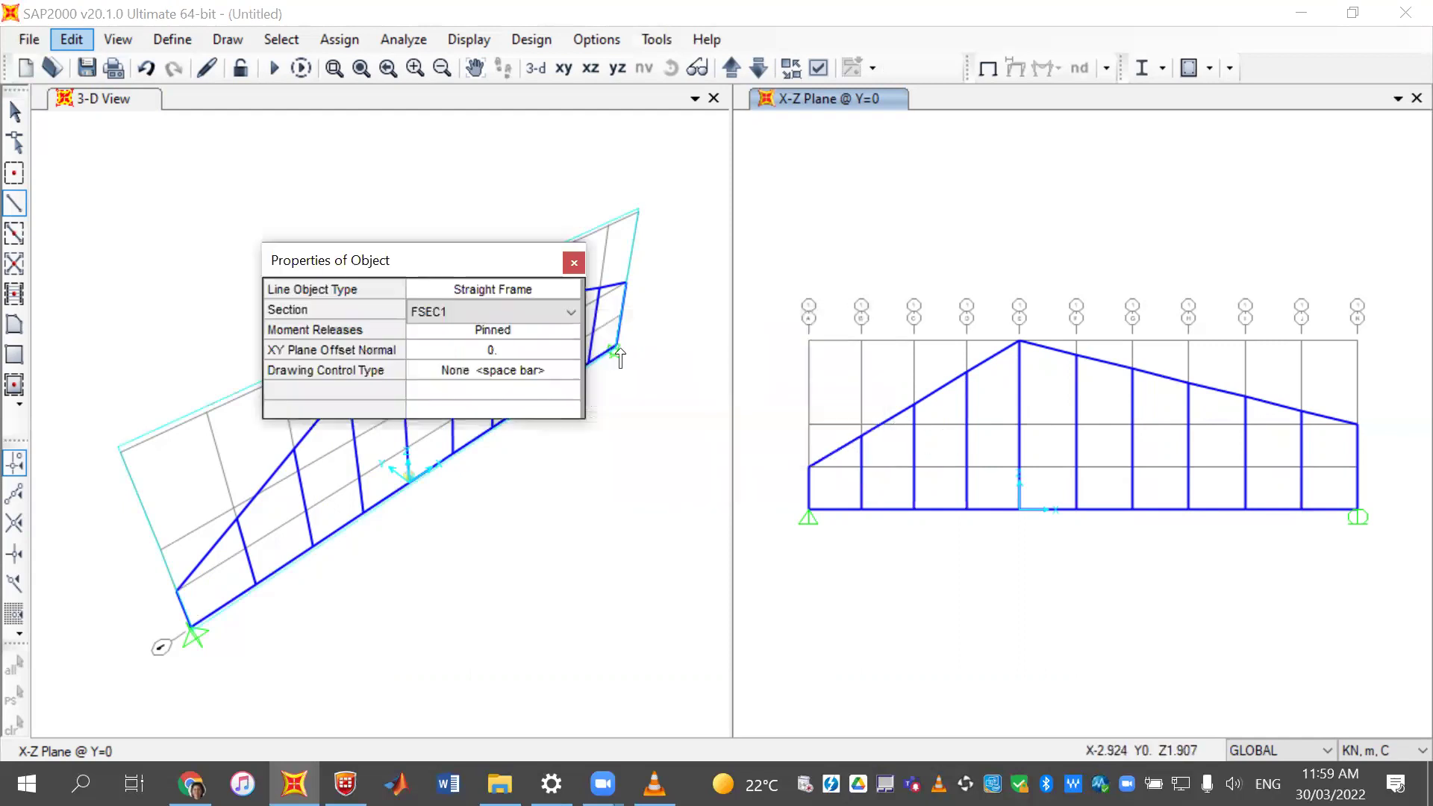
# - Draw zigzag diagonals from the left end's upper joint to the right end's upper joint, alternating between bottom and top chord joints at successive gridlines
pyautogui.click(843, 482)
pyautogui.click(862, 509)
pyautogui.click(912, 407)
pyautogui.click(966, 509)
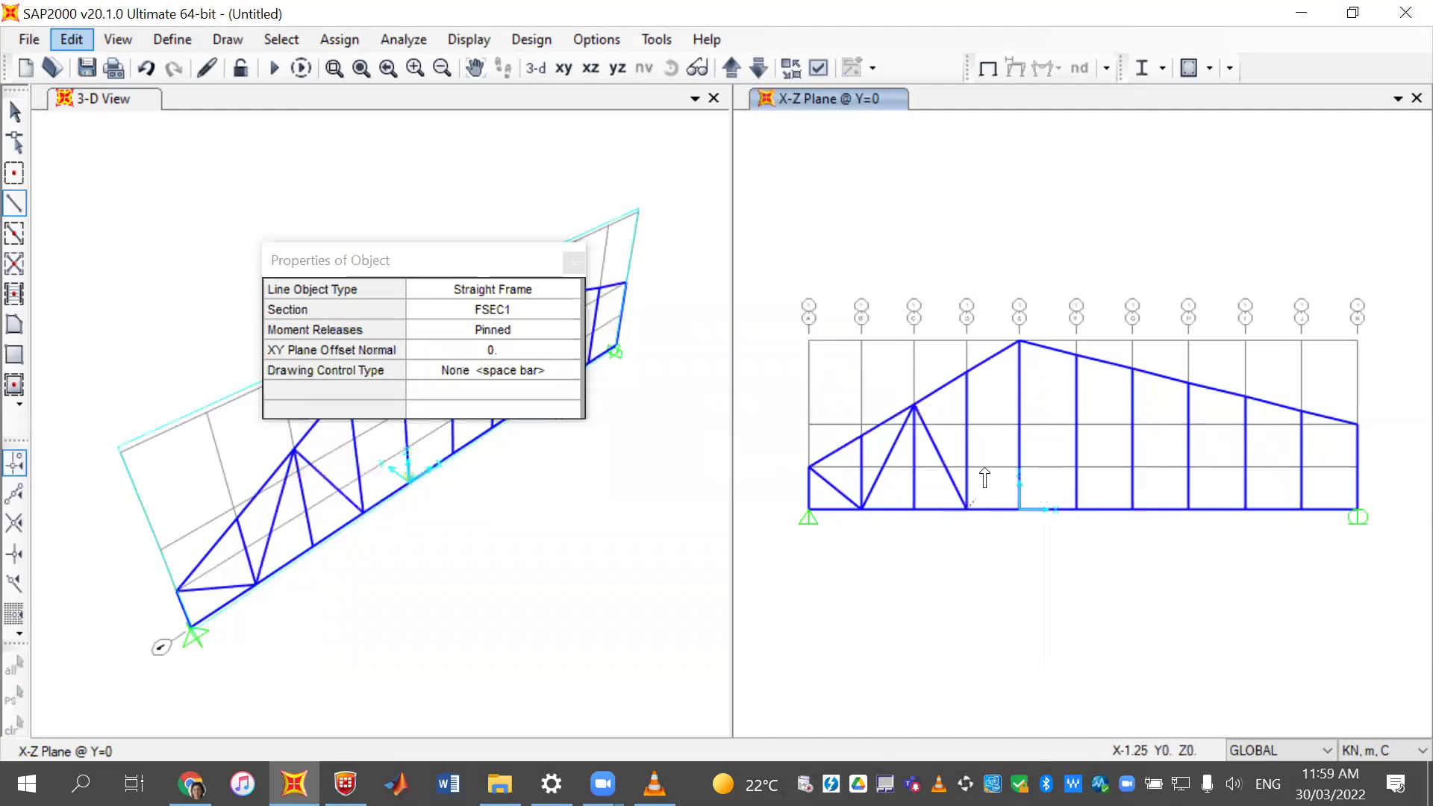
pyautogui.click(1018, 341)
pyautogui.click(1075, 509)
pyautogui.click(1132, 369)
pyautogui.click(1188, 509)
pyautogui.click(1245, 397)
pyautogui.click(1301, 509)
pyautogui.click(1357, 424)
pyautogui.press('Escape')
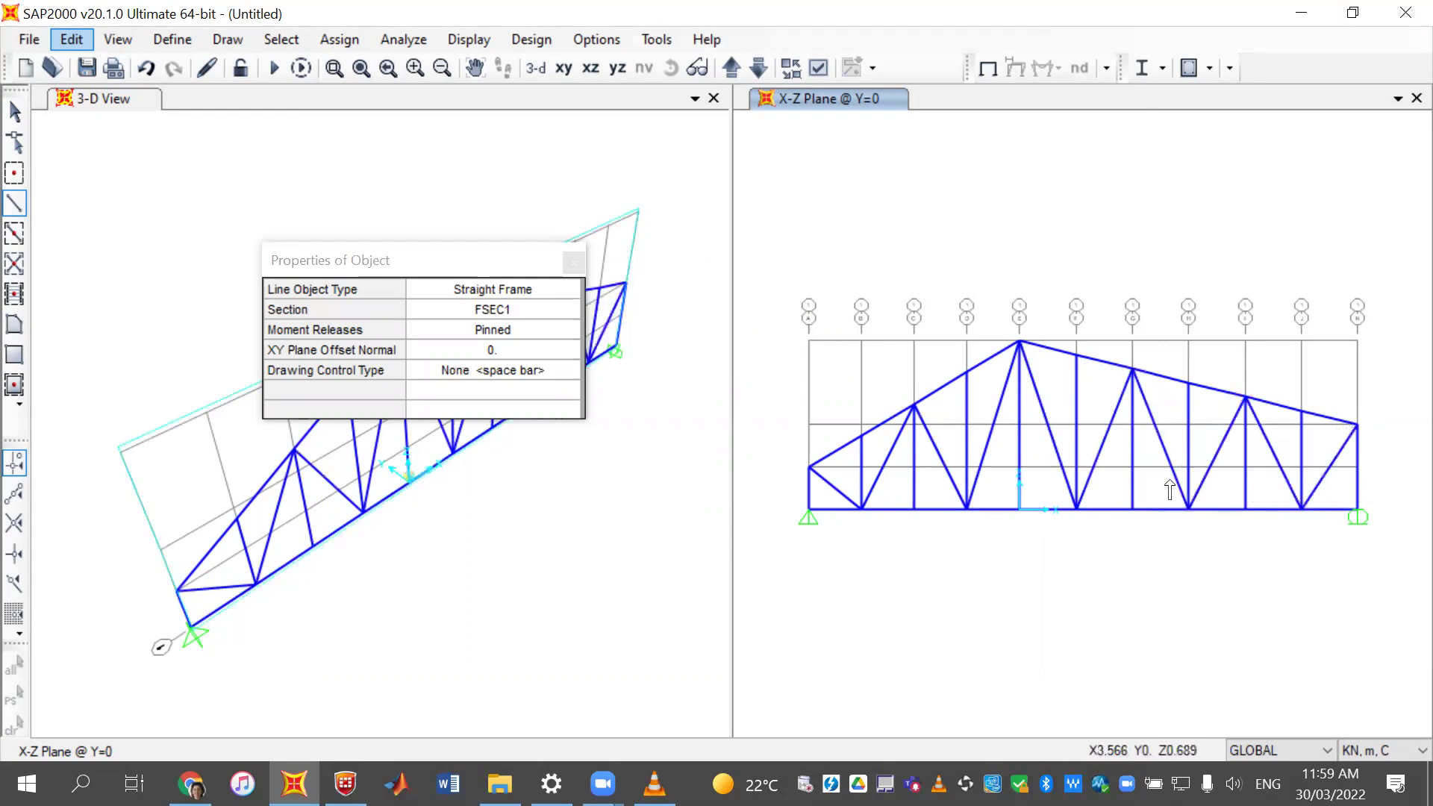
pyautogui.press('Escape')
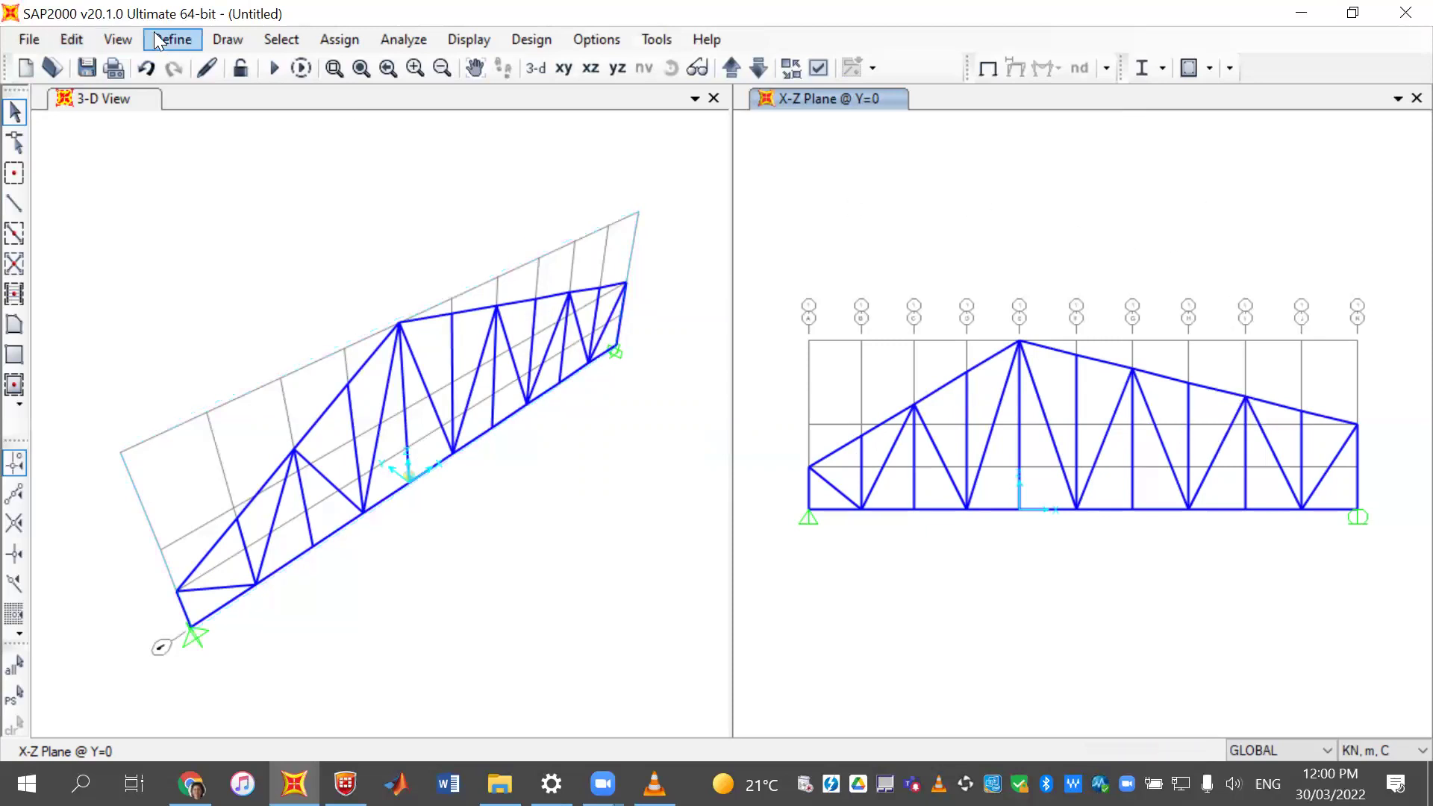
# - Set the self weight multiplier of the DEAD load pattern to 0
pyautogui.click(69, 40)
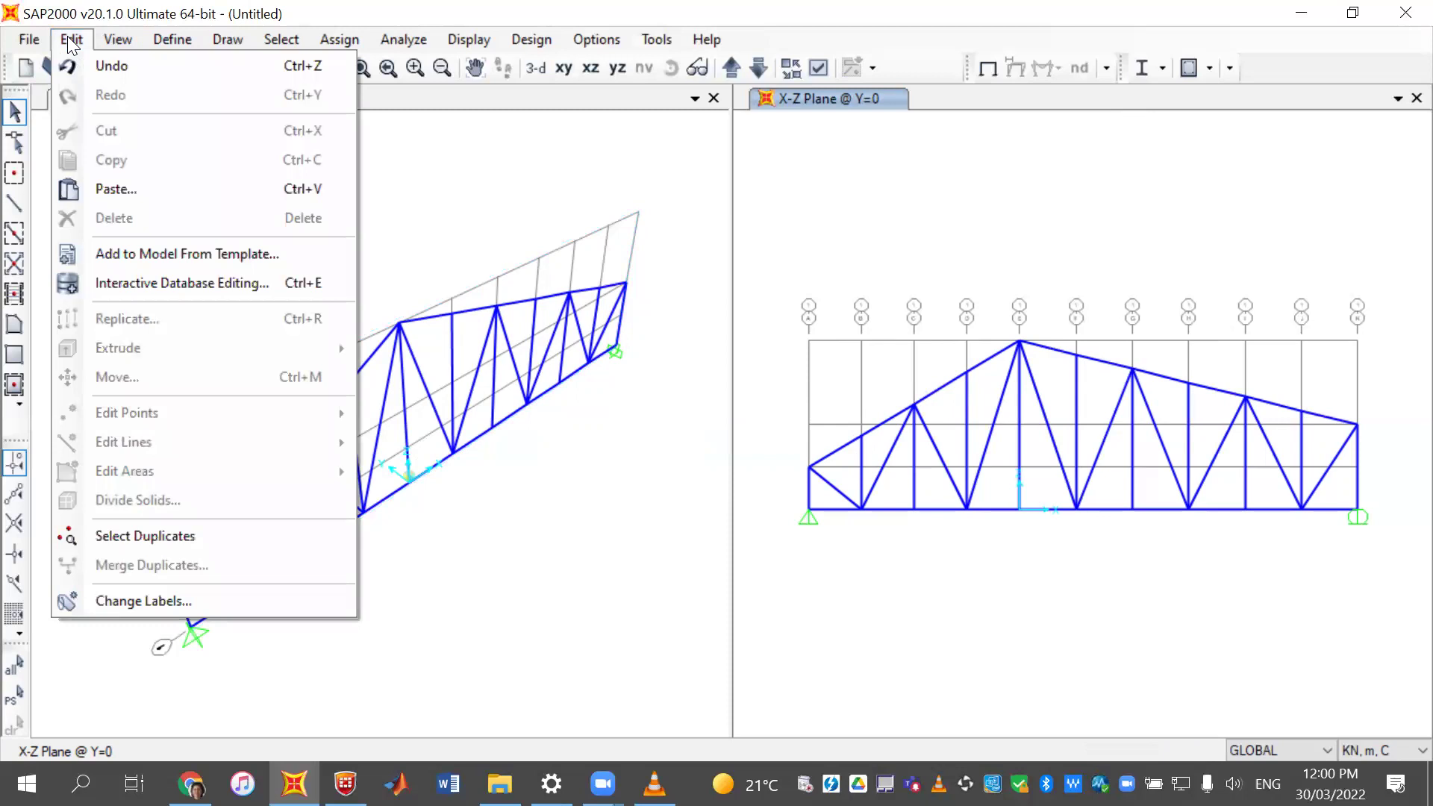
pyautogui.click(69, 39)
pyautogui.click(184, 41)
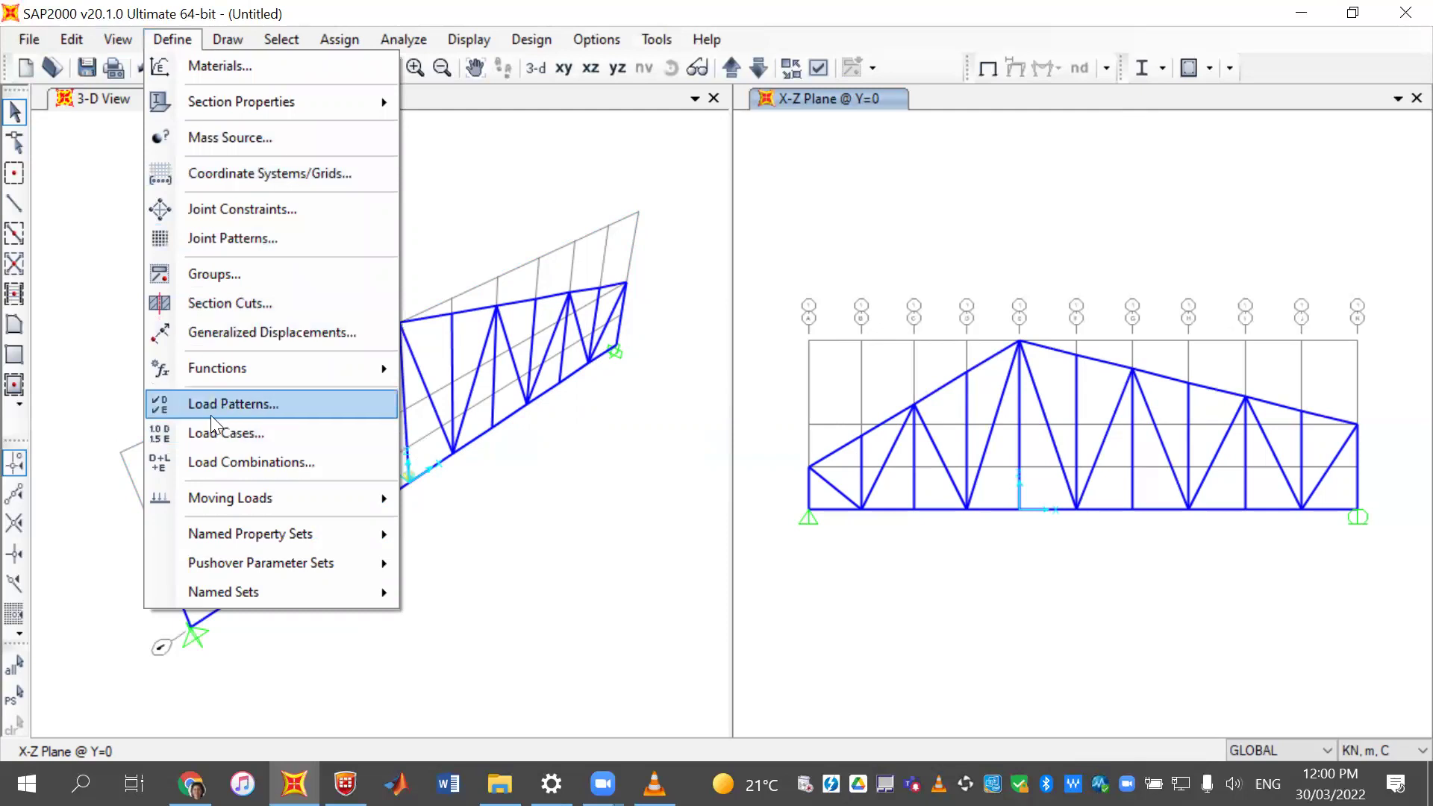
pyautogui.click(251, 406)
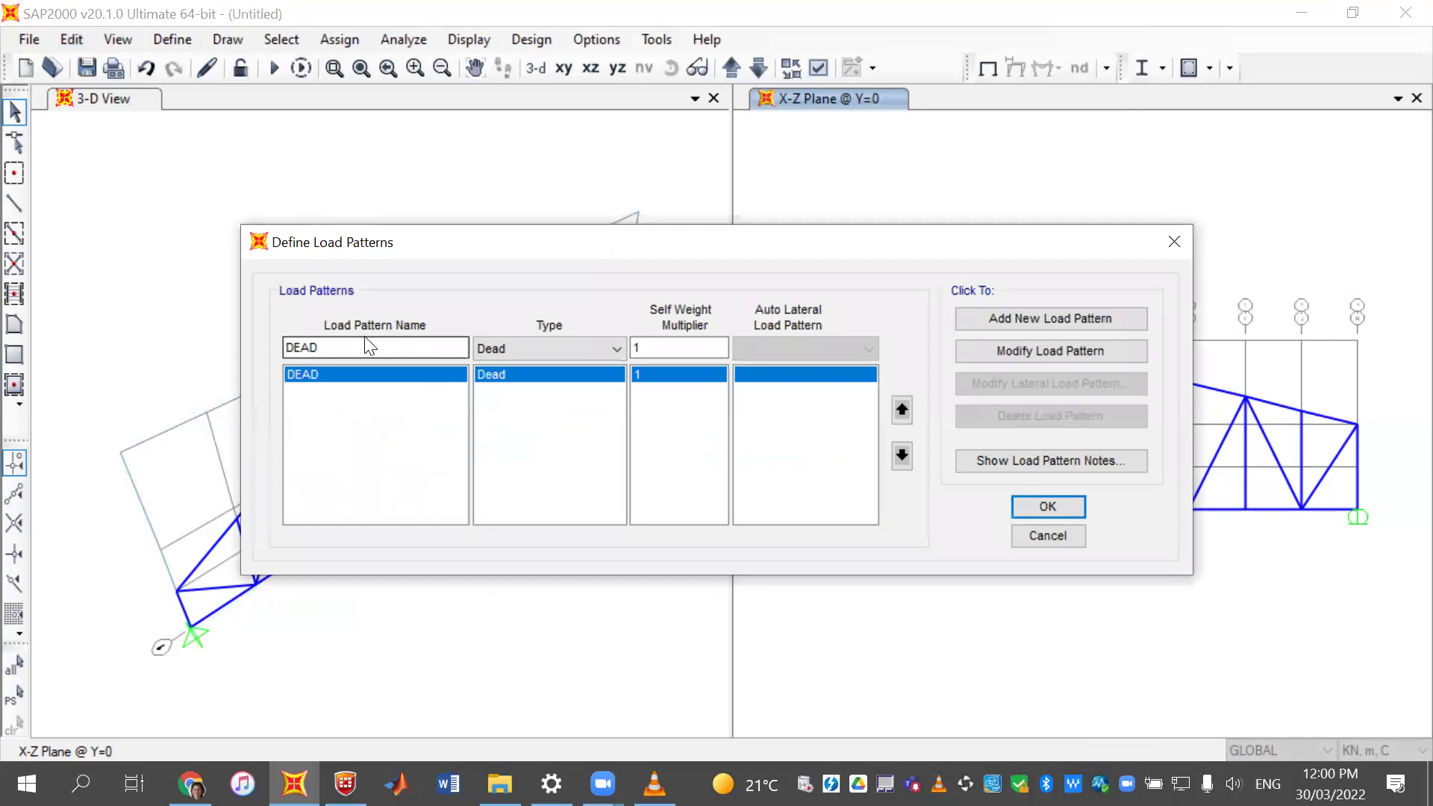
pyautogui.click(384, 345)
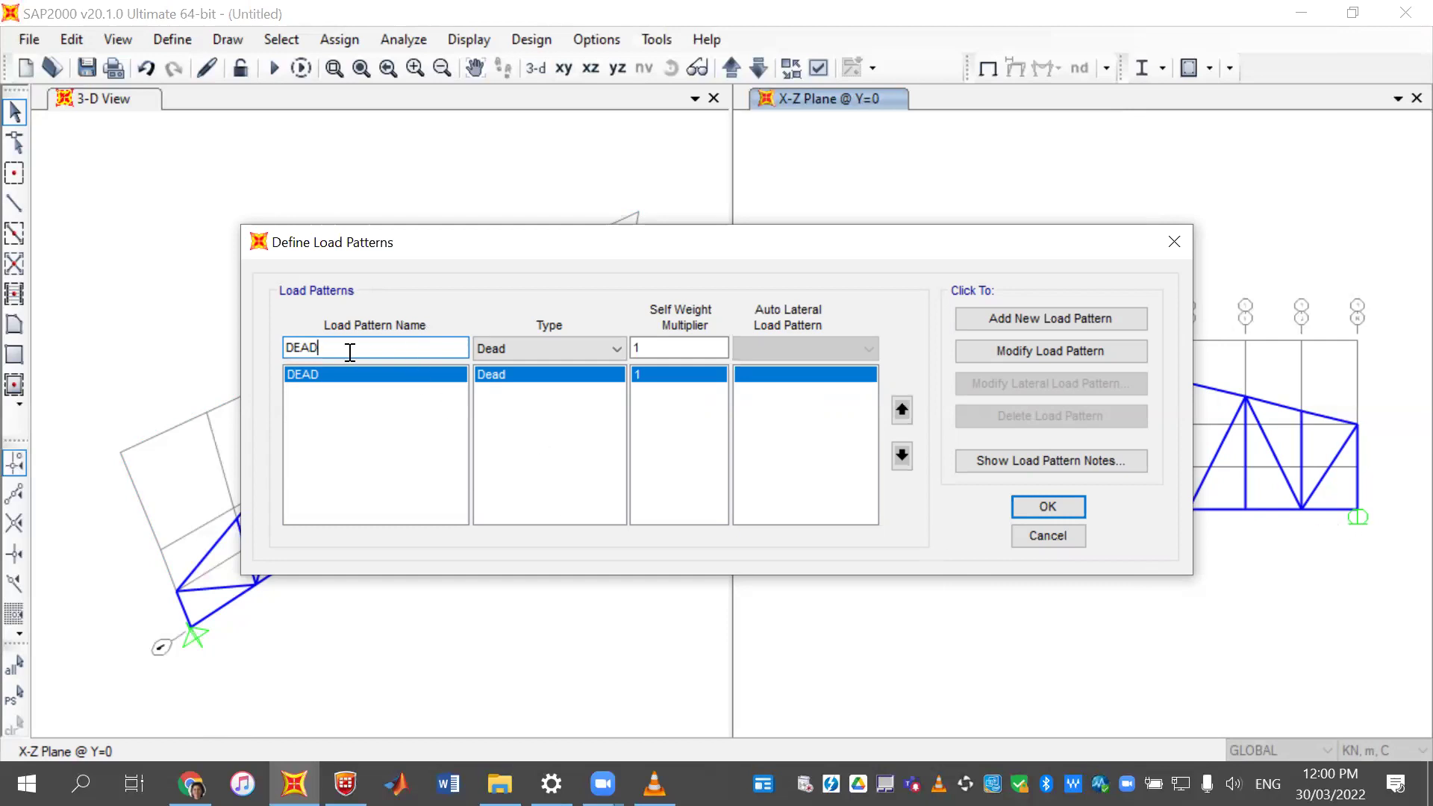
pyautogui.moveTo(350, 352); pyautogui.dragTo(284, 369)
pyautogui.click(659, 352)
pyautogui.moveTo(656, 351); pyautogui.dragTo(634, 347)
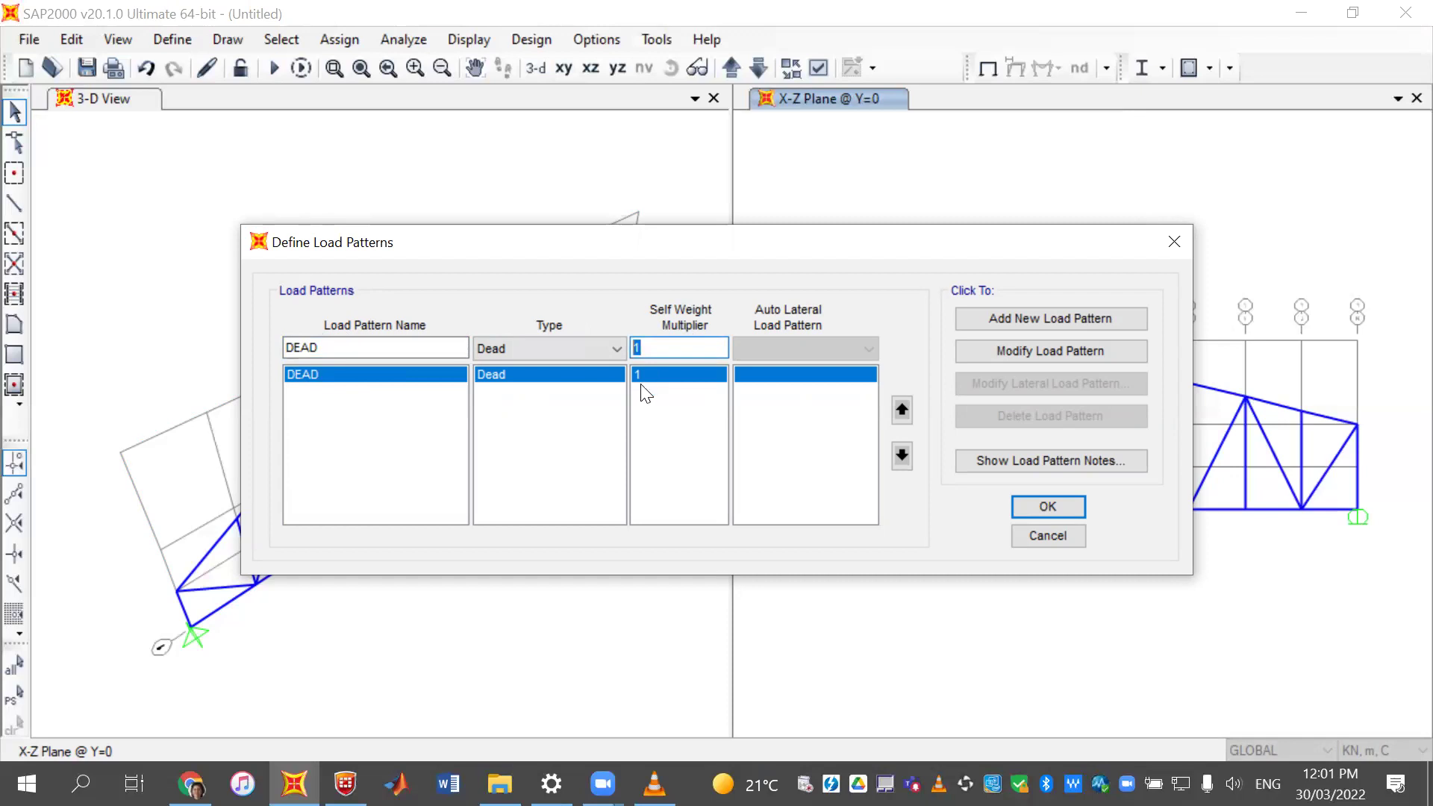
pyautogui.write('0')
pyautogui.click(1009, 353)
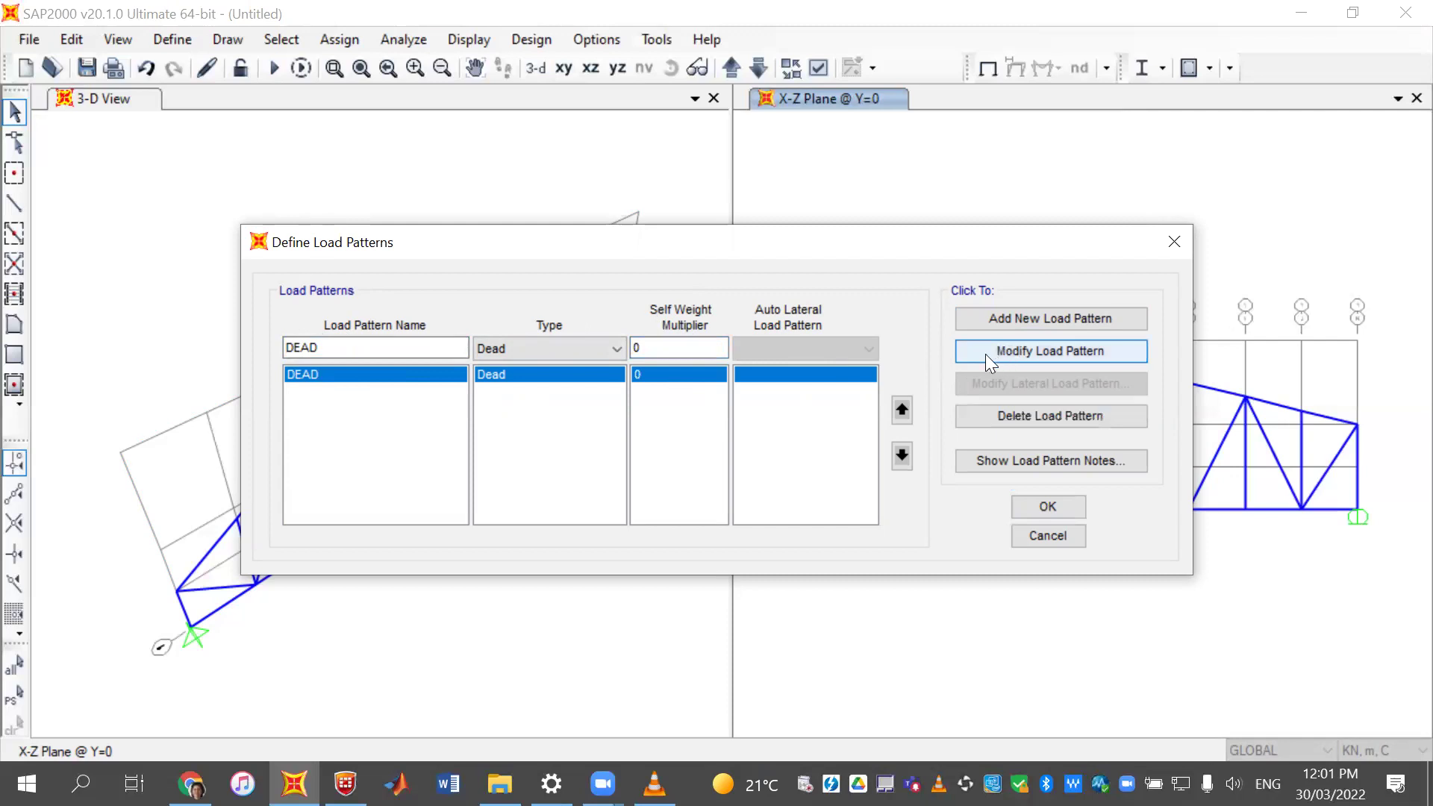
pyautogui.click(1097, 356)
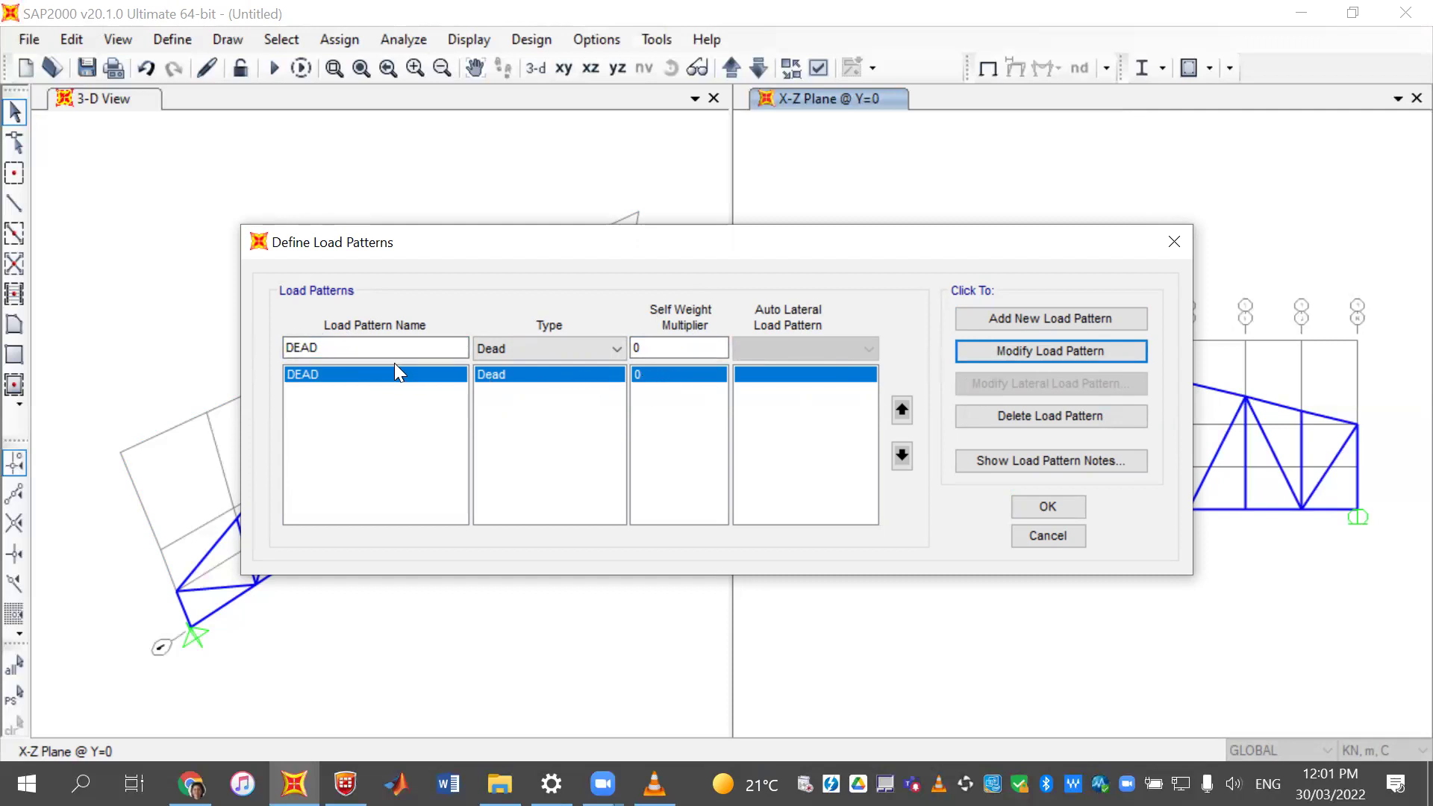
# - Add a load pattern named LIVE of type Live with a self weight multiplier of 0
pyautogui.moveTo(403, 346); pyautogui.dragTo(14, 282)
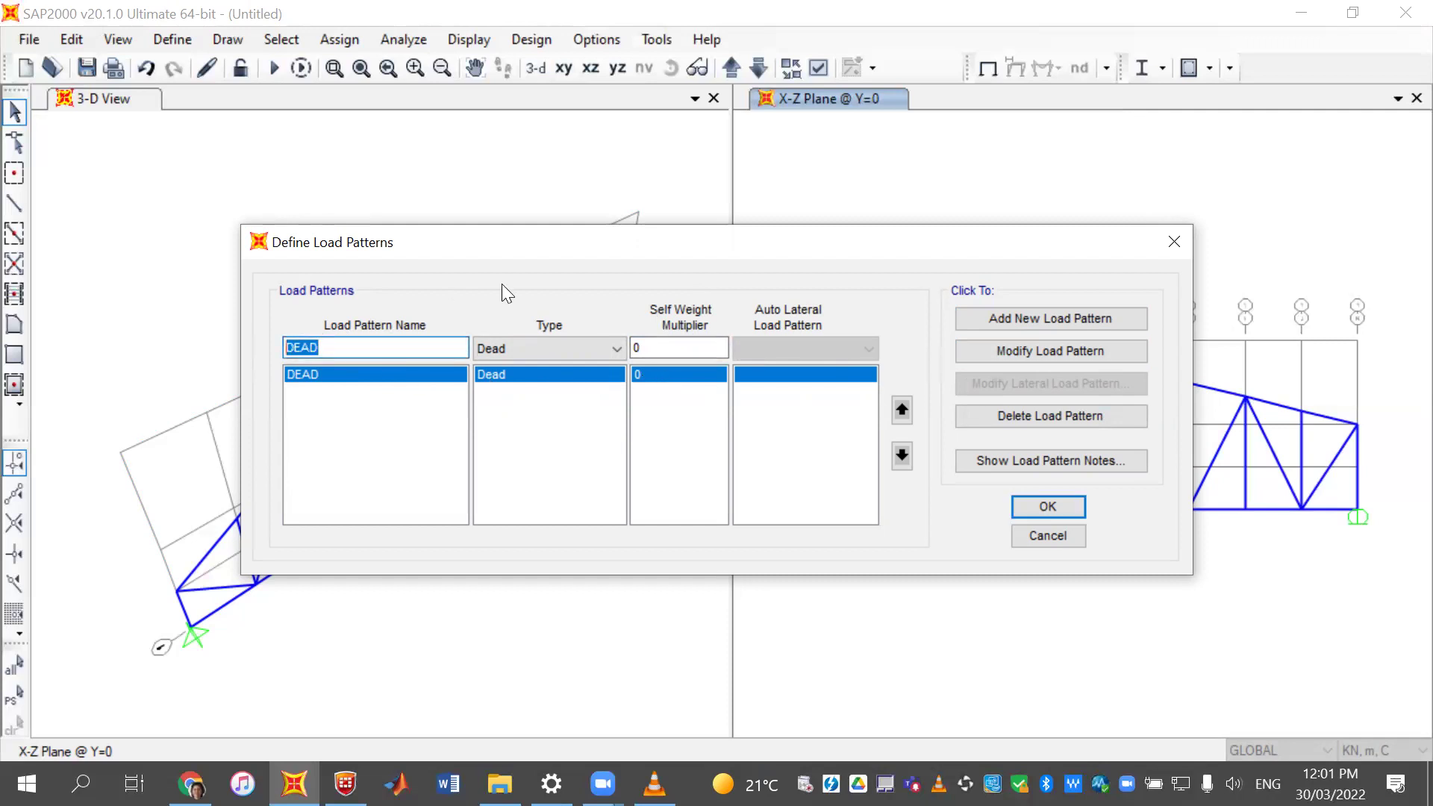
pyautogui.write('LIVE')
pyautogui.click(552, 350)
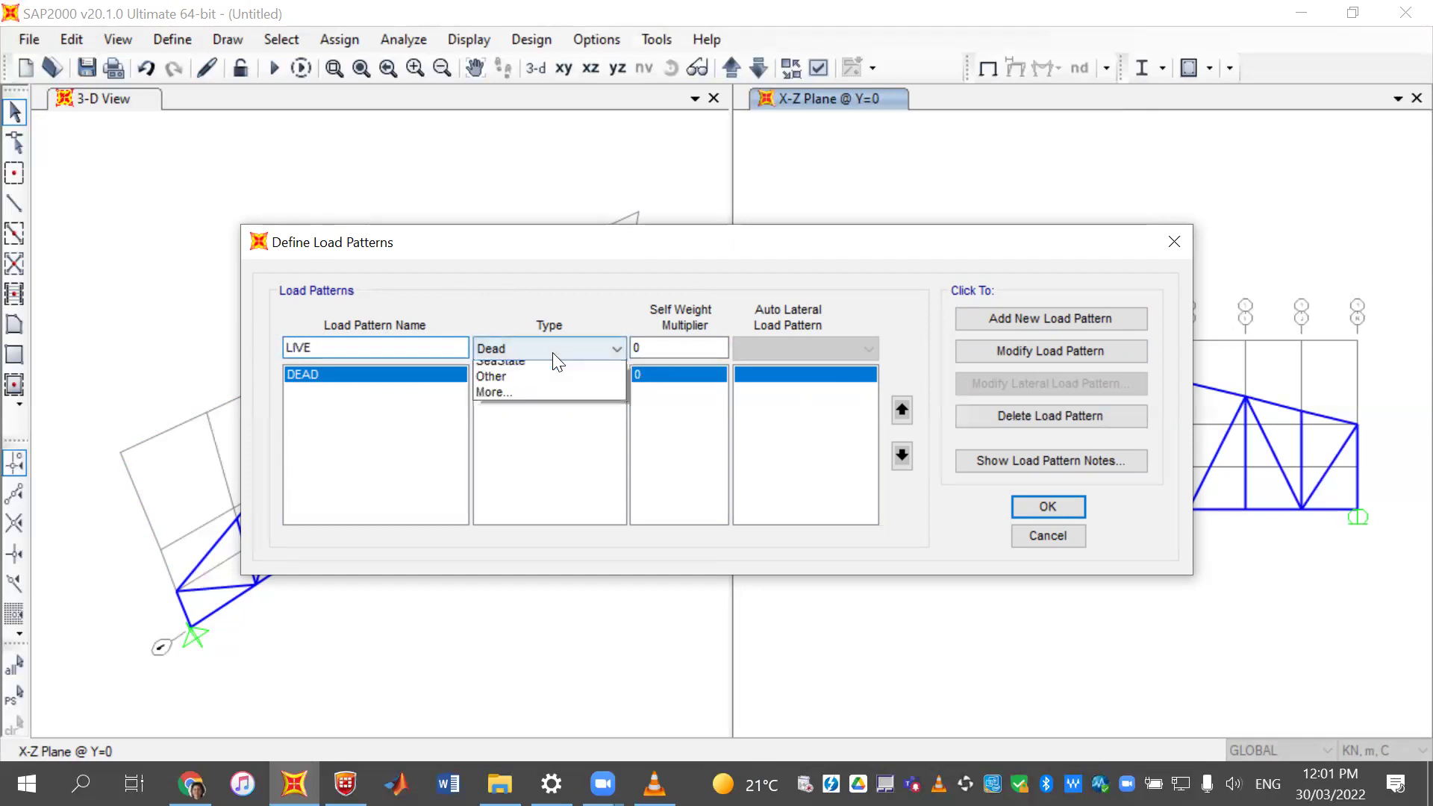
pyautogui.click(550, 386)
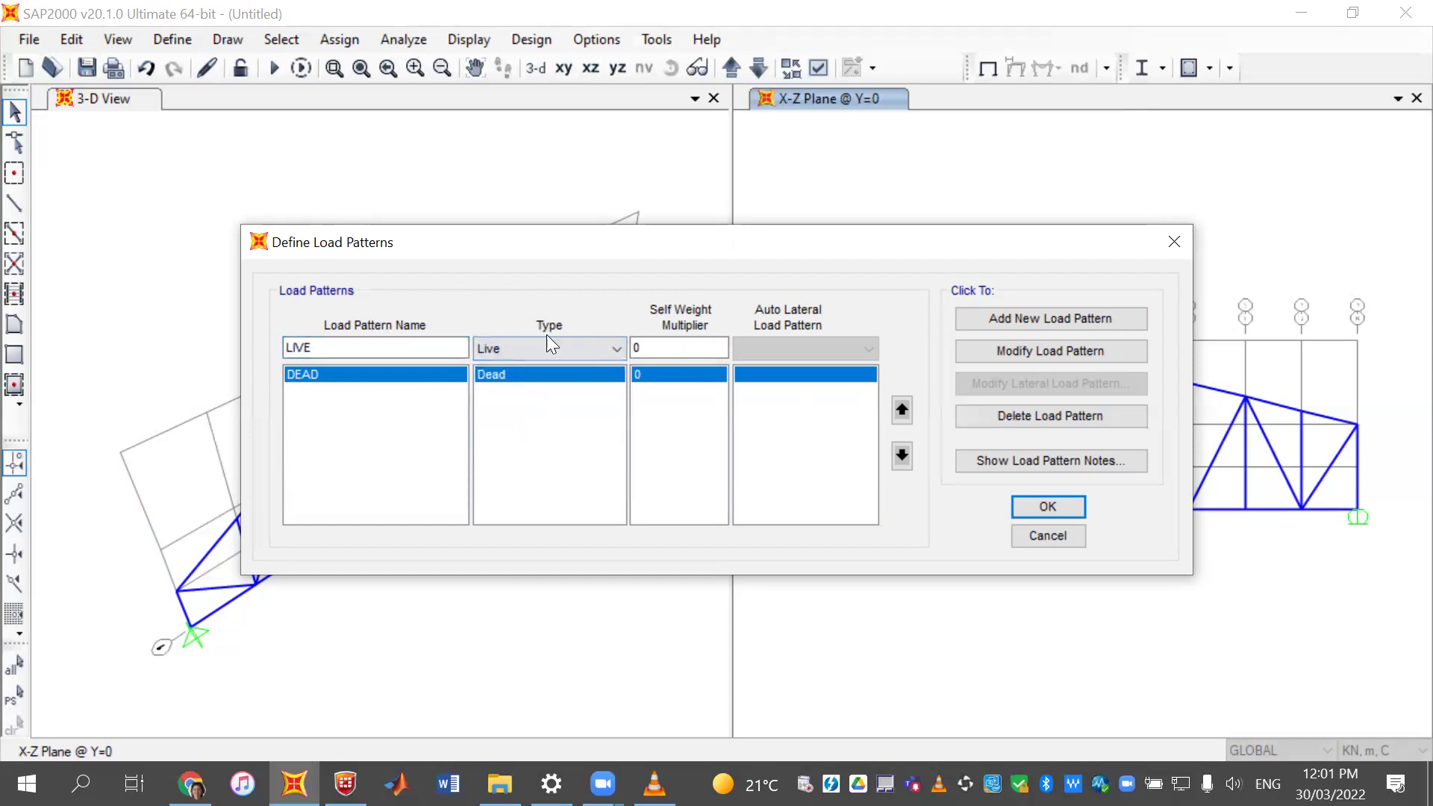
pyautogui.click(693, 347)
pyautogui.click(1012, 317)
# - Add a load pattern named WIND of type Other with self weight multiplier 0, and accept the load pattern definitions
pyautogui.doubleClick(377, 346)
pyautogui.write('WIND')
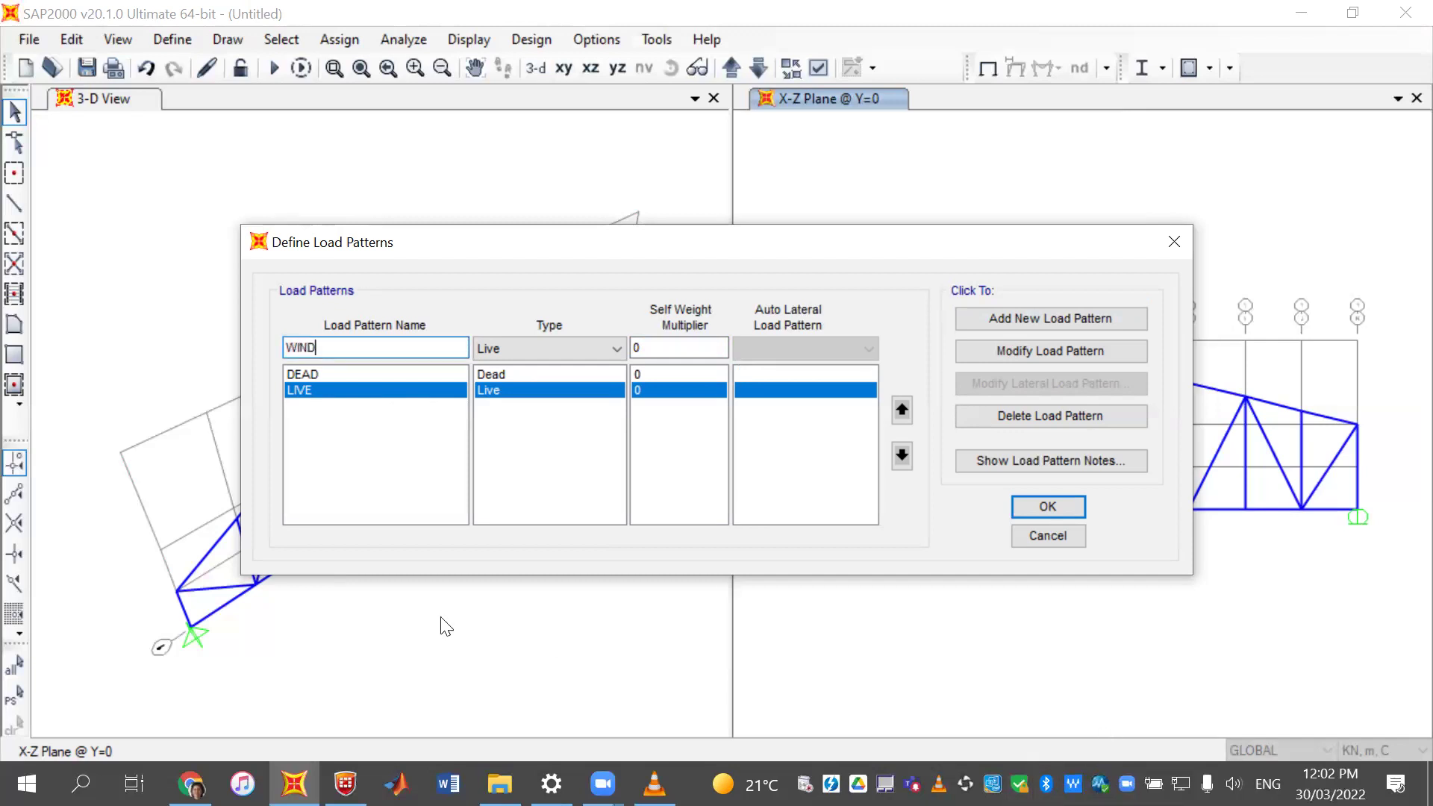
pyautogui.click(560, 349)
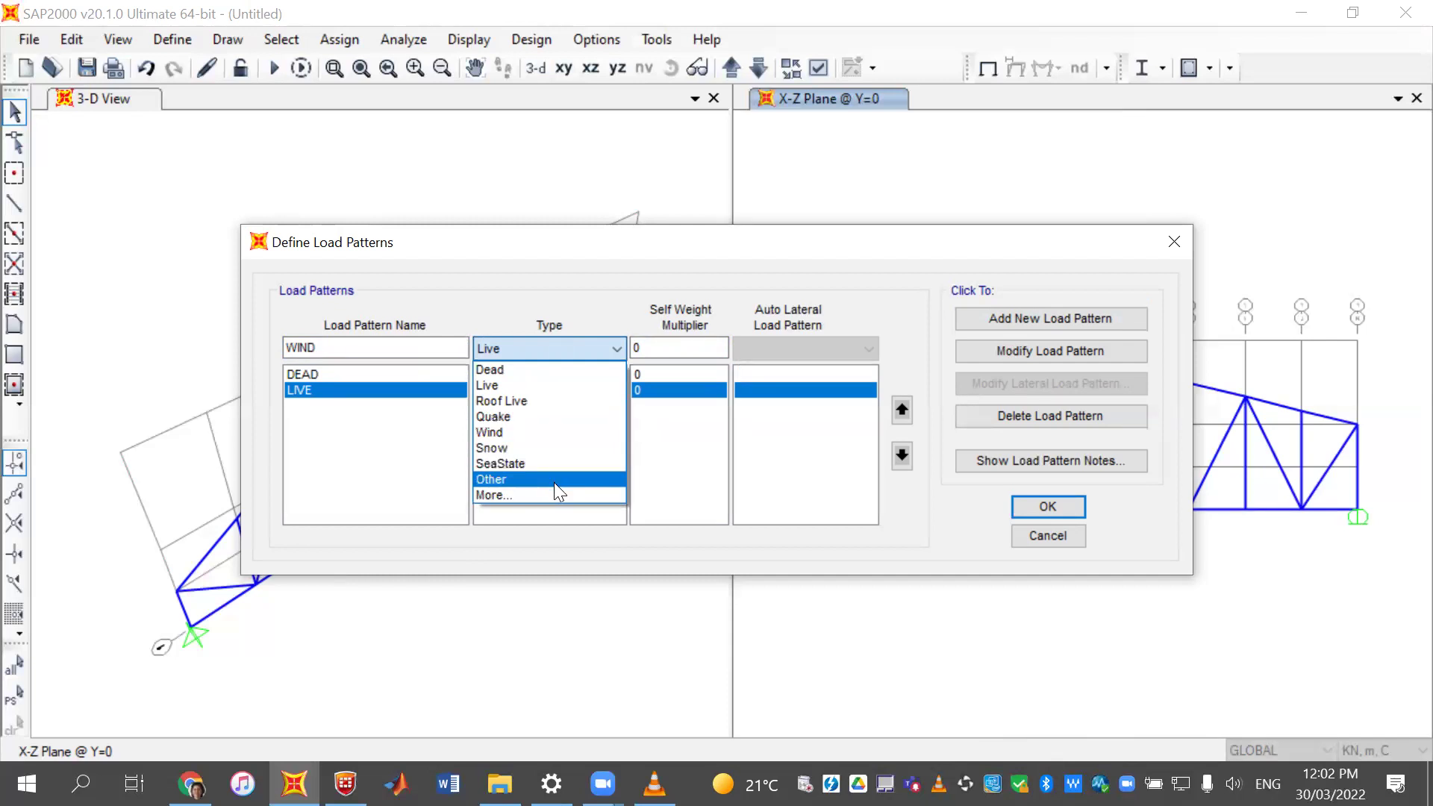
pyautogui.click(486, 480)
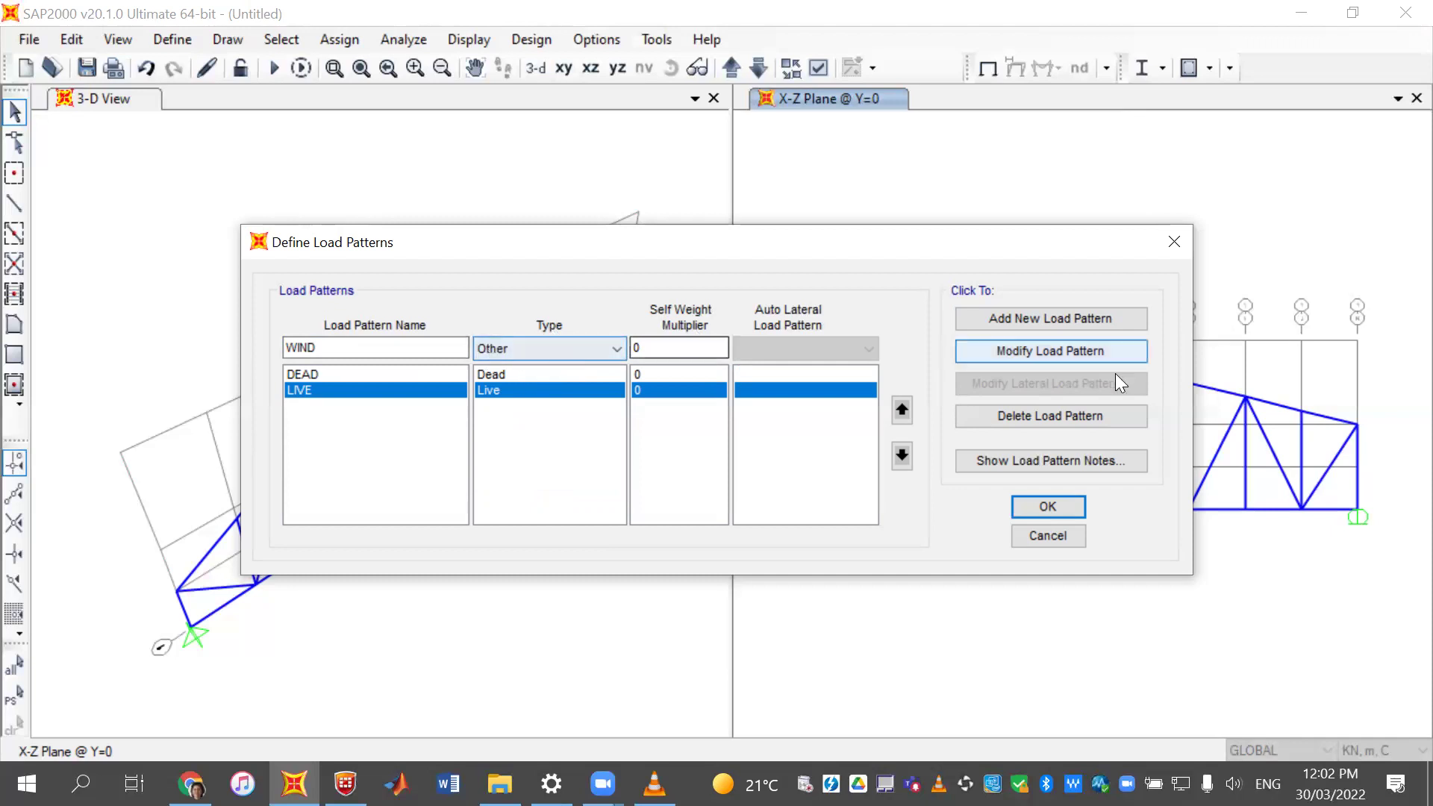
pyautogui.click(1028, 318)
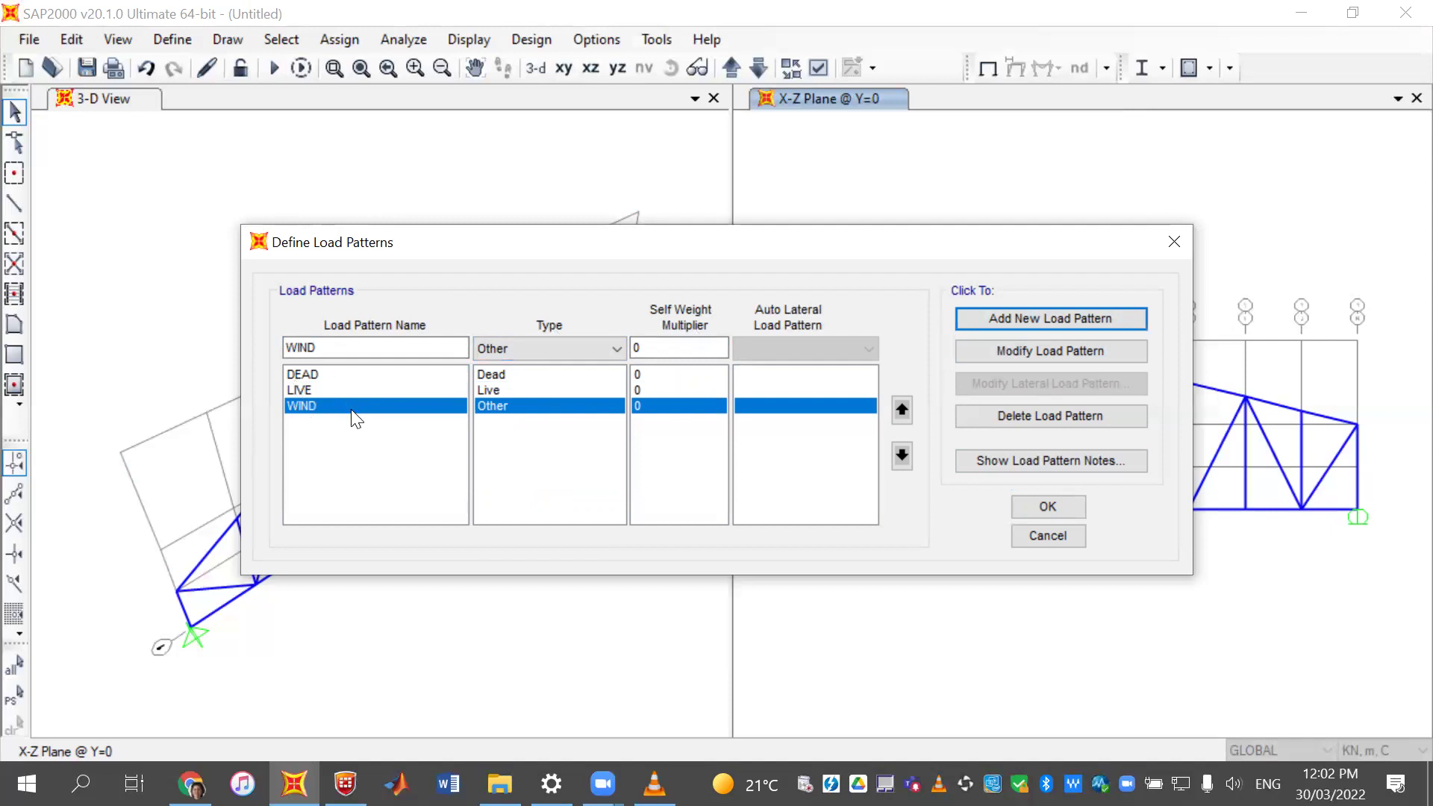
pyautogui.click(1060, 506)
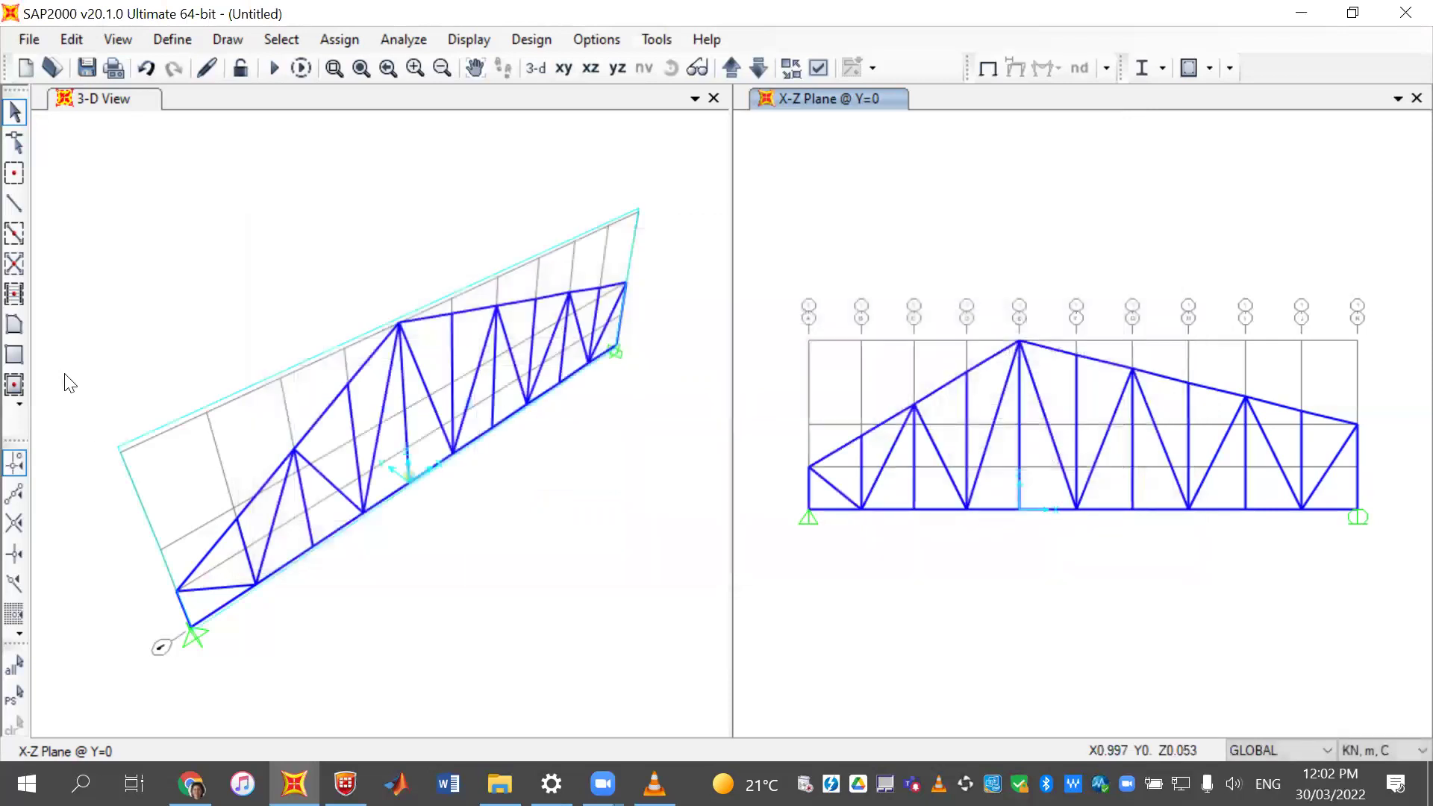
# - Check the load case types assigned to the DEAD, LIVE and WIND load cases without changing them
pyautogui.click(170, 39)
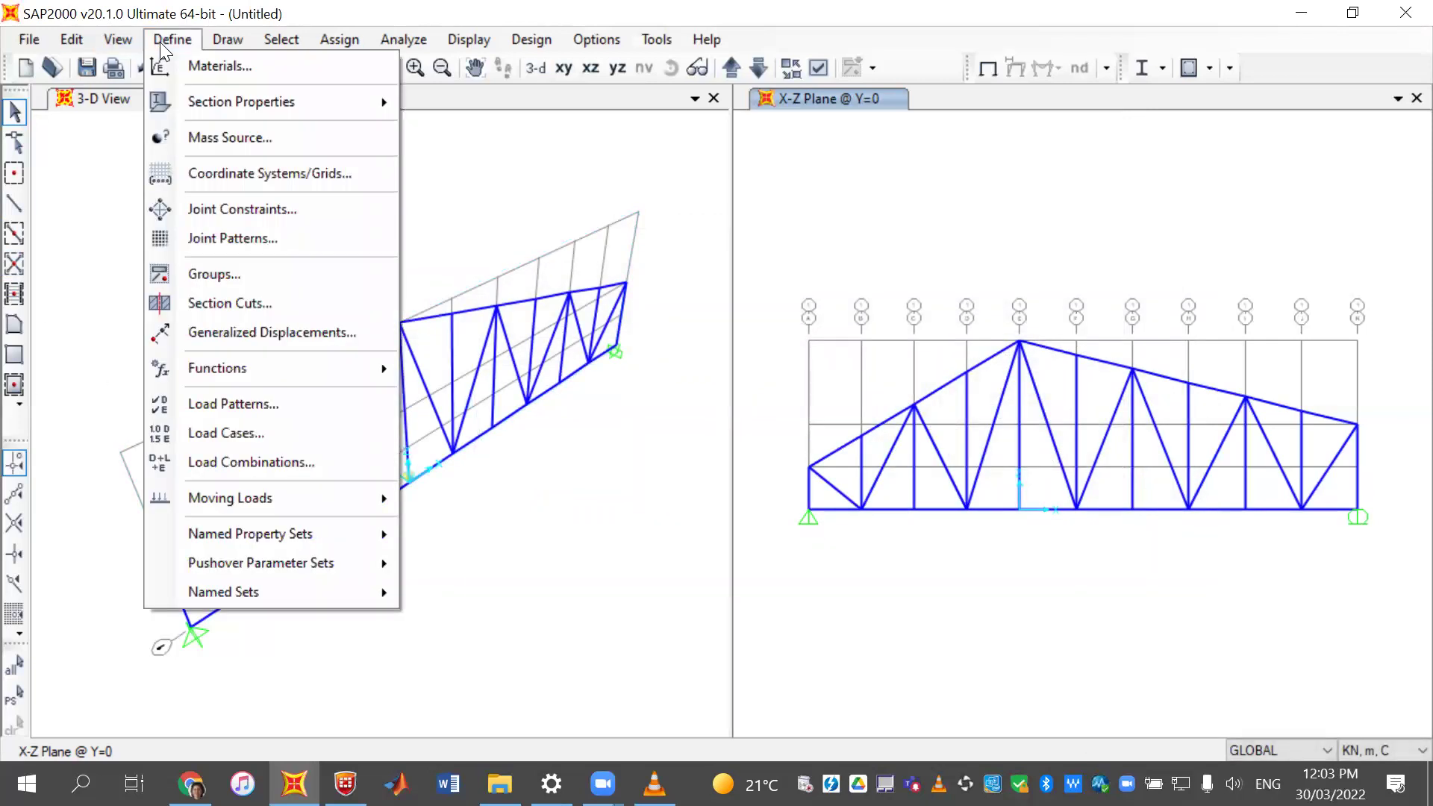
pyautogui.click(169, 39)
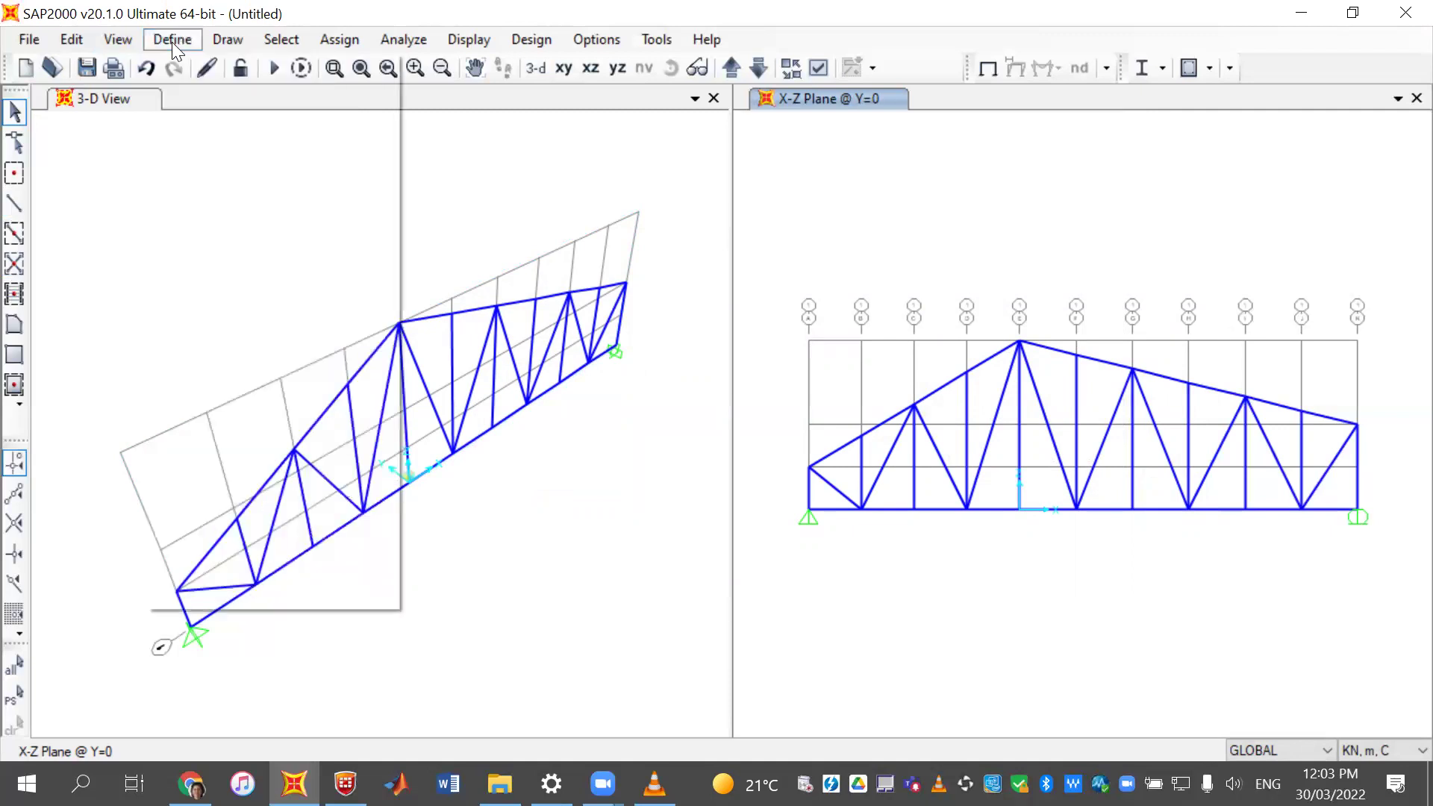
pyautogui.click(171, 42)
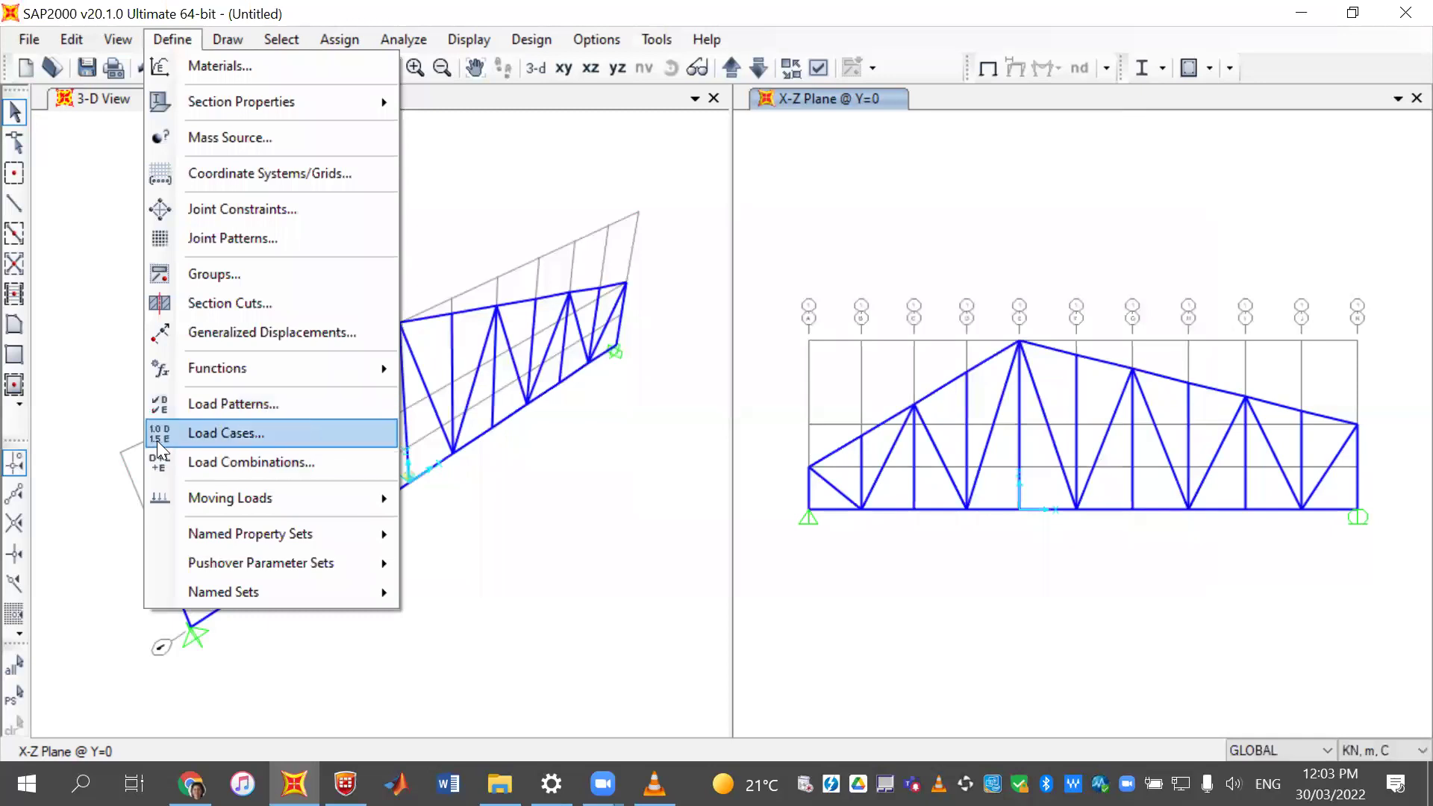
pyautogui.click(213, 436)
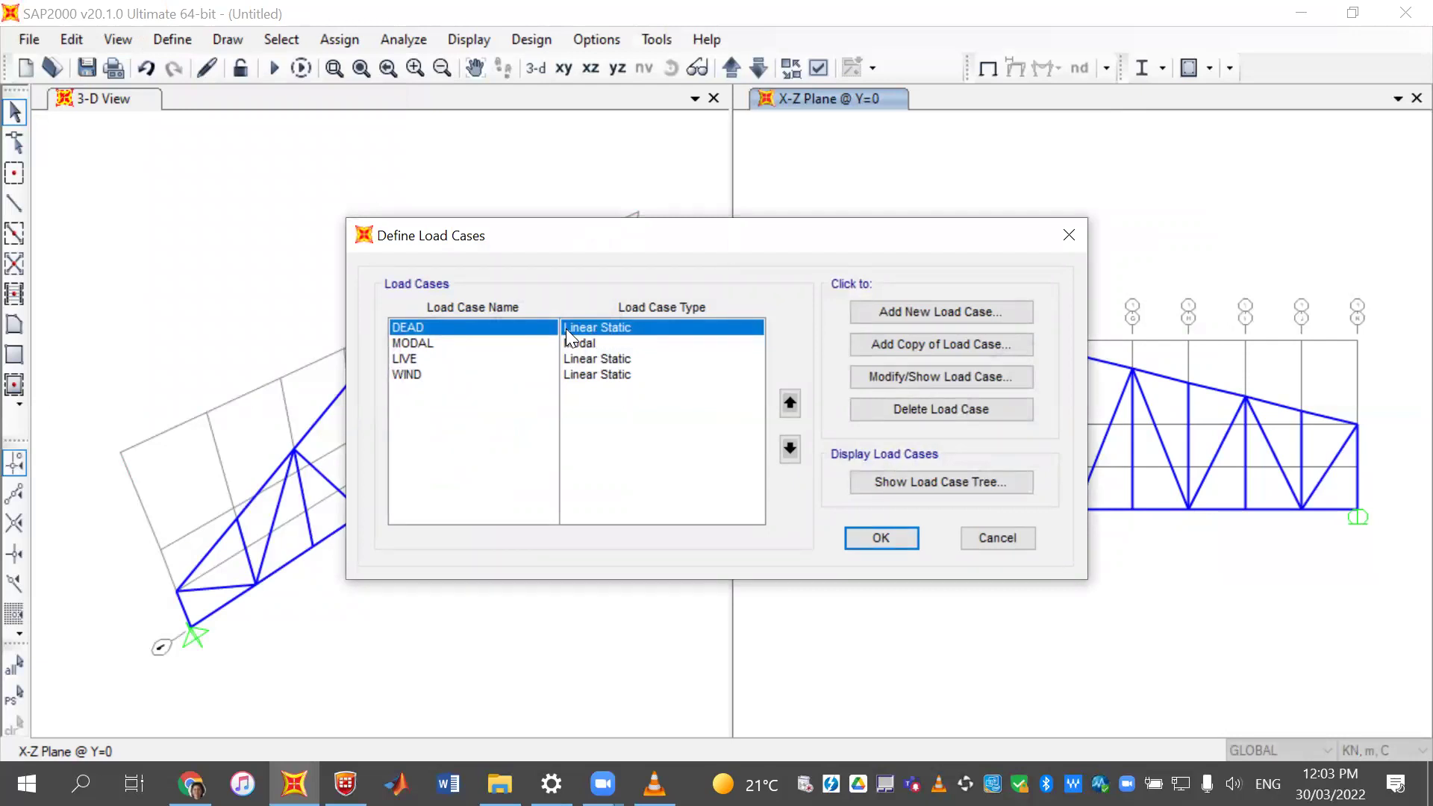
pyautogui.click(606, 360)
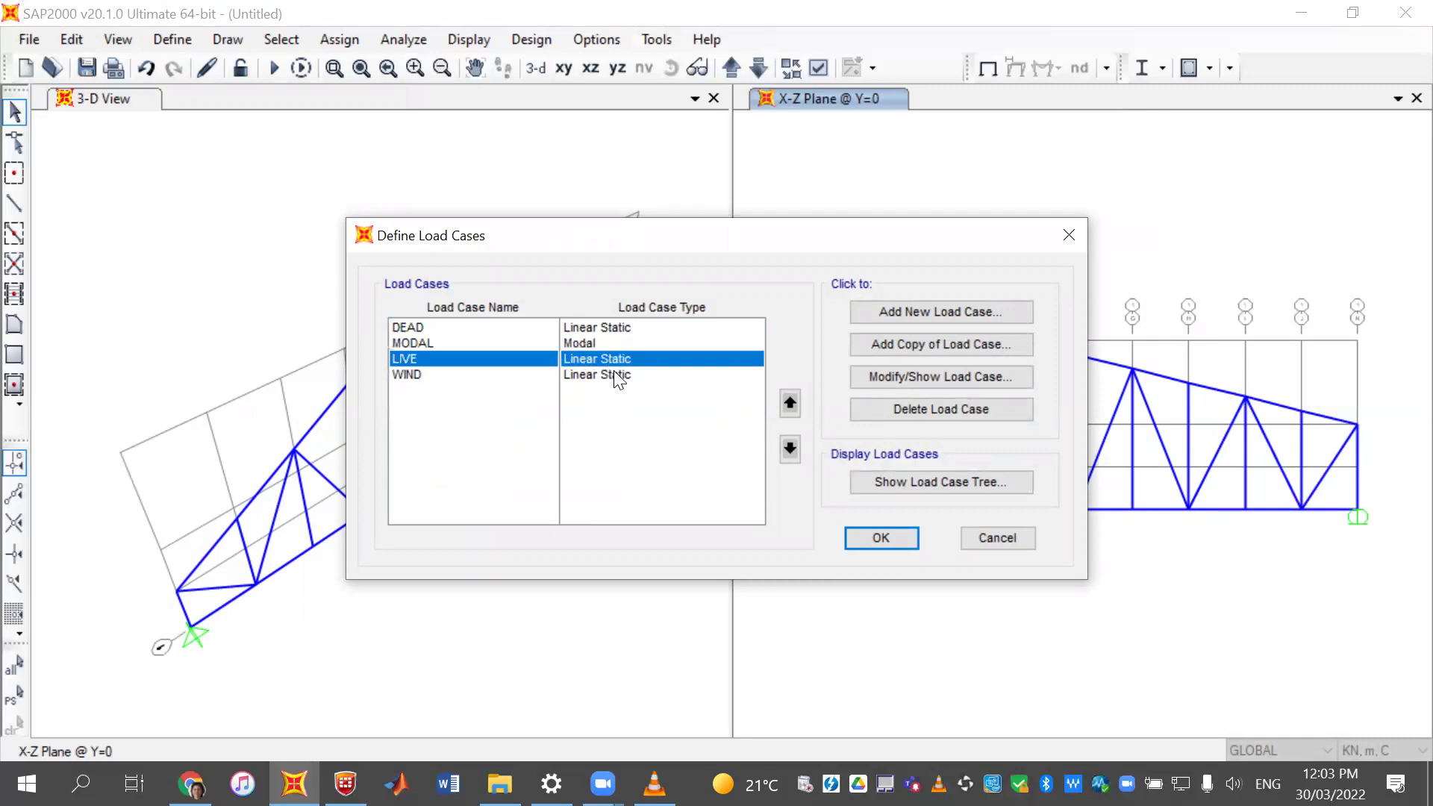
pyautogui.click(622, 375)
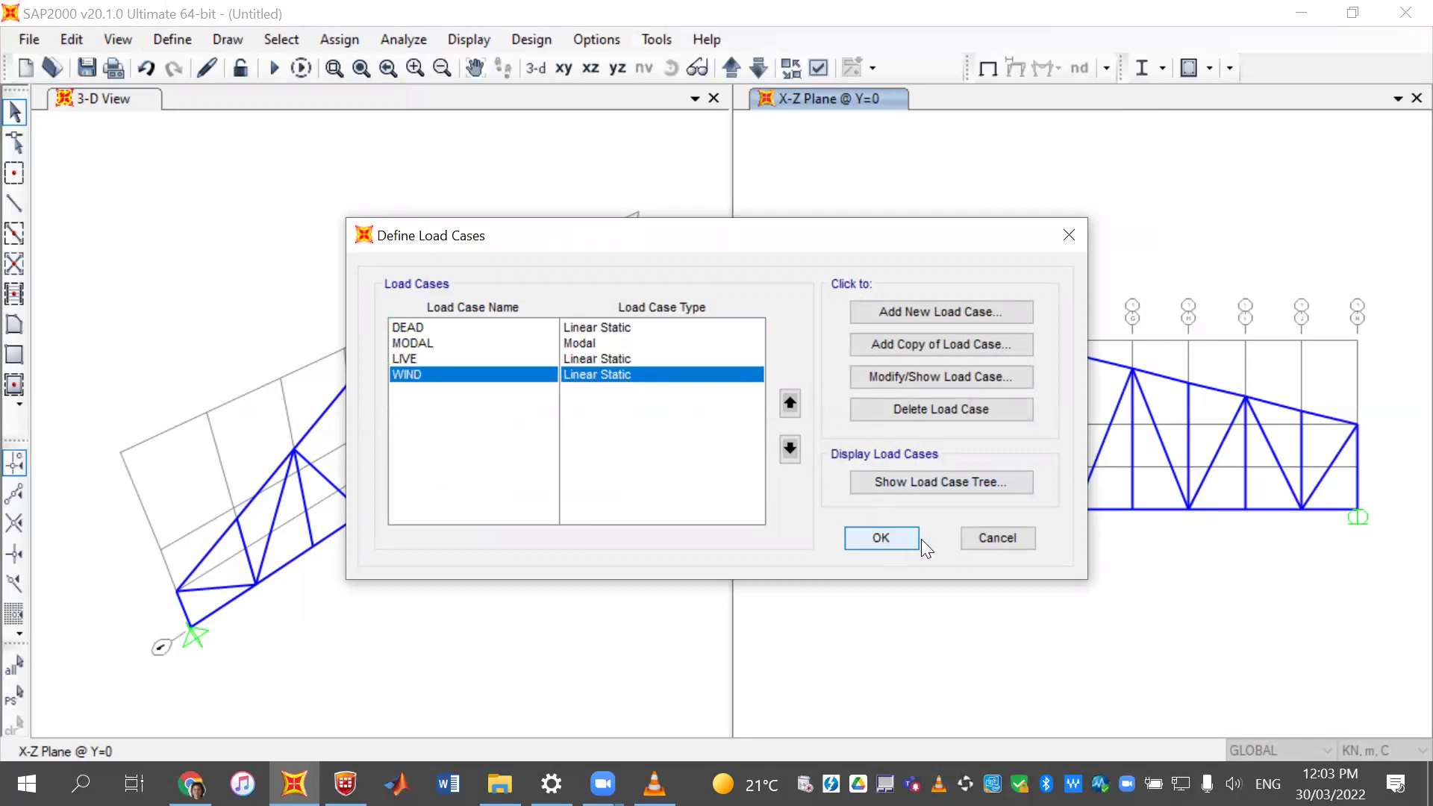
pyautogui.click(972, 542)
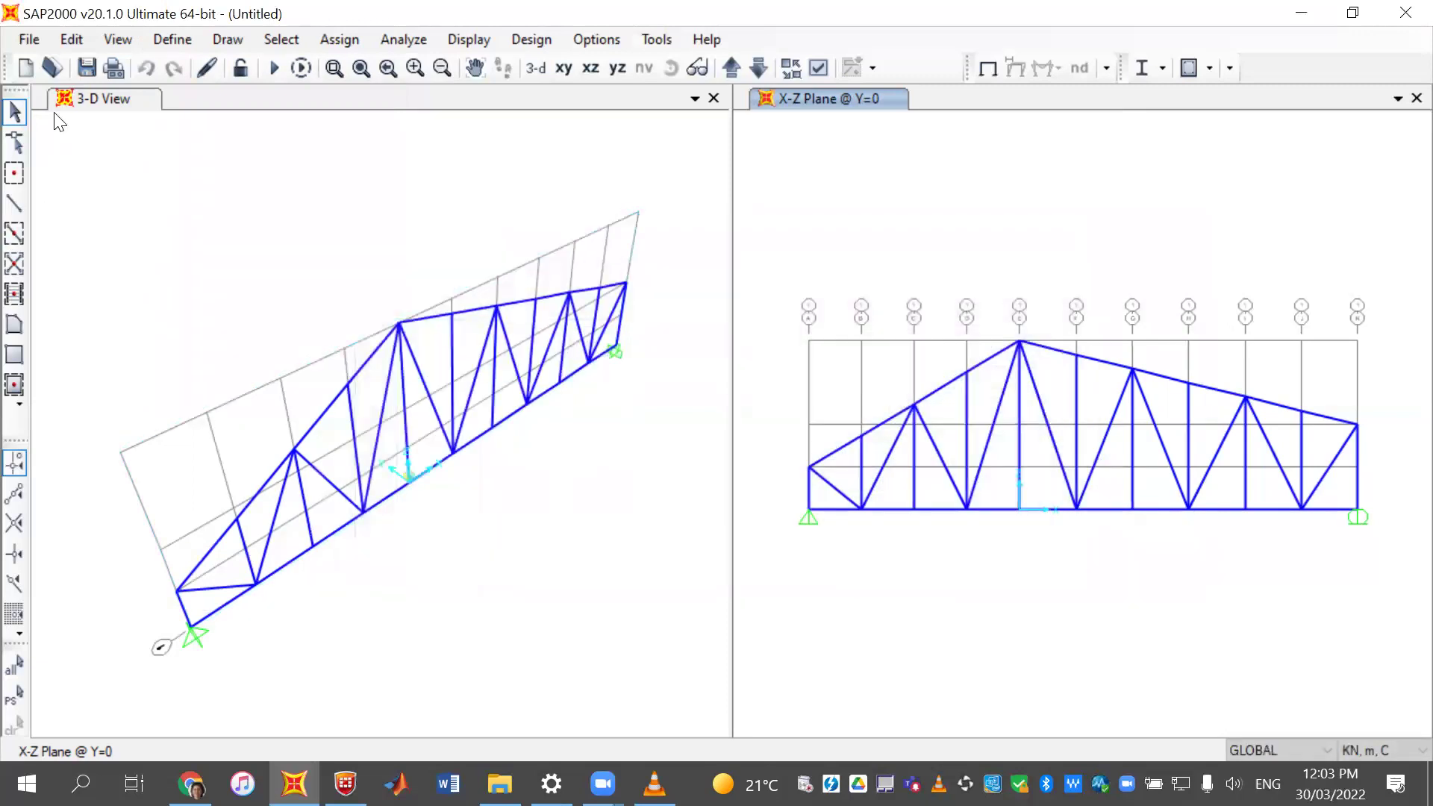
# - Start a new load combination and name it 1.35G
pyautogui.click(160, 39)
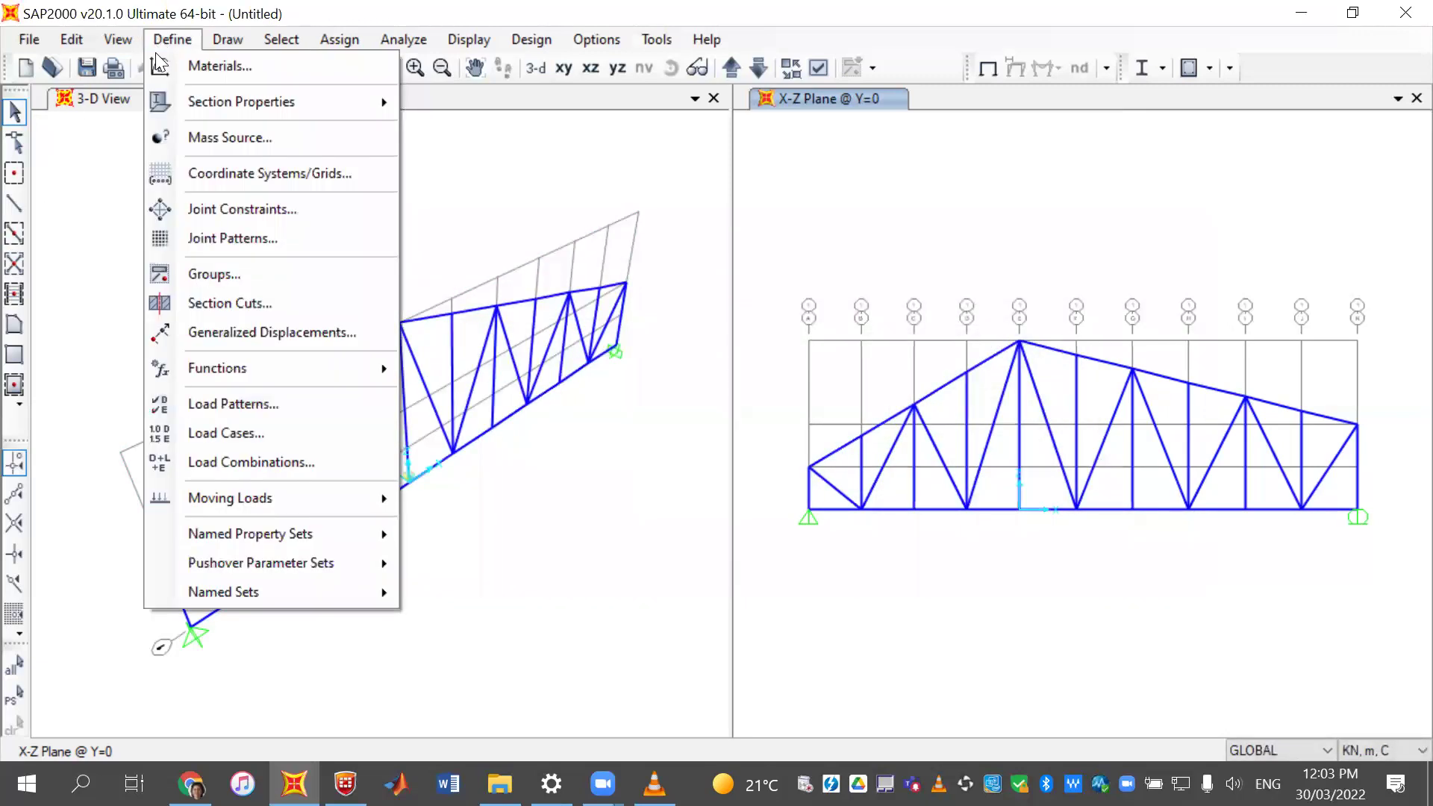
pyautogui.click(215, 461)
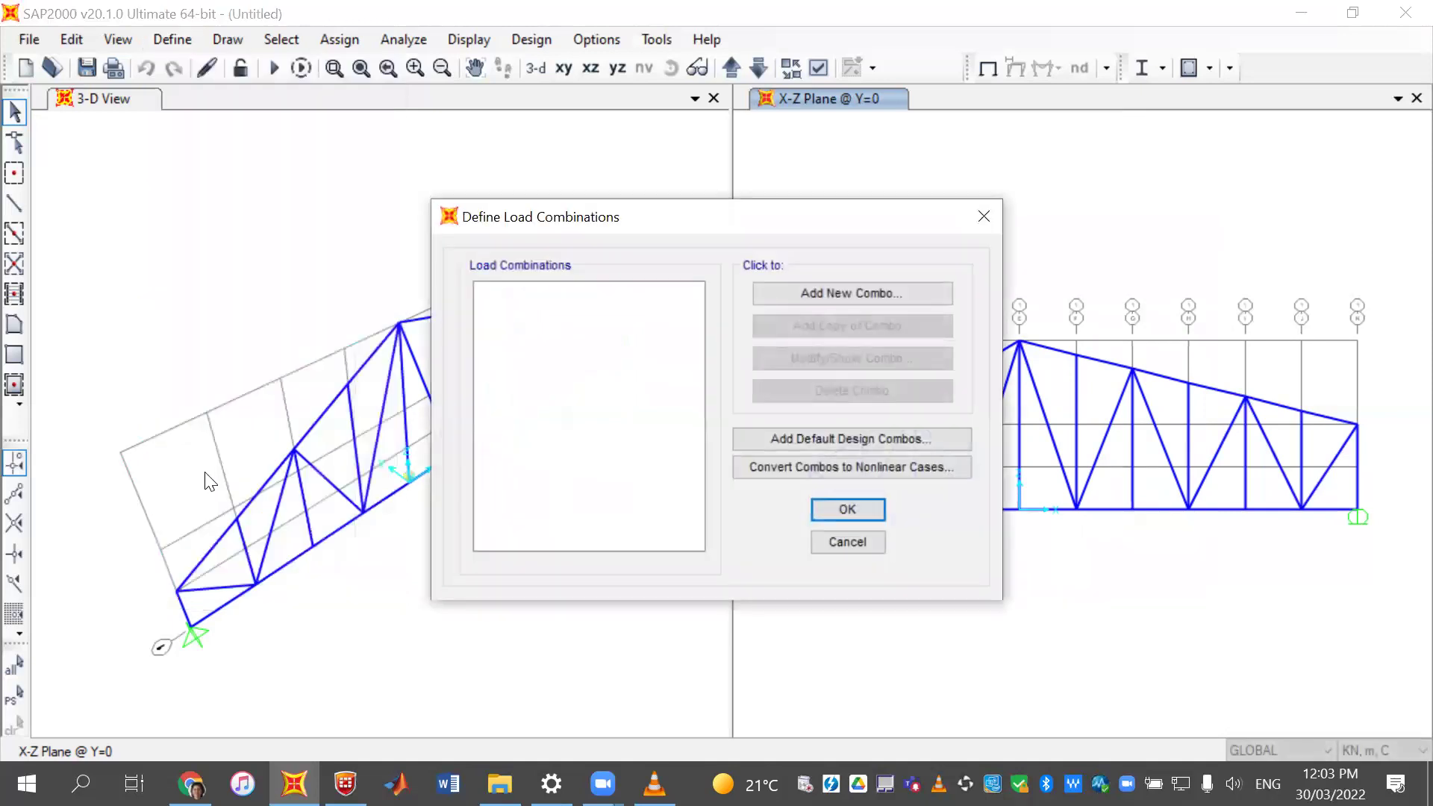
pyautogui.click(864, 292)
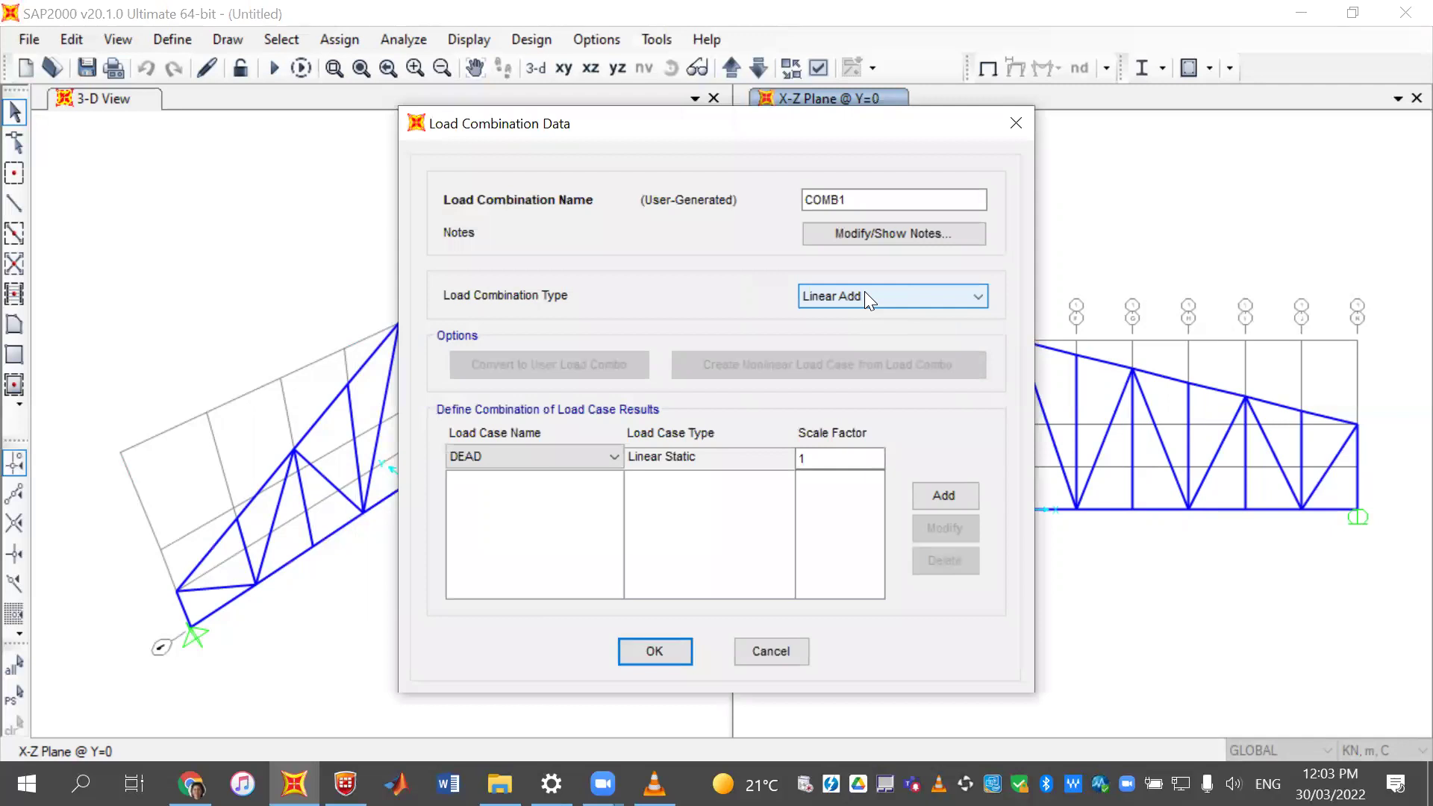
pyautogui.click(860, 207)
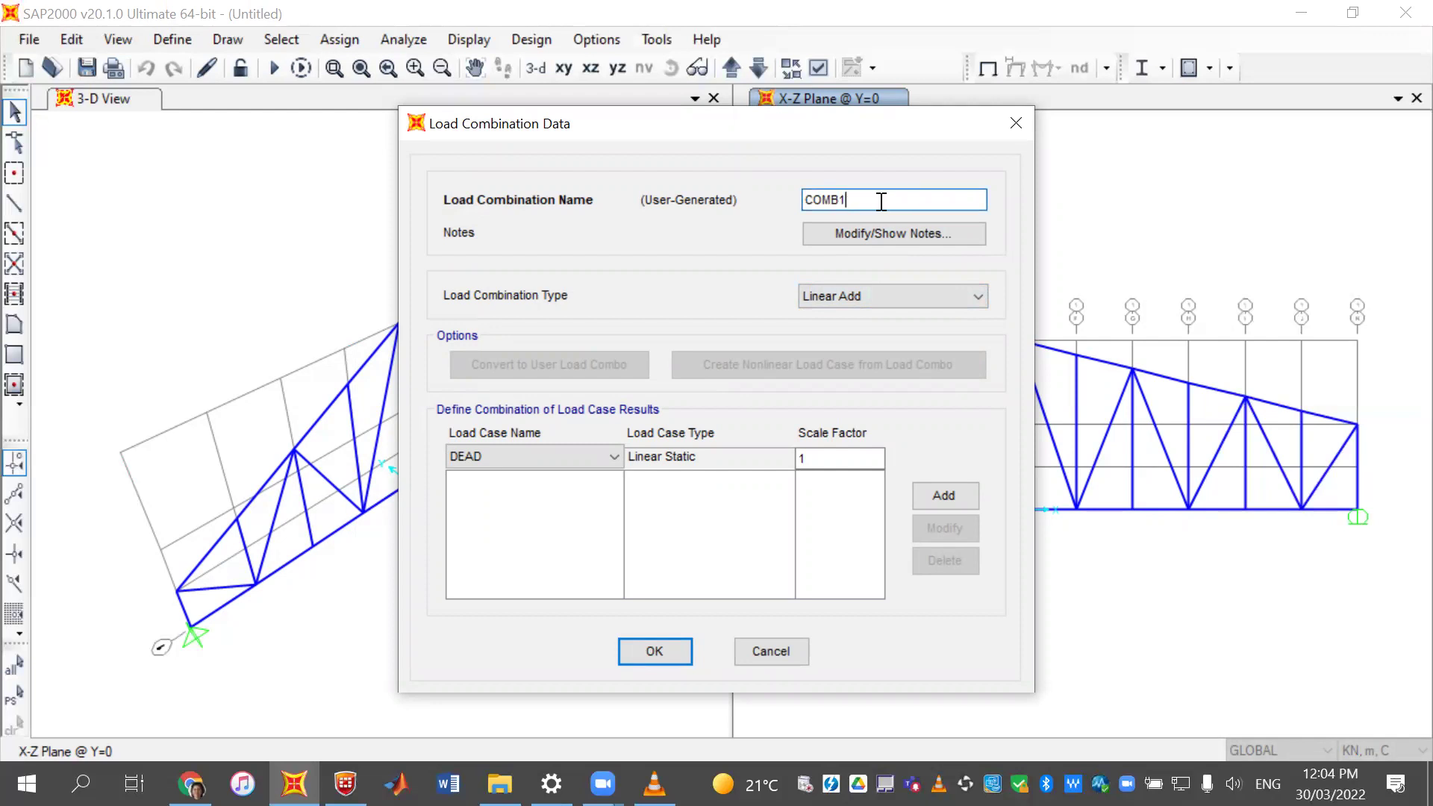
pyautogui.moveTo(880, 198); pyautogui.dragTo(670, 201)
pyautogui.write('1.35g')
pyautogui.press('BackSpace')
pyautogui.write('G')
# - Add the DEAD load case to the 1.35G combination with scale factor 1.35 and save the combination
pyautogui.click(495, 458)
pyautogui.click(494, 457)
pyautogui.click(831, 200)
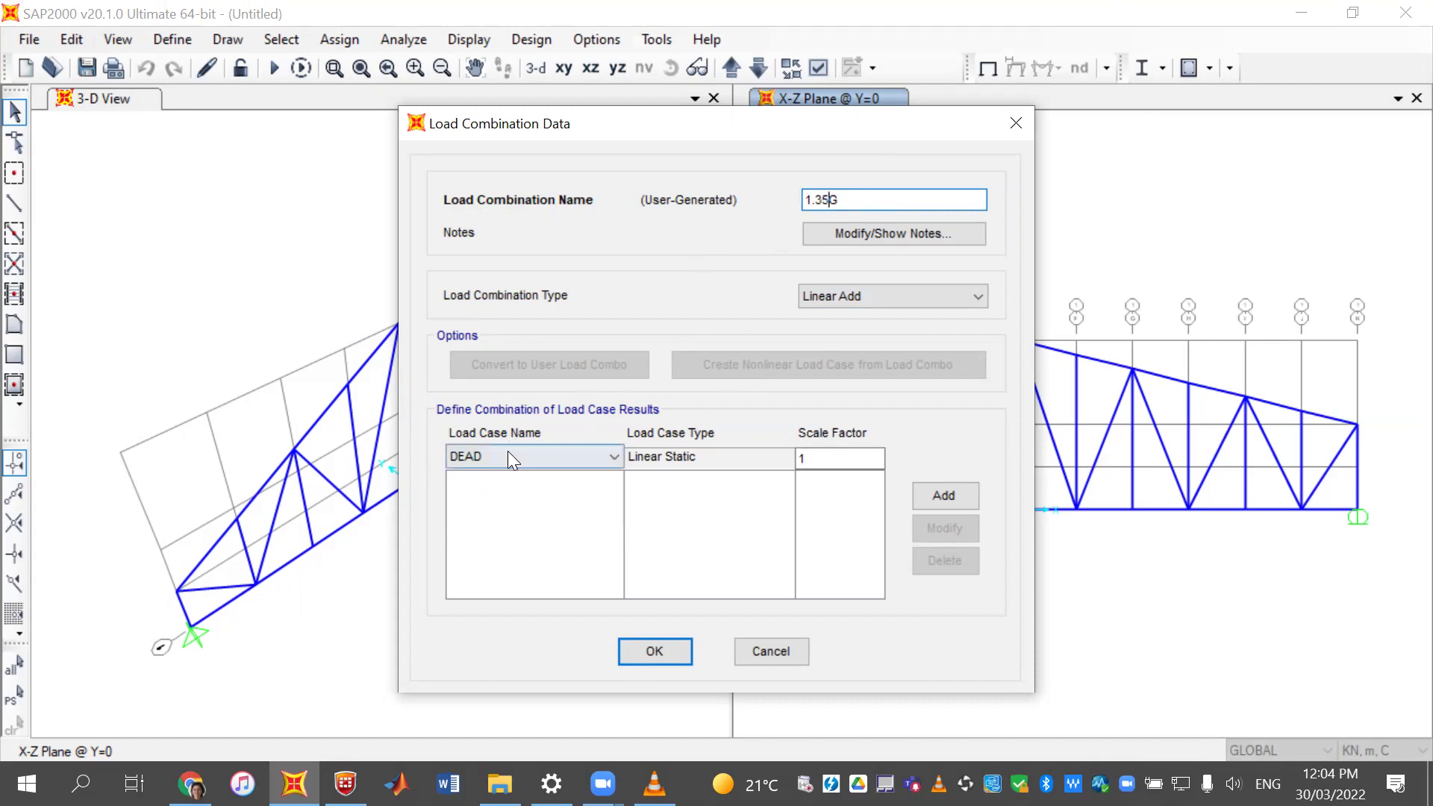
pyautogui.moveTo(828, 456); pyautogui.dragTo(748, 447)
pyautogui.write('1.35')
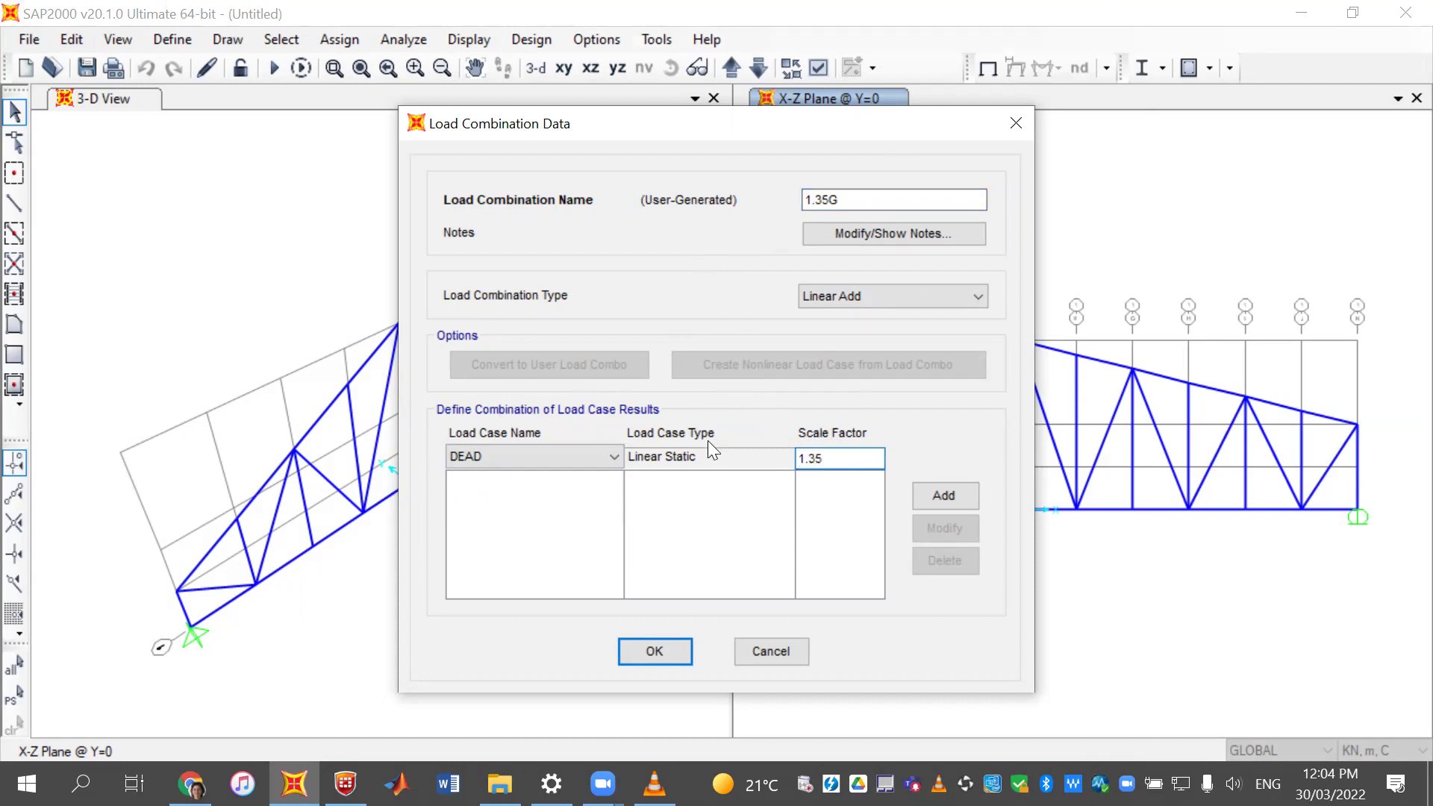
pyautogui.click(969, 497)
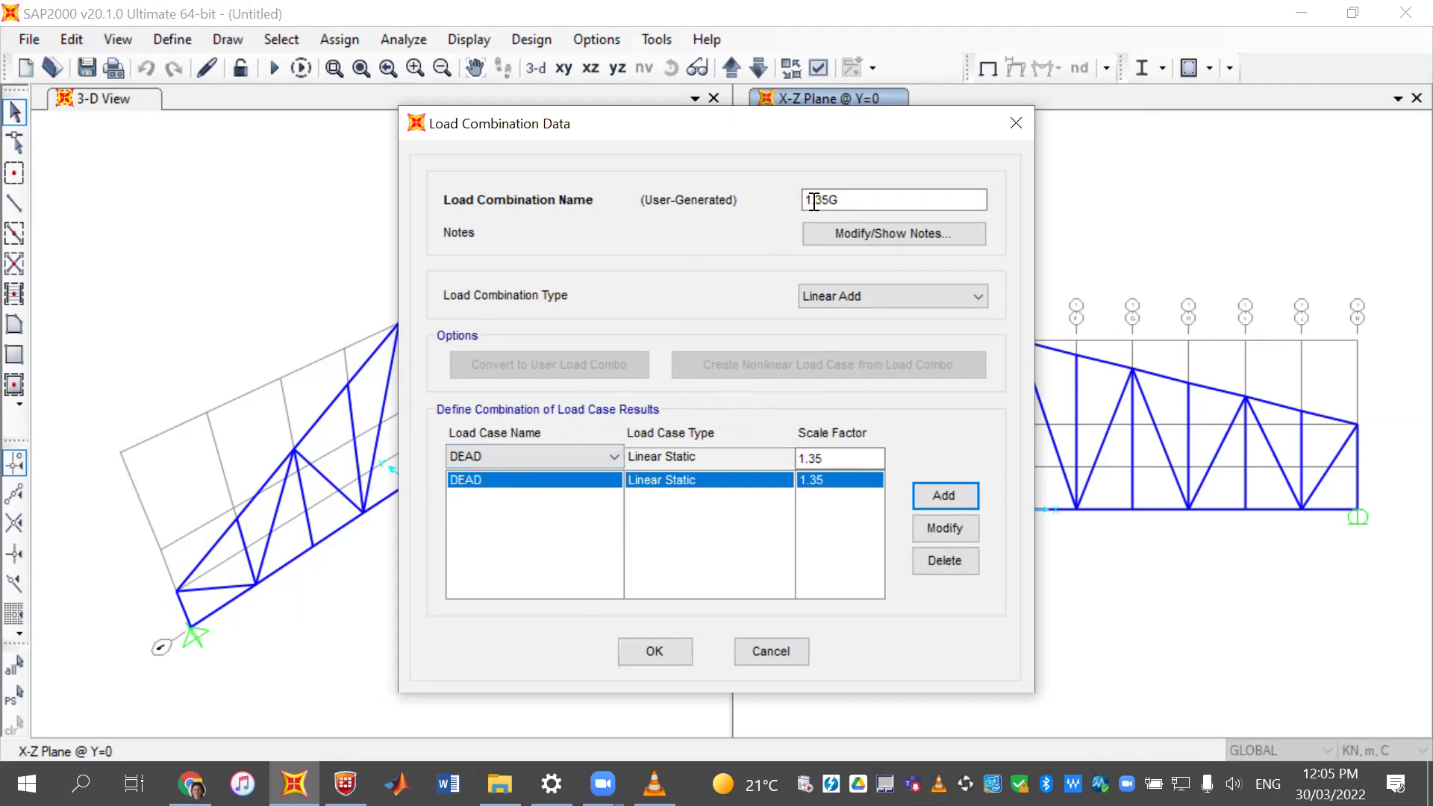
pyautogui.click(655, 652)
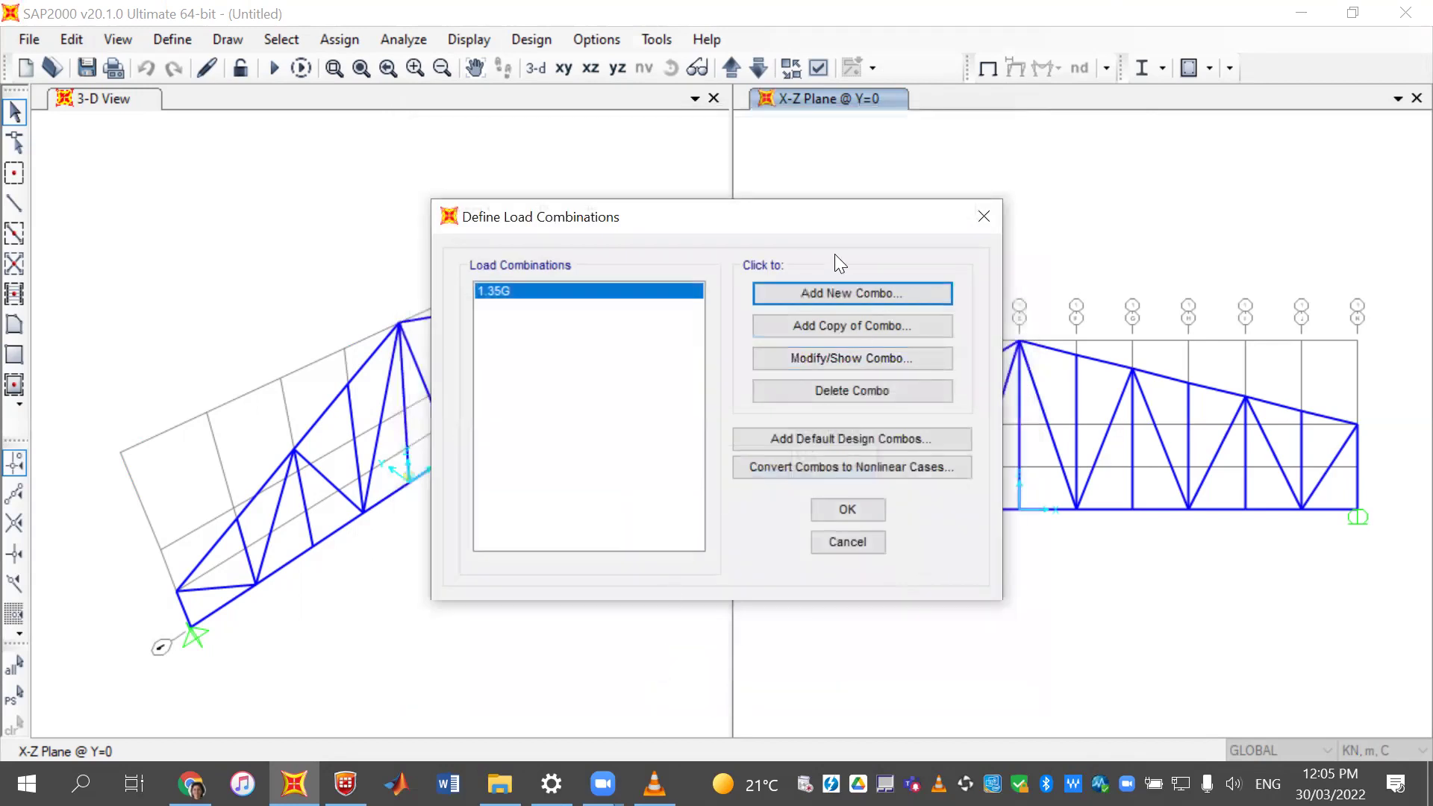
# - Start another load combination named 1.2G+1.5Q and add the DEAD load case with scale factor 1.2
pyautogui.click(821, 291)
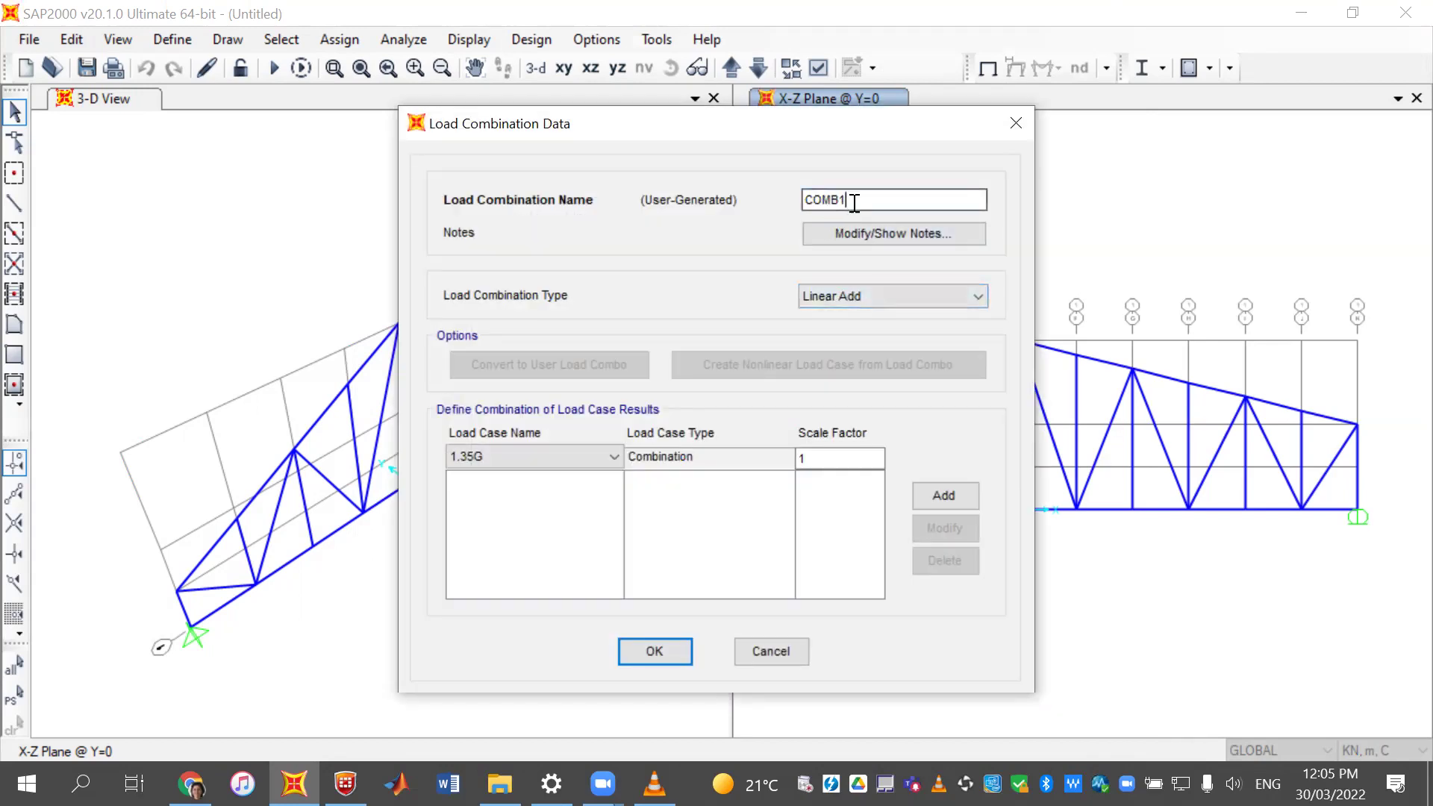
pyautogui.moveTo(854, 200); pyautogui.dragTo(637, 199)
pyautogui.write('1.2G+1.5Q')
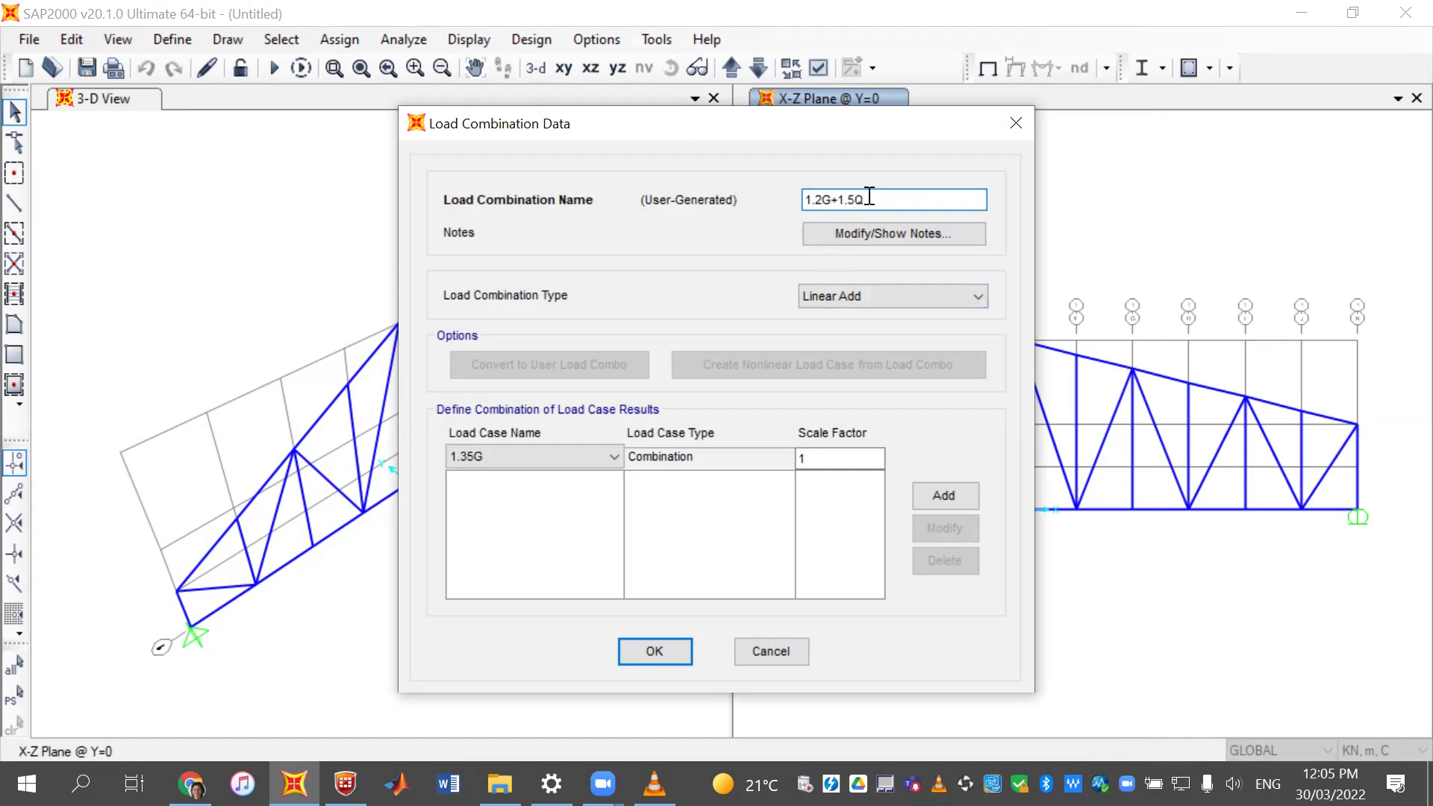
pyautogui.click(489, 456)
pyautogui.click(486, 493)
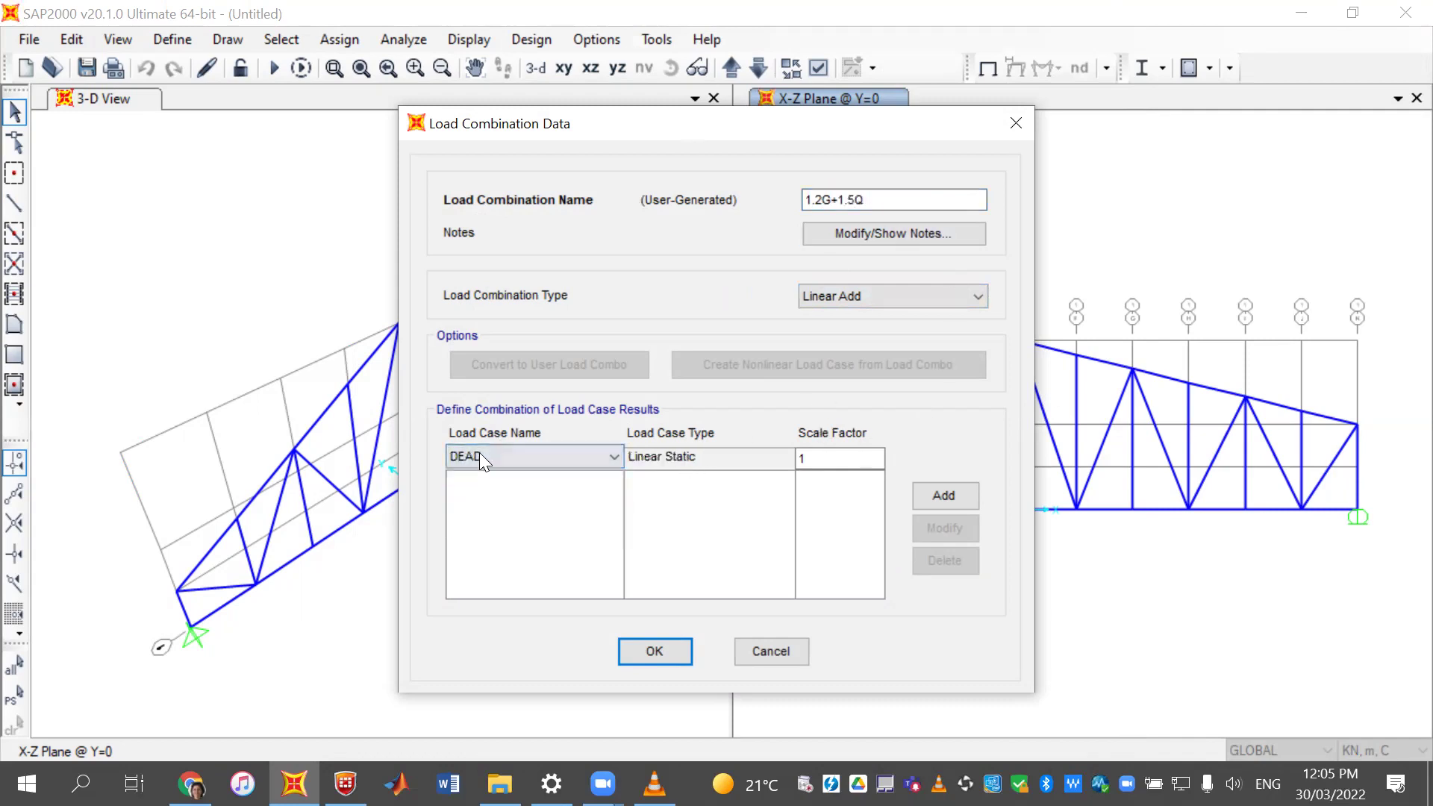
pyautogui.click(820, 456)
pyautogui.write('.2')
pyautogui.click(968, 494)
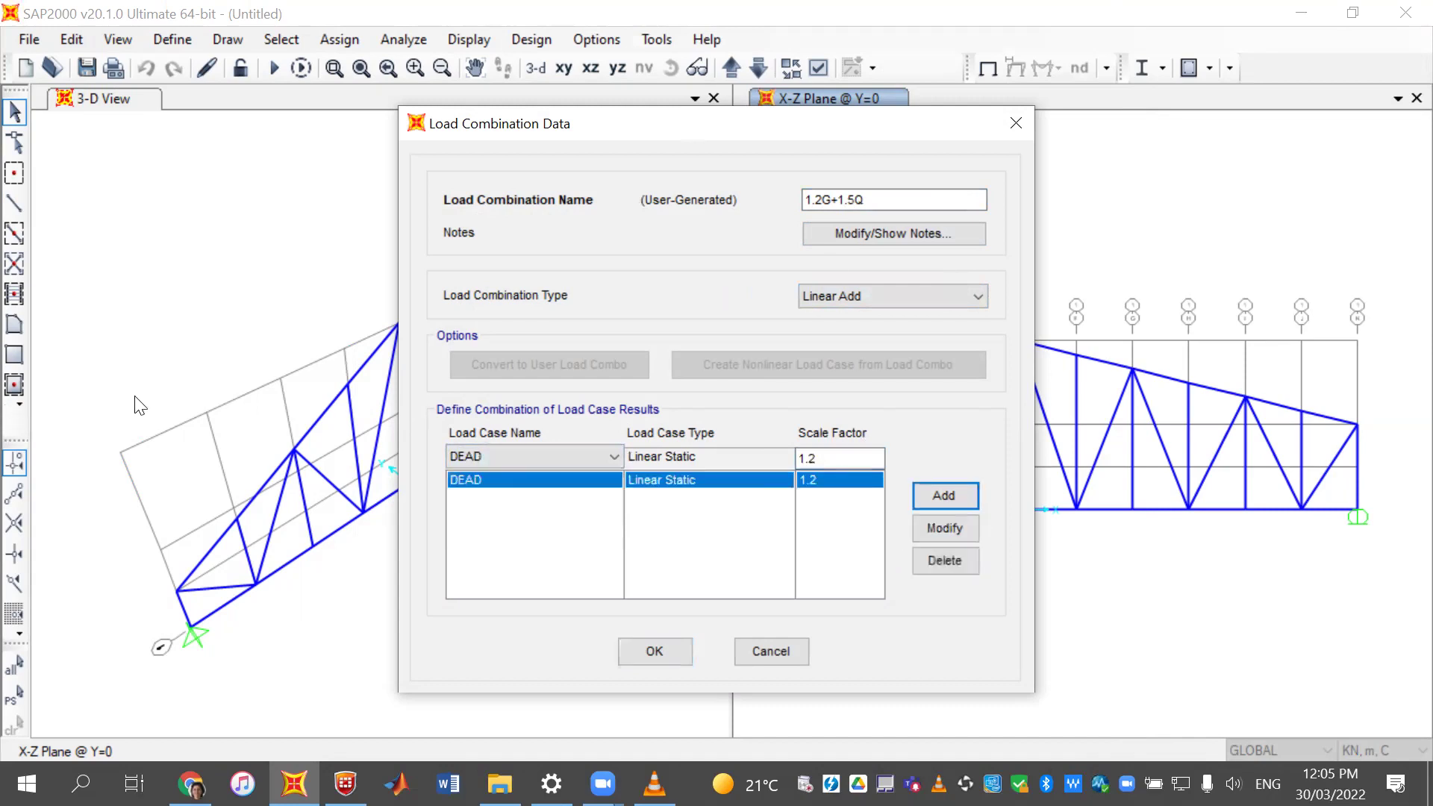
# - Add the LIVE load case to the 1.2G+1.5Q combination with scale factor 1.5 and save the combination
pyautogui.click(460, 456)
pyautogui.click(460, 508)
pyautogui.click(829, 458)
pyautogui.press('BackSpace')
pyautogui.write('5')
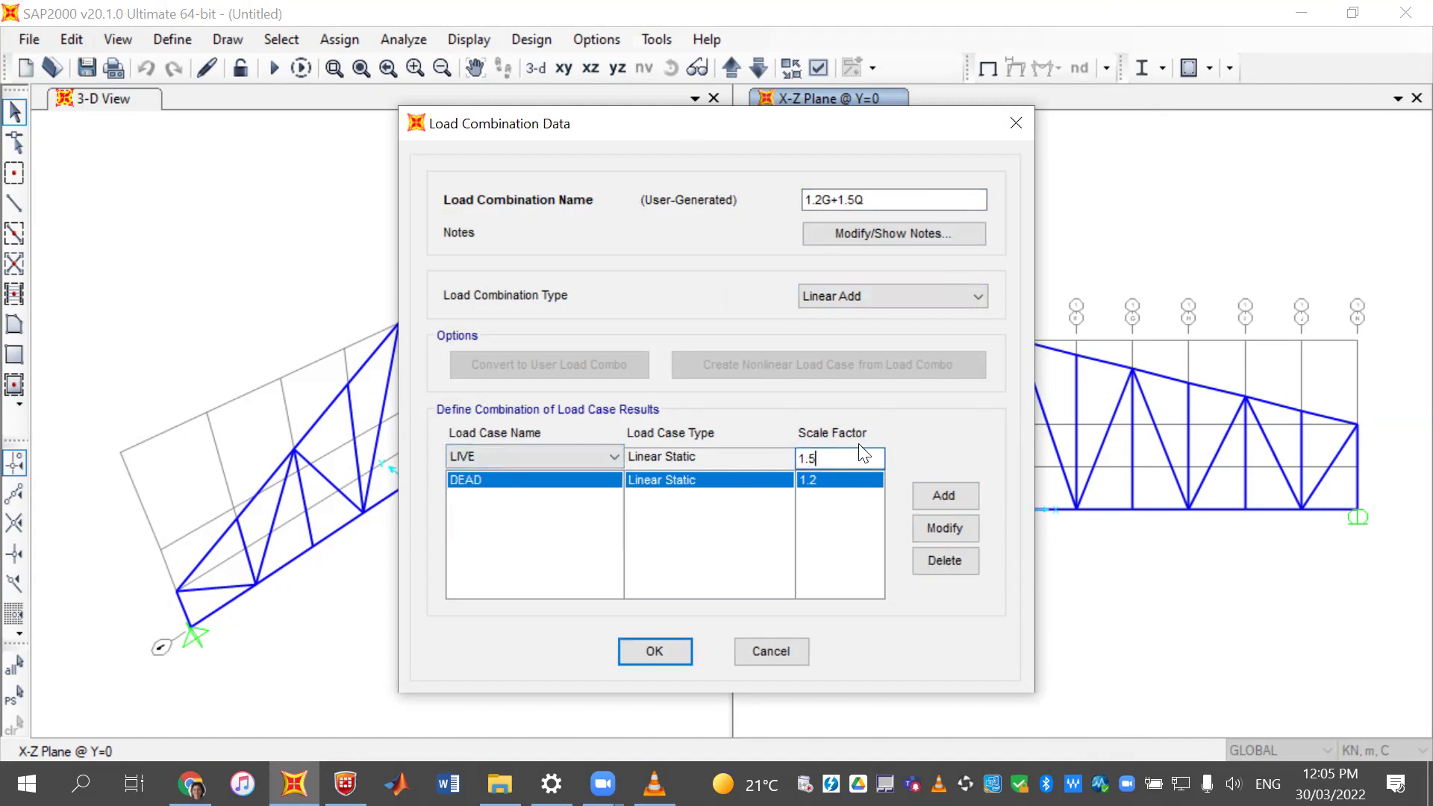
pyautogui.click(956, 494)
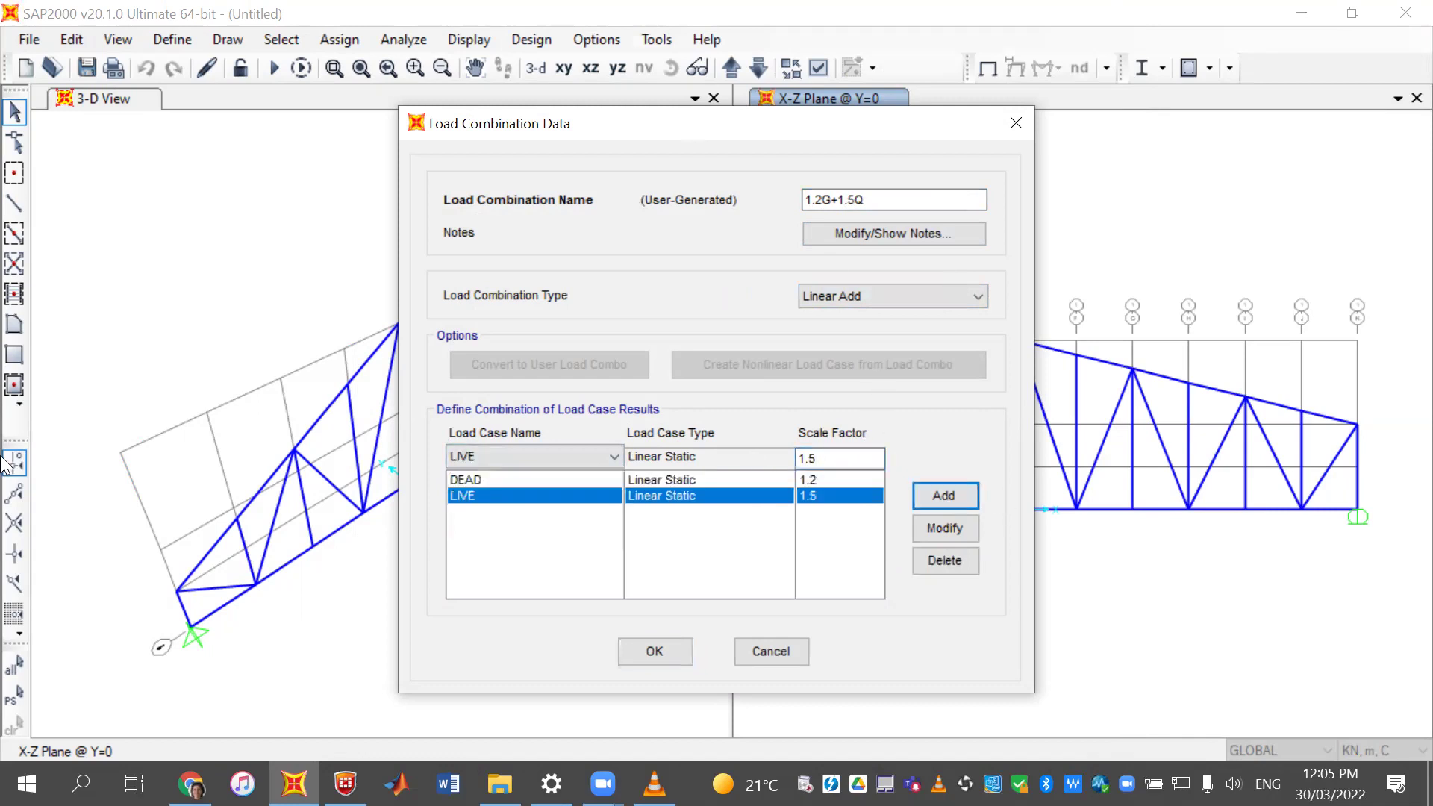
pyautogui.click(654, 652)
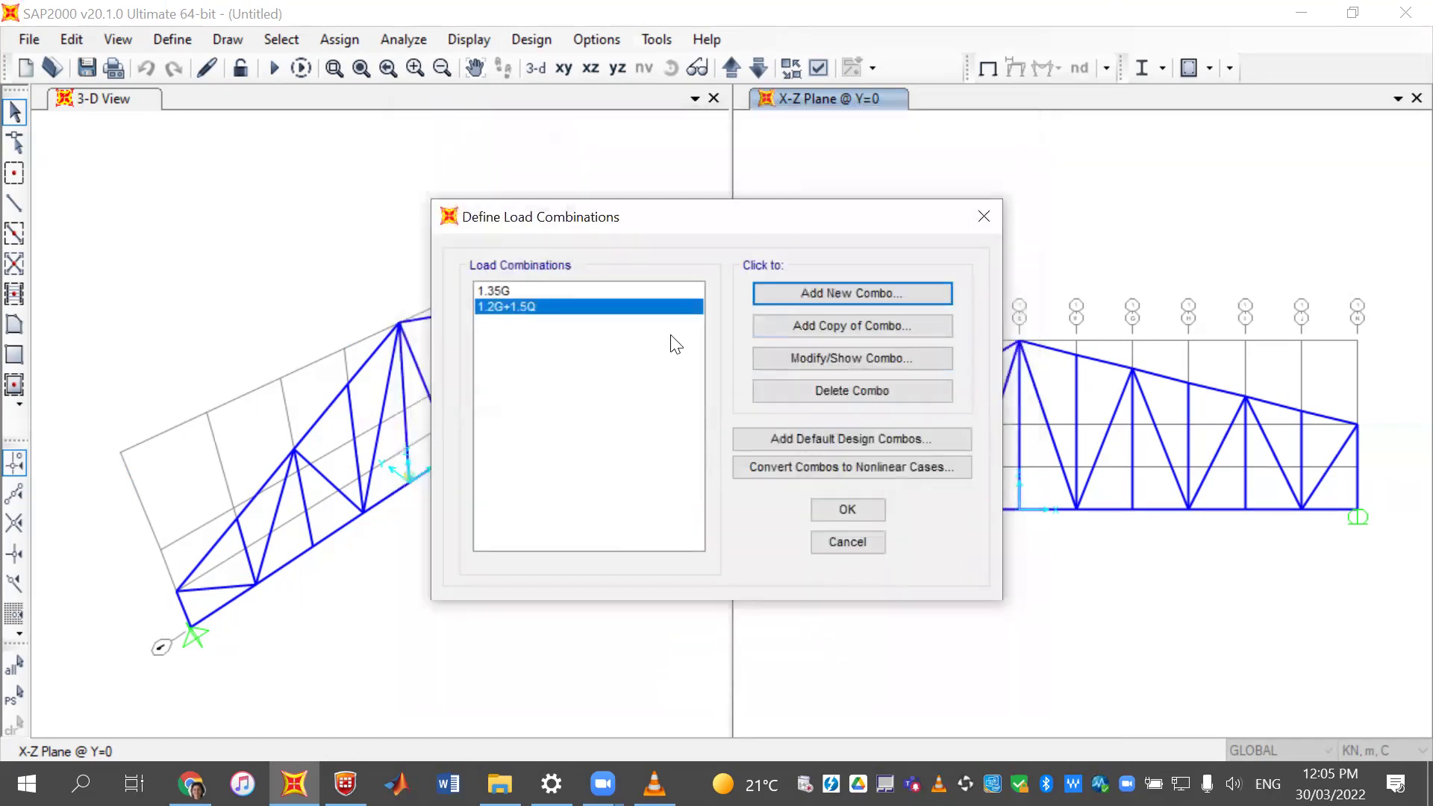
# - Start a new load combination and name it 1.2G+WU
pyautogui.click(813, 293)
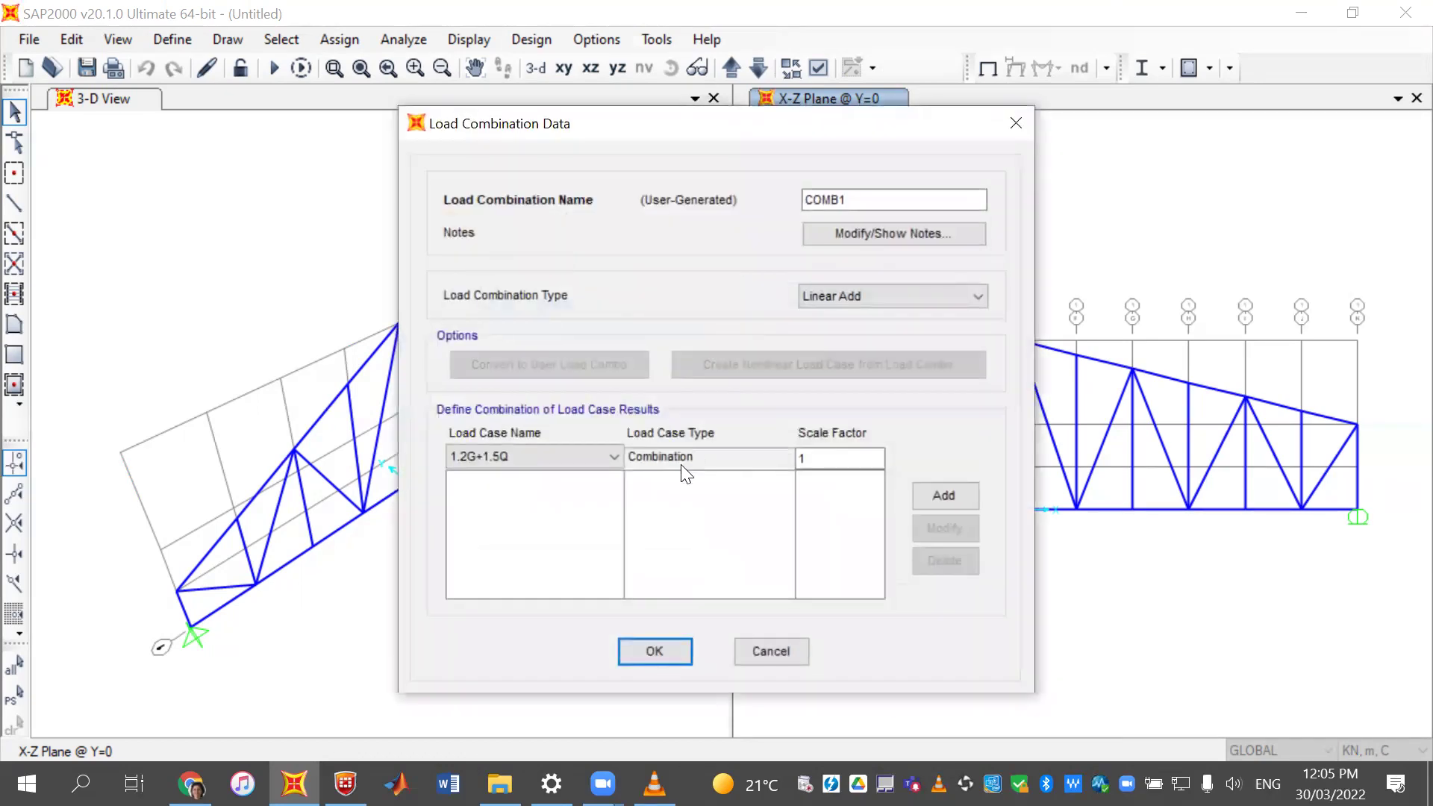
pyautogui.doubleClick(857, 198)
pyautogui.write('1.2')
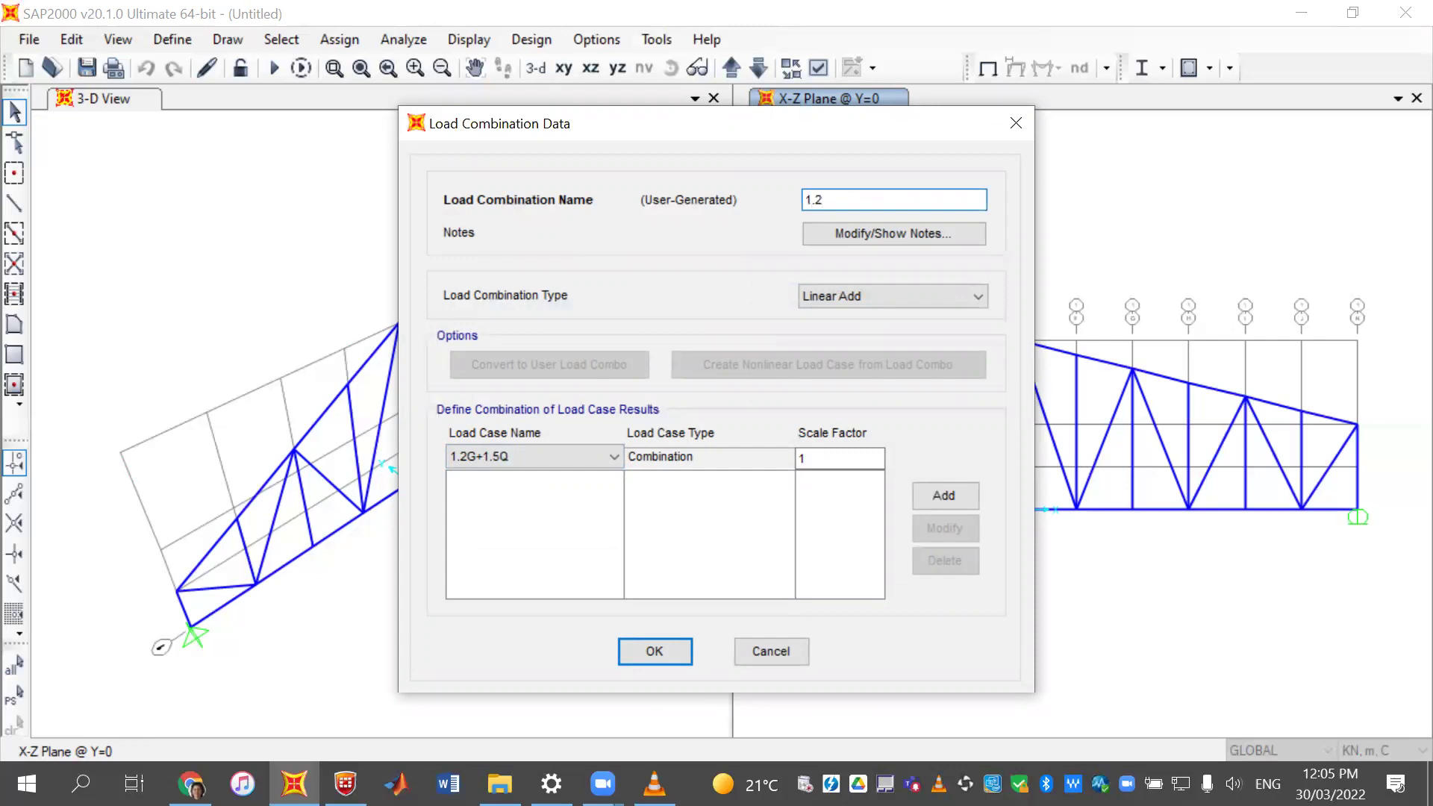
pyautogui.write('G+w')
pyautogui.press('BackSpace')
pyautogui.write('WU')
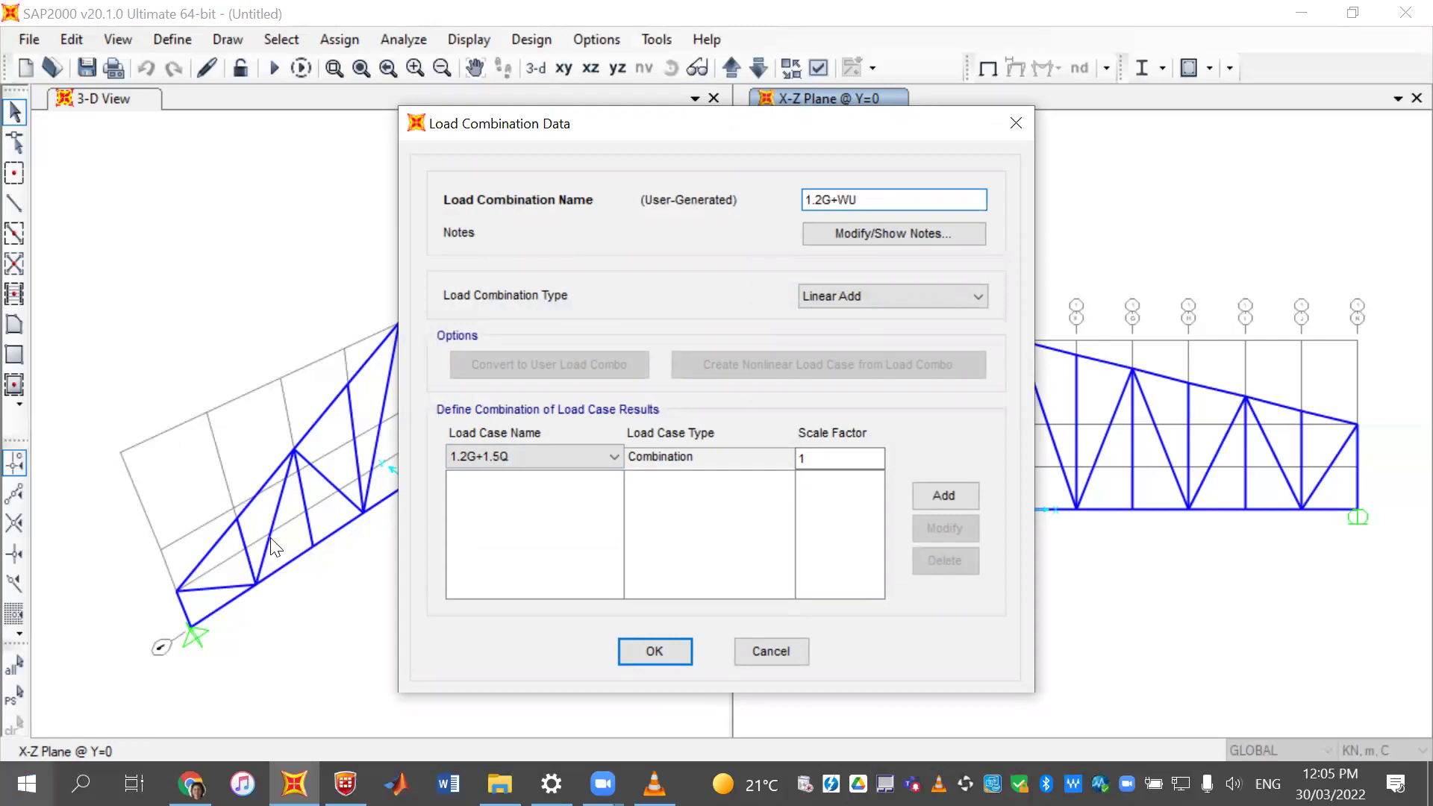
# - Add the DEAD load case to the 1.2G+WU combination with scale factor 1.2
pyautogui.click(580, 453)
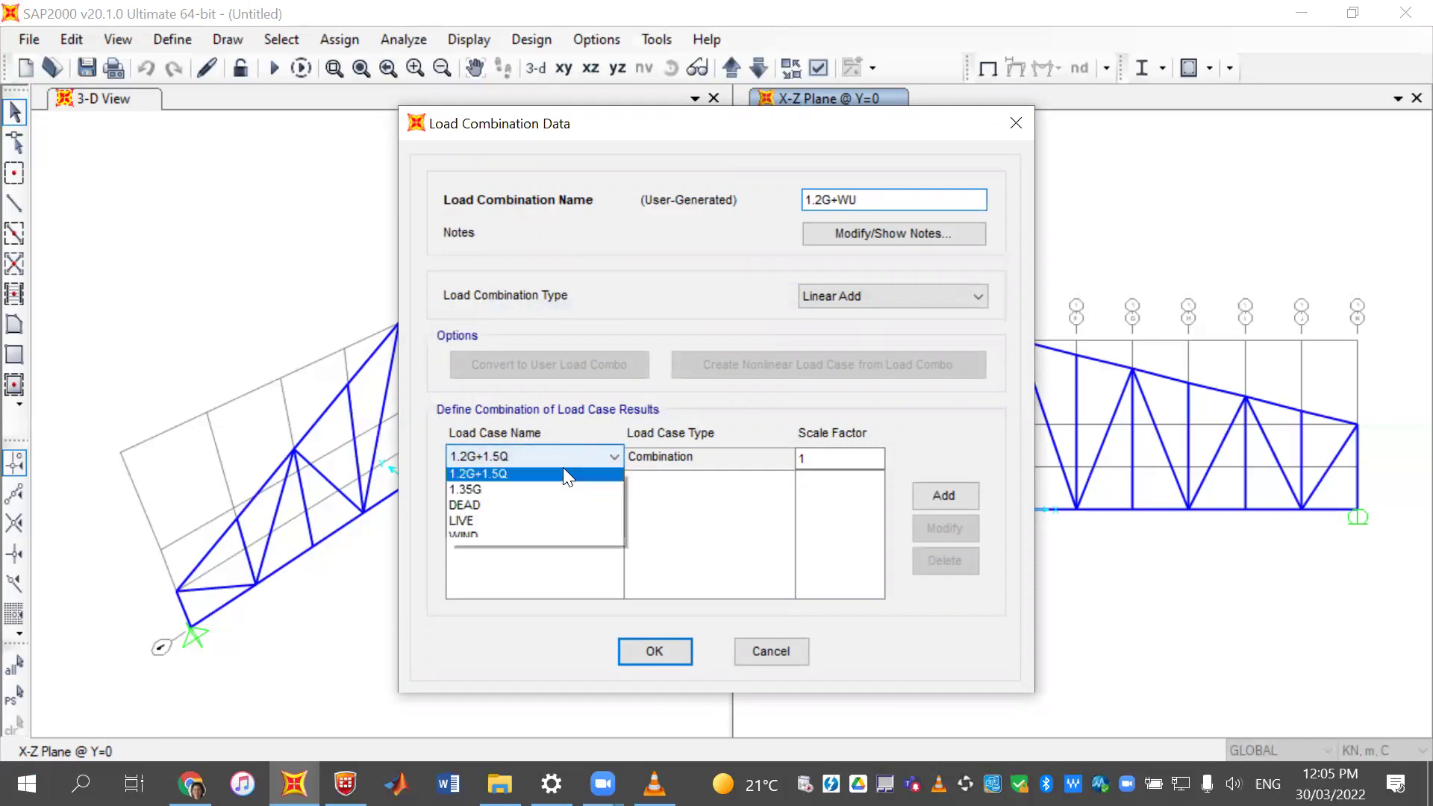
pyautogui.click(556, 505)
pyautogui.click(827, 461)
pyautogui.write('.2')
pyautogui.click(938, 496)
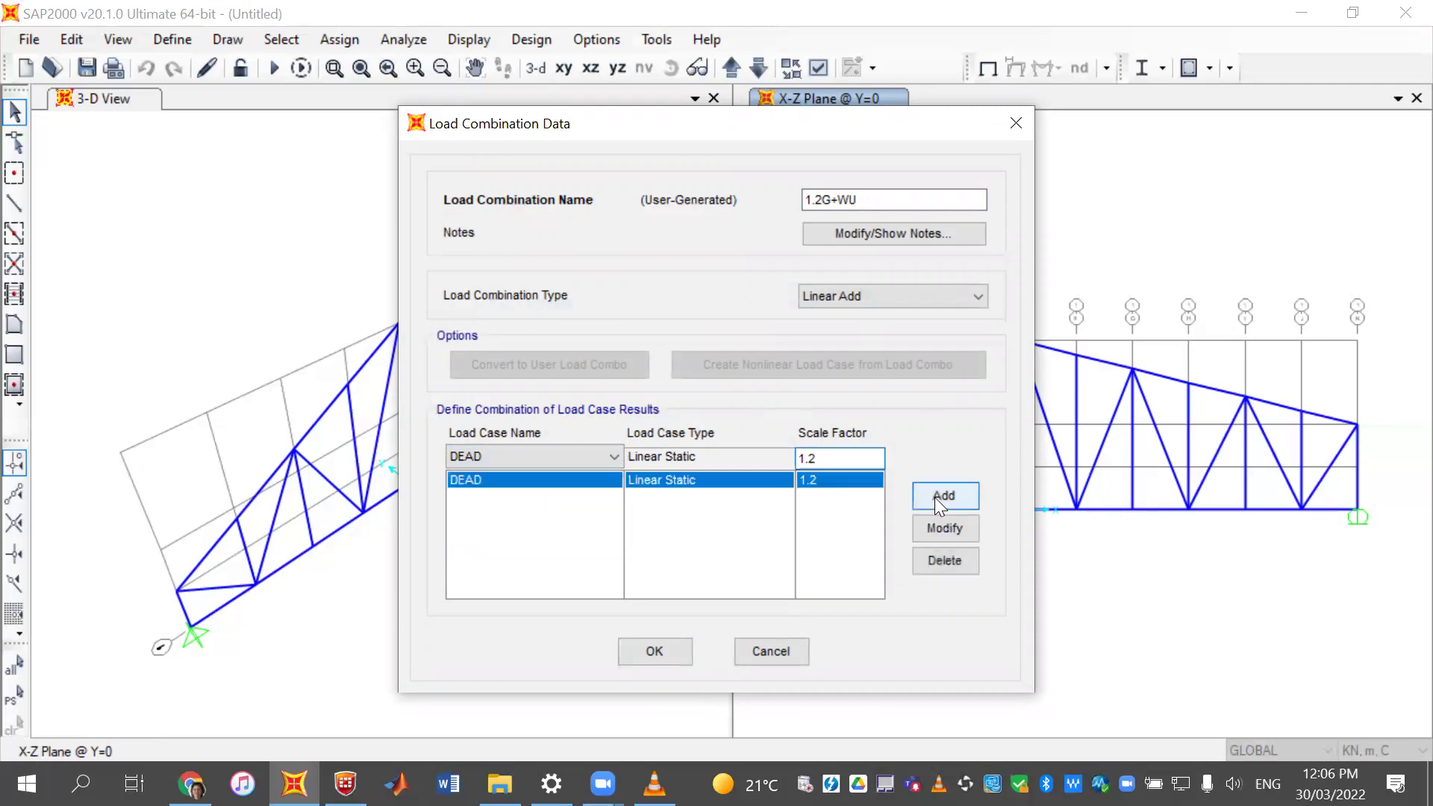
# - Add the WIND load case to the 1.2G+WU combination with scale factor 1 and save the combination
pyautogui.click(557, 457)
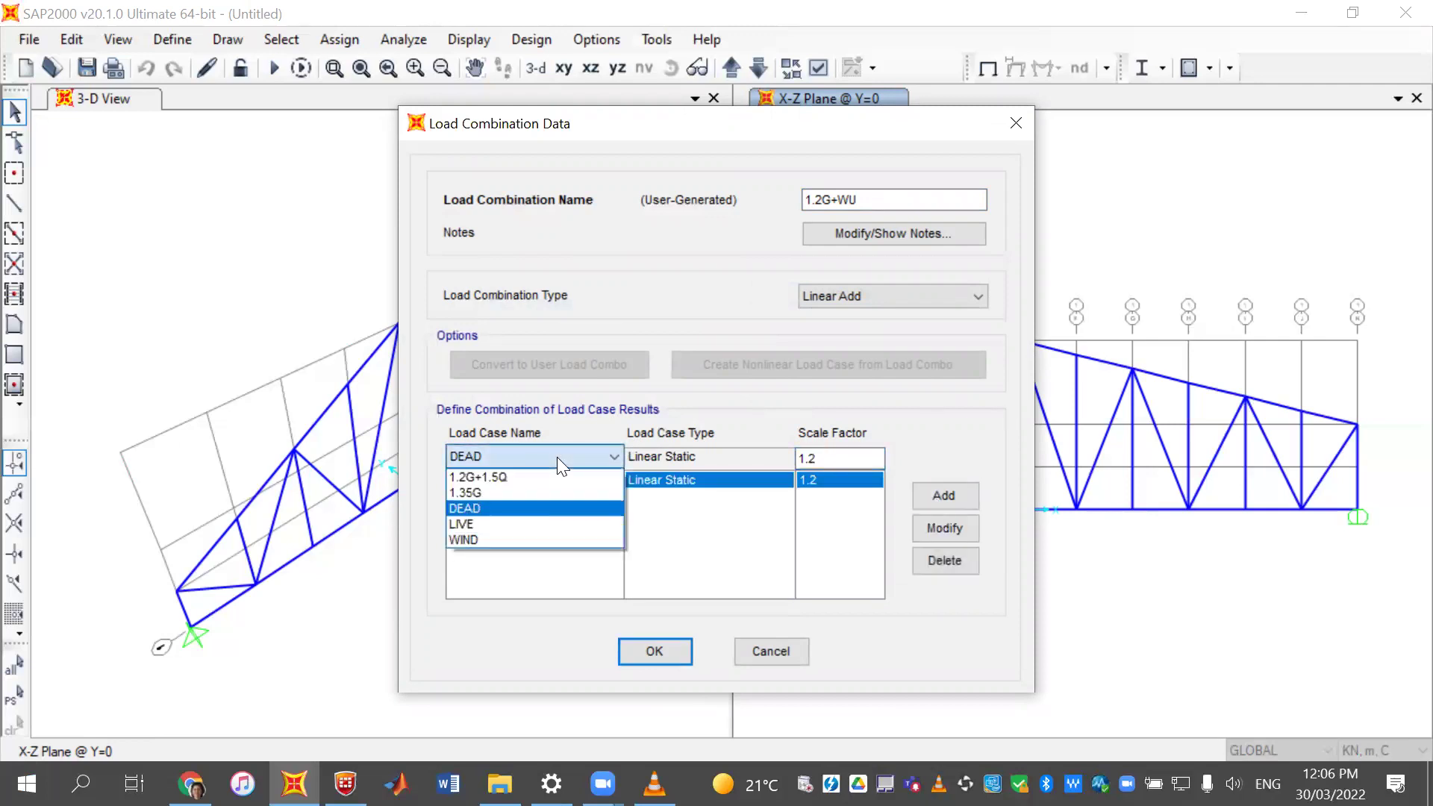
pyautogui.click(524, 539)
pyautogui.moveTo(827, 459); pyautogui.dragTo(402, 409)
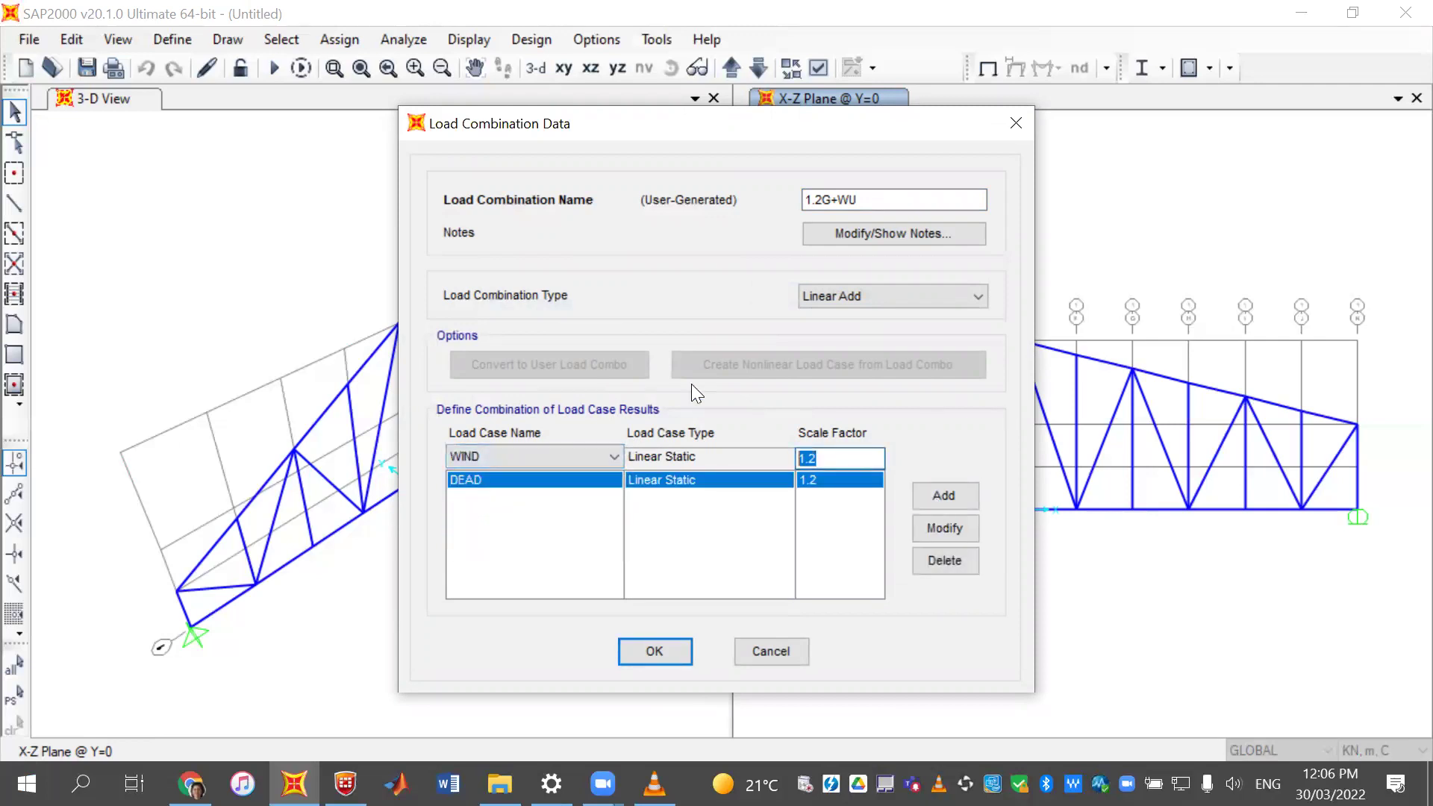
pyautogui.write('1')
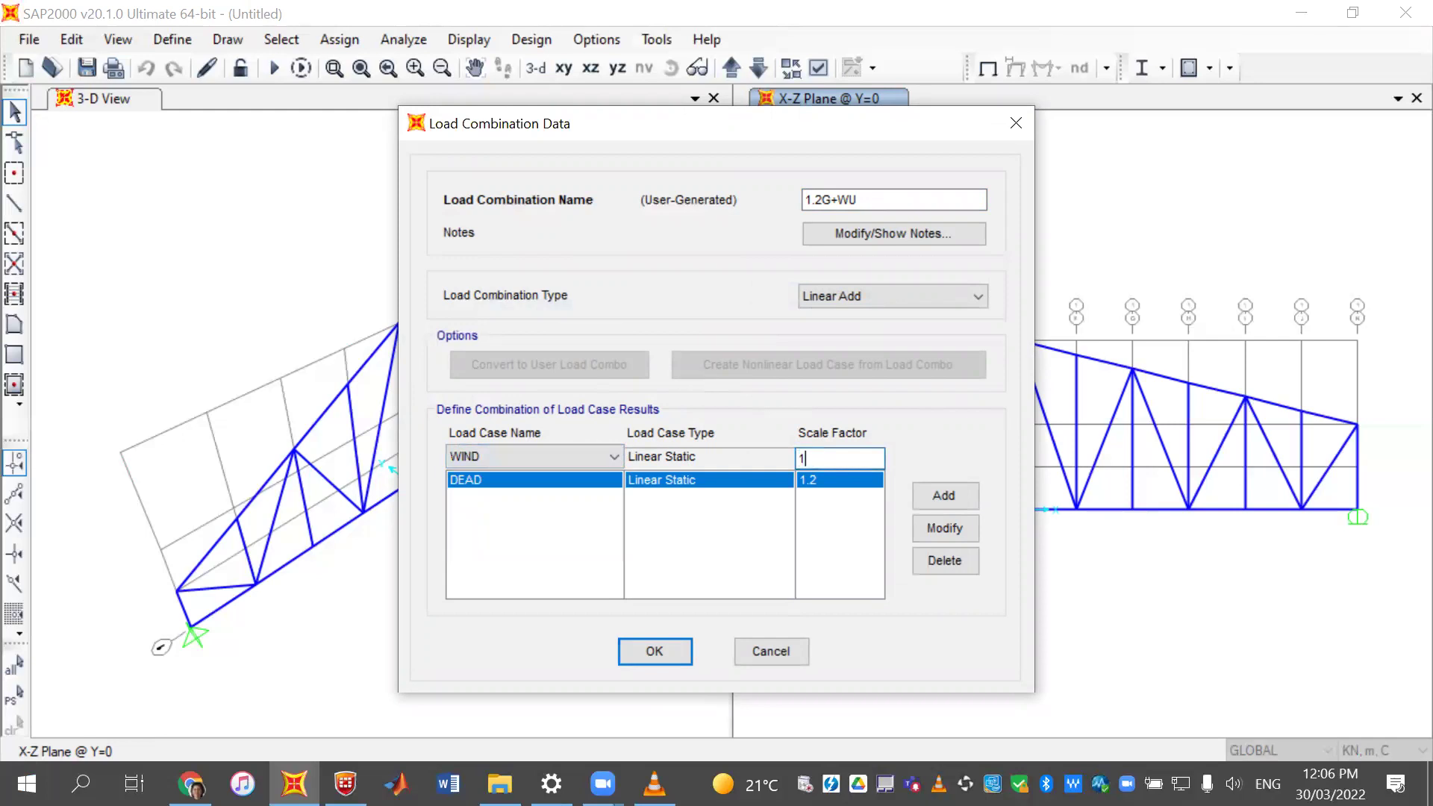
pyautogui.click(955, 495)
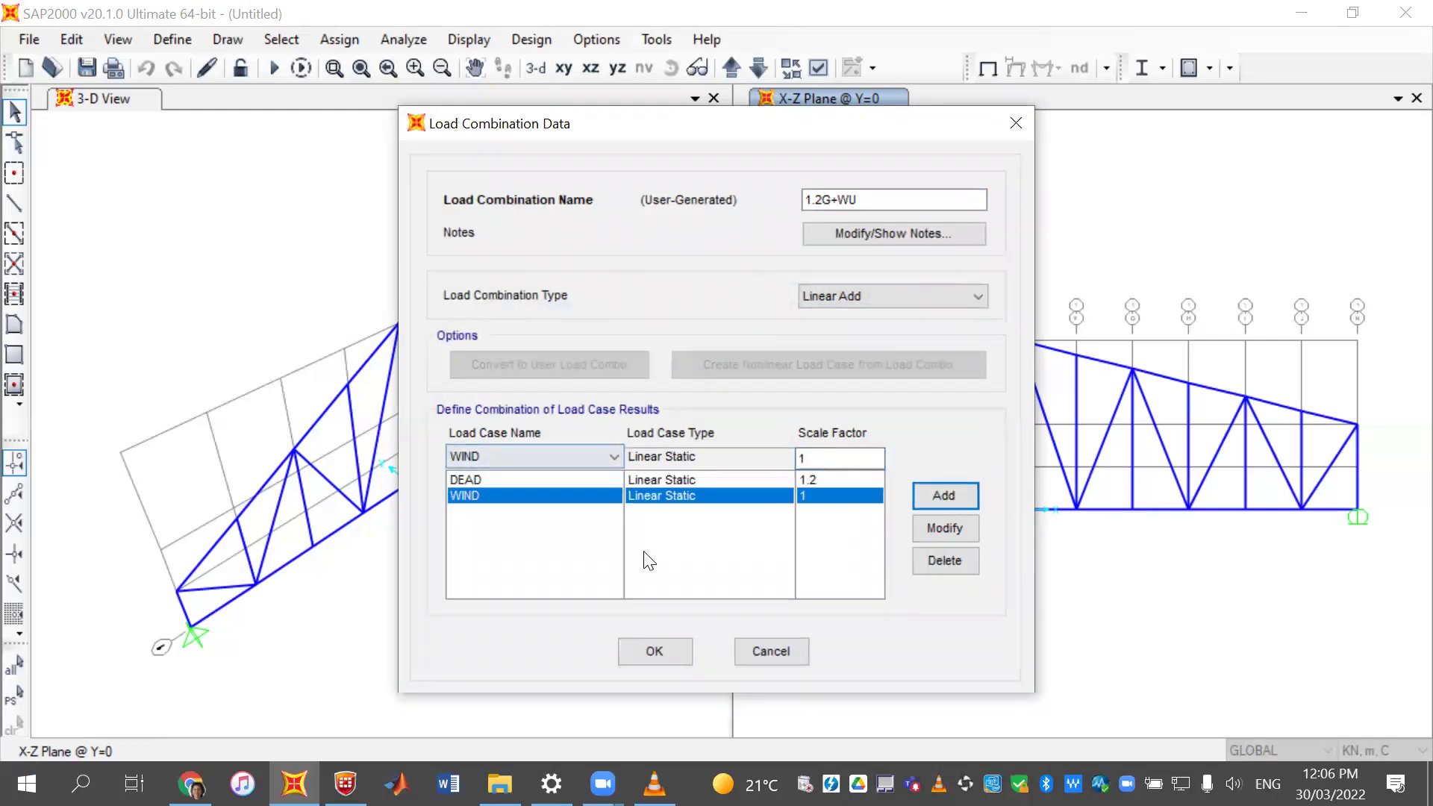
pyautogui.click(654, 653)
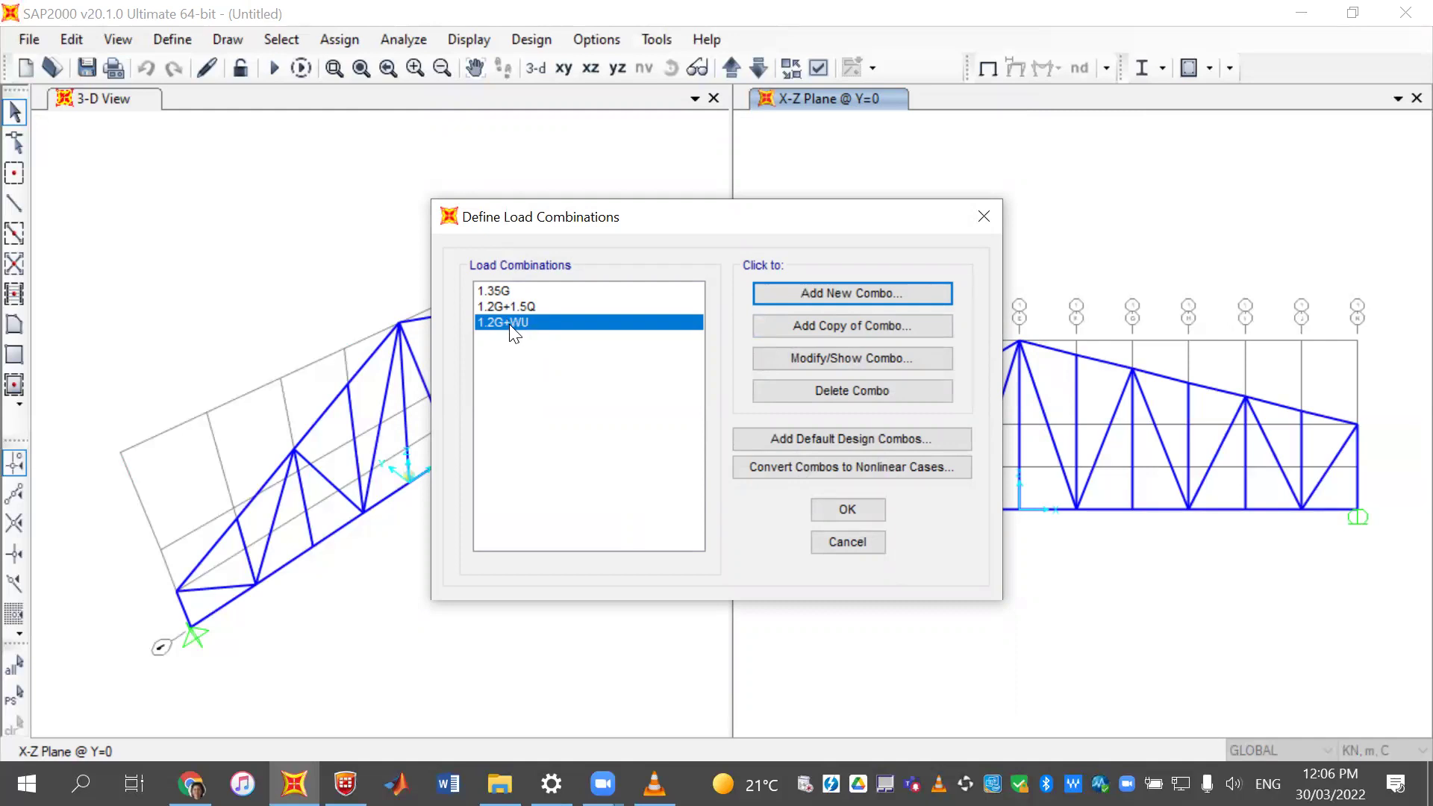
pyautogui.click(829, 291)
pyautogui.doubleClick(857, 198)
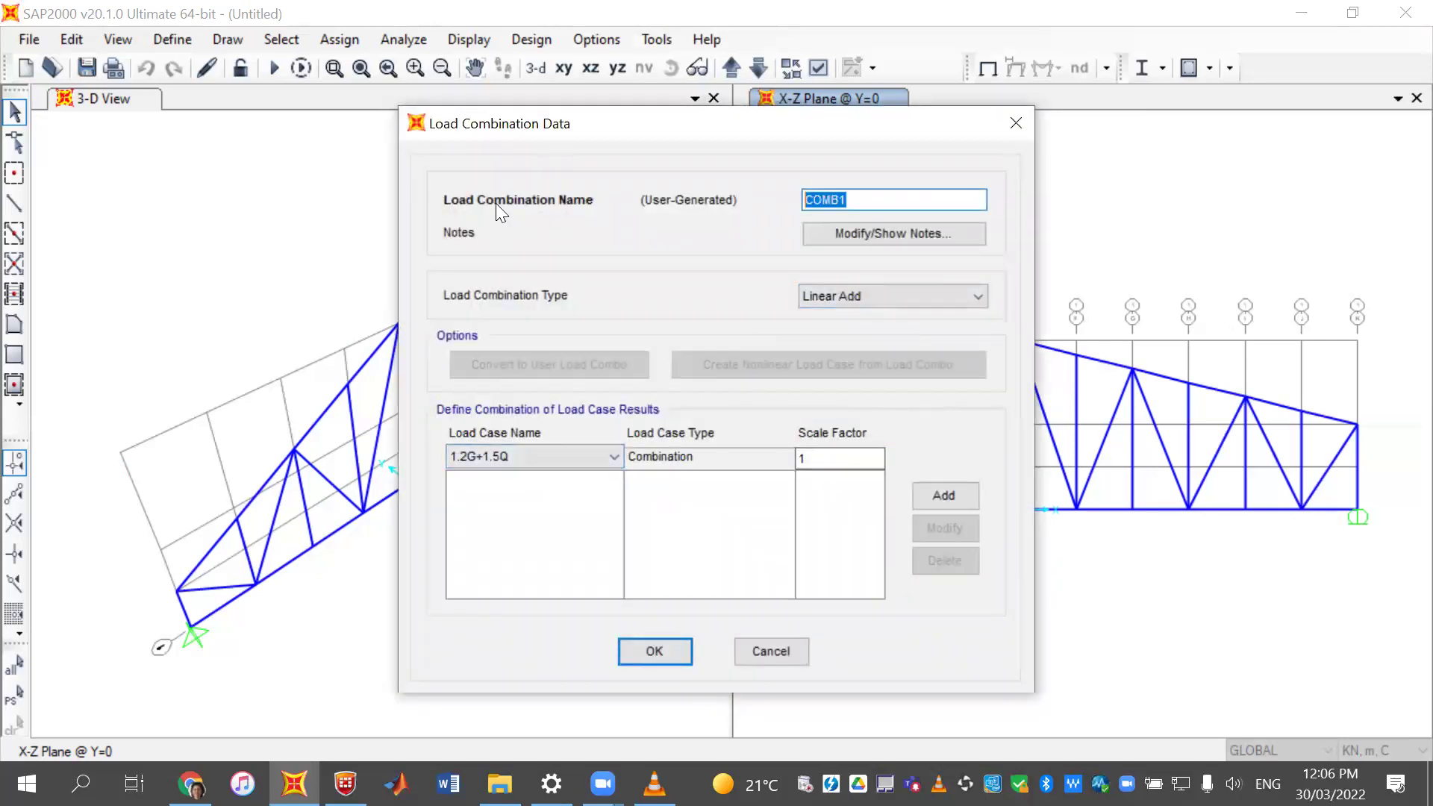
pyautogui.write('1.2G+')
pyautogui.press('BackSpace')
pyautogui.write('-WU')
pyautogui.moveTo(855, 200); pyautogui.dragTo(835, 200)
pyautogui.click(868, 200)
pyautogui.doubleClick(849, 200)
pyautogui.moveTo(888, 198); pyautogui.dragTo(817, 199)
pyautogui.click(797, 651)
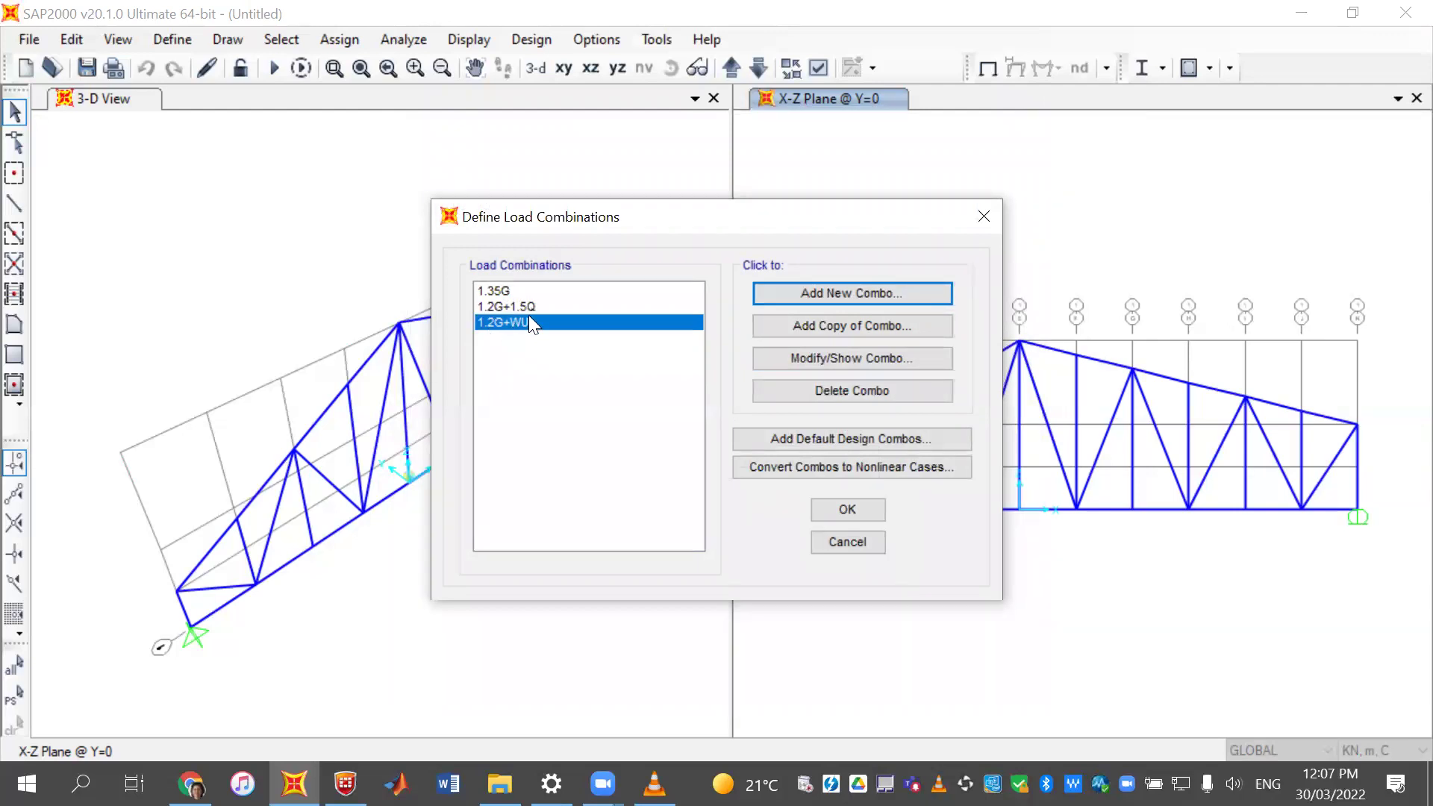
# - Start a new load combination named 0.9G+WU and add the DEAD load case with scale factor 1.2
pyautogui.click(816, 290)
pyautogui.doubleClick(843, 200)
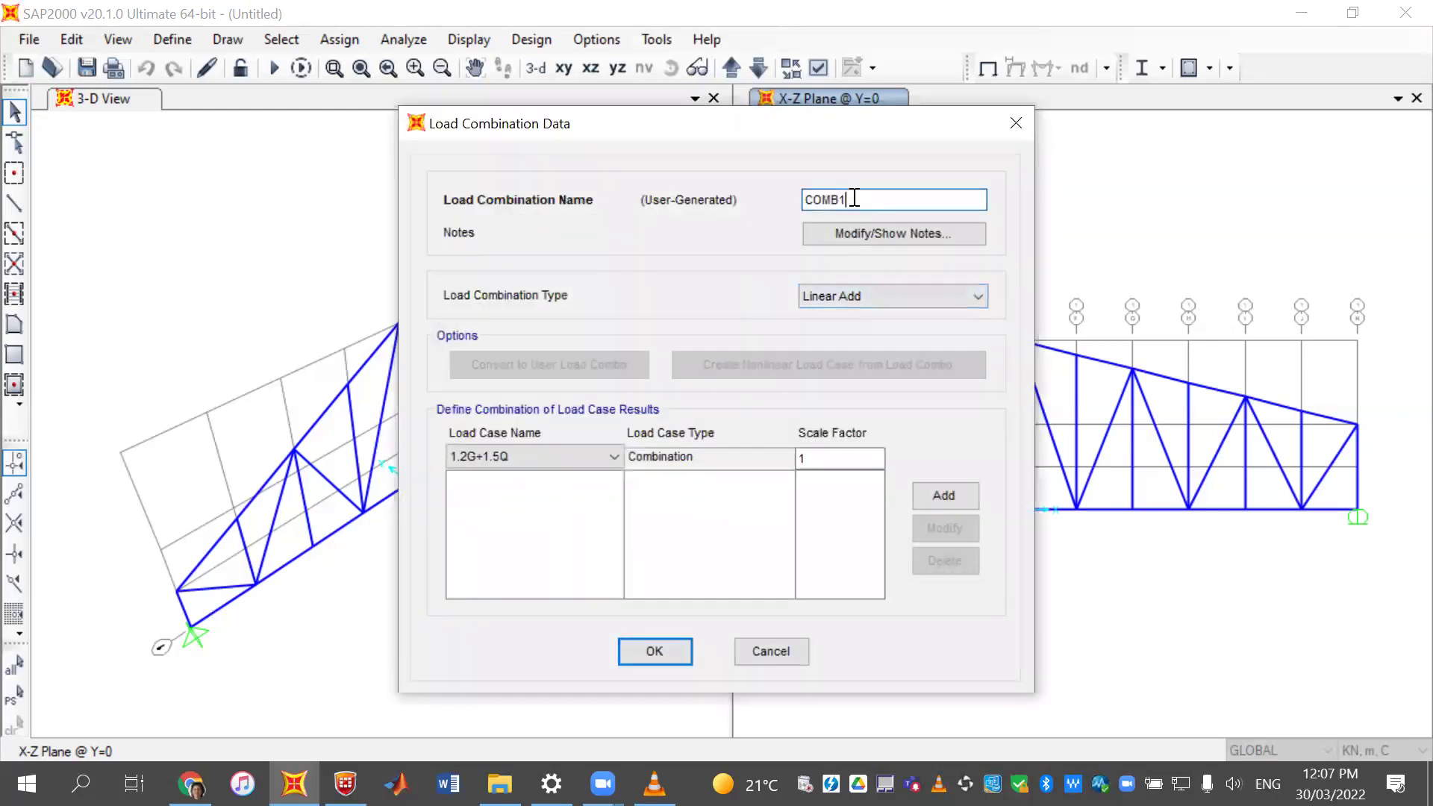
pyautogui.write('0.9G+WU')
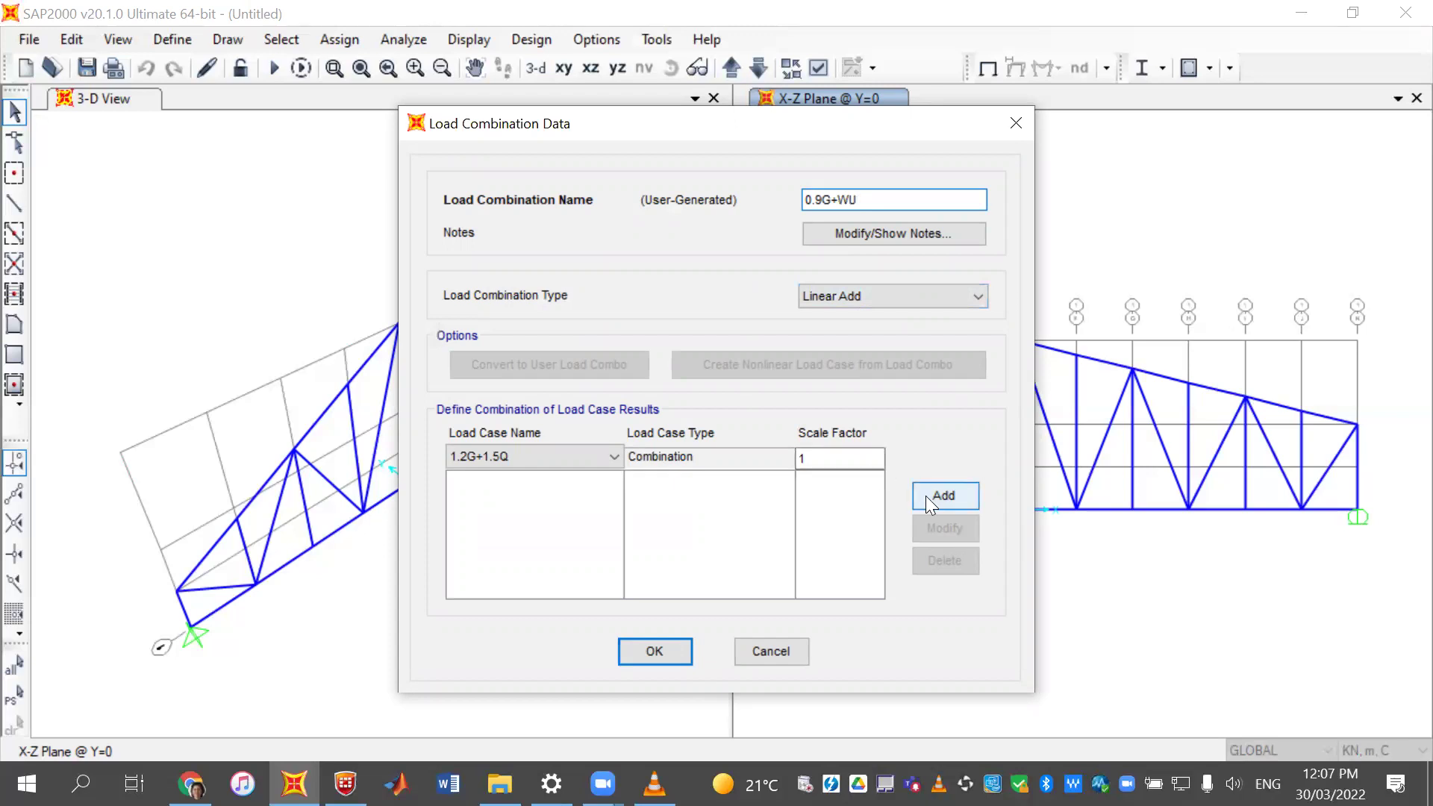
pyautogui.click(494, 456)
pyautogui.click(470, 524)
pyautogui.click(847, 457)
pyautogui.write('.2')
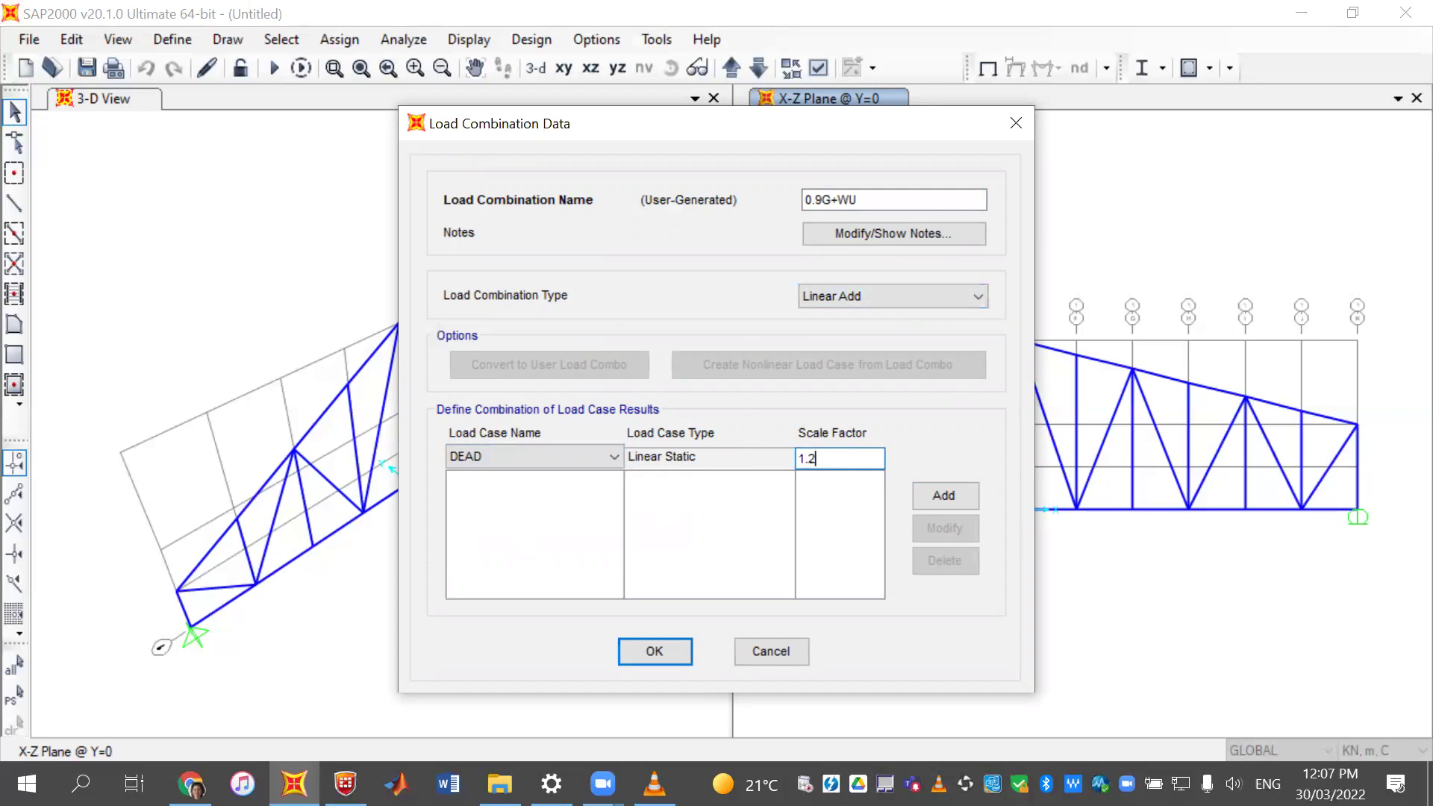
pyautogui.click(944, 495)
# - Add the WIND load case to the 0.9G+WU combination with scale factor 1
pyautogui.click(546, 455)
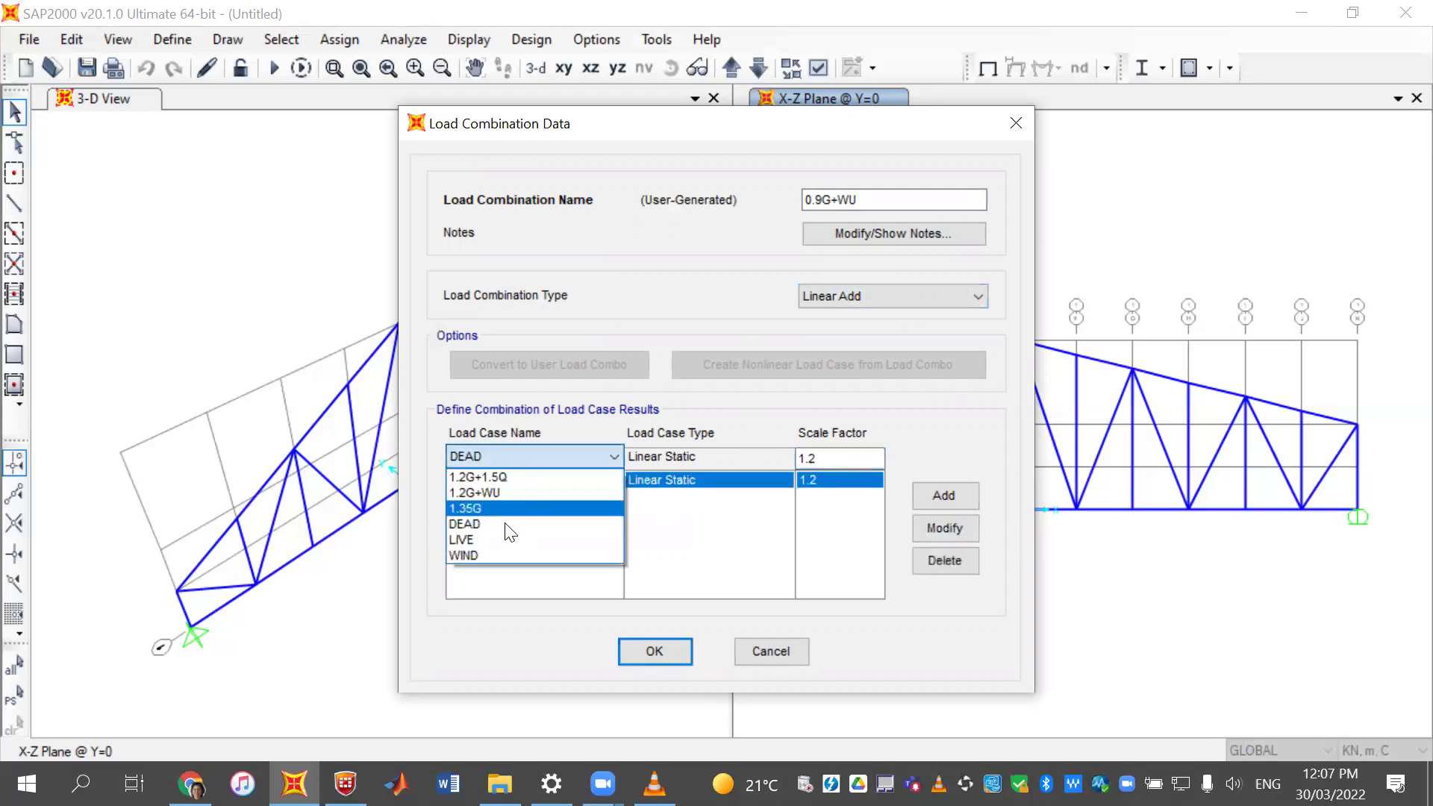
pyautogui.click(504, 555)
pyautogui.doubleClick(848, 457)
pyautogui.write('1')
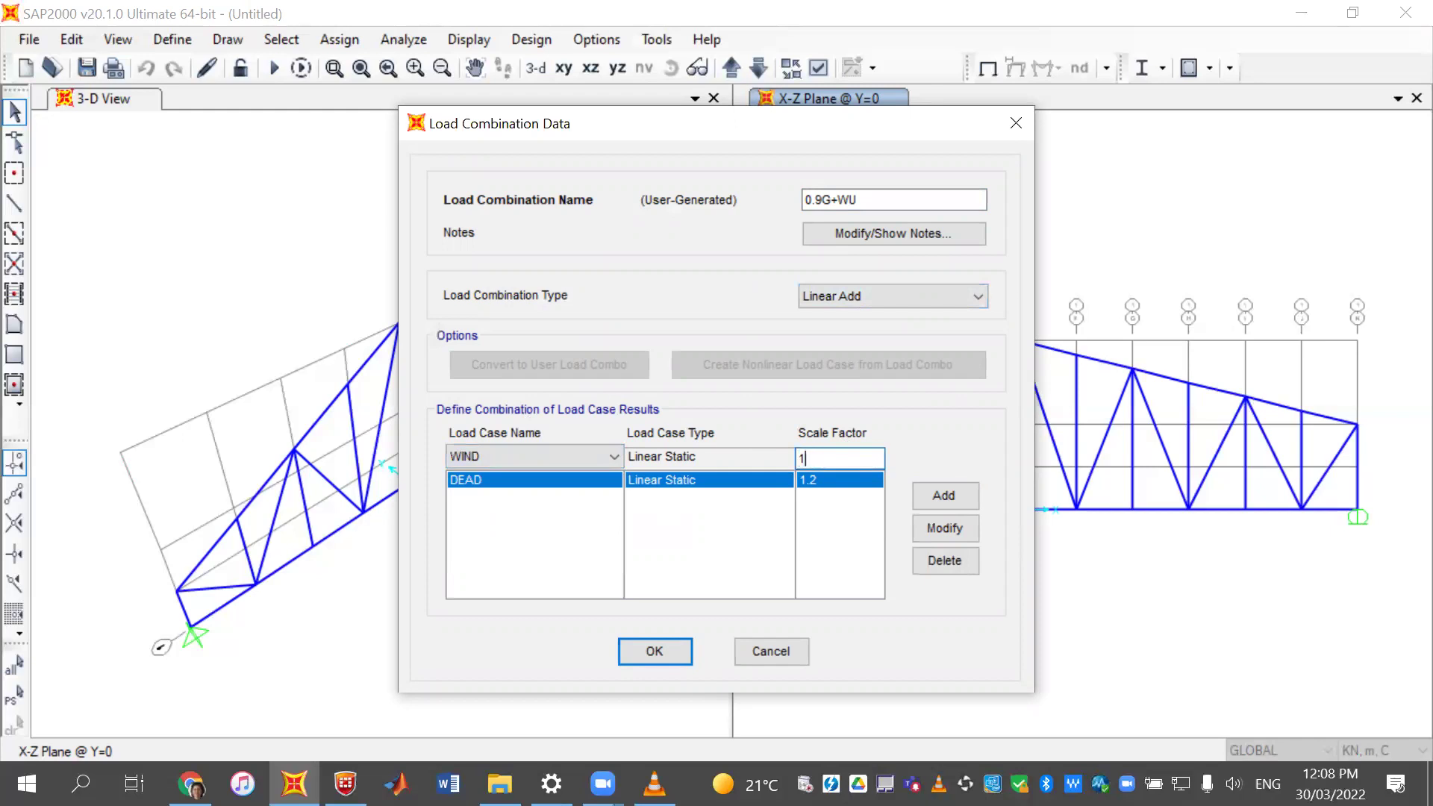
pyautogui.moveTo(835, 457); pyautogui.dragTo(763, 459)
pyautogui.click(963, 495)
# - Change the DEAD scale factor in the 0.9G+WU combination to 0.9, then save it and finish defining load combinations
pyautogui.click(870, 479)
pyautogui.click(834, 459)
pyautogui.write('0.')
pyautogui.click(942, 528)
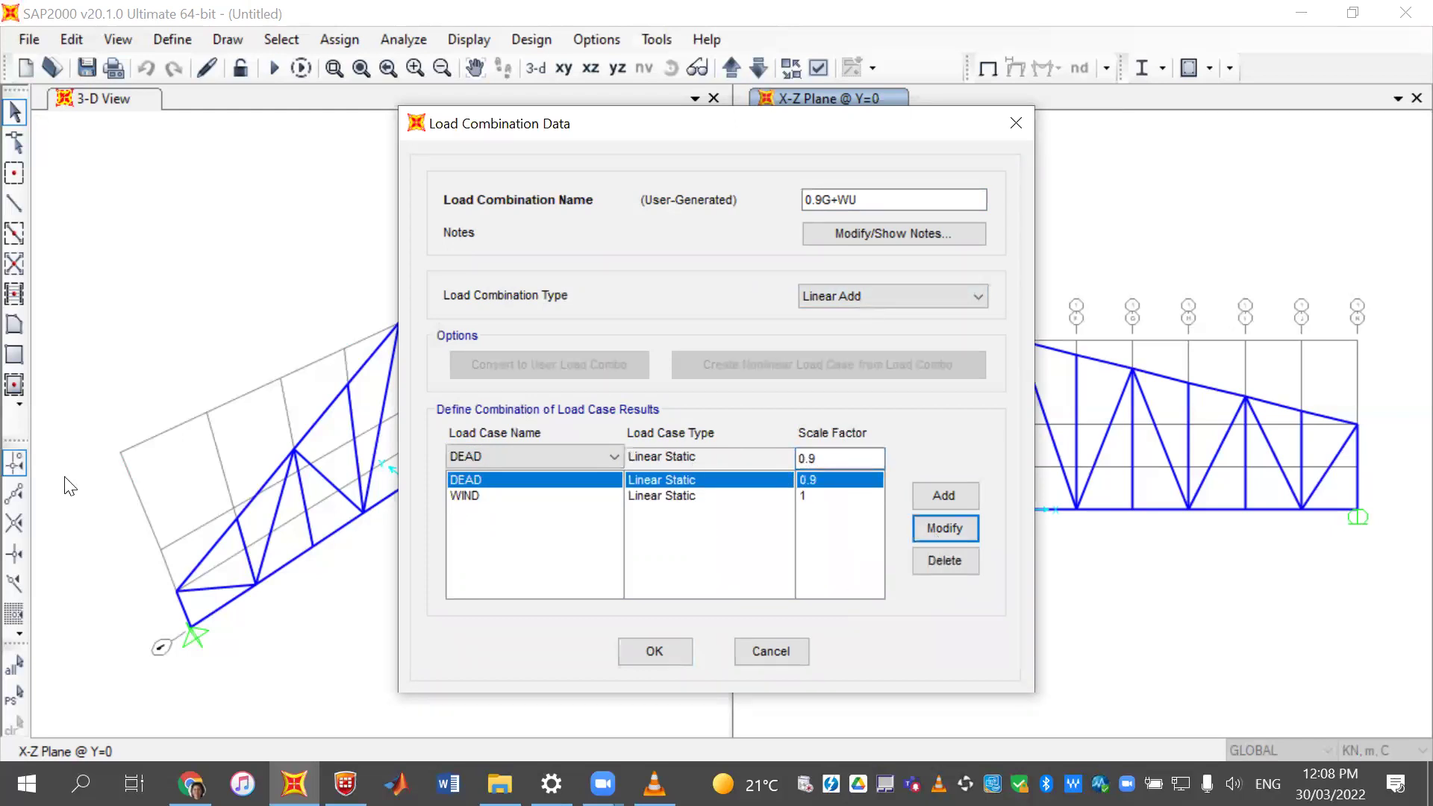
pyautogui.click(626, 650)
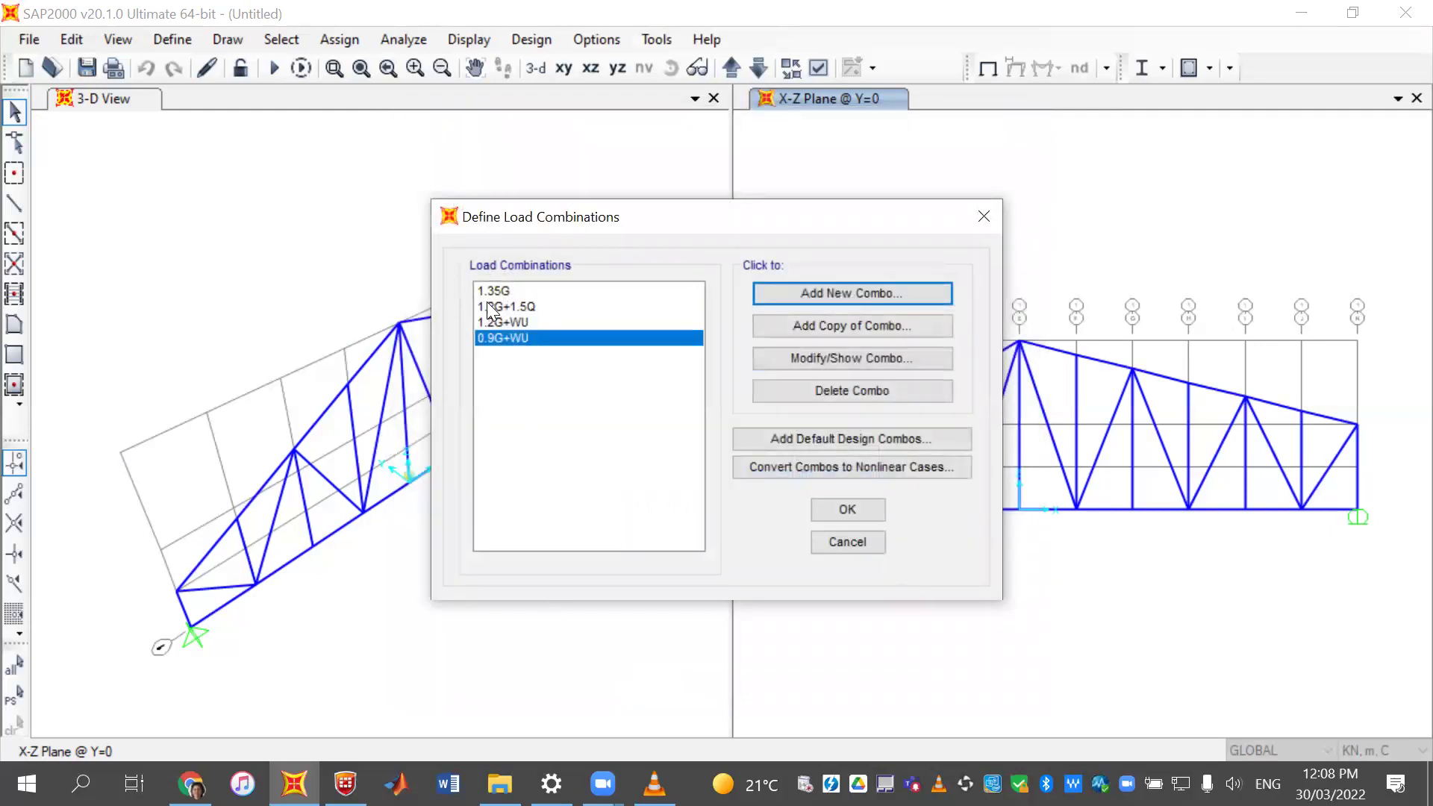
pyautogui.click(857, 515)
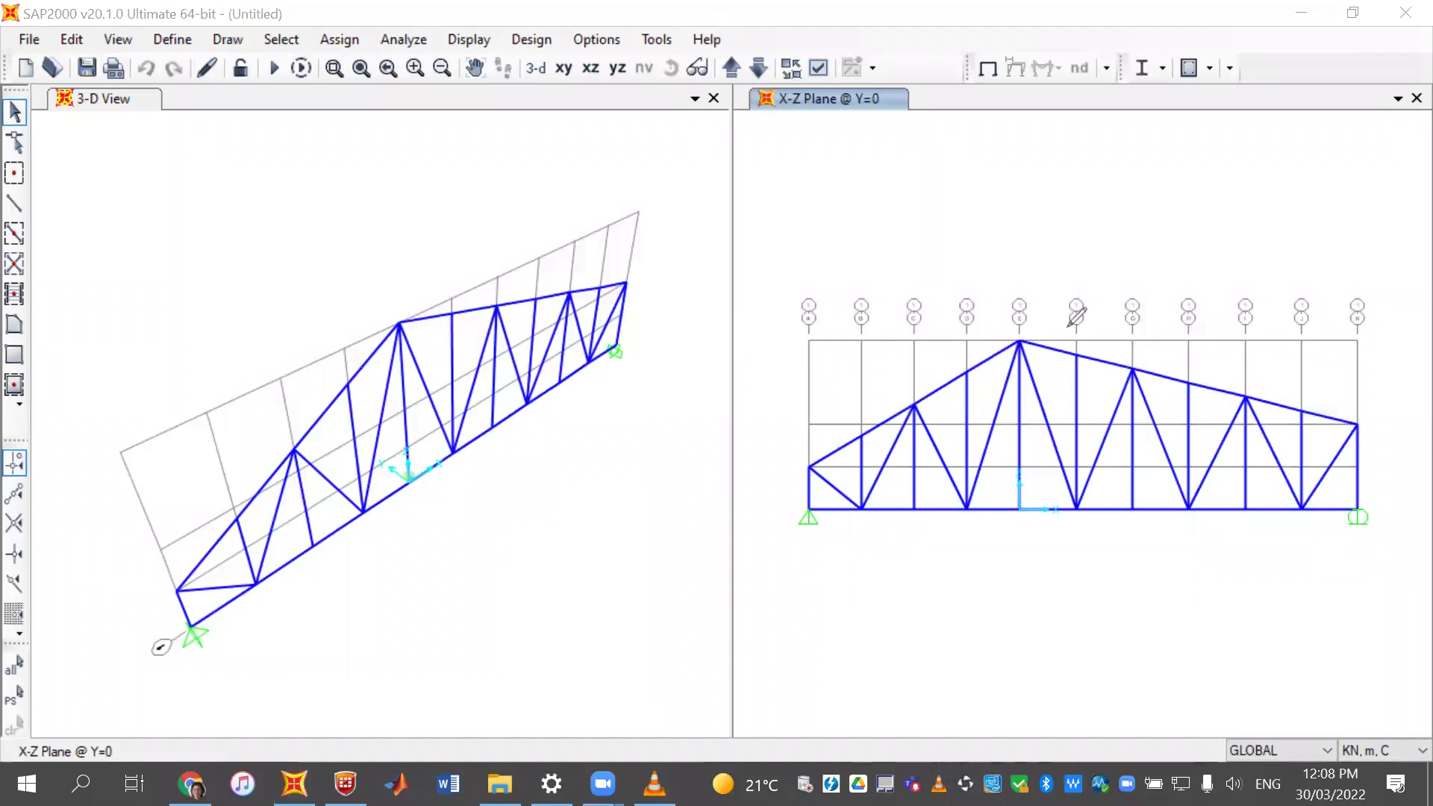
pyautogui.moveTo(1265, 151)
pyautogui.mouseDown()
pyautogui.moveTo(1248, 213)
pyautogui.moveTo(1280, 239)
pyautogui.moveTo(1273, 277)
pyautogui.moveTo(1299, 261)
pyautogui.moveTo(1317, 296)
pyautogui.mouseUp()
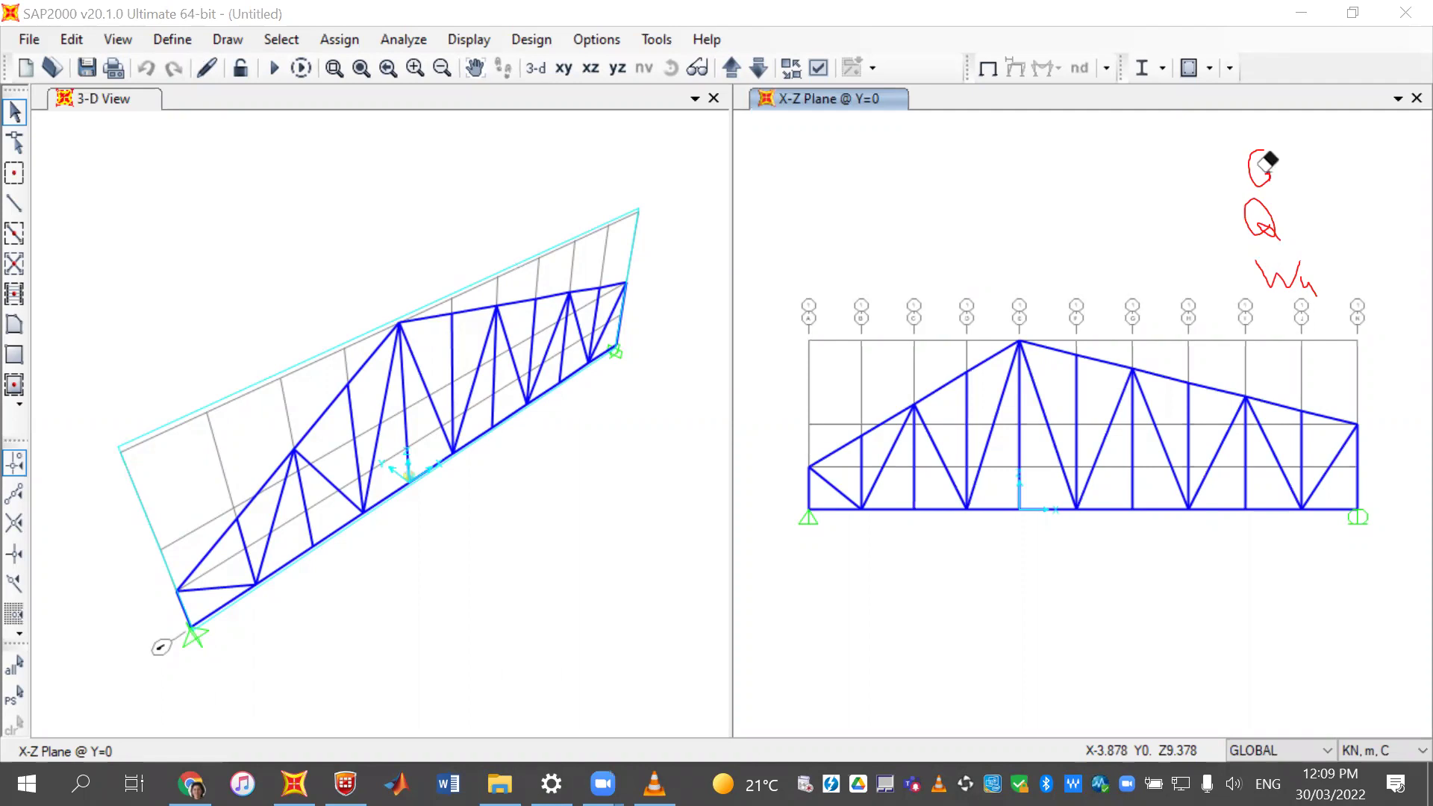
pyautogui.moveTo(1266, 138)
pyautogui.mouseDown()
pyautogui.moveTo(1267, 245)
pyautogui.moveTo(1318, 259)
pyautogui.moveTo(1308, 272)
pyautogui.mouseUp()
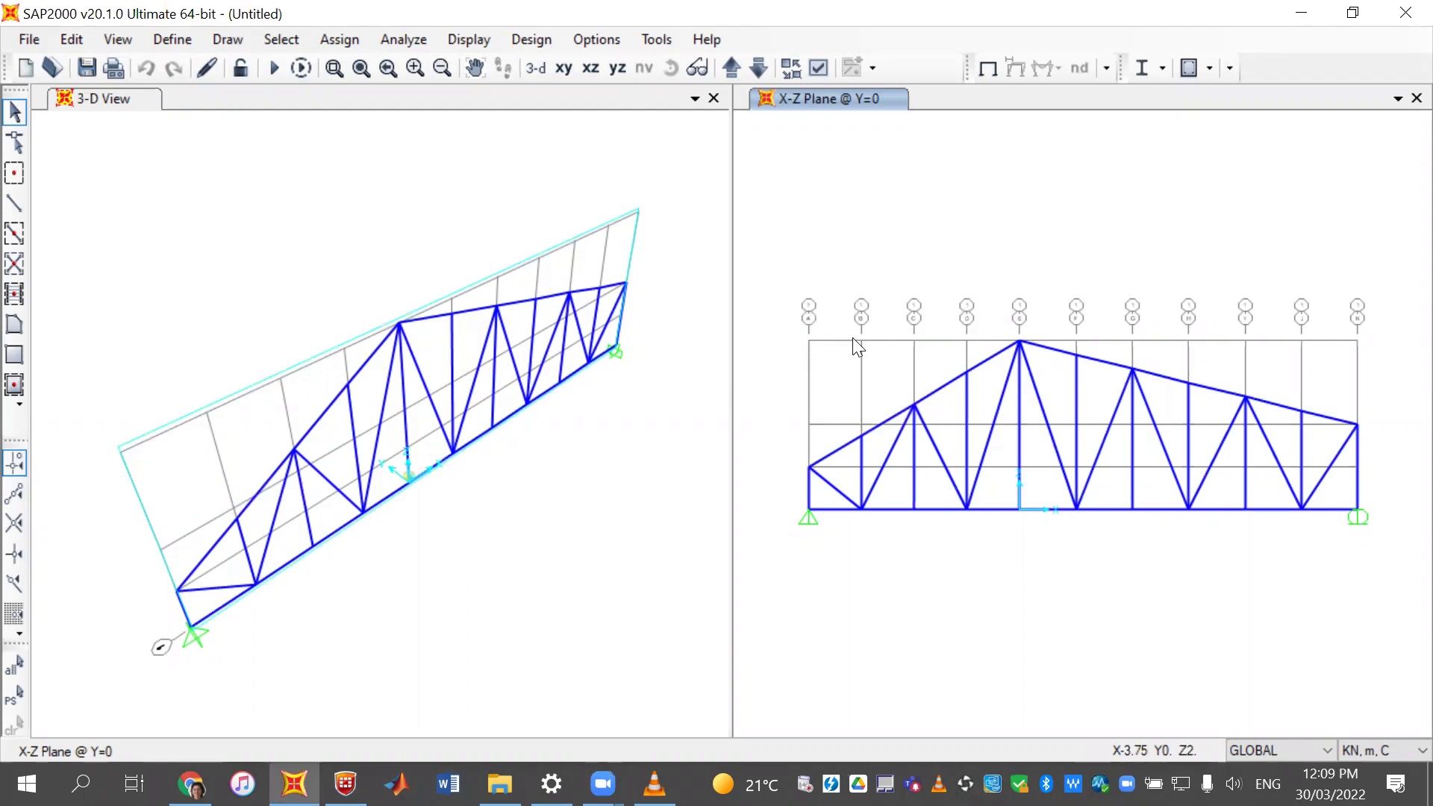
# - Select the nine interior top-chord joints and the eight members between them in the X-Z view, leaving out the two end joints
pyautogui.moveTo(837, 297); pyautogui.dragTo(1318, 432)
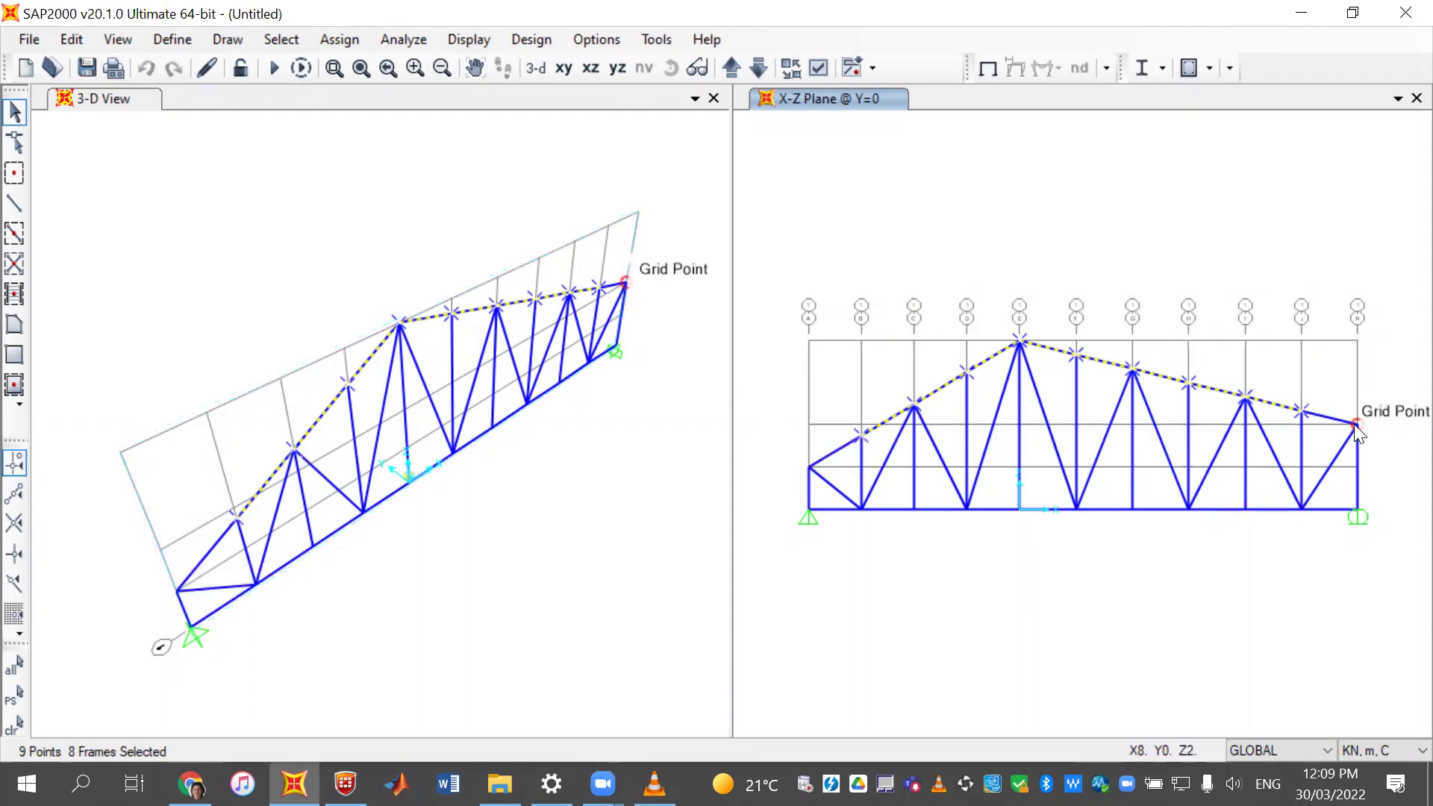
pyautogui.doubleClick(824, 455)
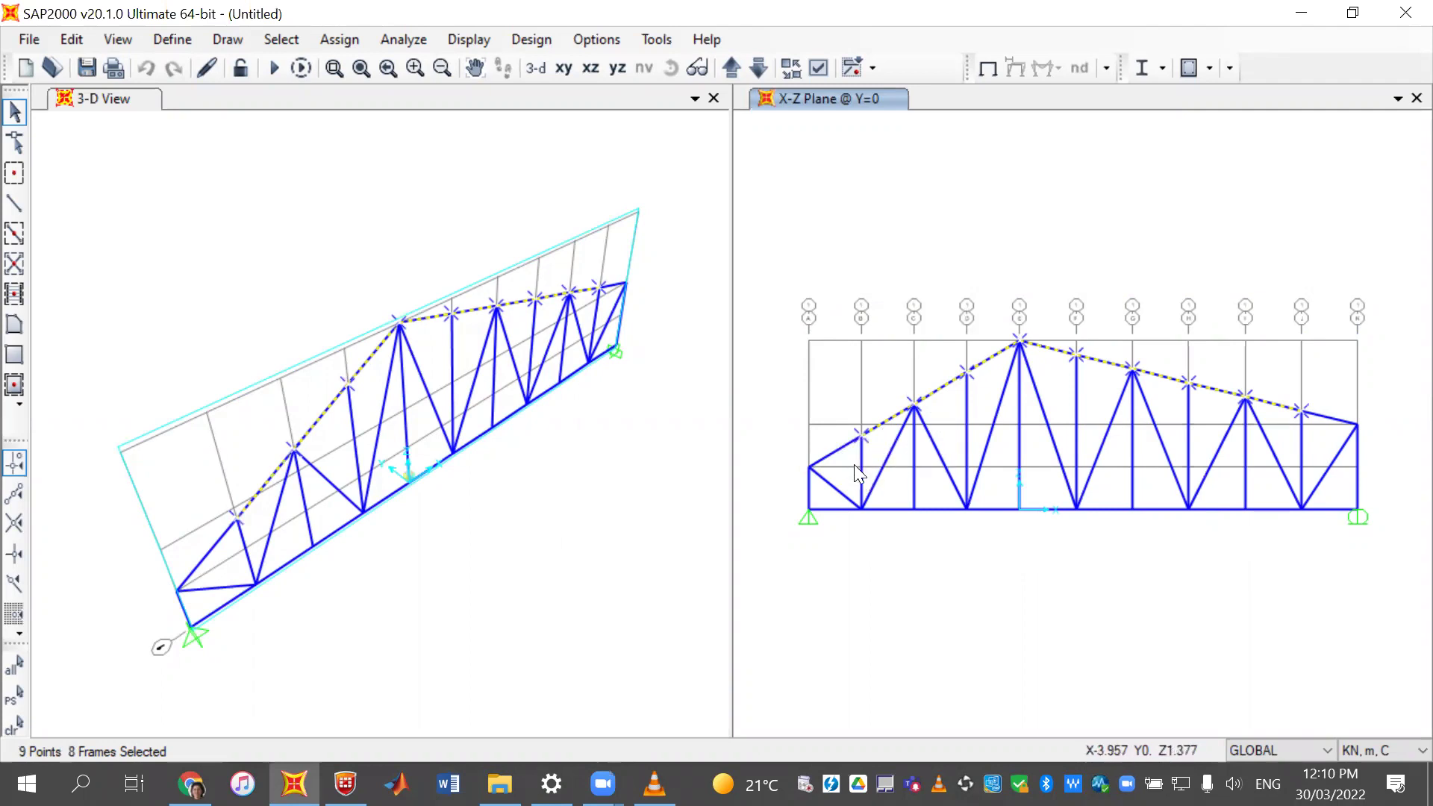
pyautogui.doubleClick(809, 466)
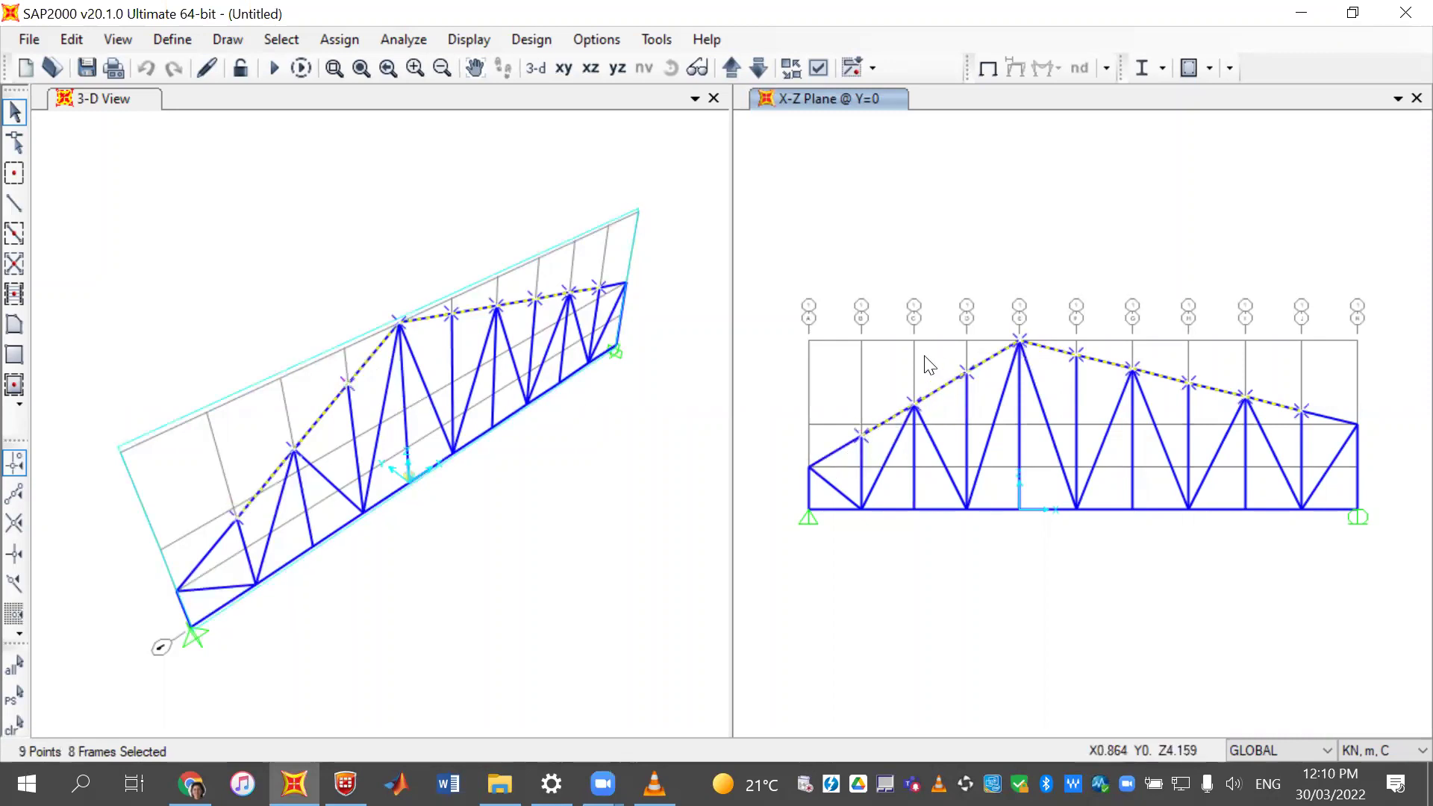
pyautogui.doubleClick(1355, 425)
# - Start assigning joint forces to the selected top-chord joints under the DEAD load pattern, keeping the X-Z view uncovered
pyautogui.click(337, 42)
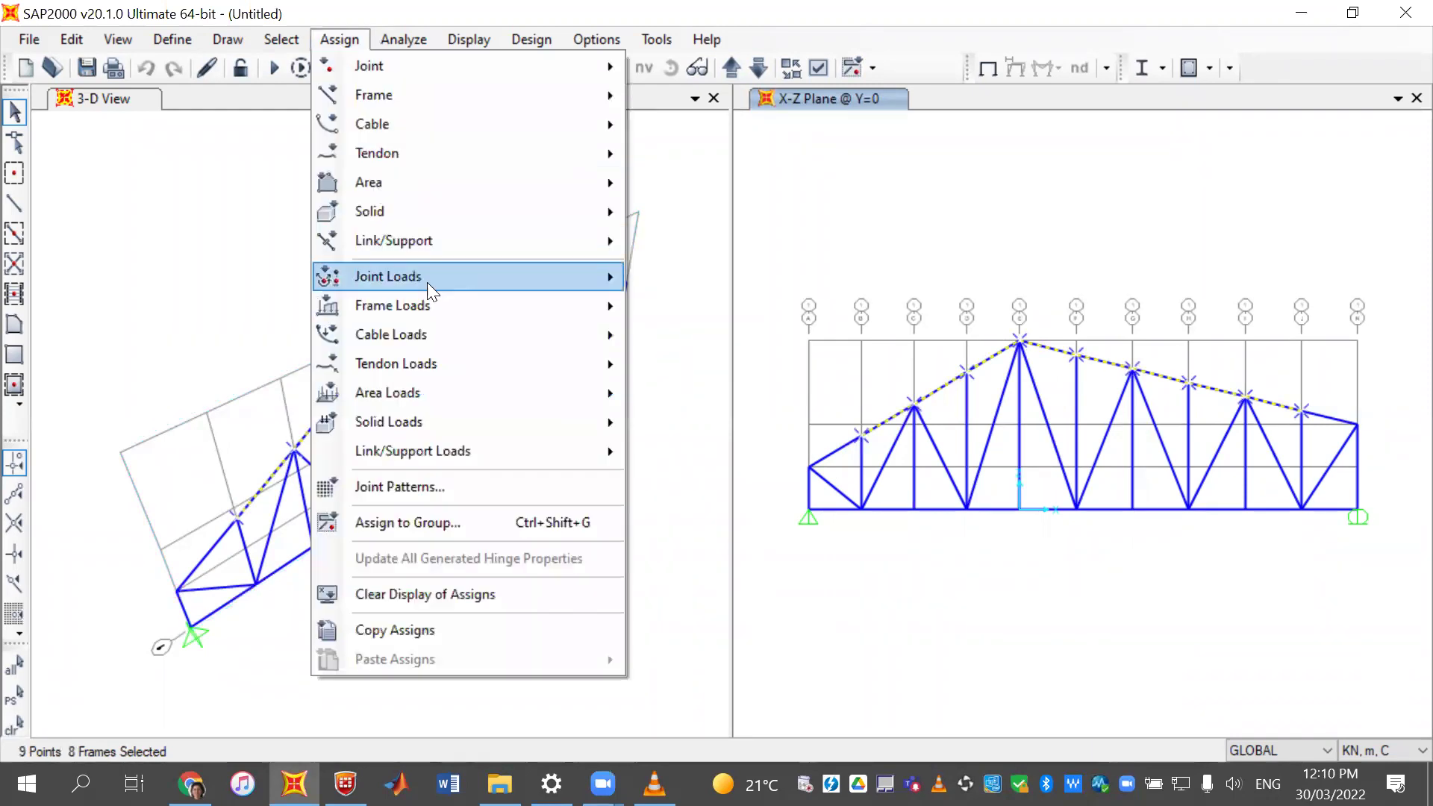
pyautogui.moveTo(427, 290)
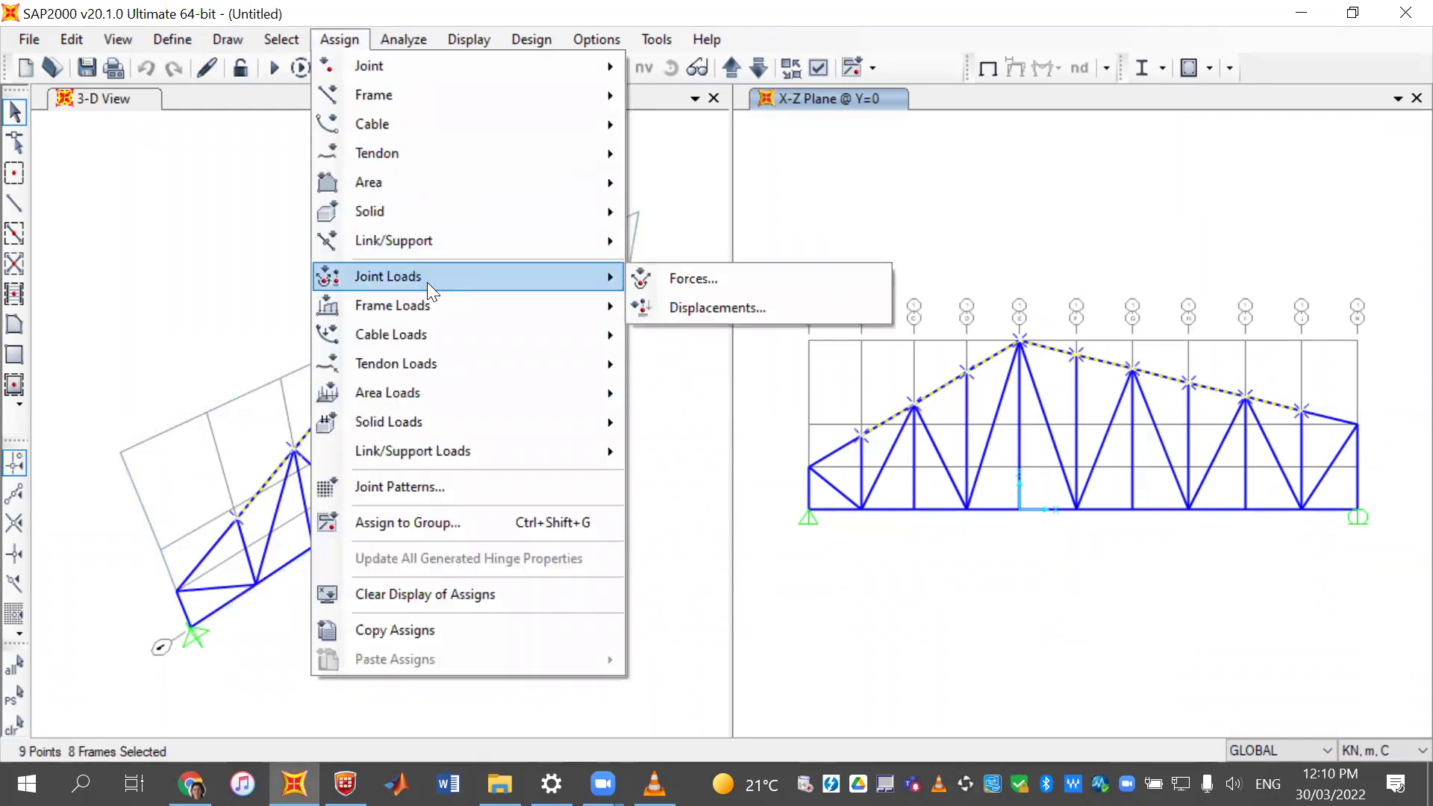
pyautogui.click(679, 280)
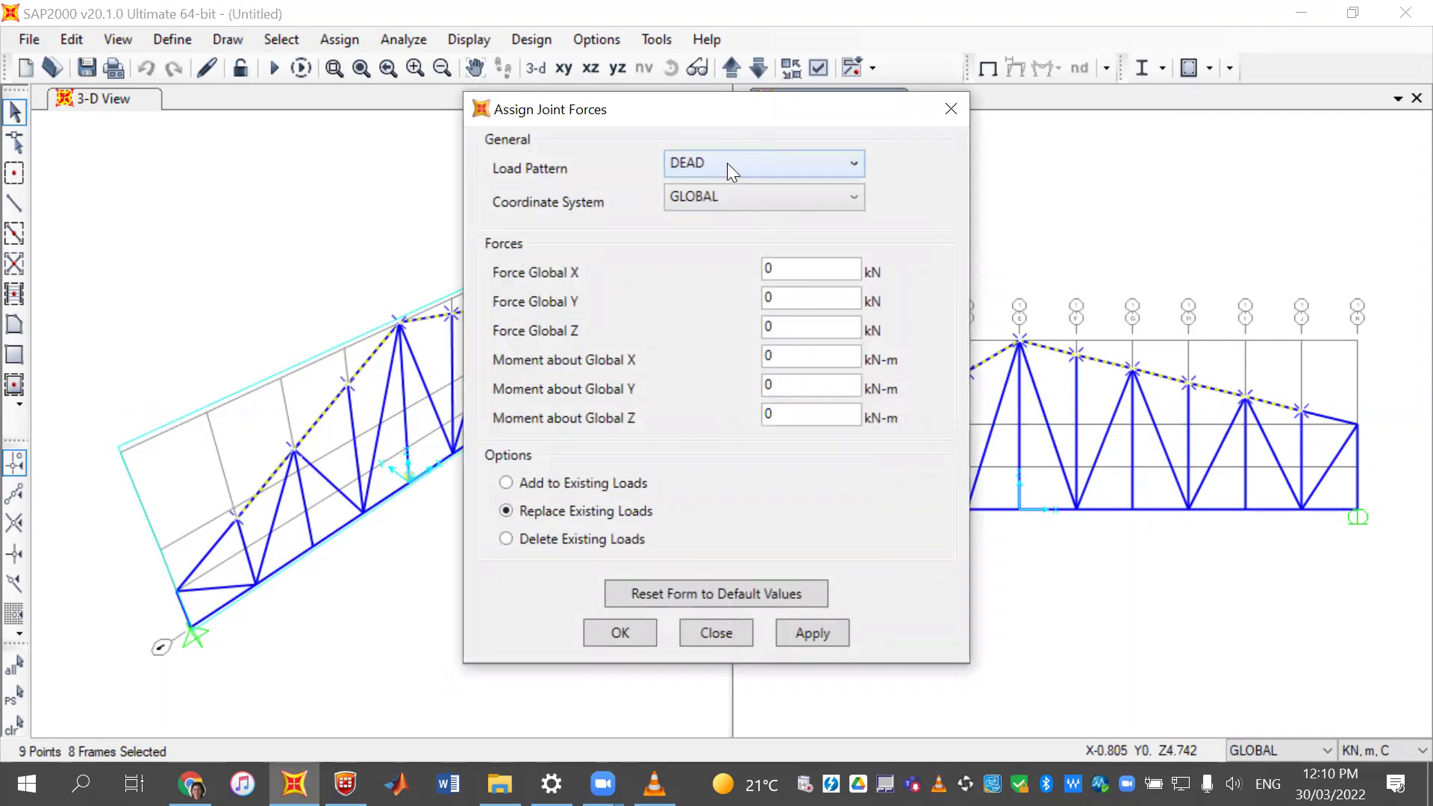
pyautogui.click(698, 166)
pyautogui.click(697, 164)
pyautogui.click(698, 164)
pyautogui.click(697, 164)
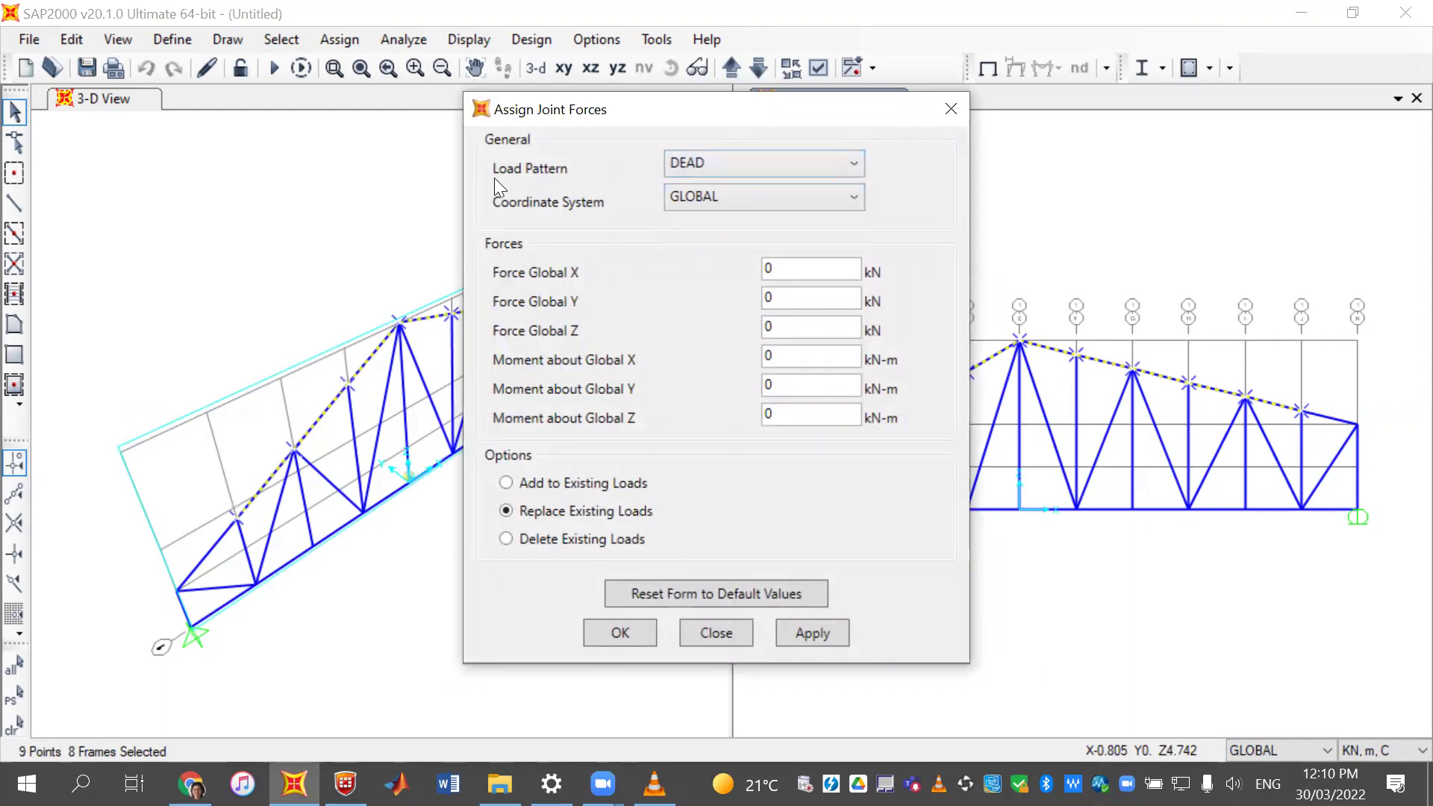
pyautogui.click(672, 166)
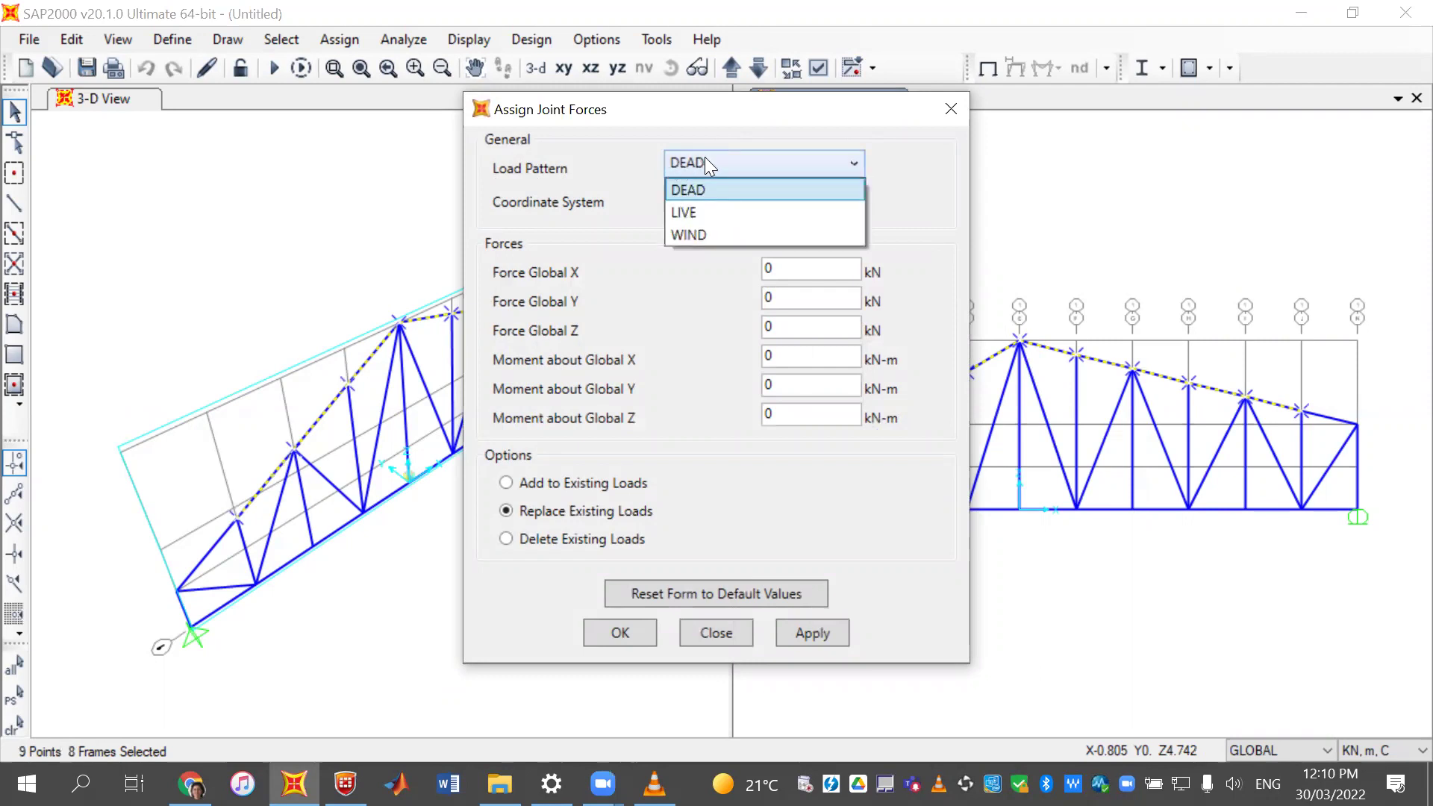
pyautogui.click(702, 157)
pyautogui.click(700, 159)
pyautogui.click(758, 123)
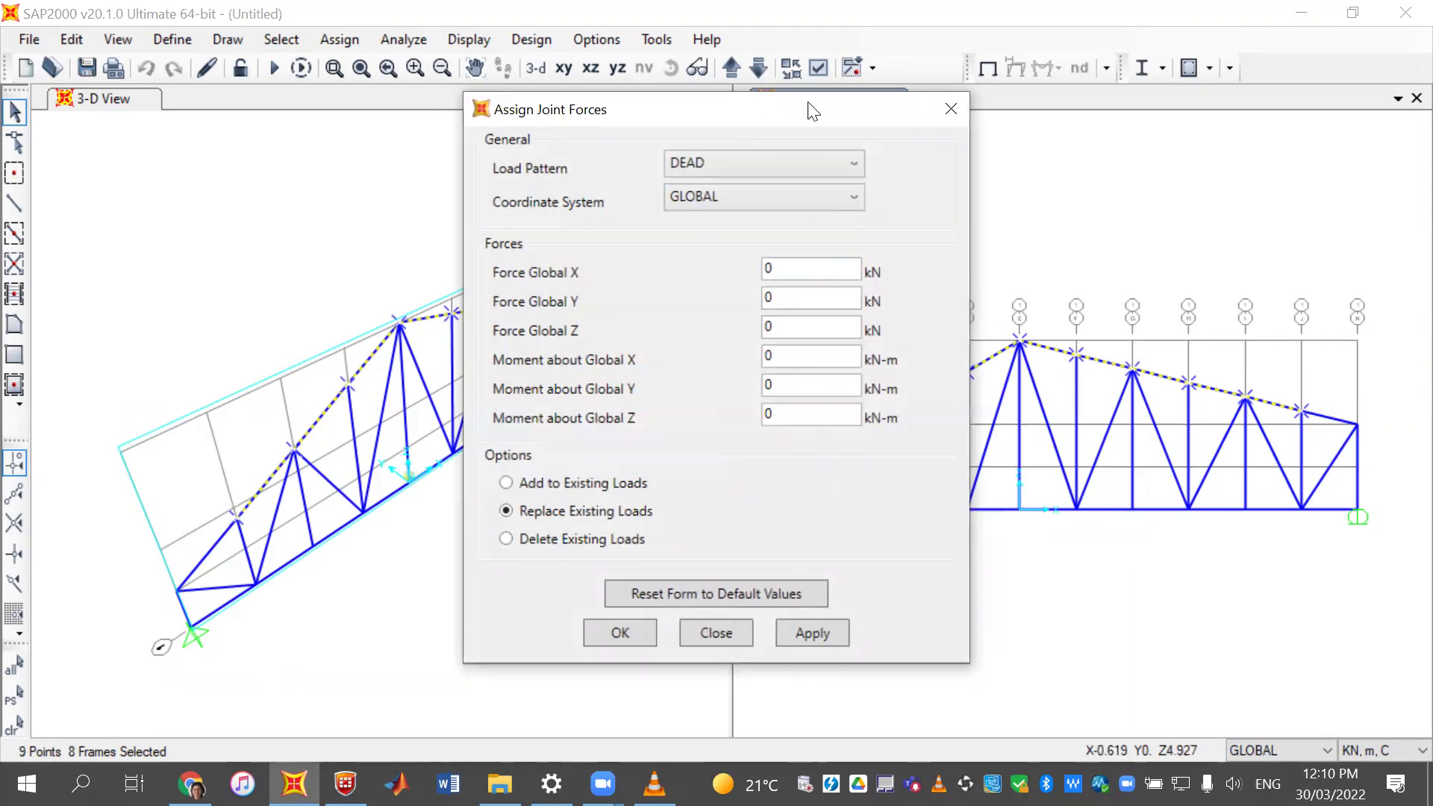
pyautogui.moveTo(799, 112); pyautogui.dragTo(522, 114)
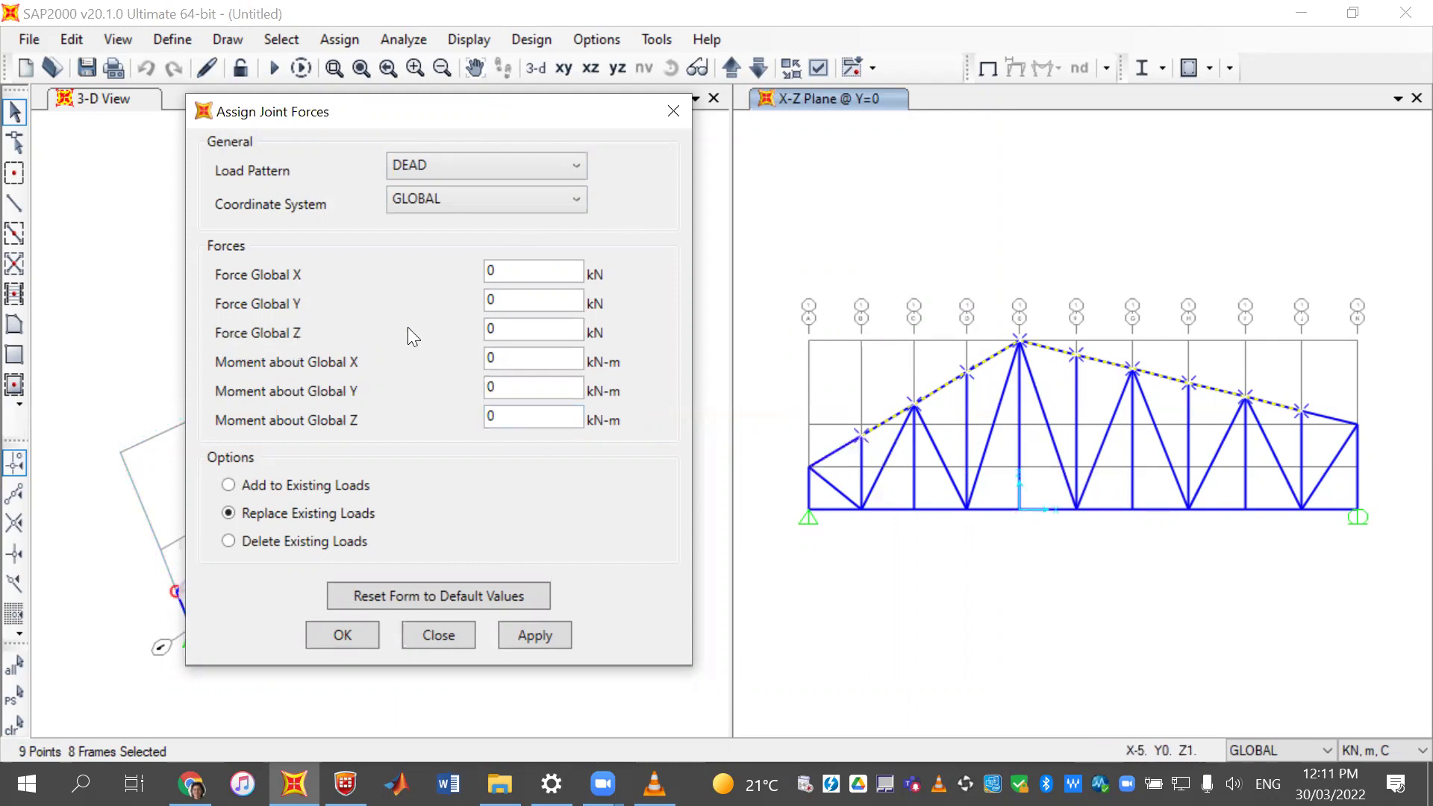
# - Apply a global Z force of -1.859 kN to the nine selected top-chord joints for the DEAD pattern
pyautogui.click(535, 332)
pyautogui.doubleClick(540, 333)
pyautogui.write('-')
pyautogui.click(1363, 754)
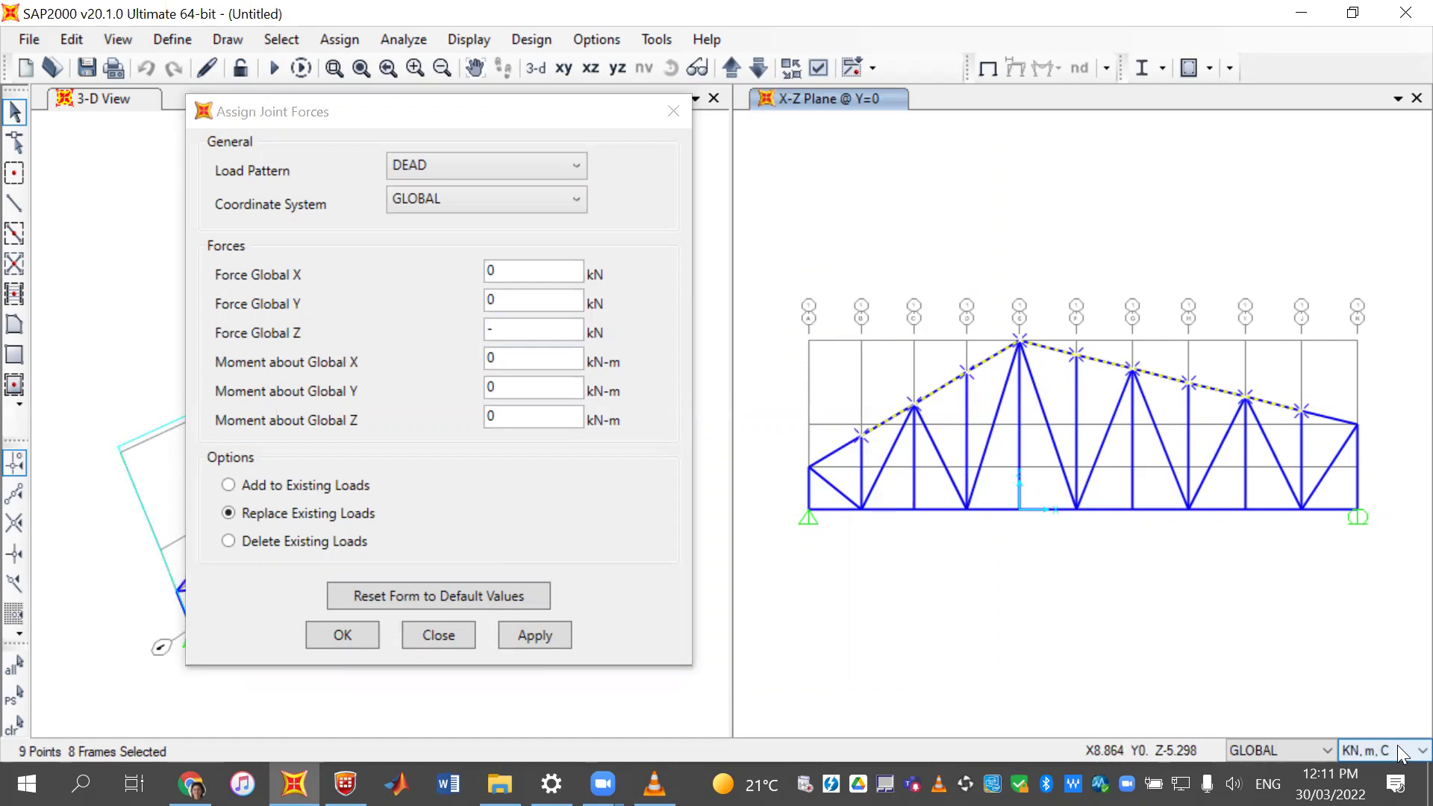
pyautogui.click(543, 330)
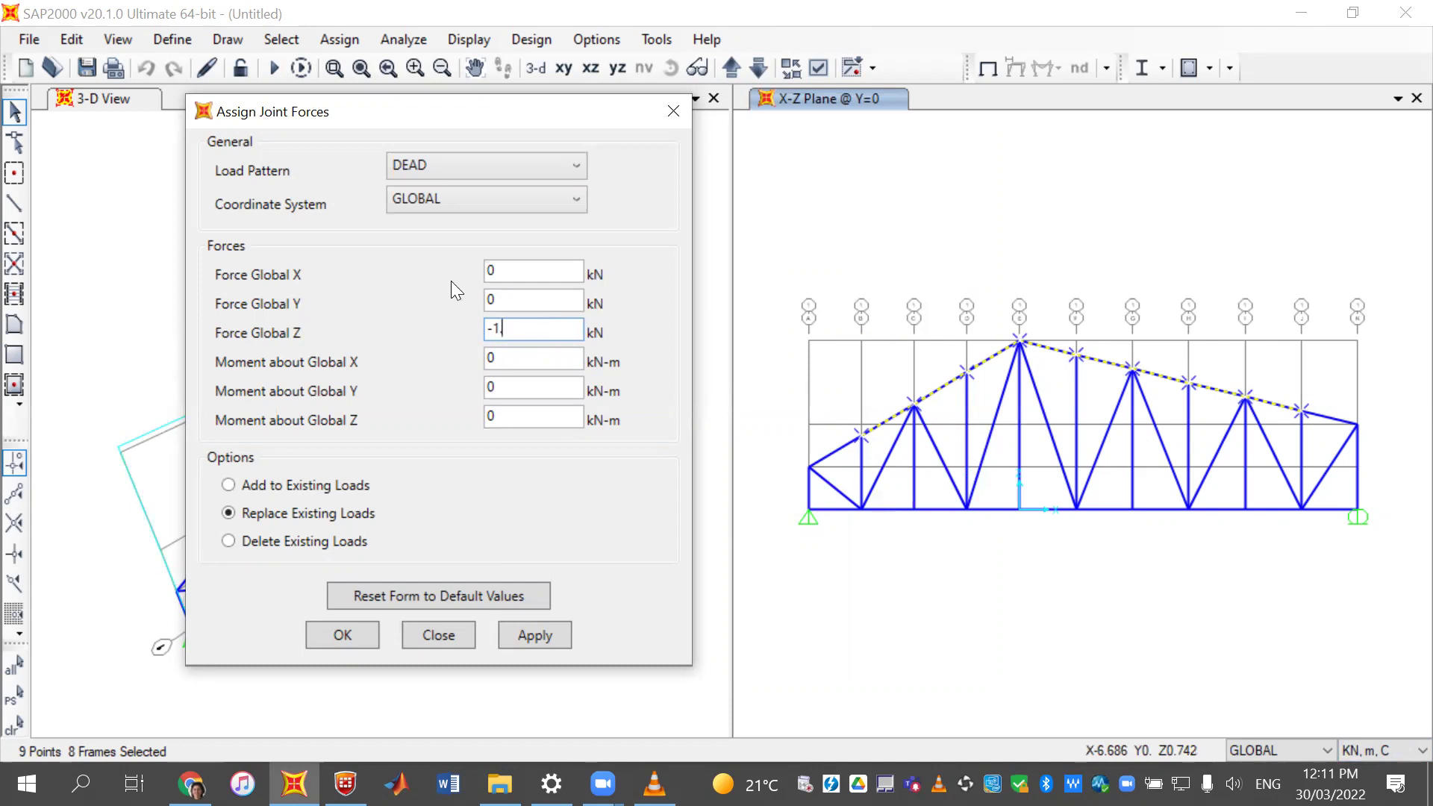
pyautogui.write('859')
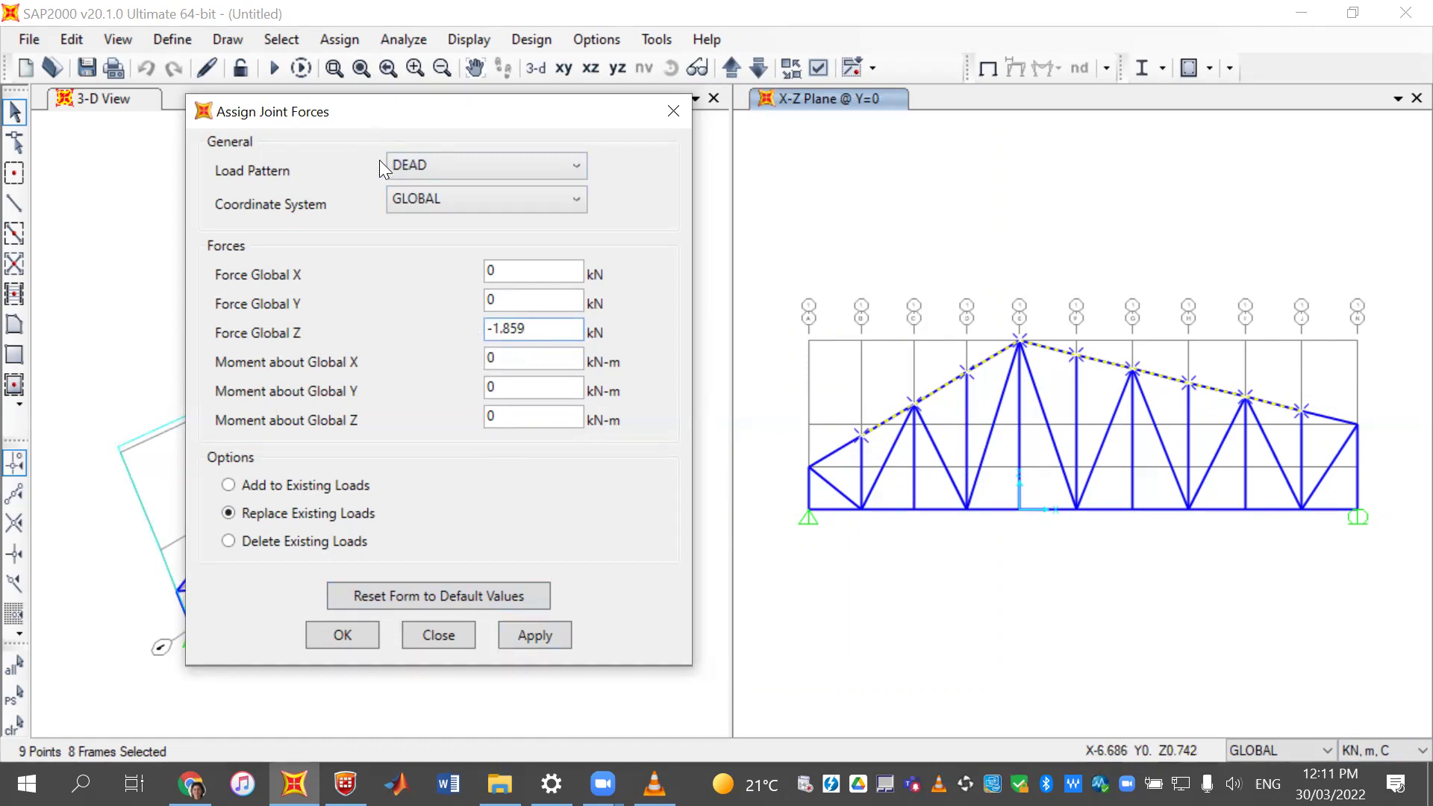
pyautogui.click(548, 637)
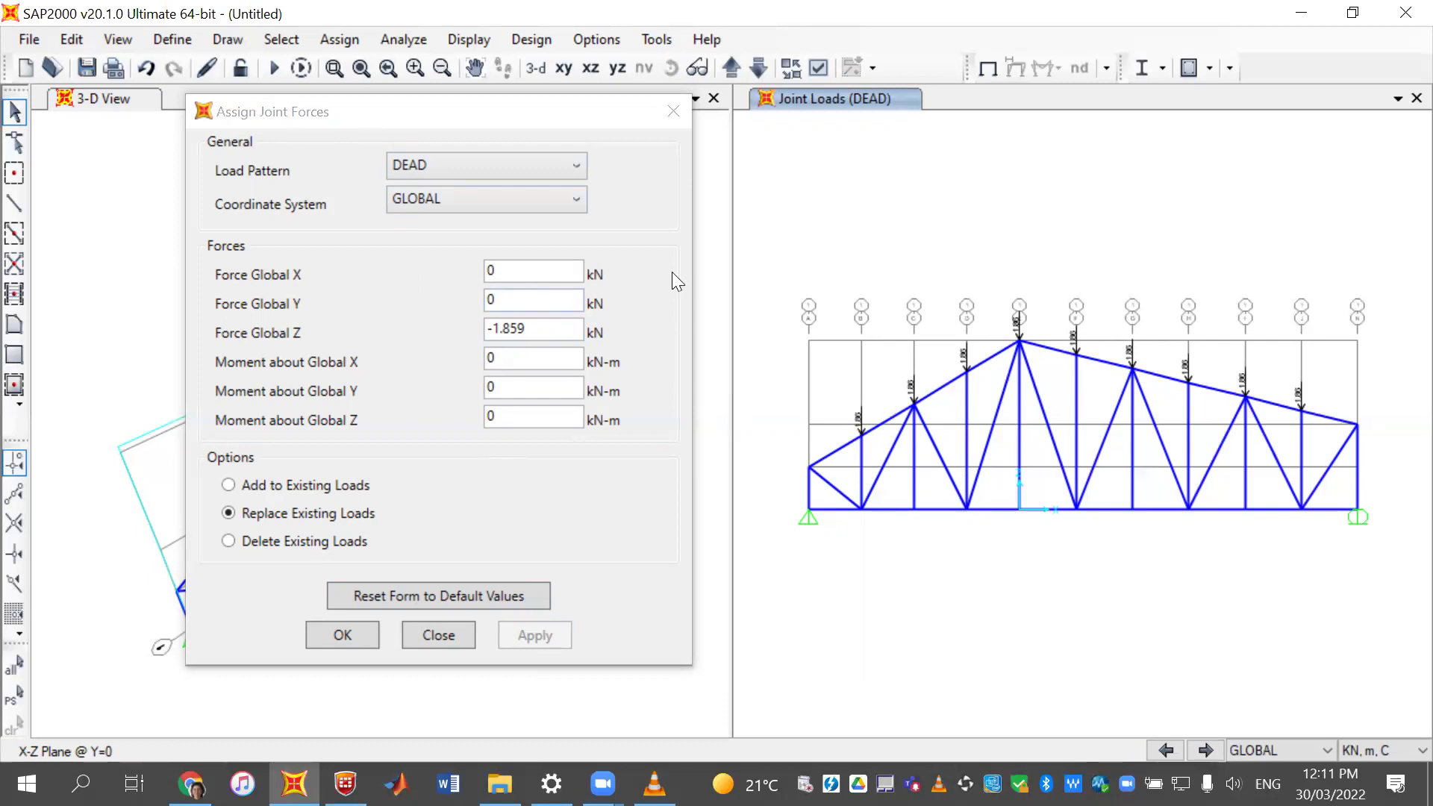
# - Reselect the nine interior top-chord joints and apply a global Z force of -1.118 kN for the LIVE pattern
pyautogui.moveTo(814, 266); pyautogui.dragTo(1321, 442)
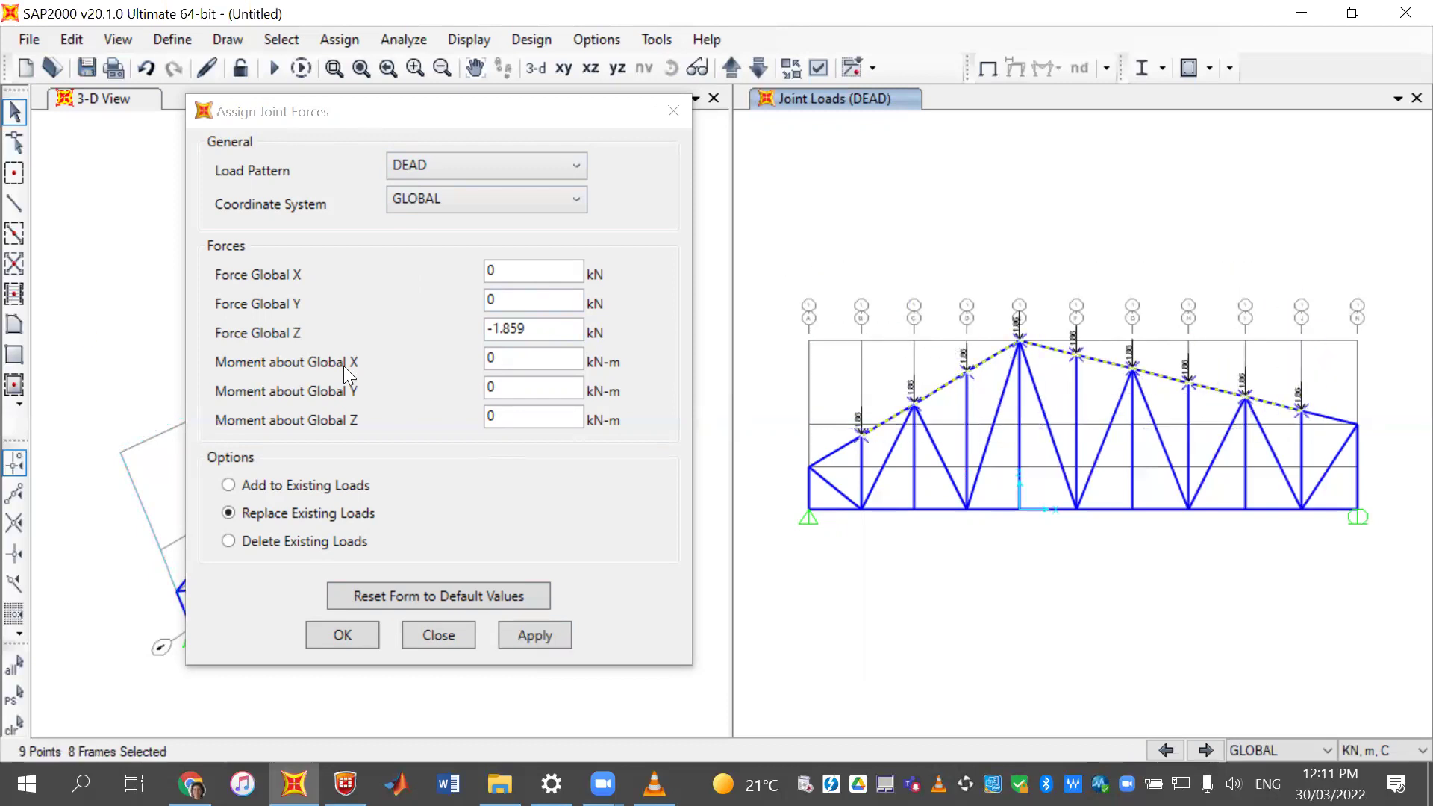
pyautogui.click(443, 168)
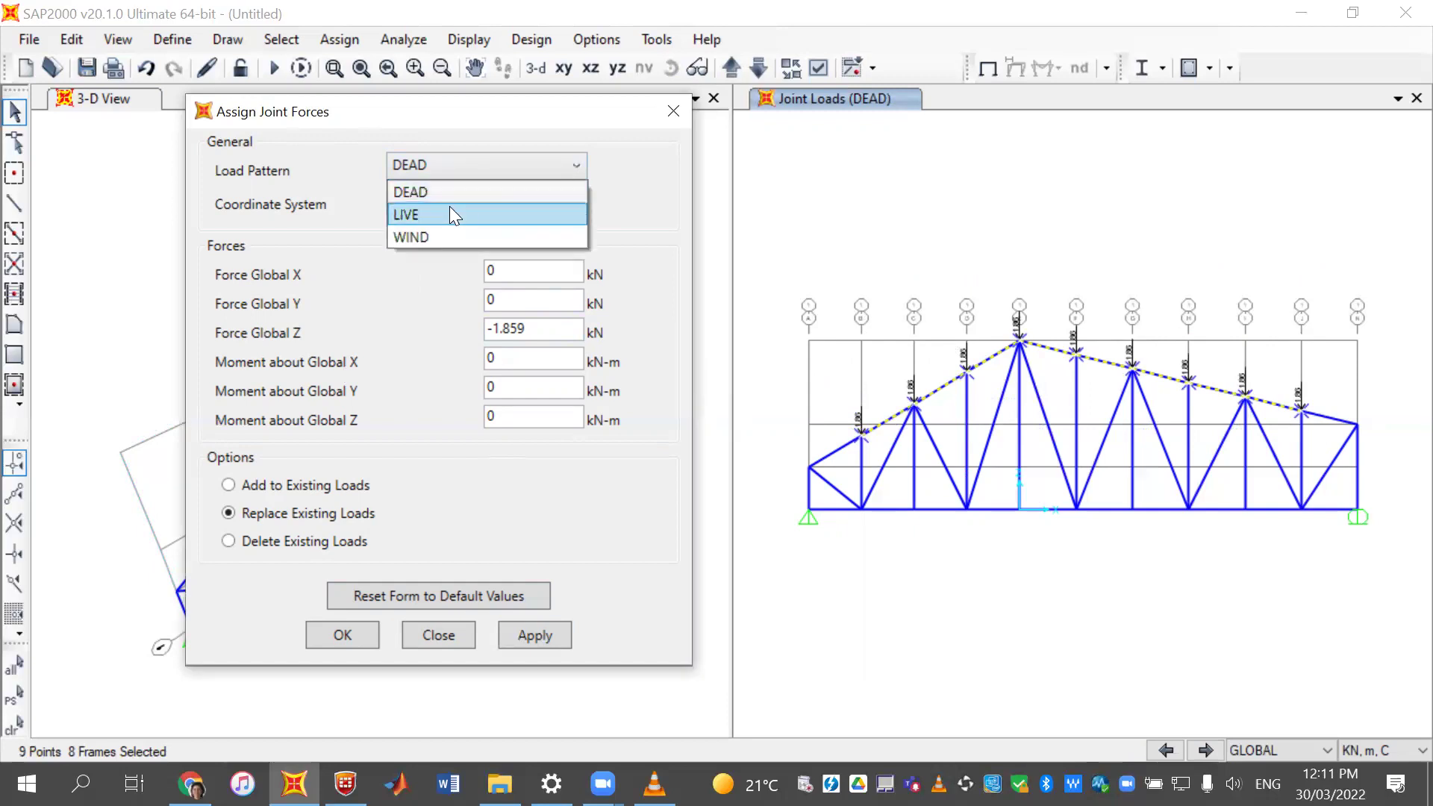
pyautogui.click(448, 206)
pyautogui.moveTo(549, 326); pyautogui.dragTo(500, 321)
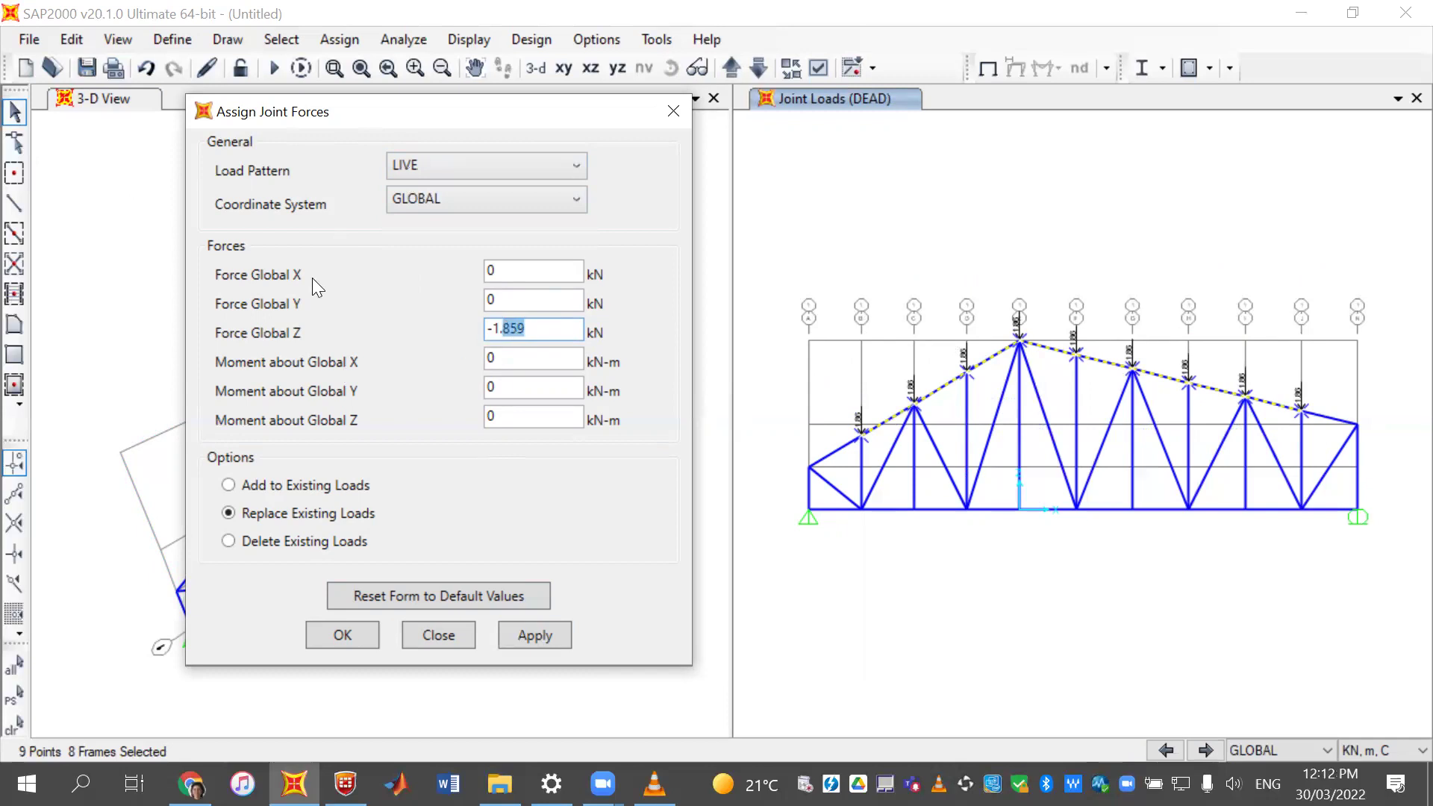
pyautogui.write('118')
pyautogui.click(523, 640)
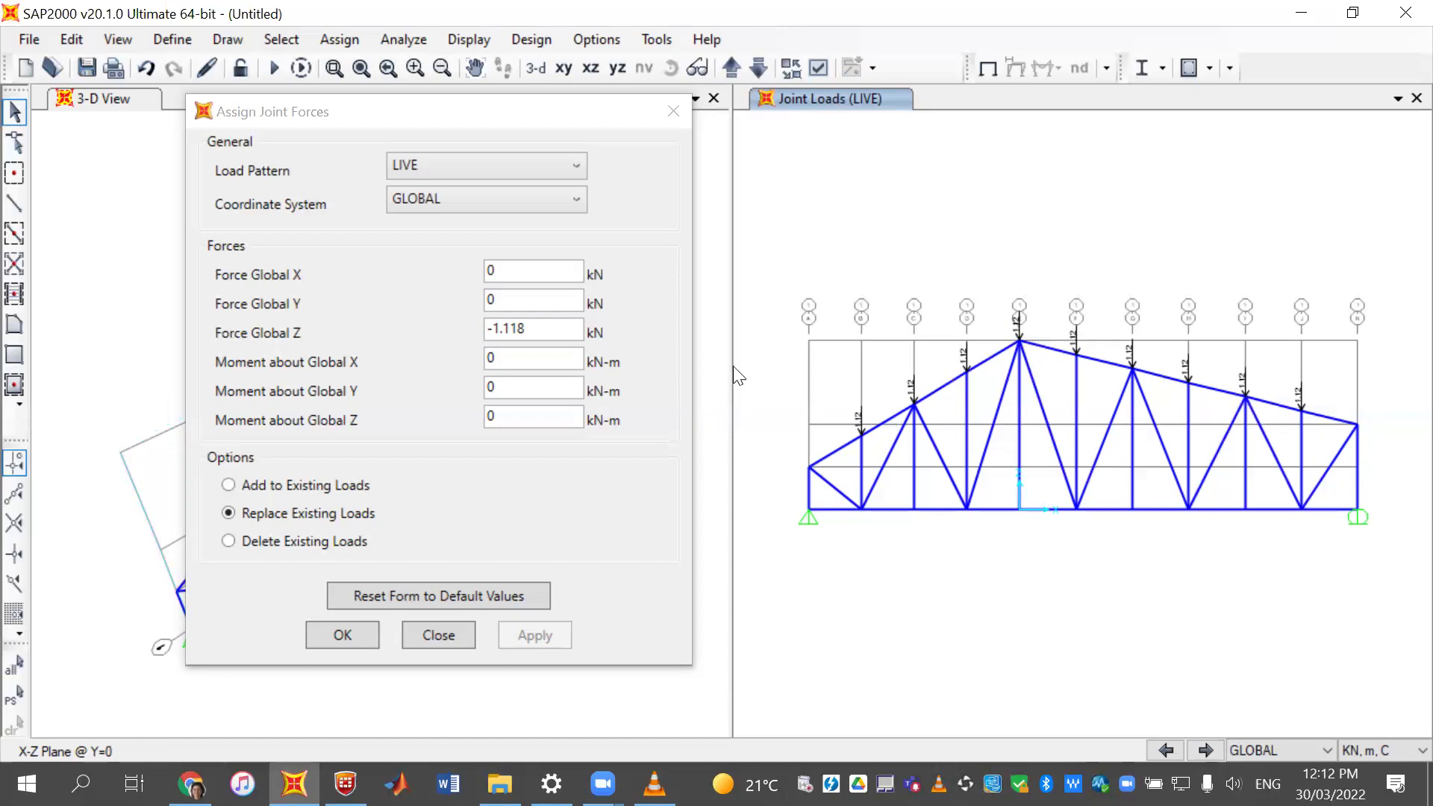
# - Reselect the same interior top-chord joints and apply a global Z force of -1.118 kN for the WIND pattern
pyautogui.moveTo(809, 261); pyautogui.dragTo(1321, 442)
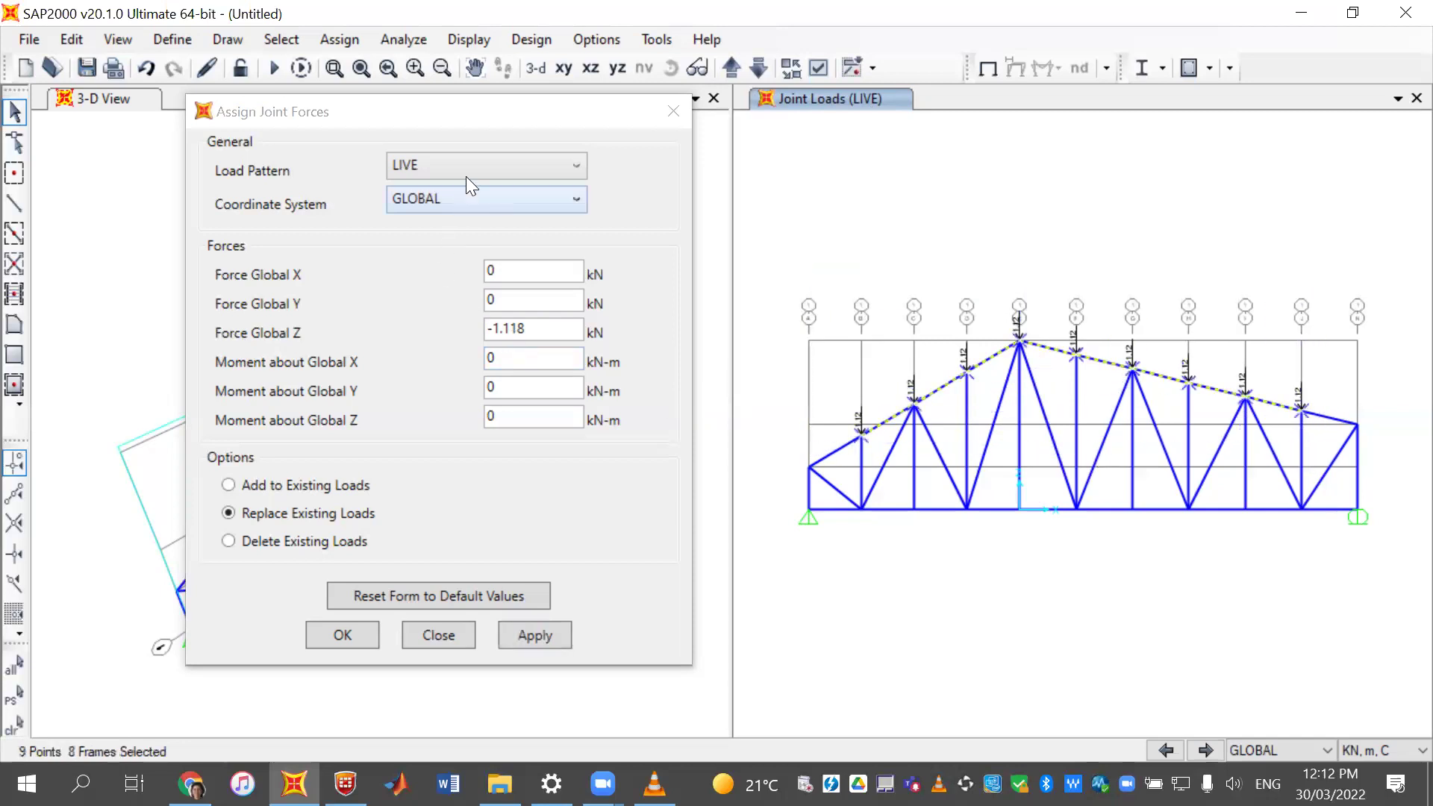
pyautogui.click(482, 166)
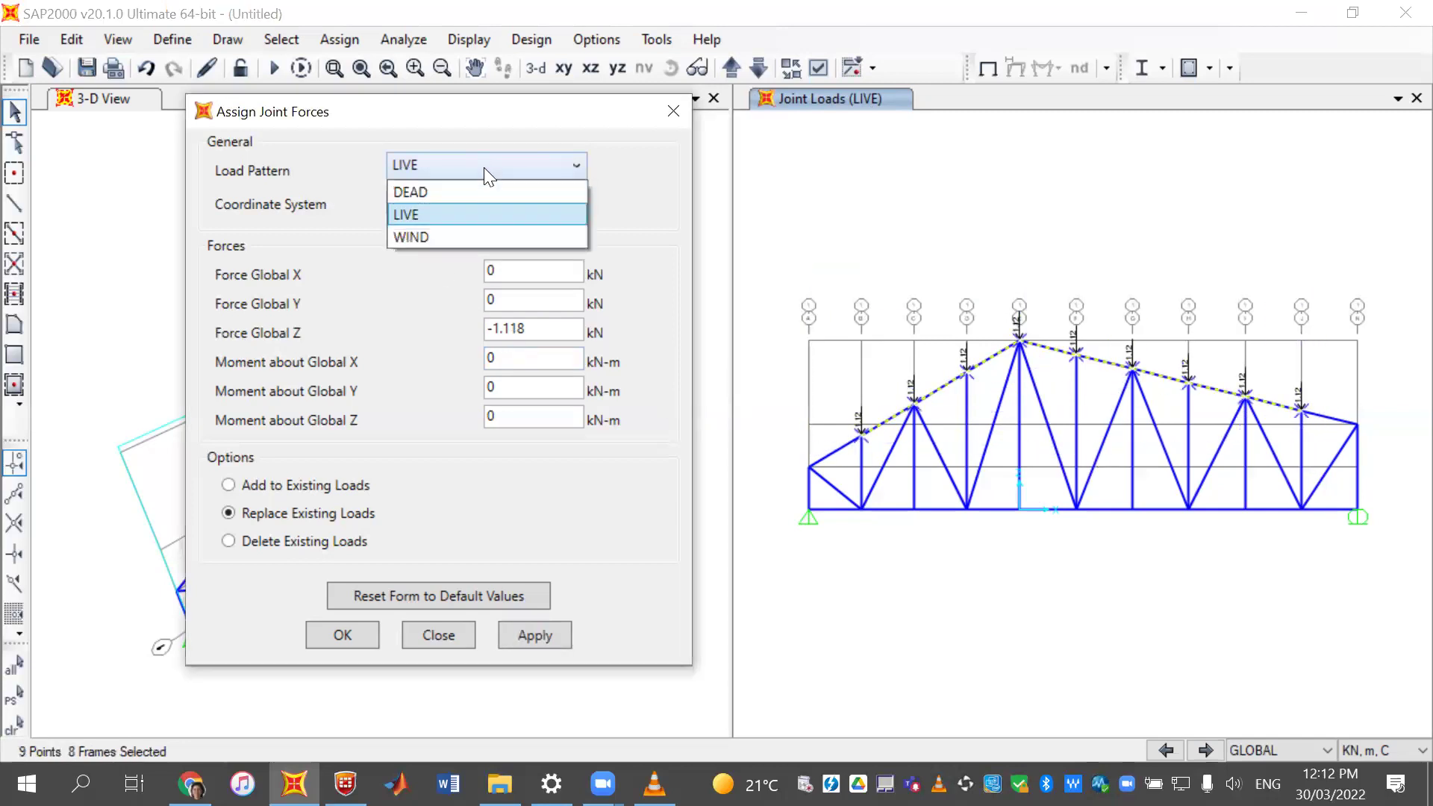
pyautogui.click(469, 240)
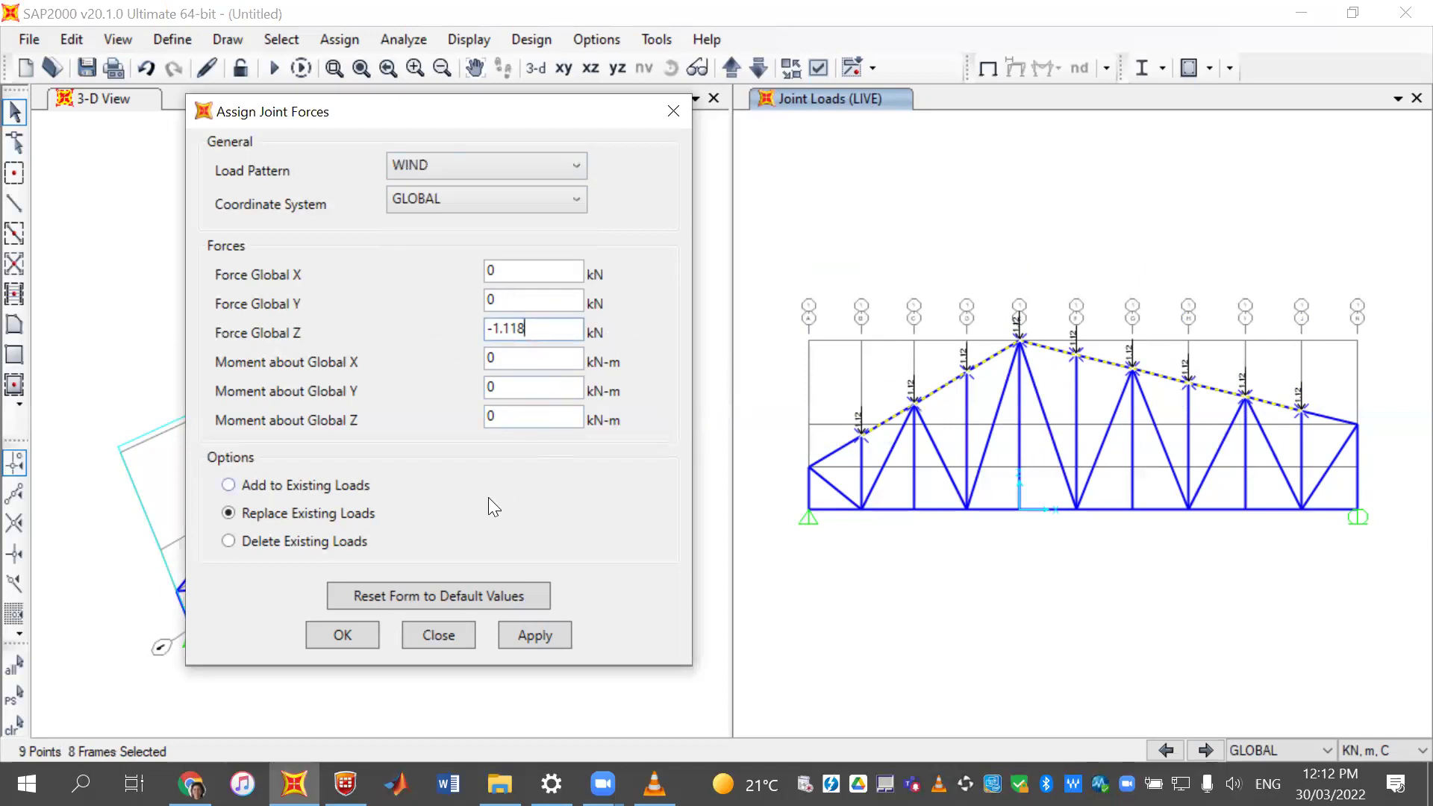
pyautogui.click(527, 634)
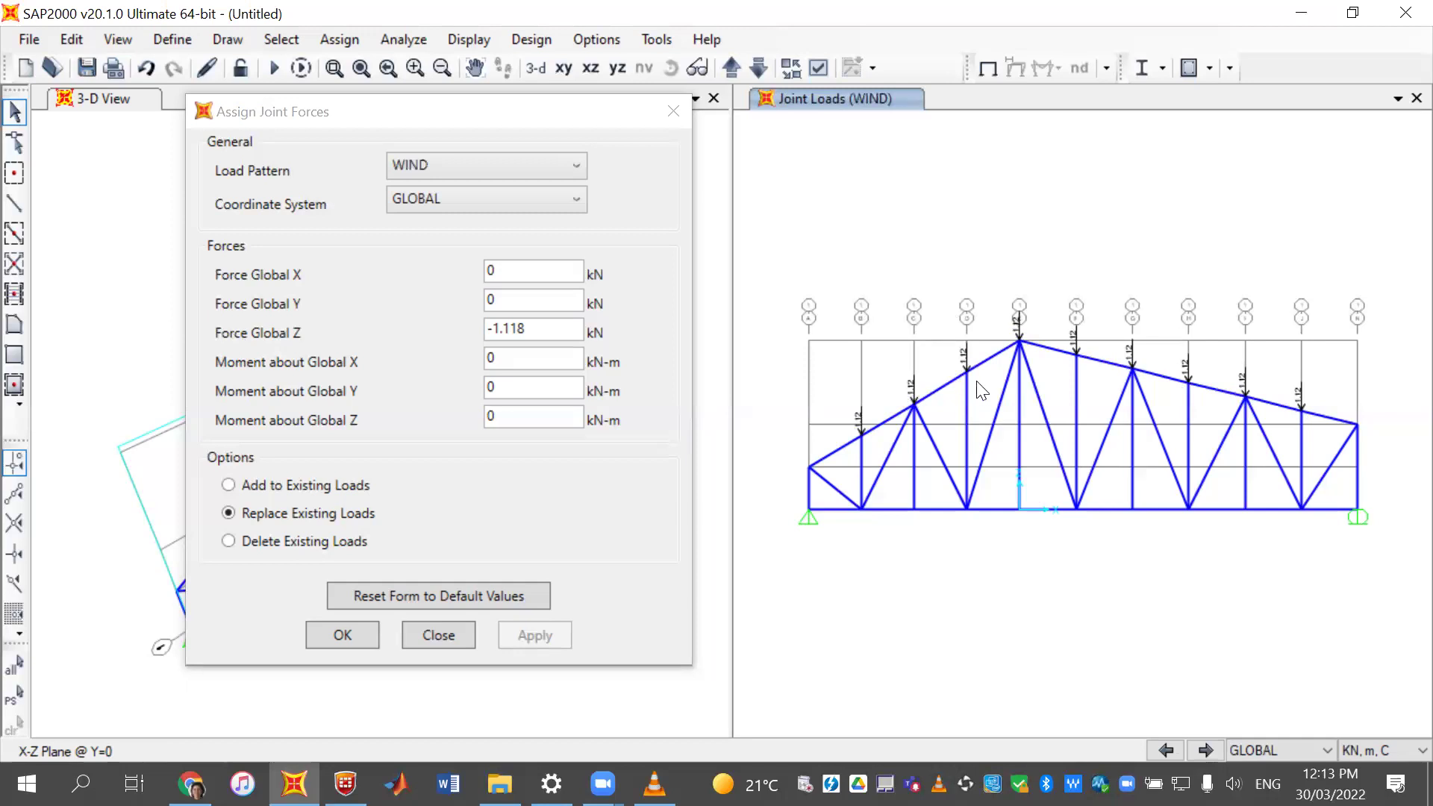
# - Replace the WIND forces on the nine interior top-chord joints with 0.855 kN in global X and -1.118 kN in global Z, then finish assigning
pyautogui.click(562, 331)
pyautogui.moveTo(565, 329); pyautogui.dragTo(10, 302)
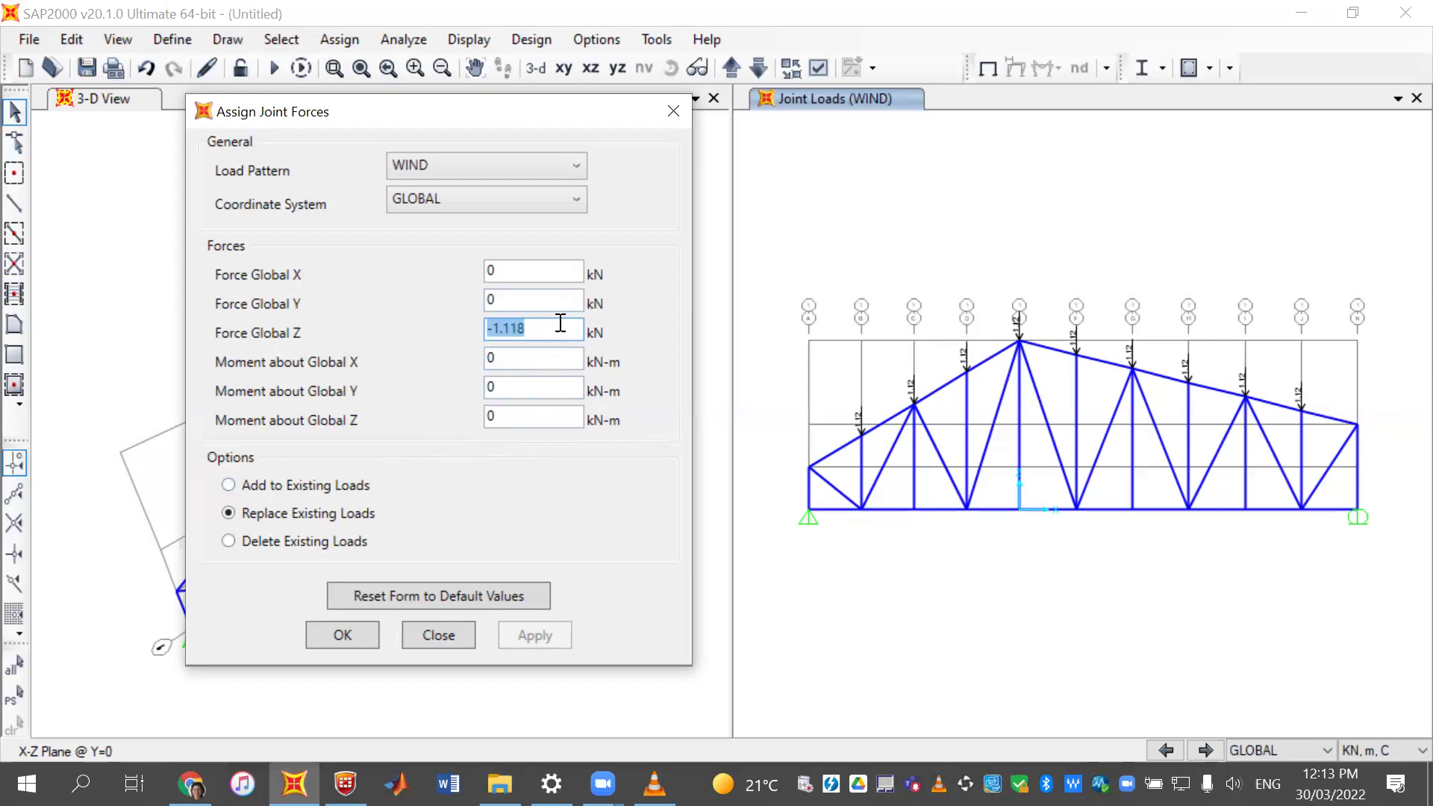
pyautogui.click(515, 270)
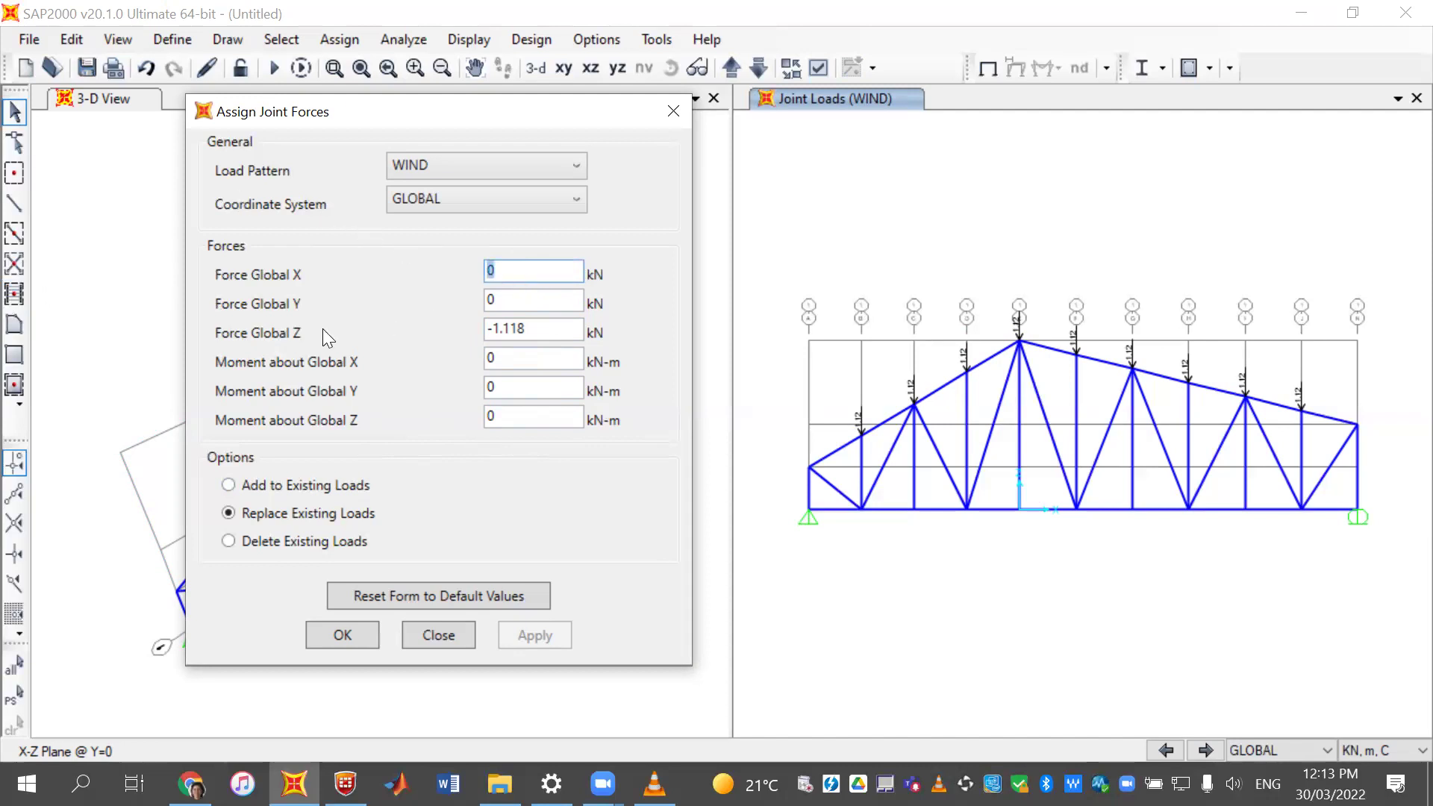
pyautogui.write('0.855')
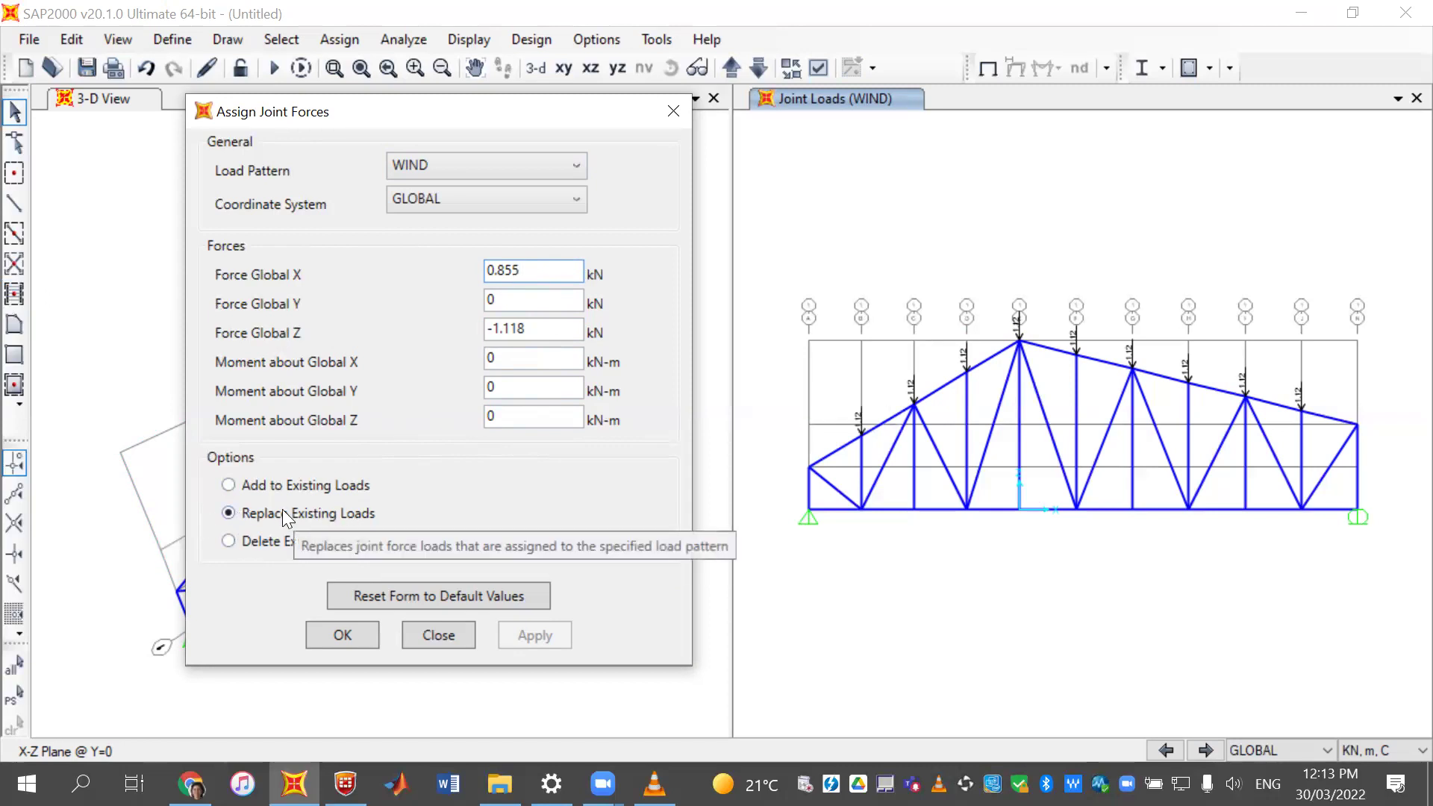
pyautogui.moveTo(795, 229); pyautogui.dragTo(1300, 430)
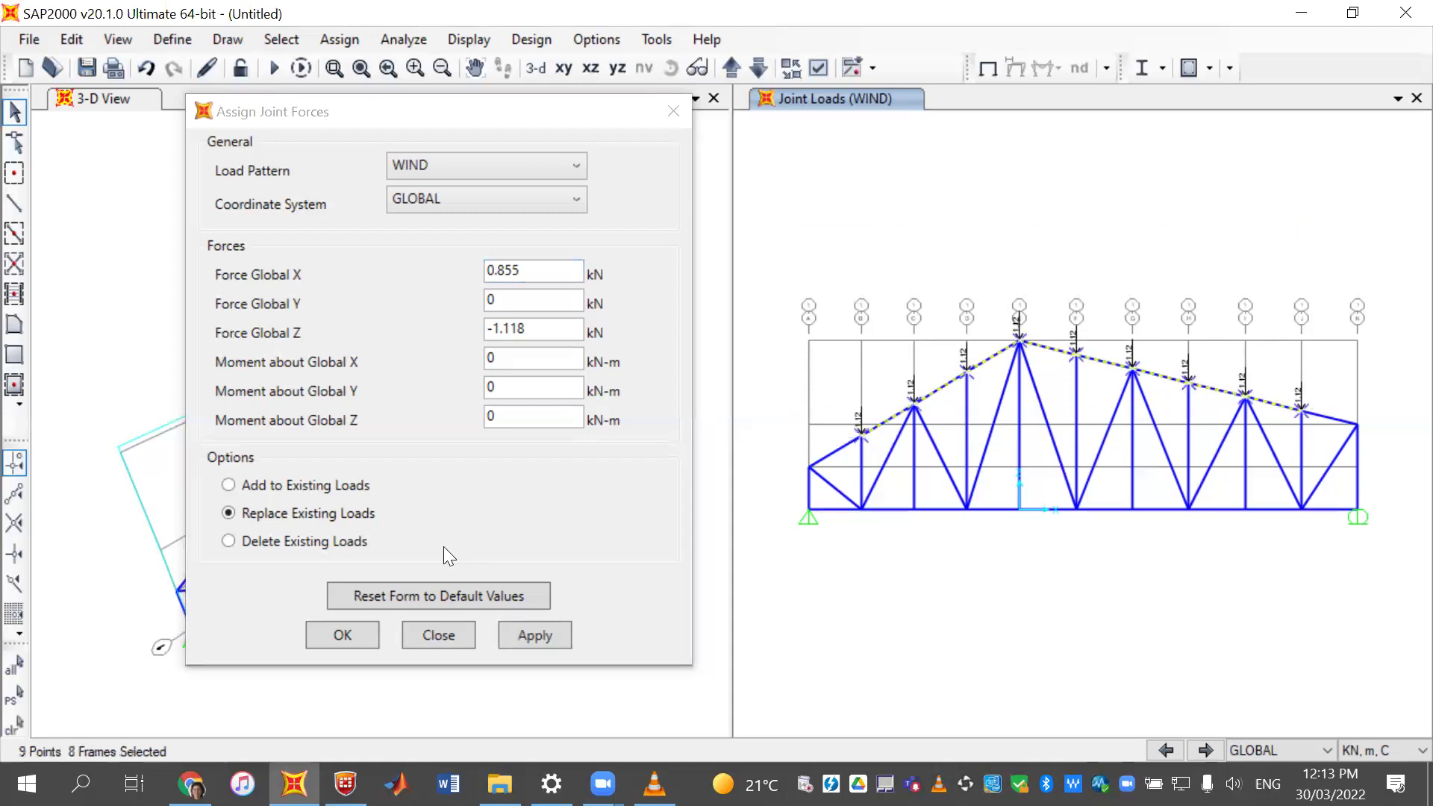
pyautogui.click(527, 633)
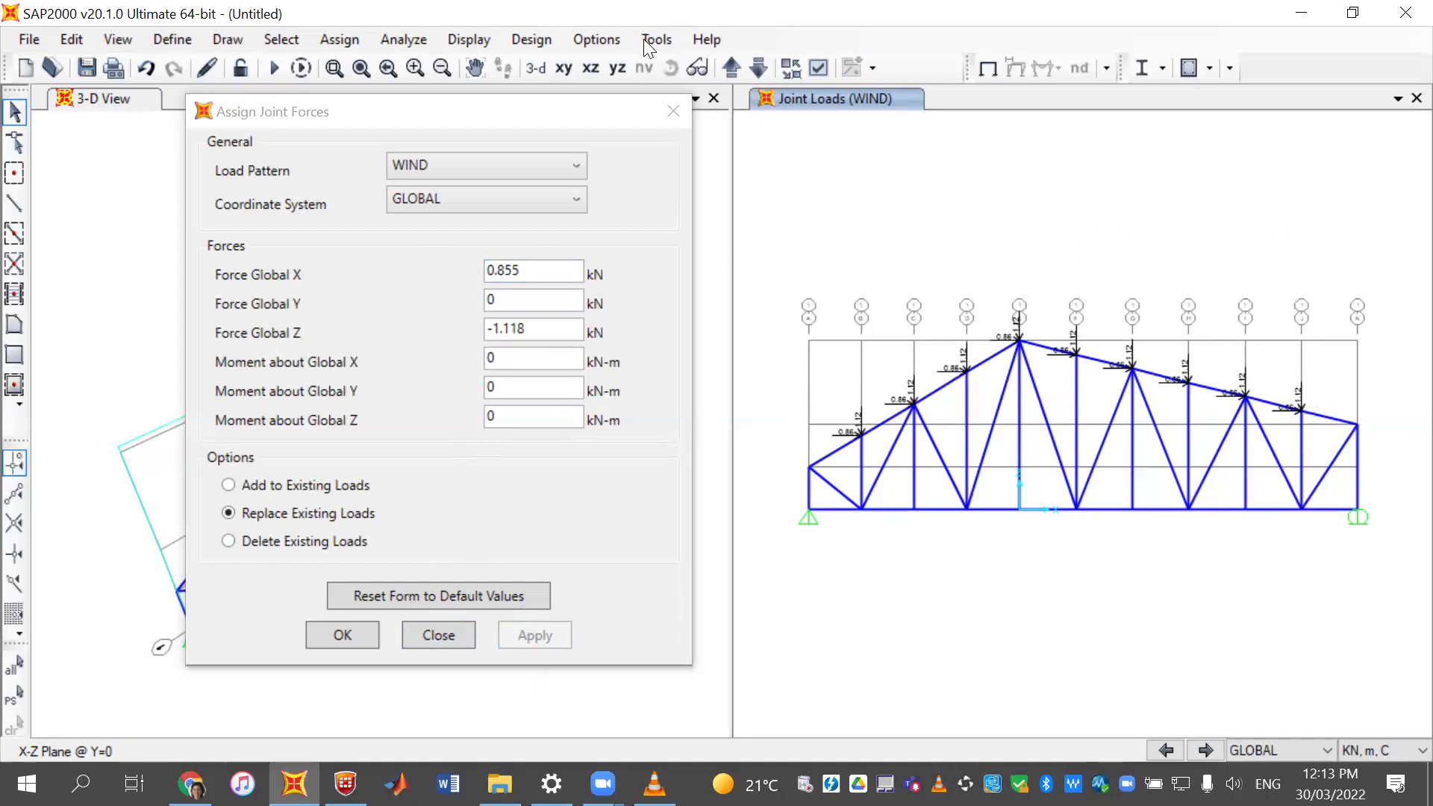
pyautogui.click(671, 114)
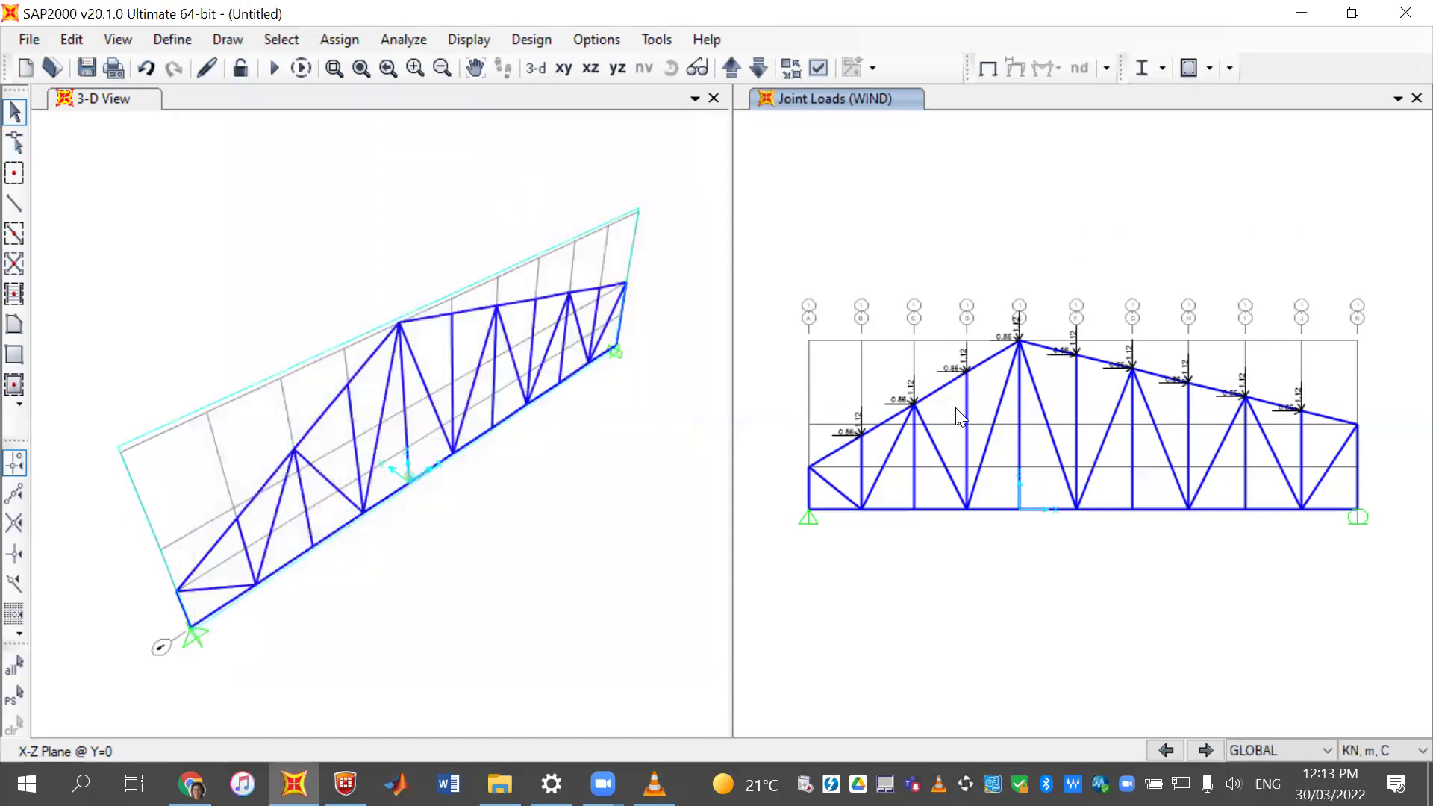
# - Review the loads assigned to the top-chord joint just left of the apex, and leave no joints or members selected
pyautogui.moveTo(1340, 369); pyautogui.dragTo(1403, 460)
pyautogui.moveTo(779, 448); pyautogui.dragTo(844, 480)
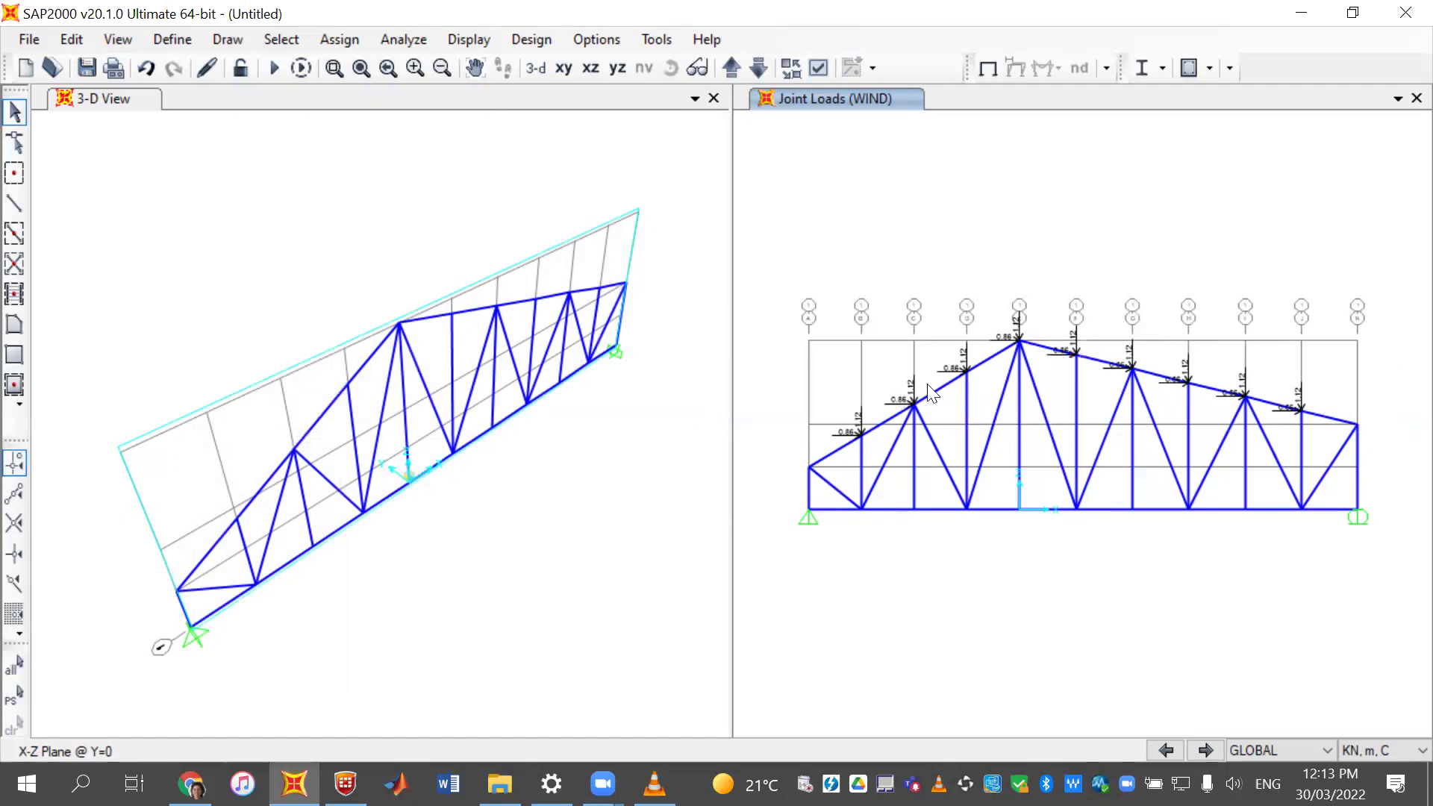
pyautogui.rightClick(963, 370)
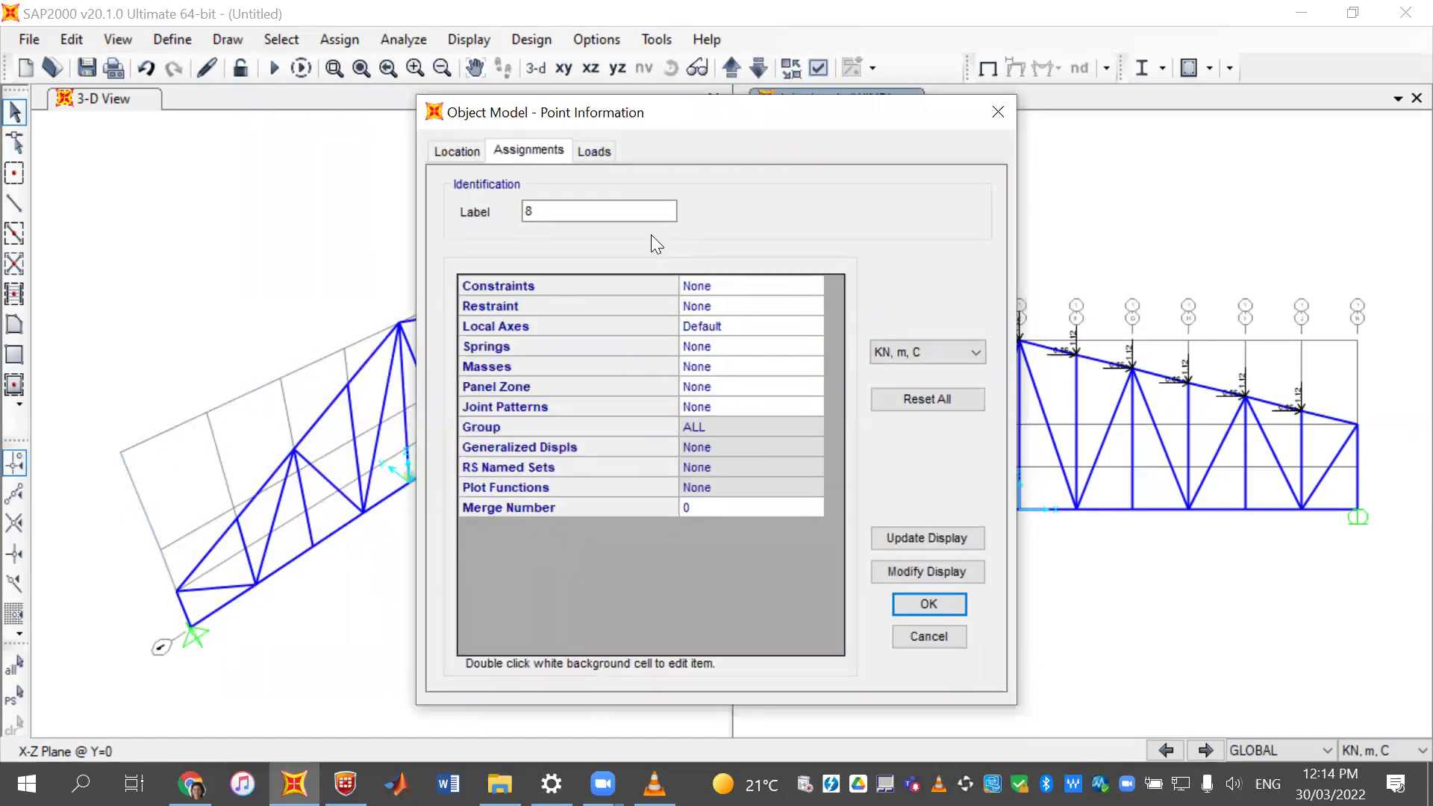
pyautogui.click(599, 155)
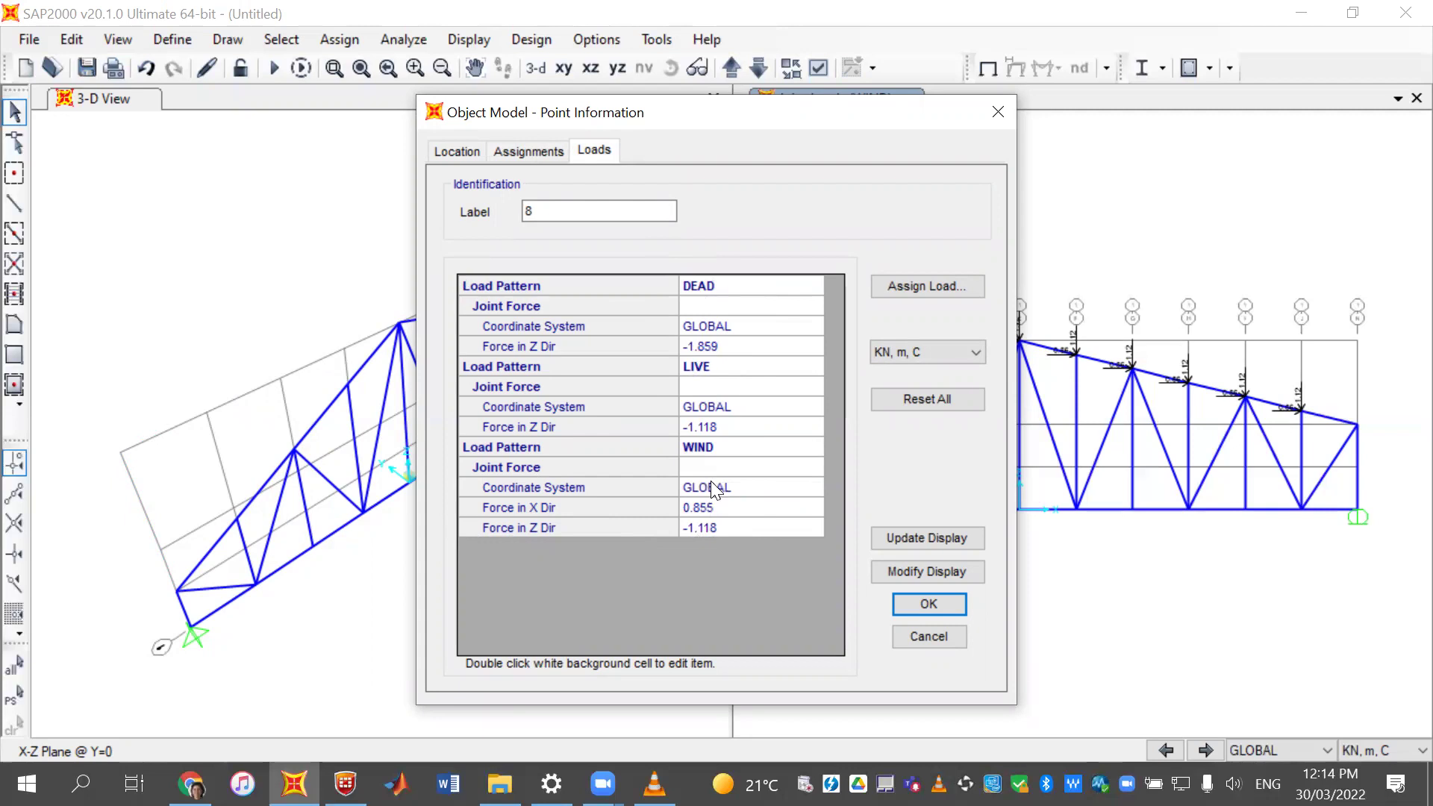
pyautogui.click(918, 606)
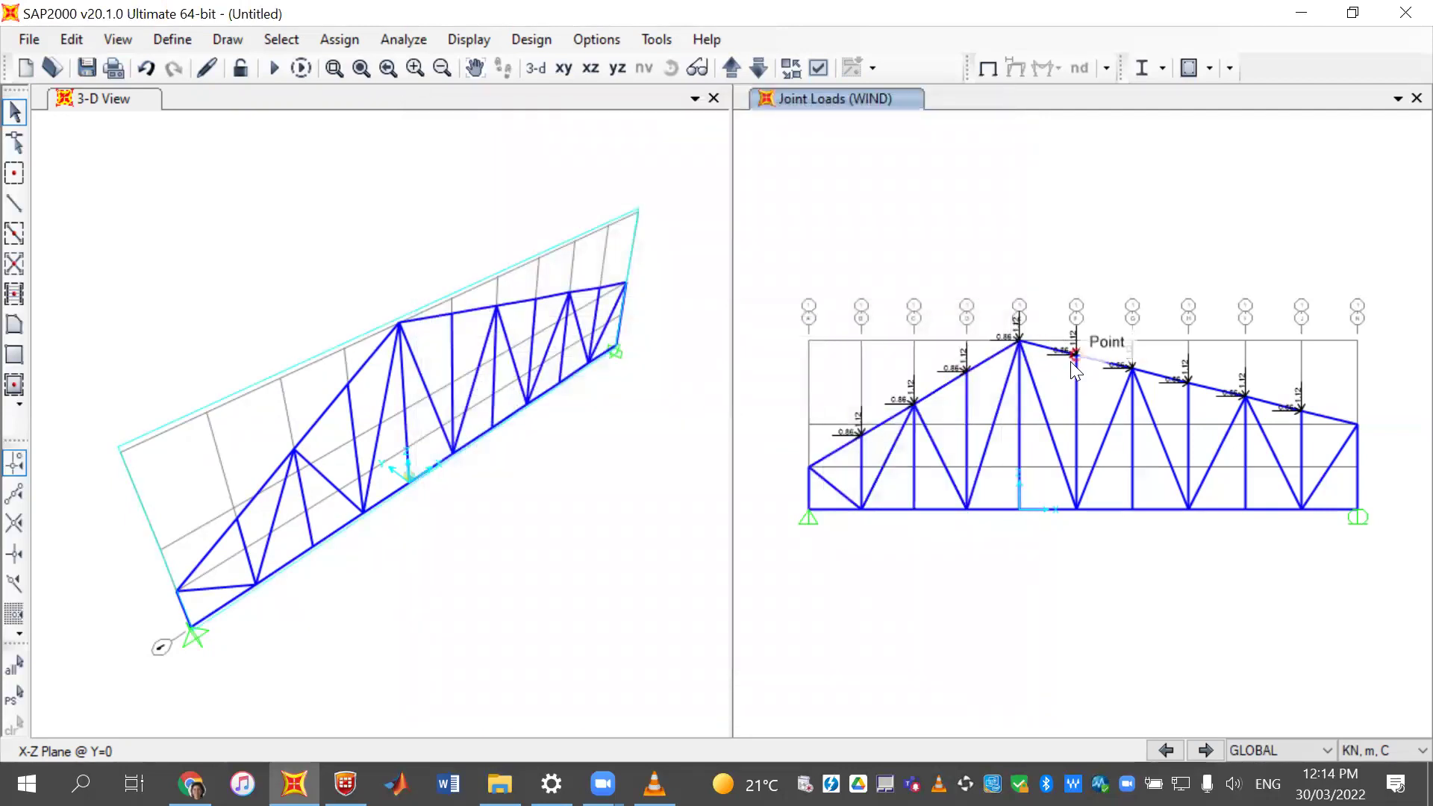
pyautogui.moveTo(1049, 300); pyautogui.dragTo(1336, 417)
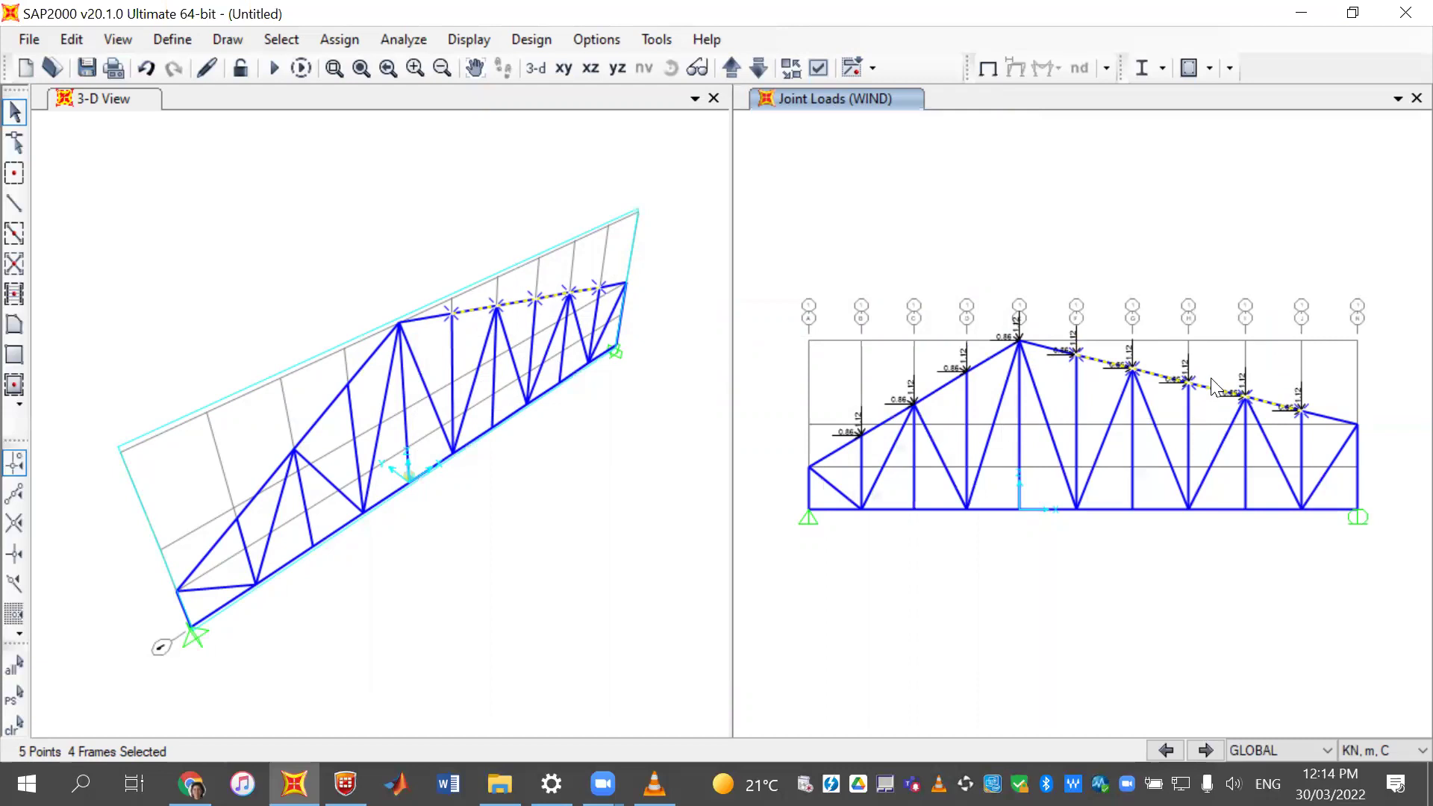
pyautogui.press('Escape')
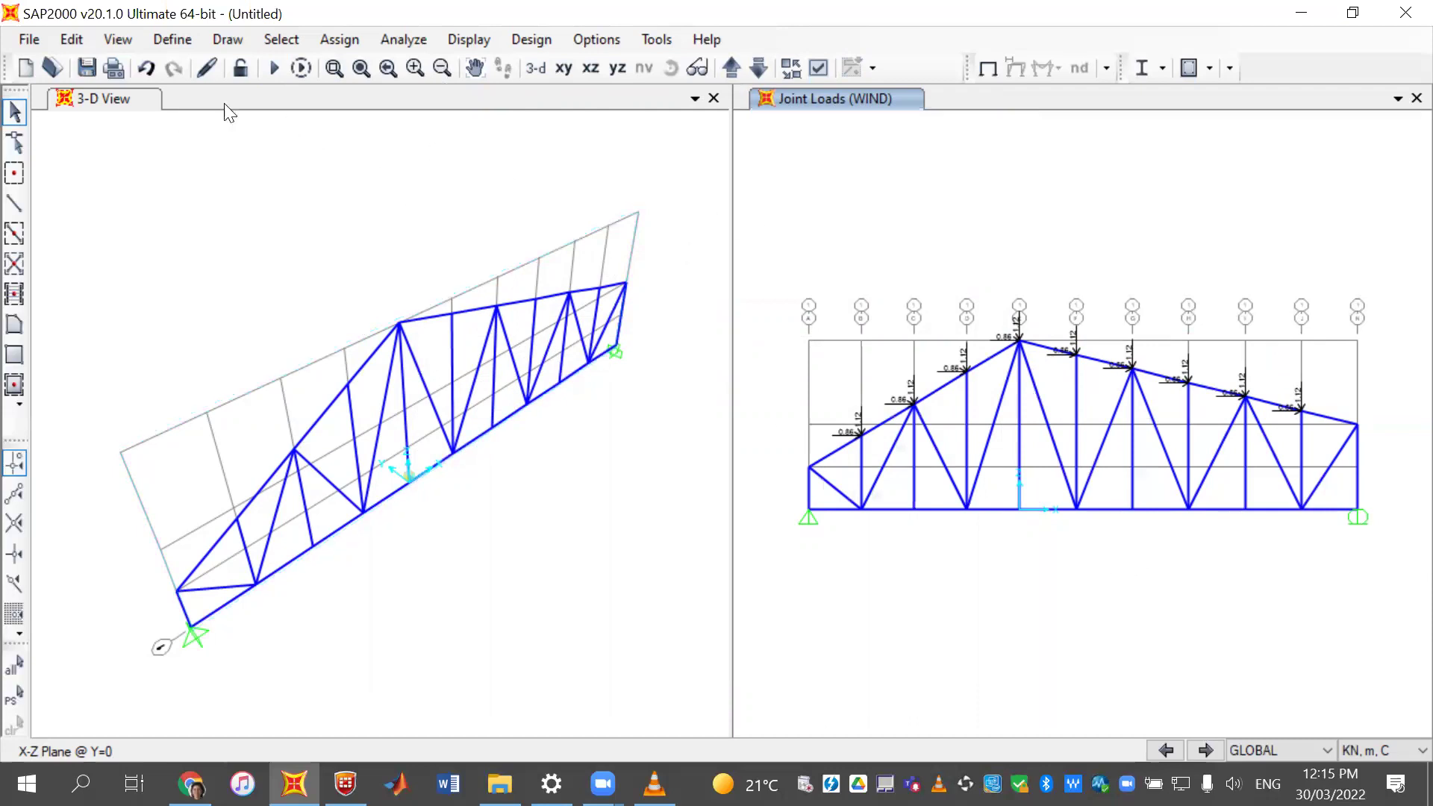
# - Set the analysis options to the XZ-plane Plane Frame degrees of freedom (UX, UZ, RY)
pyautogui.click(282, 65)
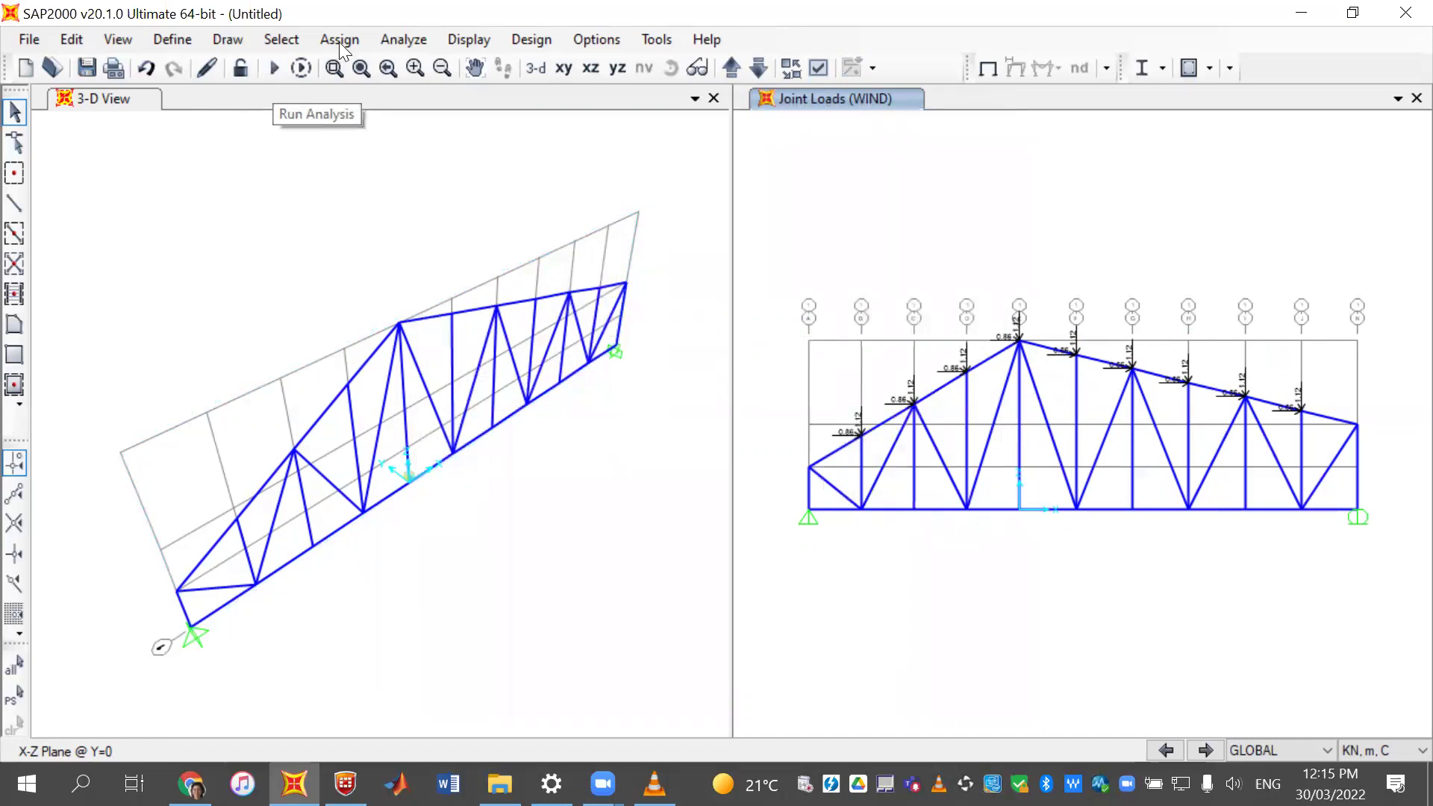
pyautogui.click(398, 41)
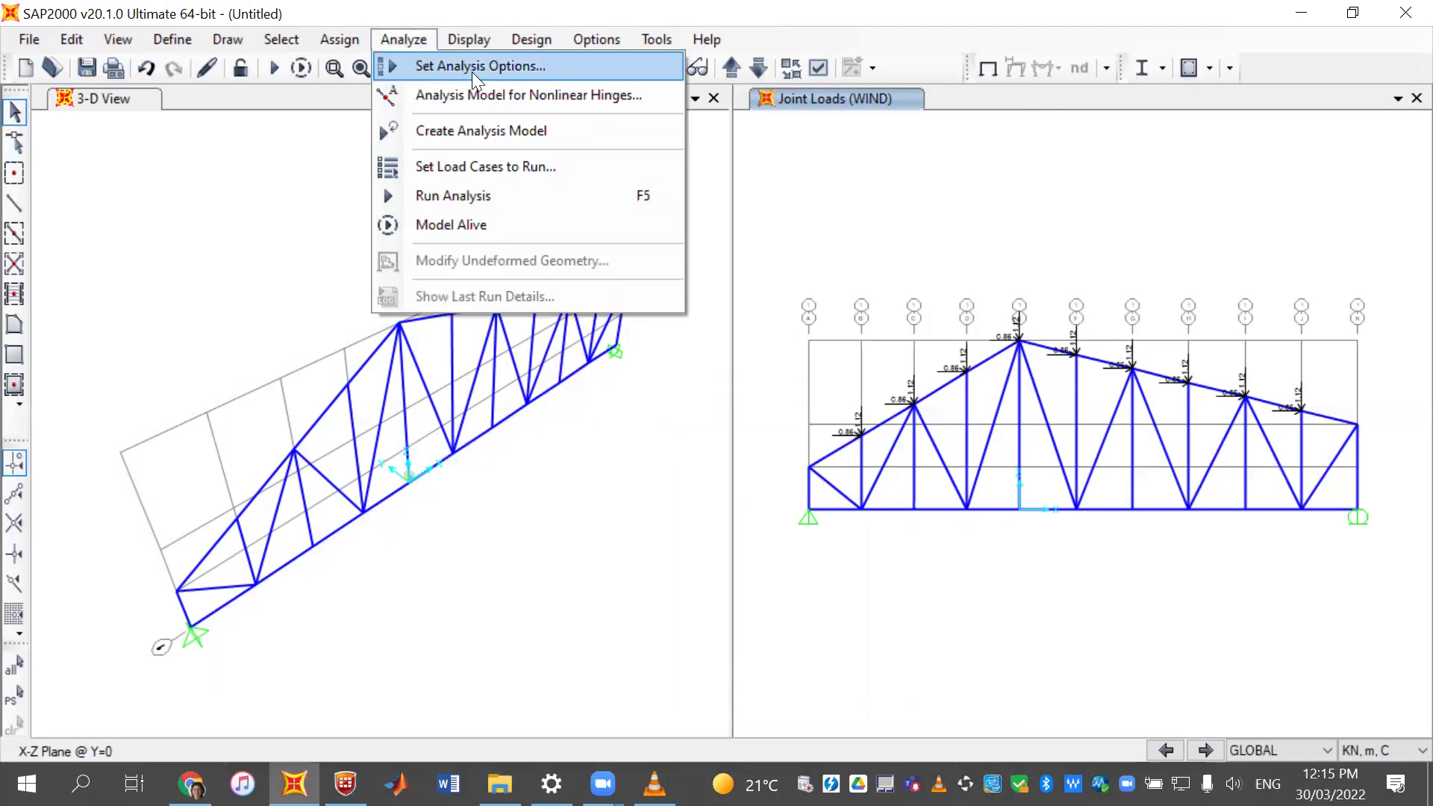
pyautogui.click(530, 69)
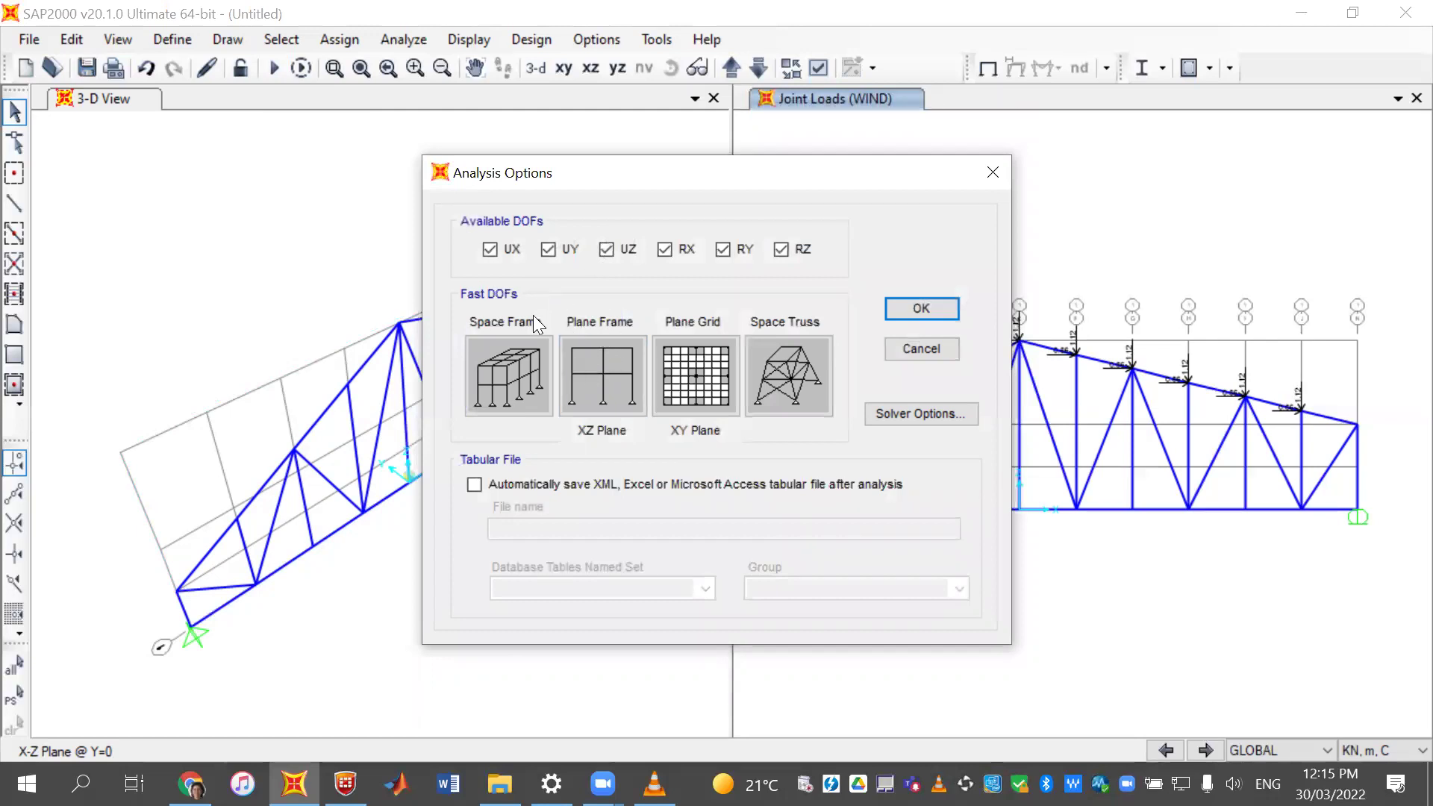
pyautogui.click(589, 368)
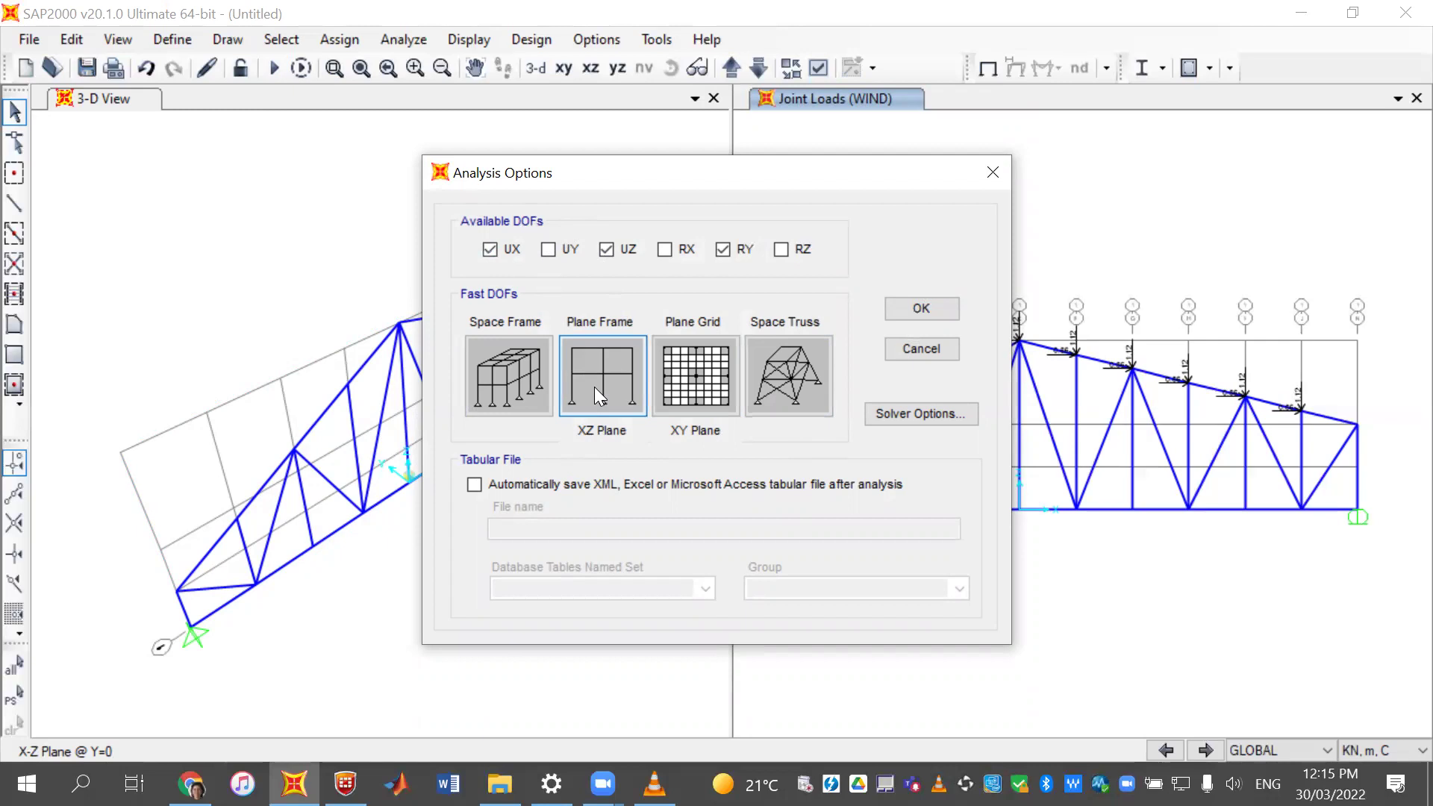
pyautogui.click(938, 315)
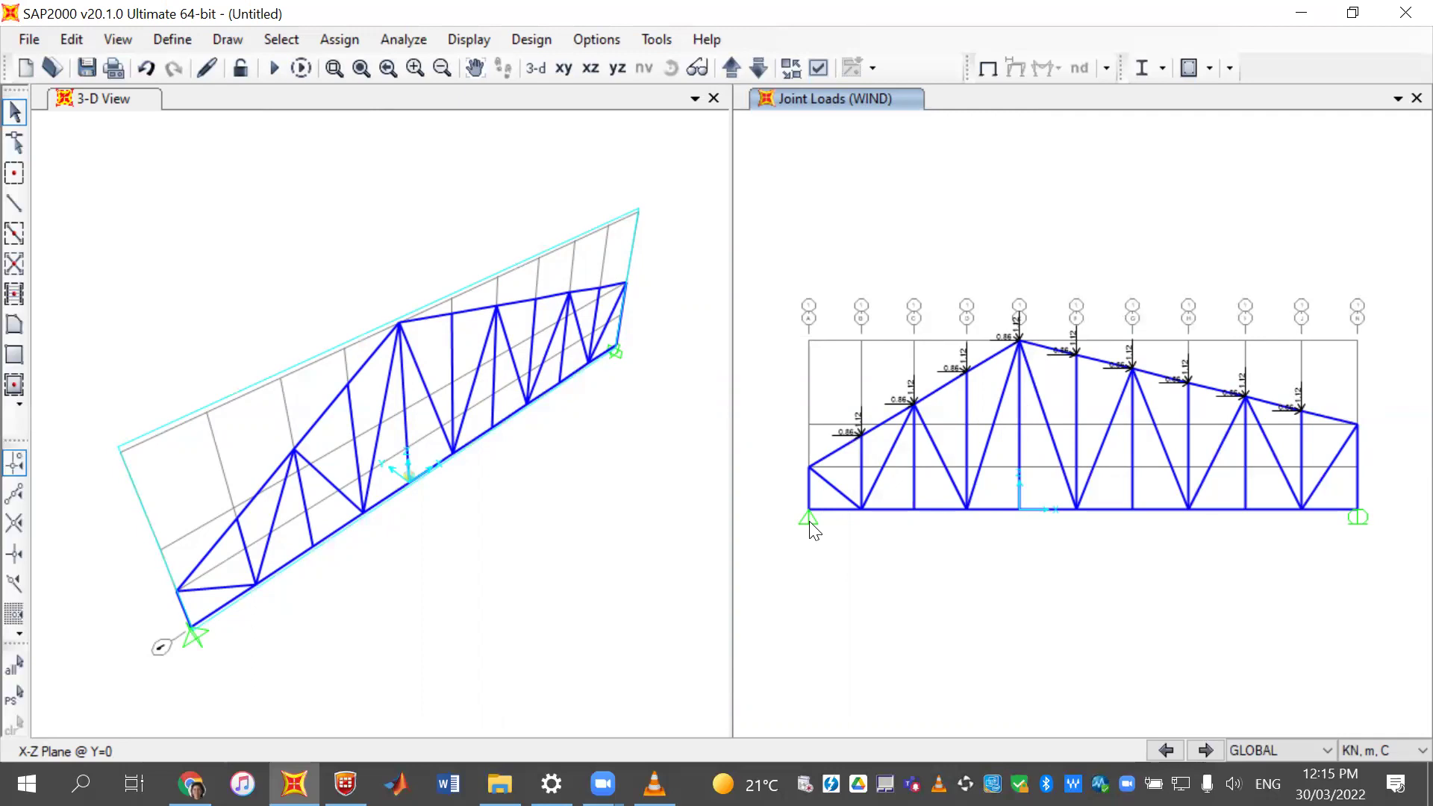
# - Start running all load cases, create a folder named SAP MODEL for the model file, and open it
pyautogui.click(272, 69)
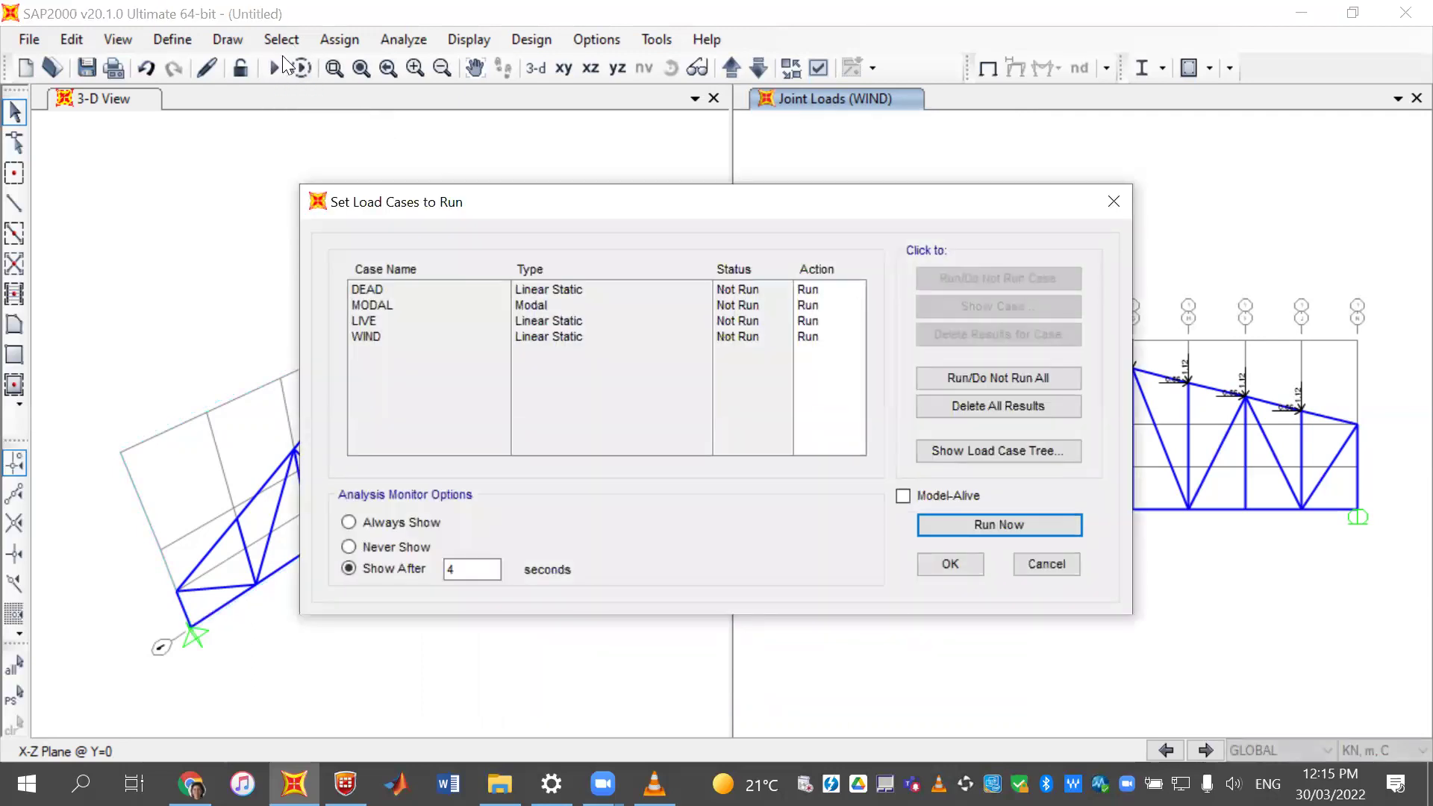
pyautogui.click(1069, 521)
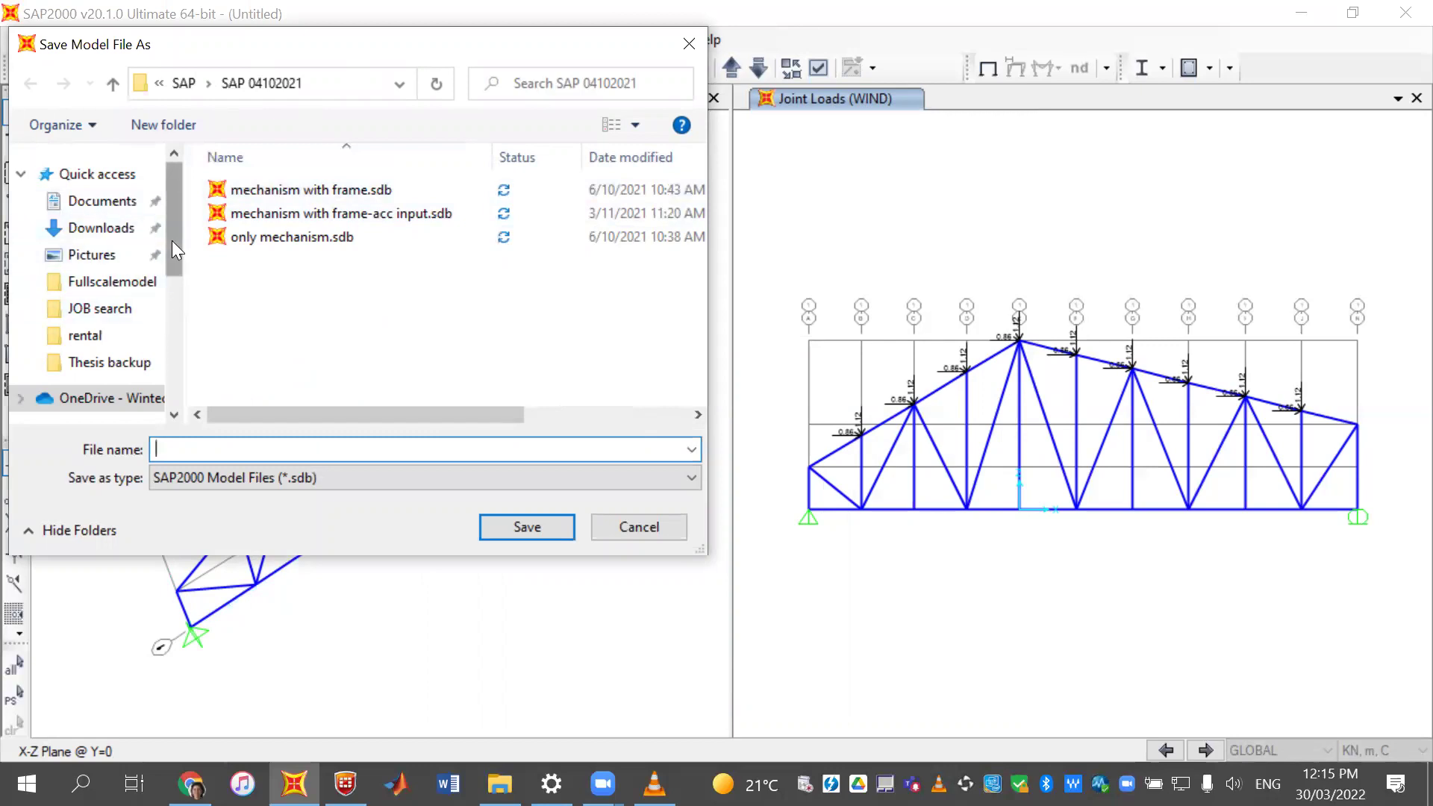
pyautogui.click(184, 136)
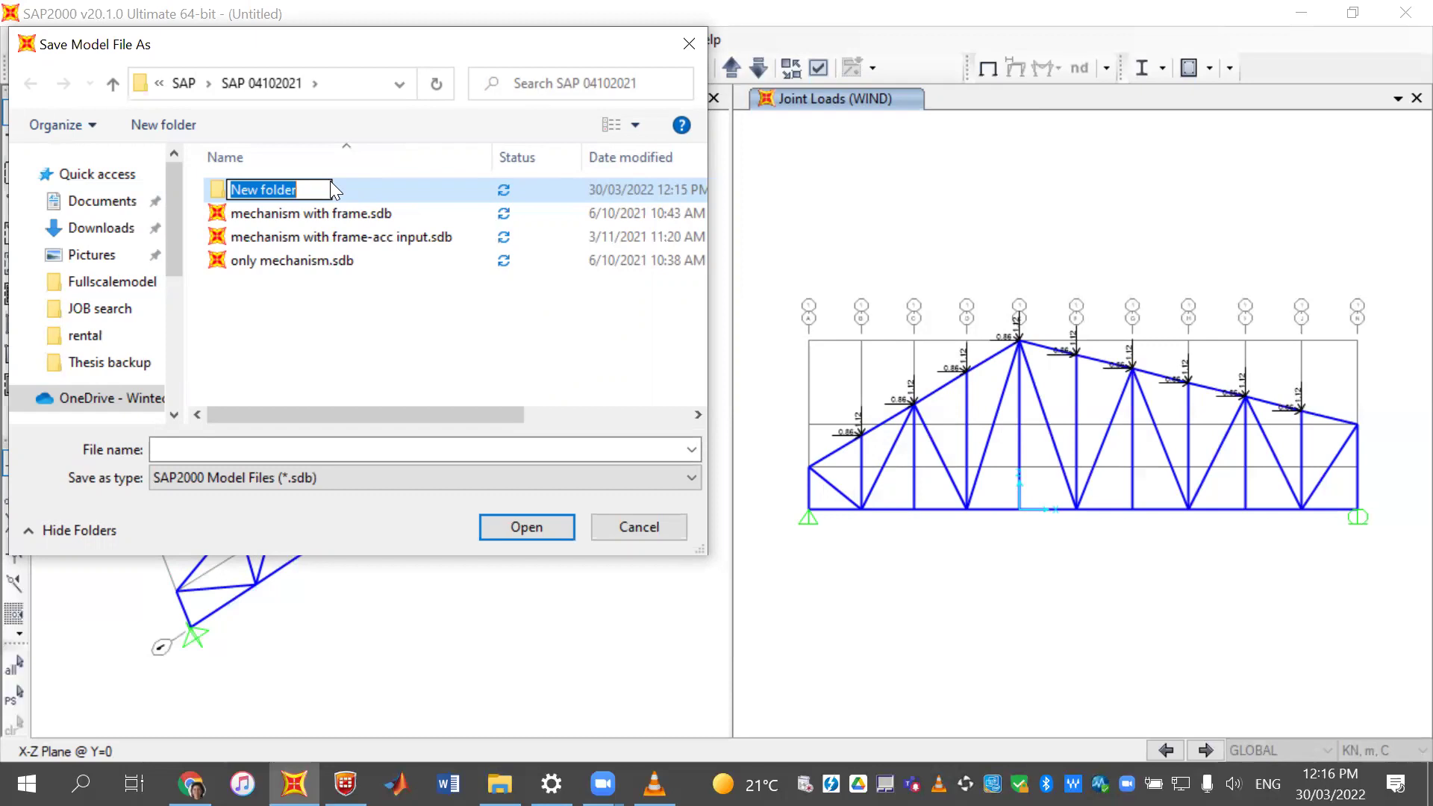
pyautogui.write('SAP MODEL')
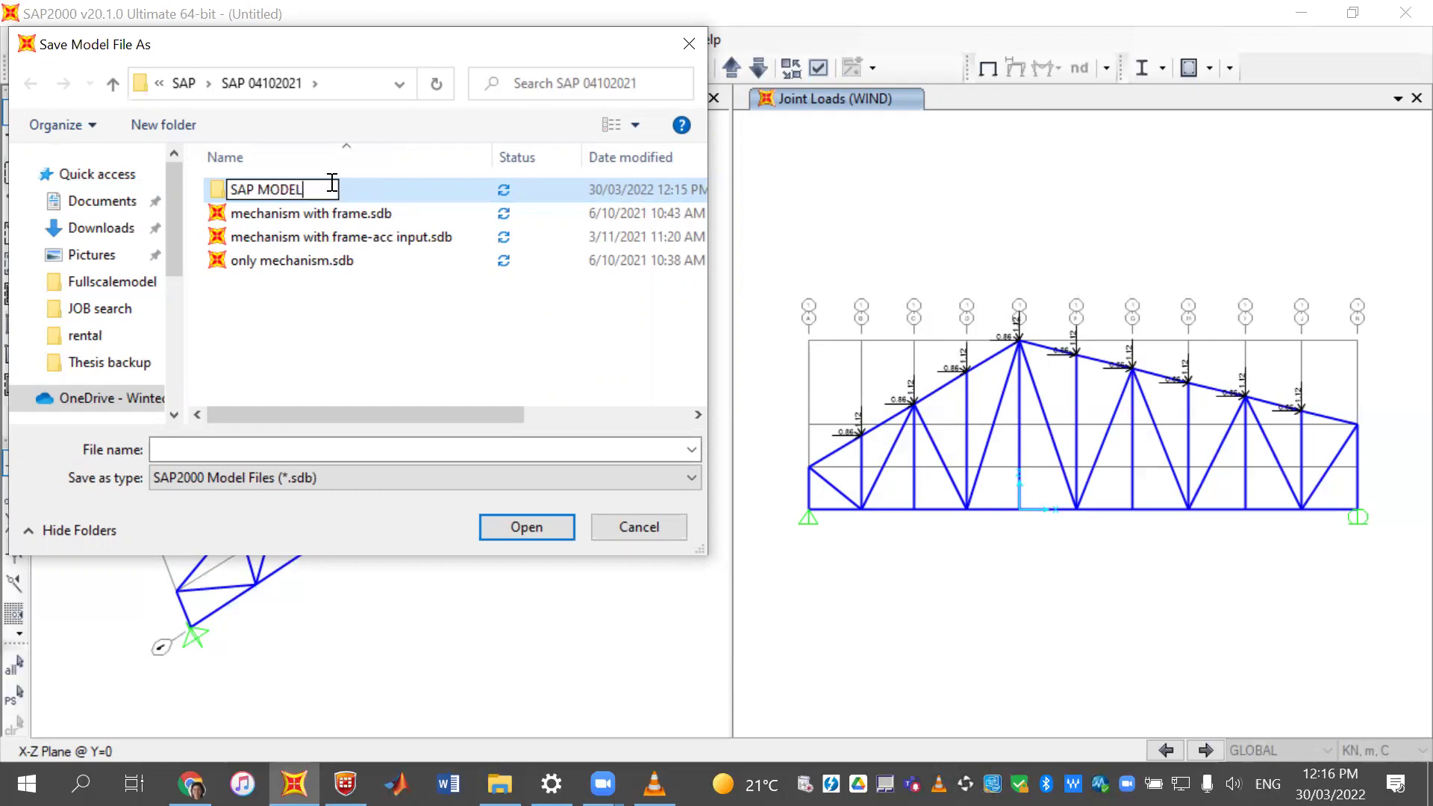
pyautogui.press('Return')
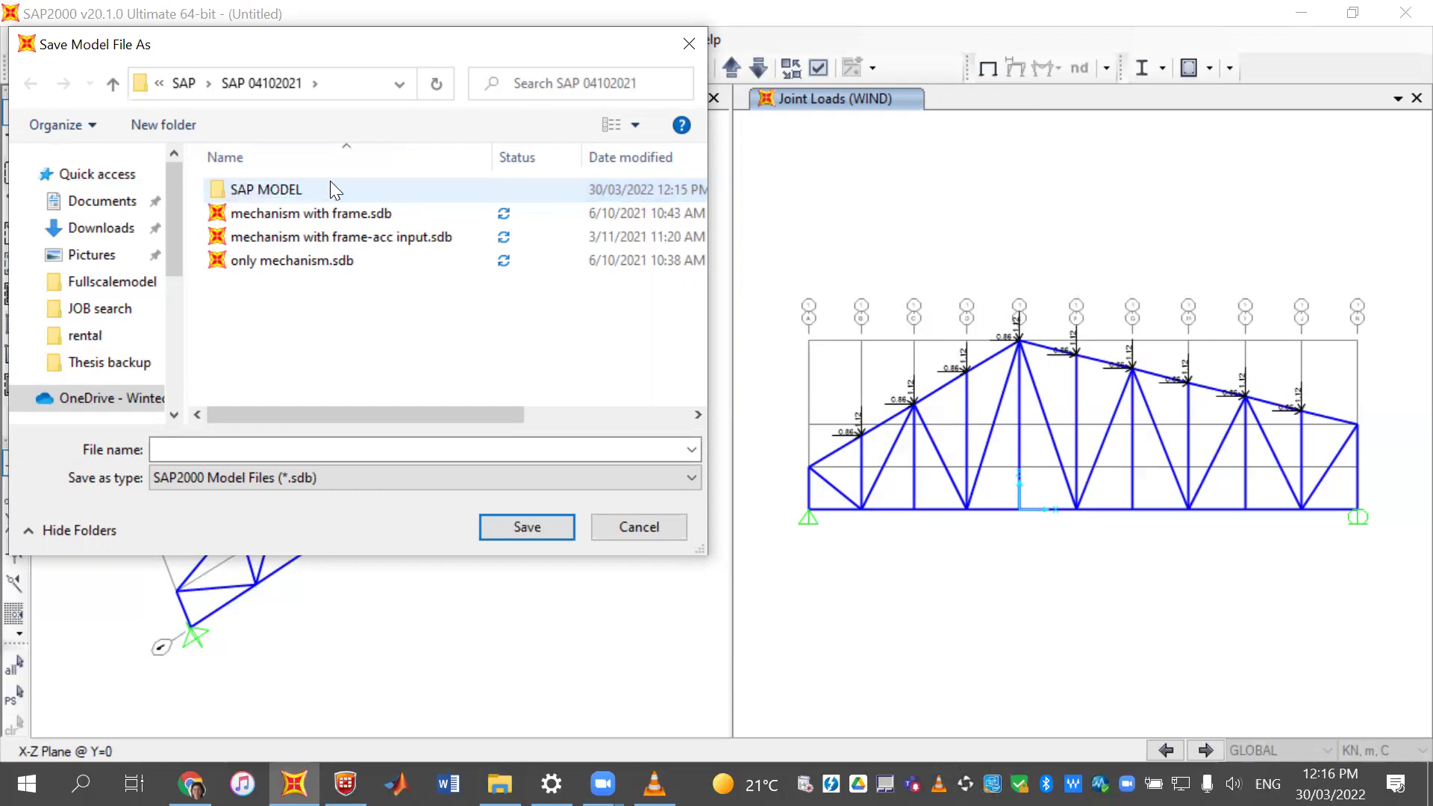
pyautogui.doubleClick(265, 190)
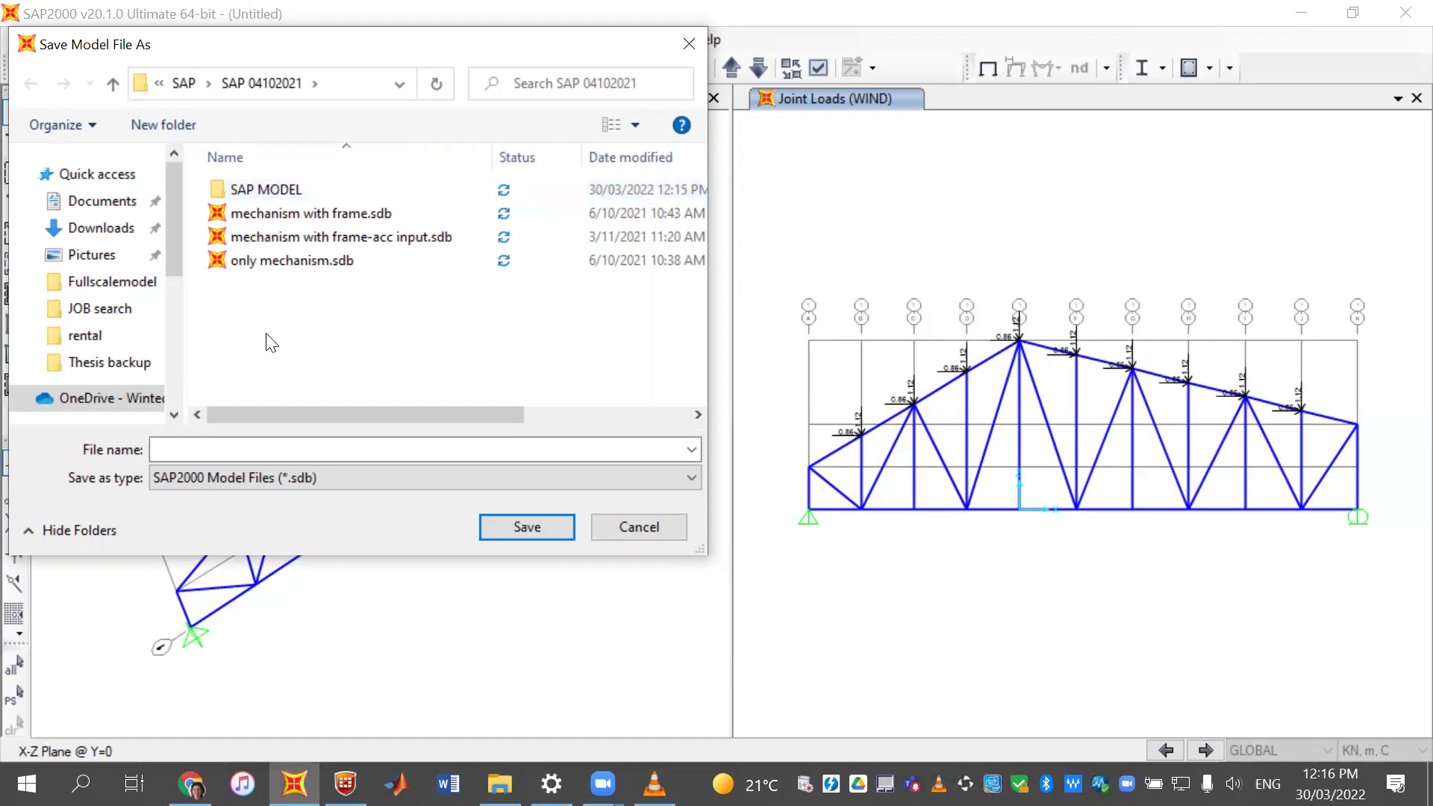
# - Save the model as 30032022TRUSS in the SAP MODEL folder so that the analysis runs
pyautogui.click(252, 452)
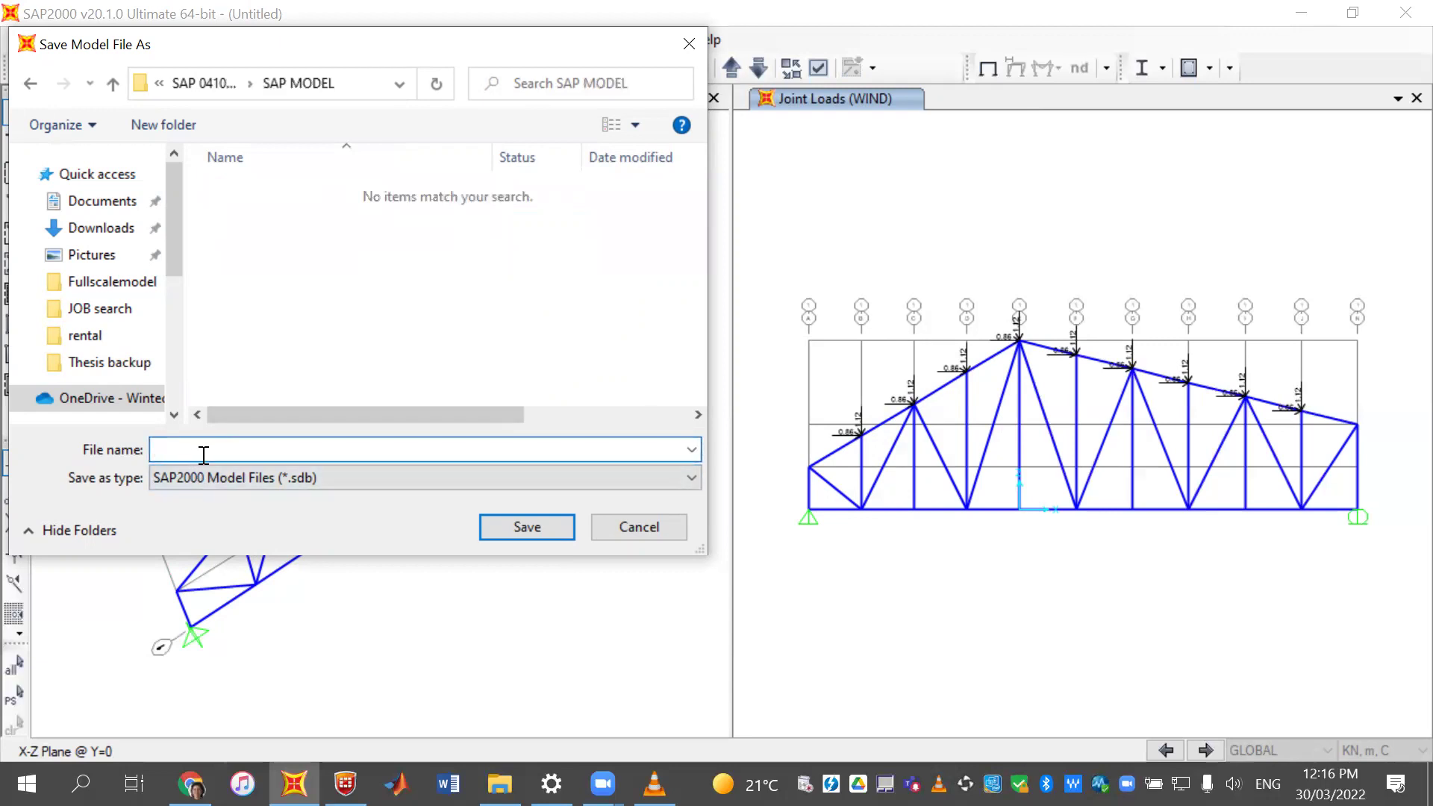
pyautogui.write('3003')
pyautogui.write('2022')
pyautogui.write('TRUSS')
pyautogui.doubleClick(158, 452)
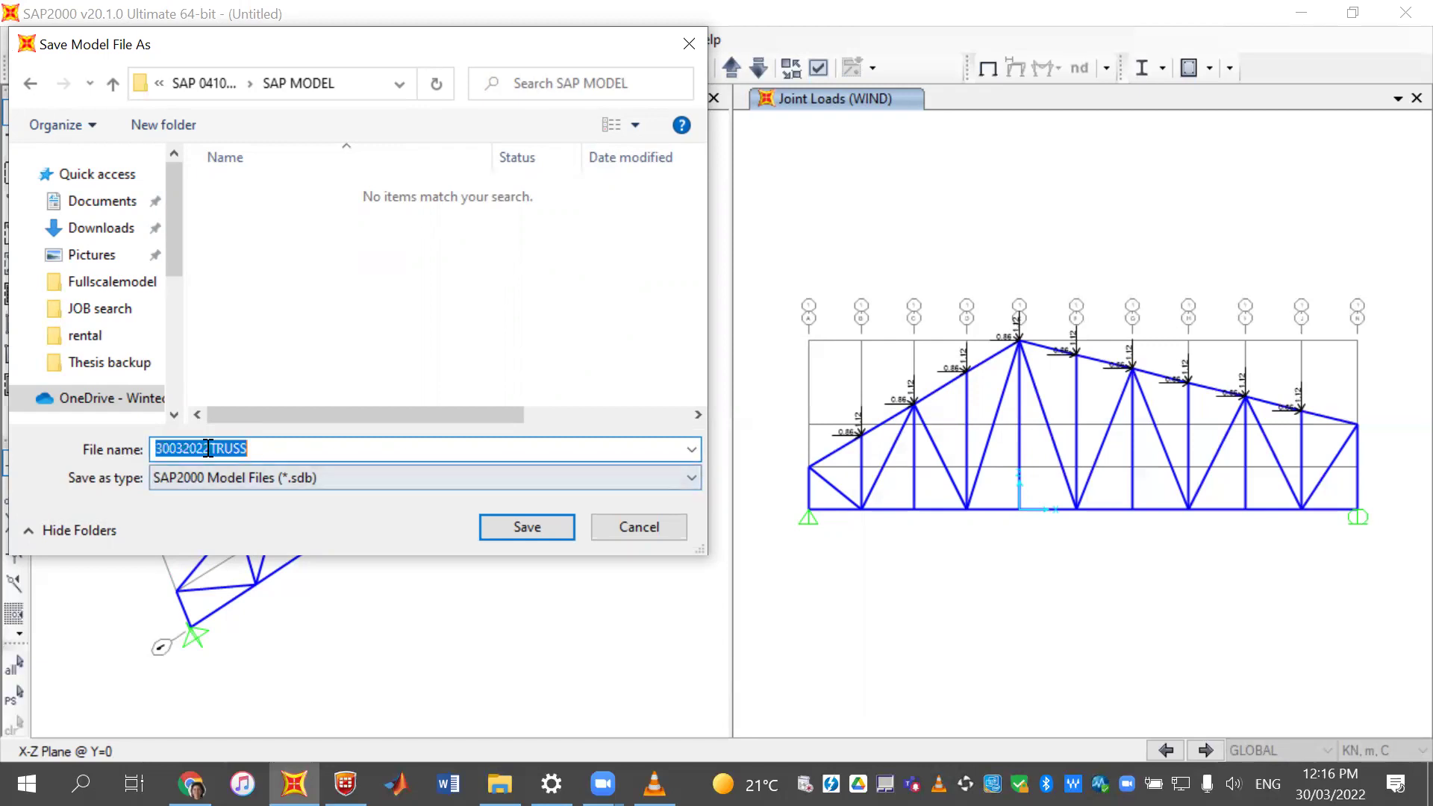
pyautogui.click(209, 453)
pyautogui.click(521, 532)
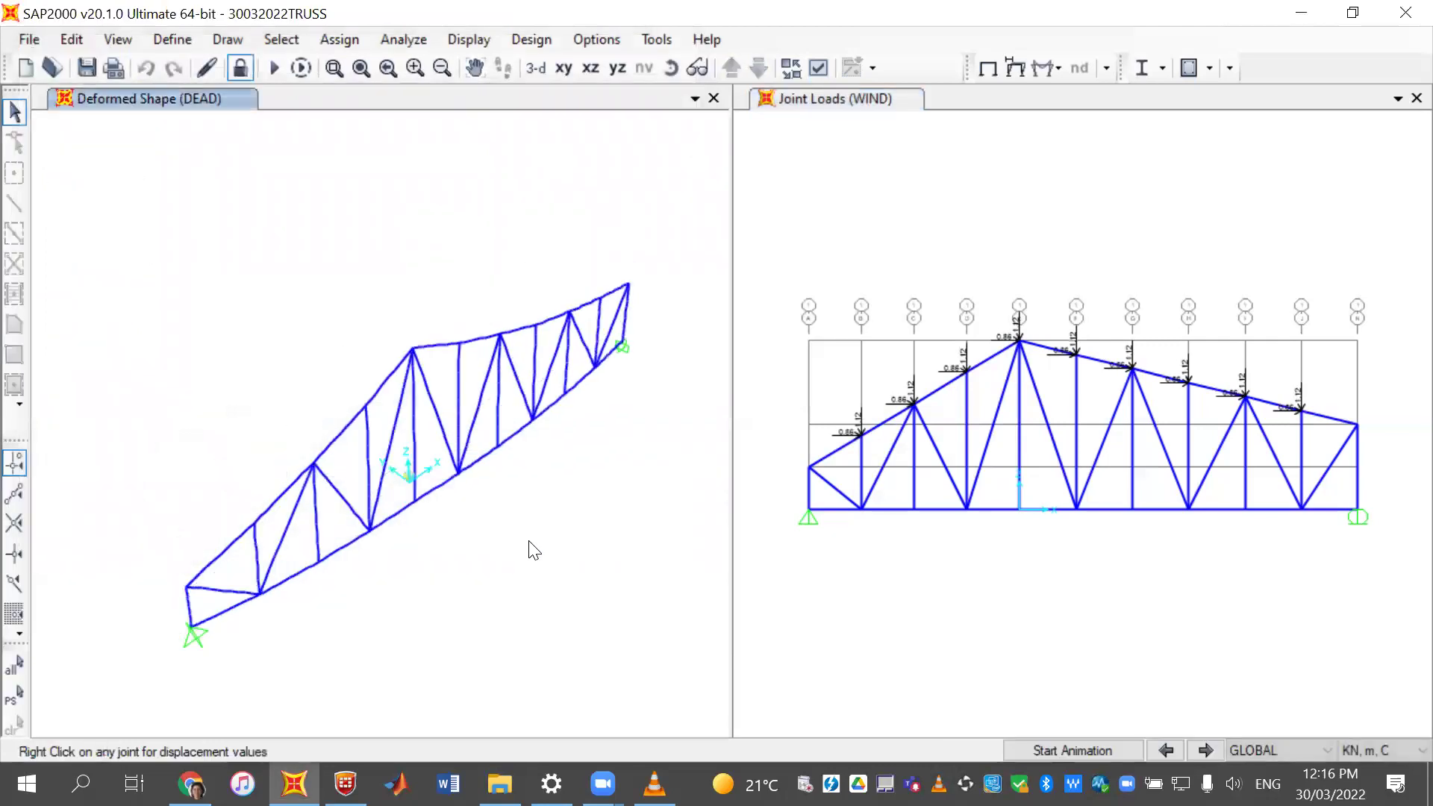
# - Display the axial force diagram with values for the 1.2G+WU combination in the X-Z elevation view, and widen that view
pyautogui.rightClick(595, 368)
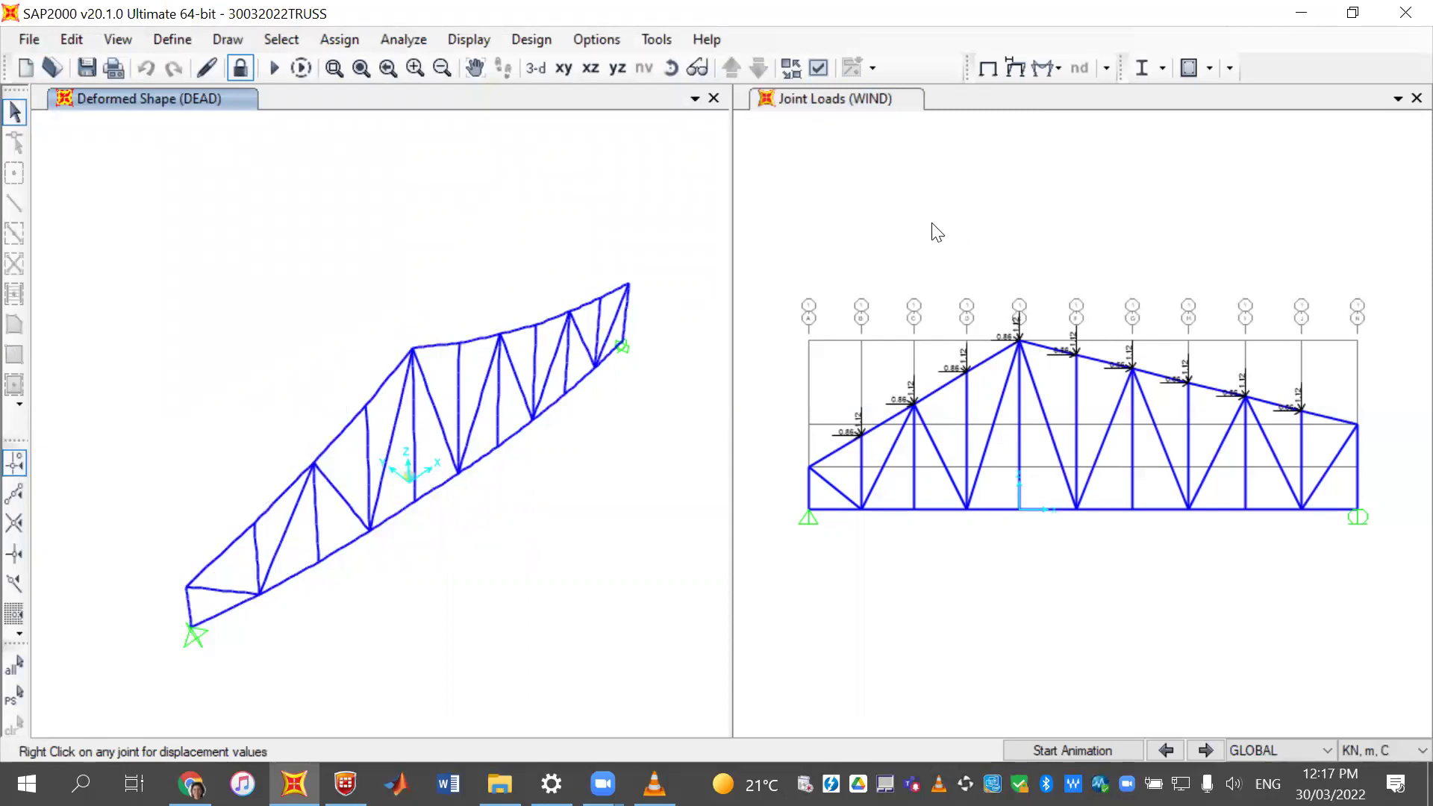
pyautogui.click(929, 166)
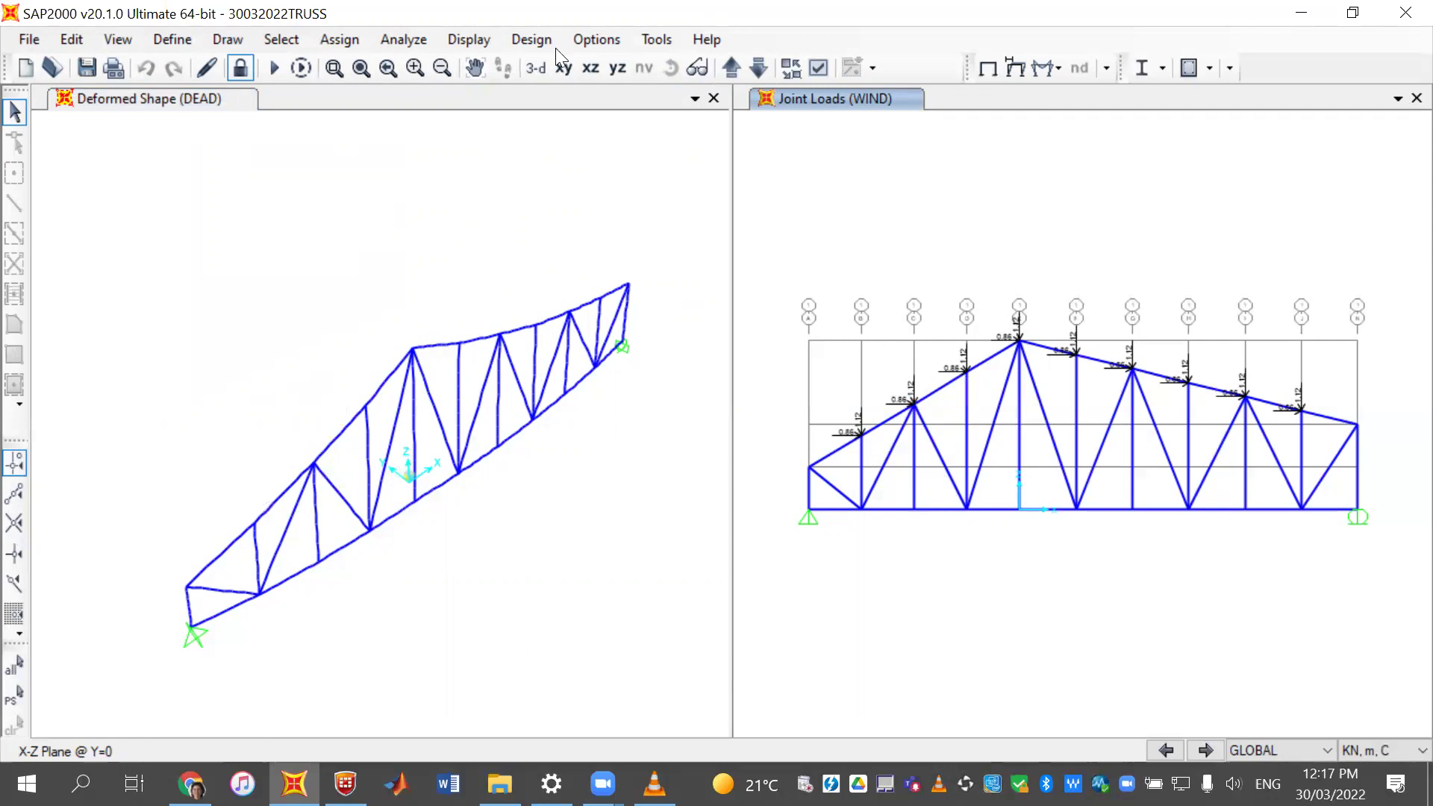
pyautogui.click(478, 40)
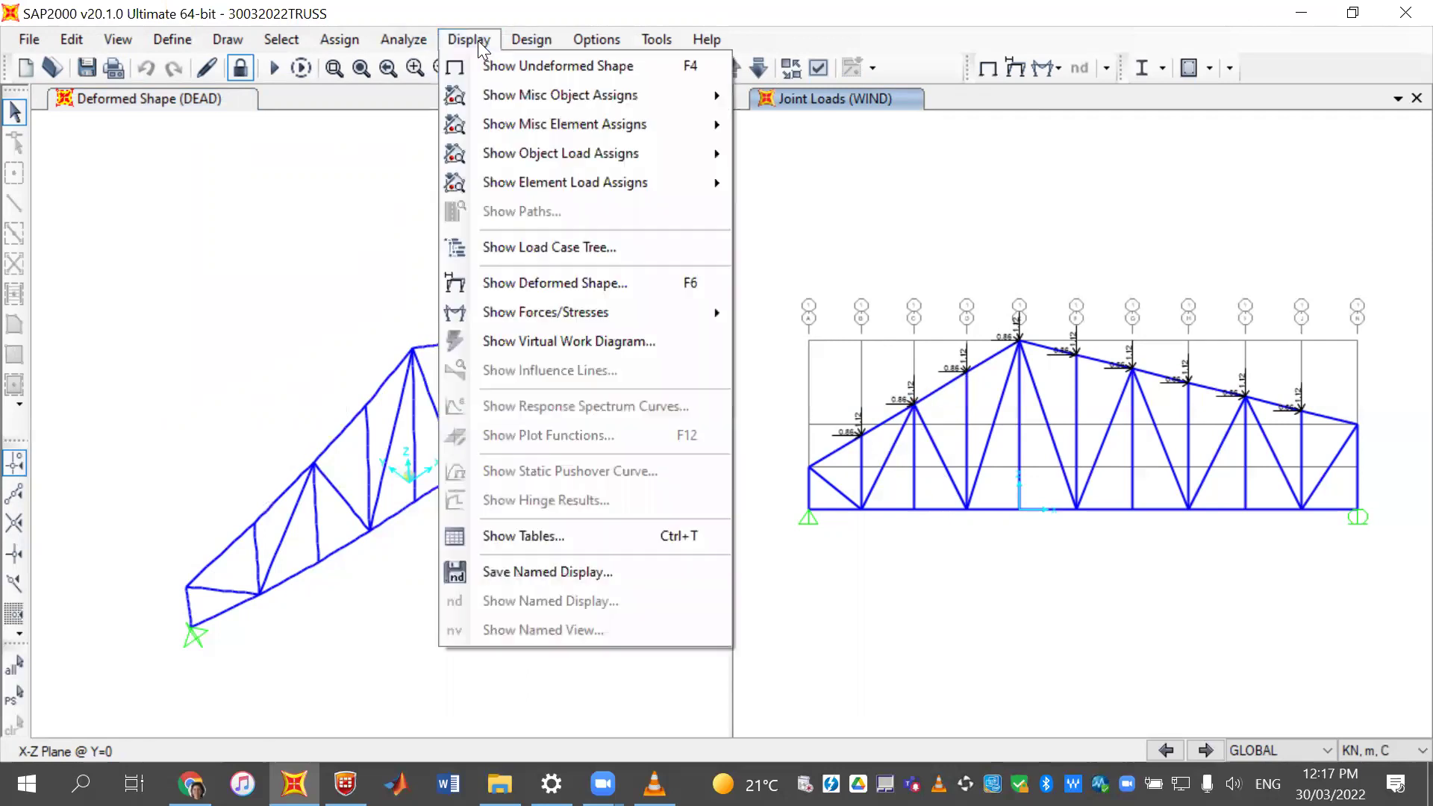
pyautogui.moveTo(494, 313)
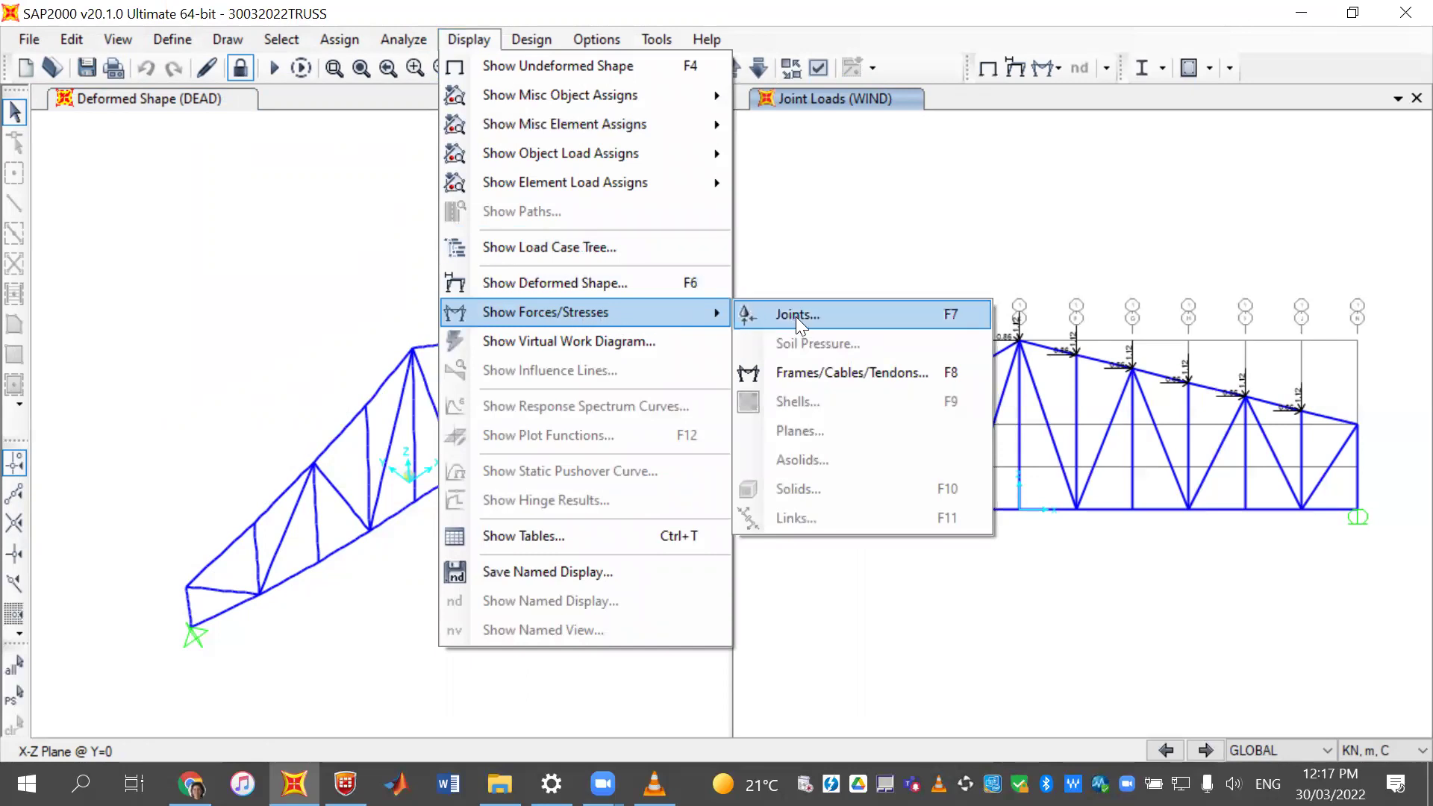
pyautogui.click(823, 378)
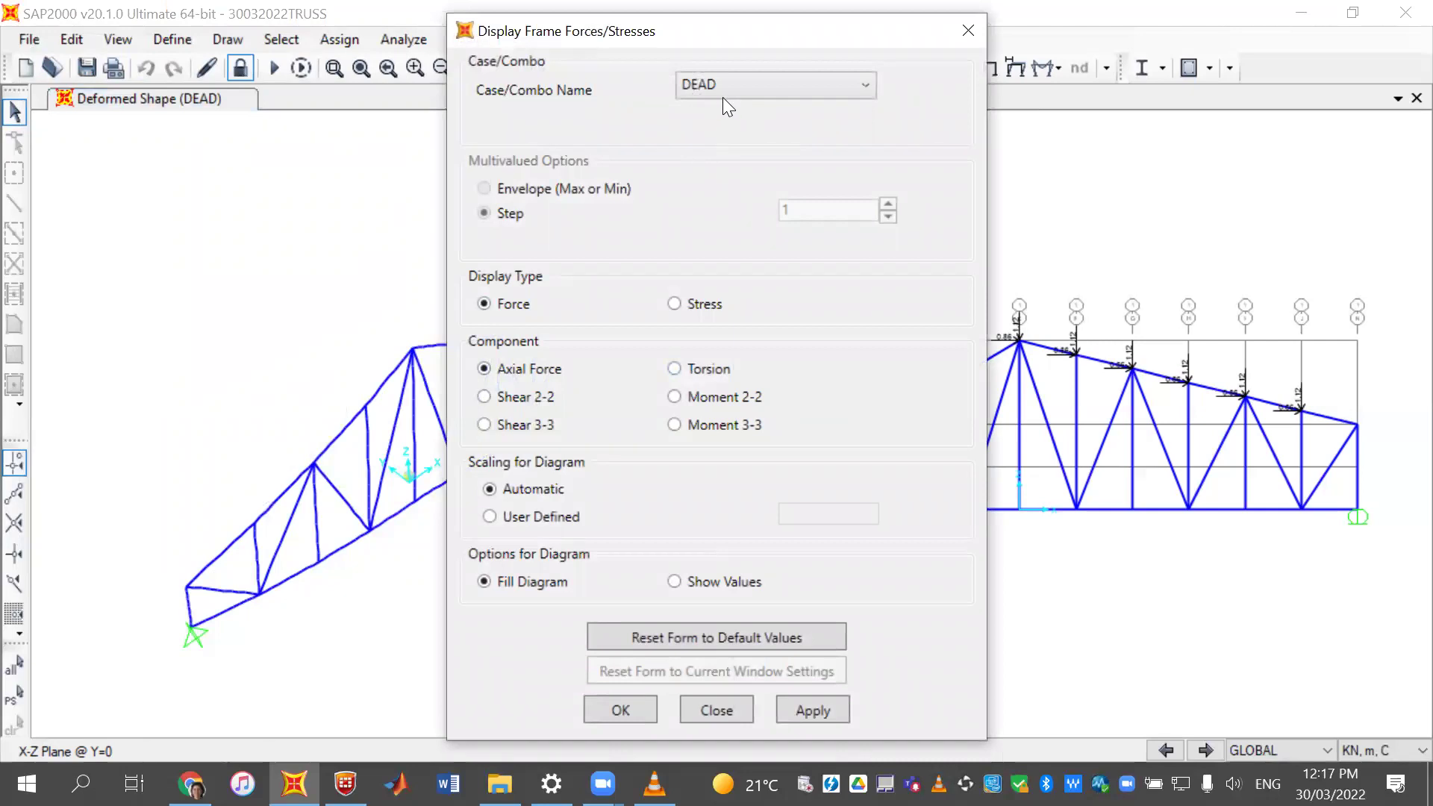
pyautogui.click(726, 87)
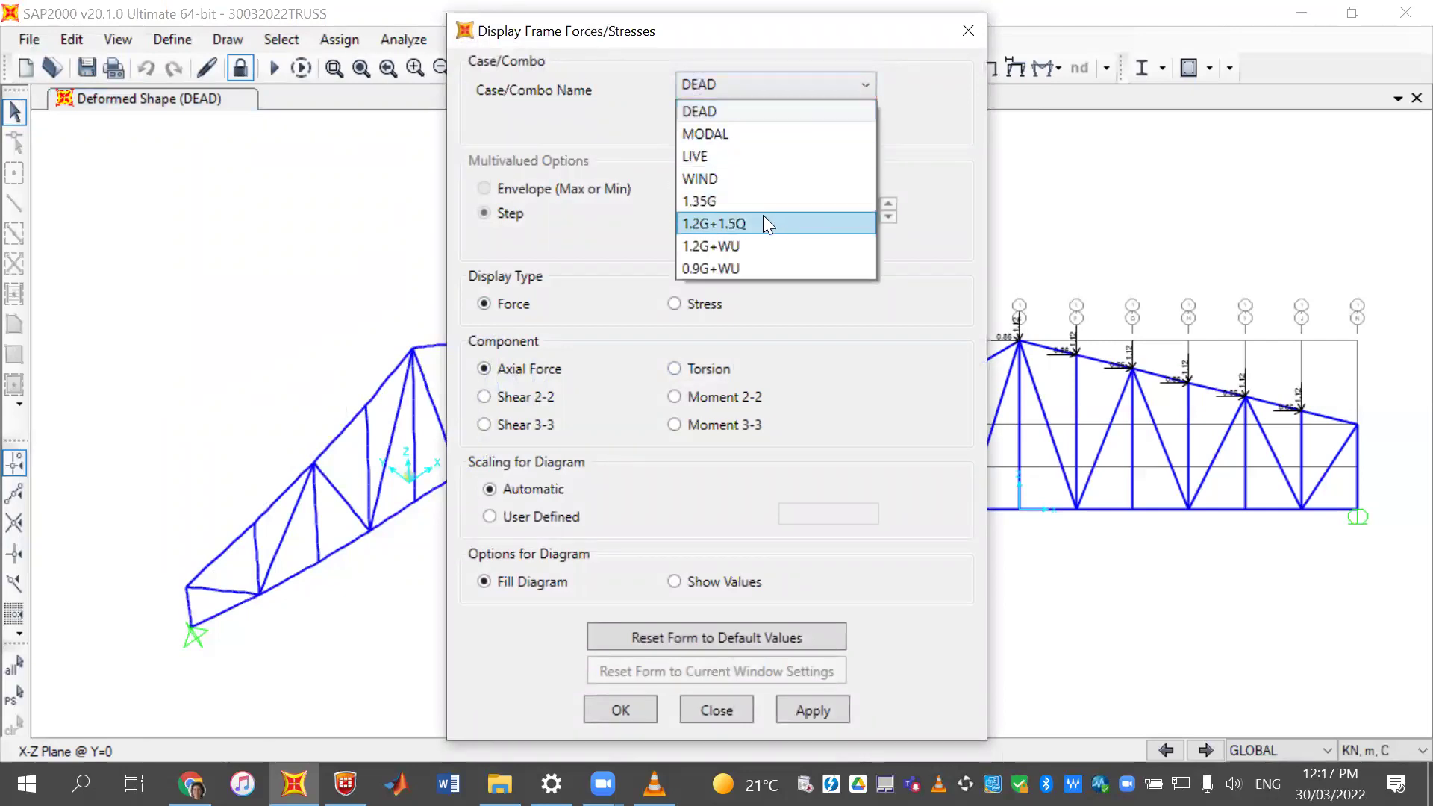
pyautogui.click(701, 248)
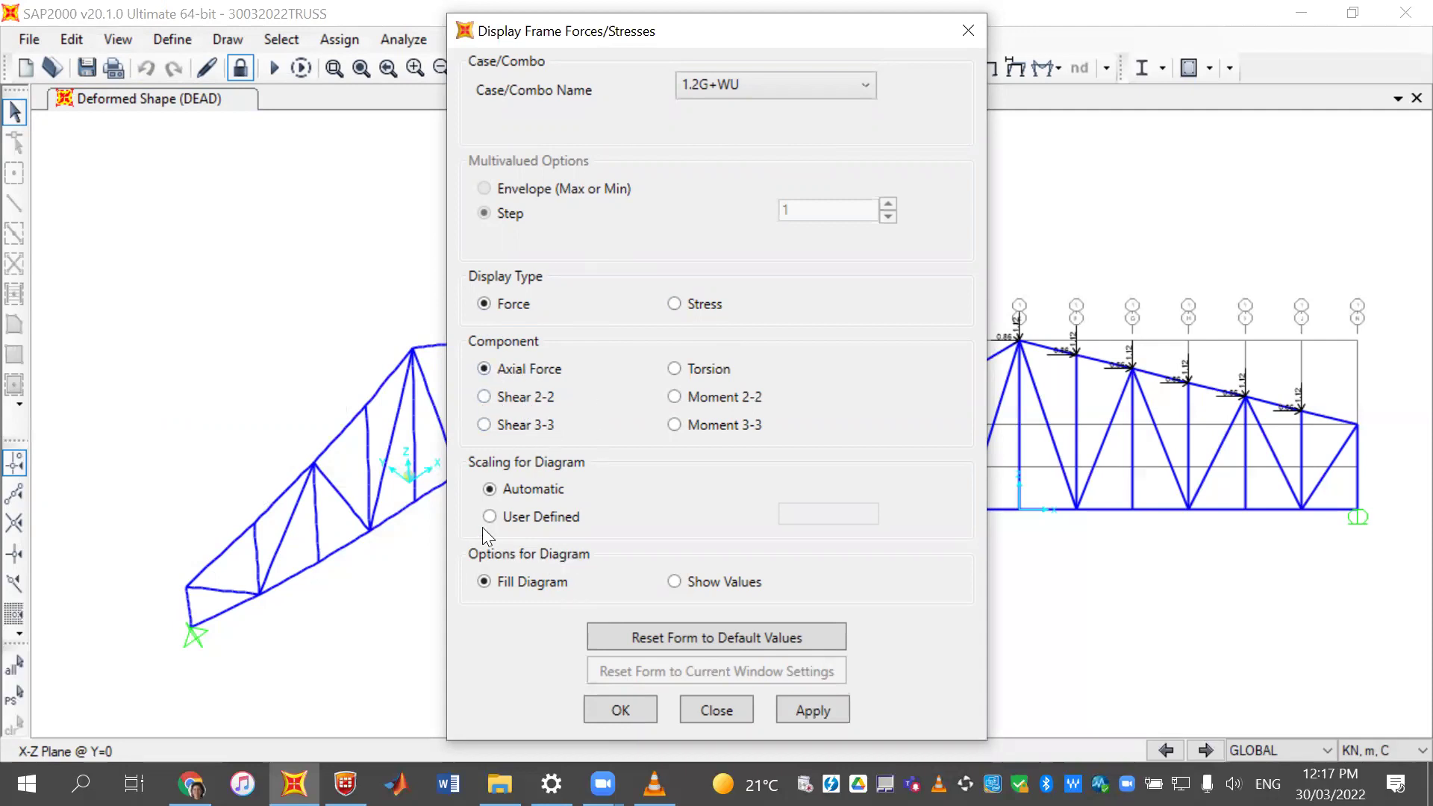
pyautogui.click(715, 583)
pyautogui.click(813, 710)
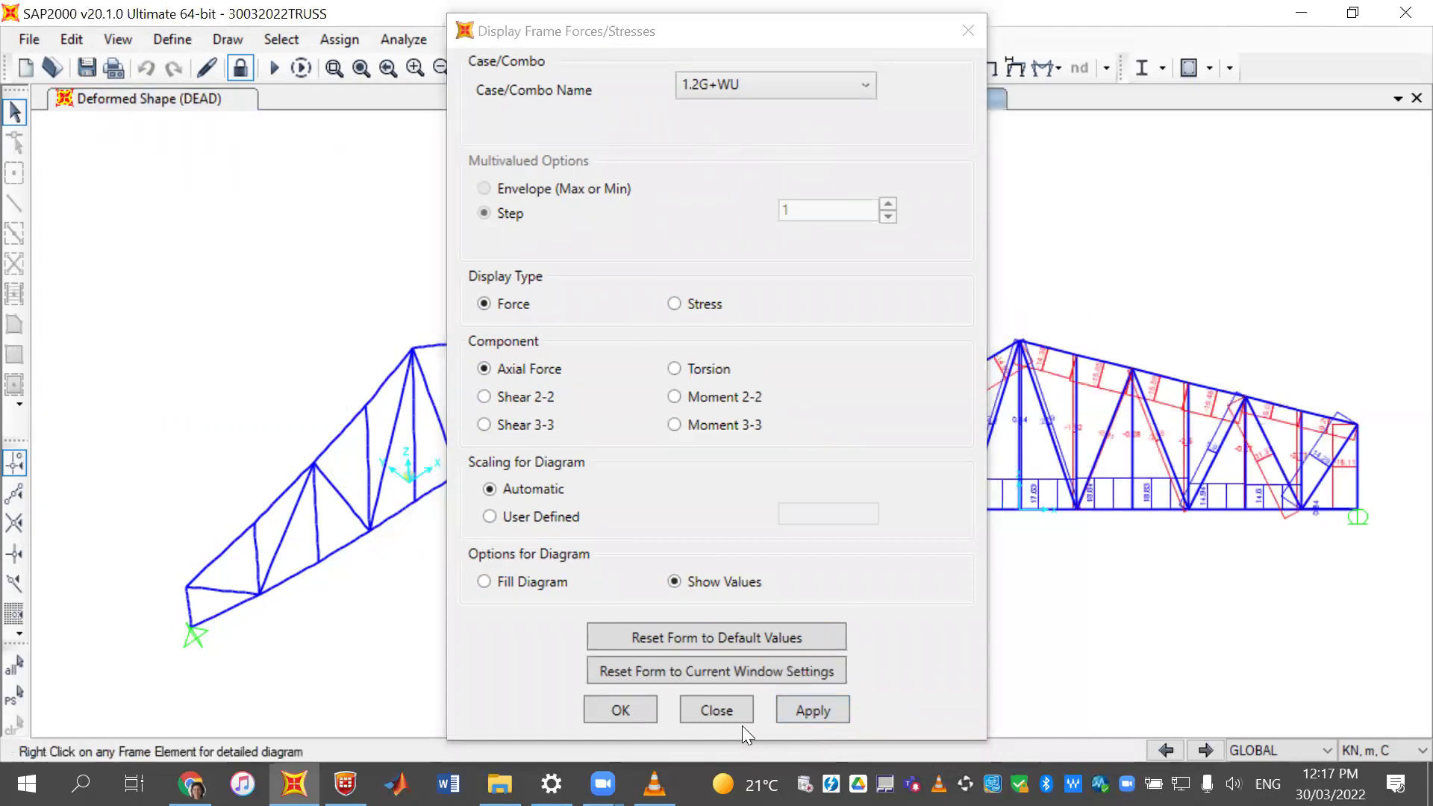
pyautogui.click(645, 715)
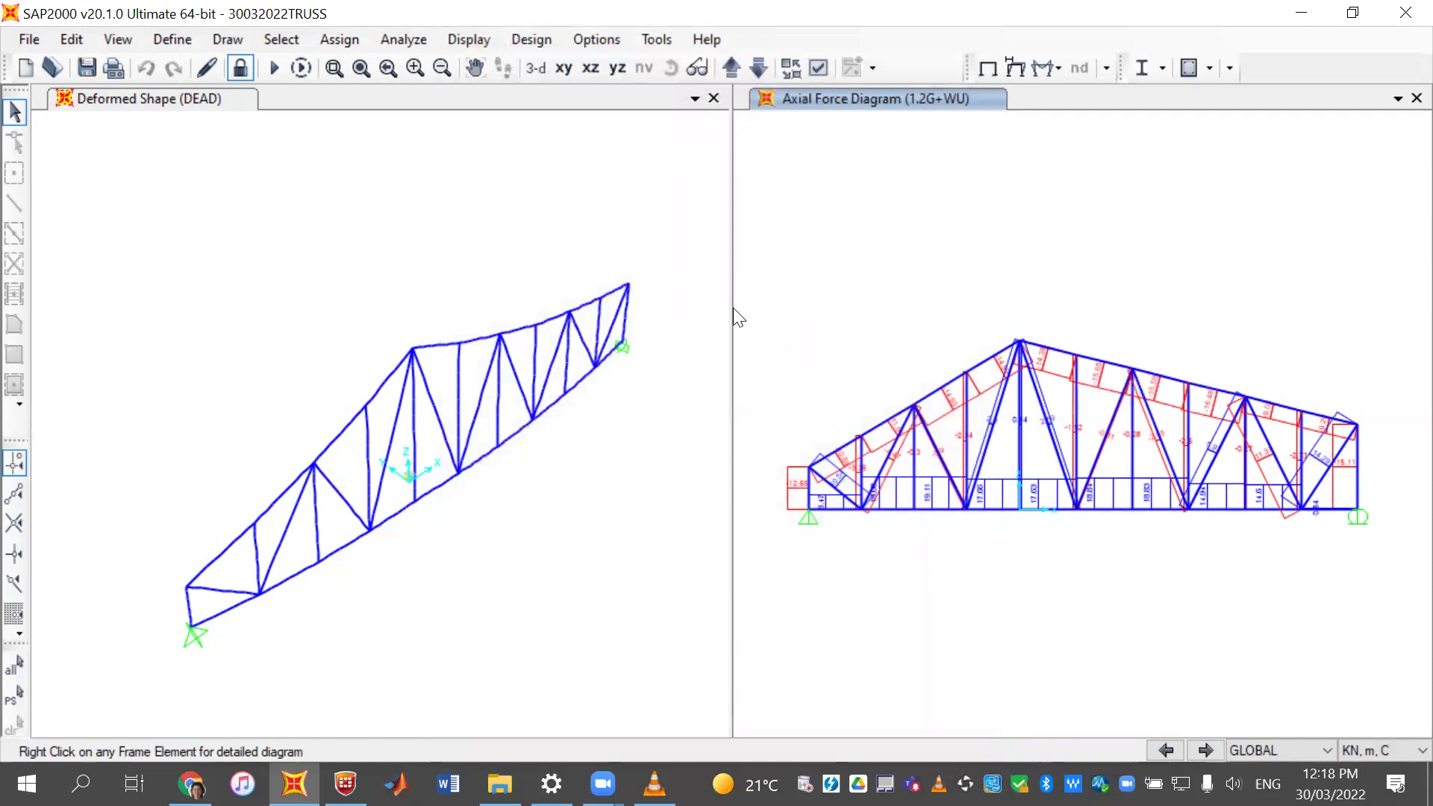
pyautogui.moveTo(732, 307); pyautogui.dragTo(390, 329)
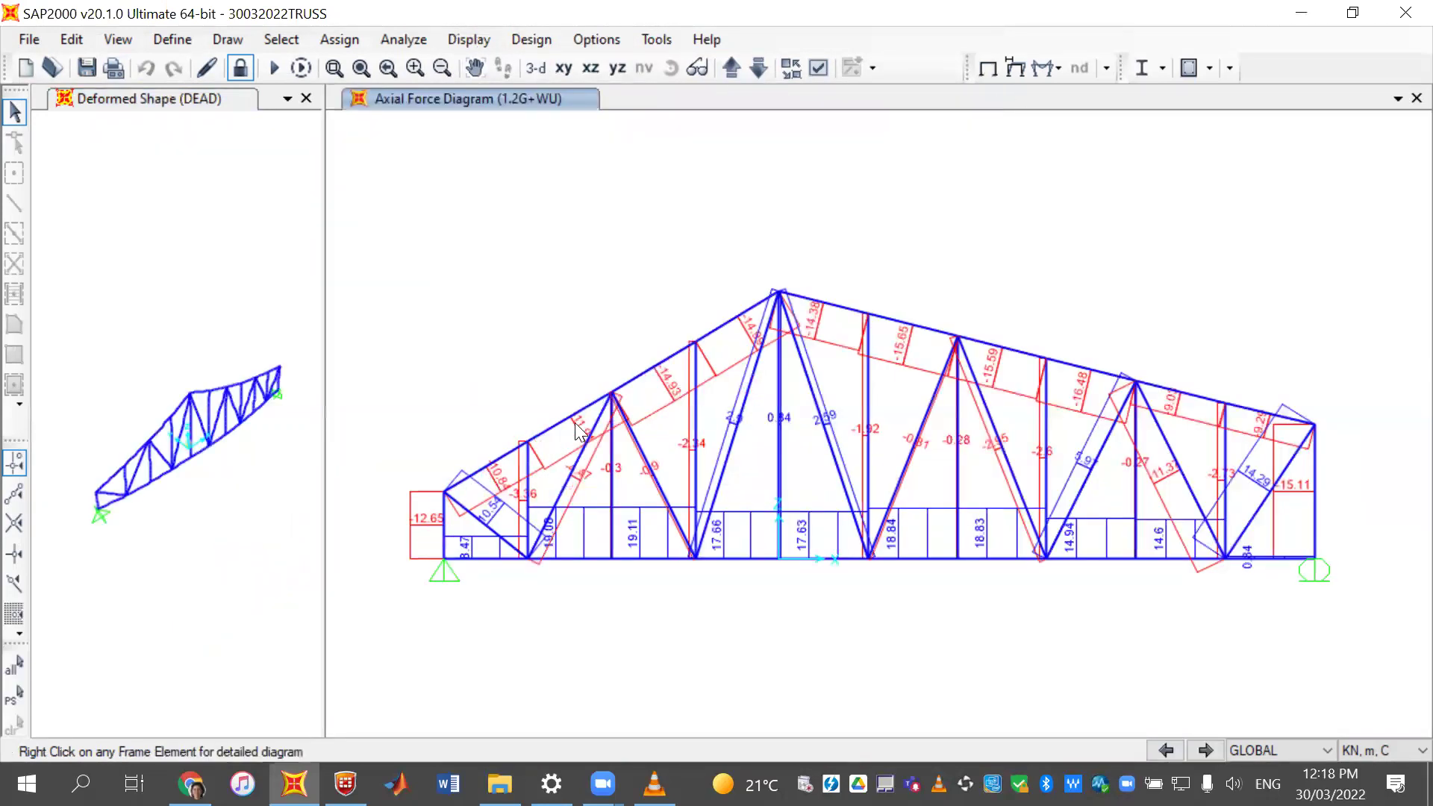
pyautogui.moveTo(528, 478)
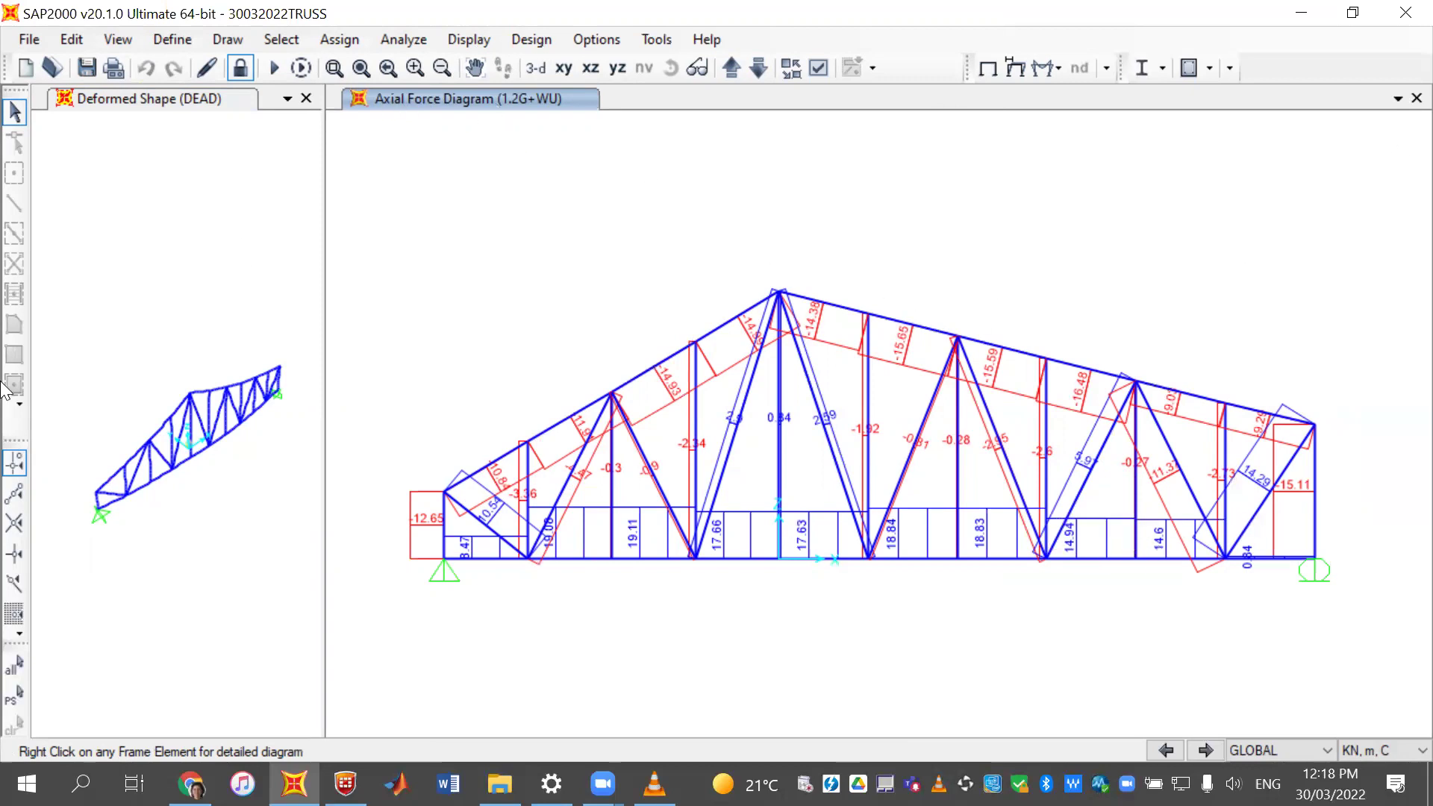
# - Choose the Base Reactions table from the structure output results, with the DEAD, LIVE and WIND load patterns selected
pyautogui.click(484, 43)
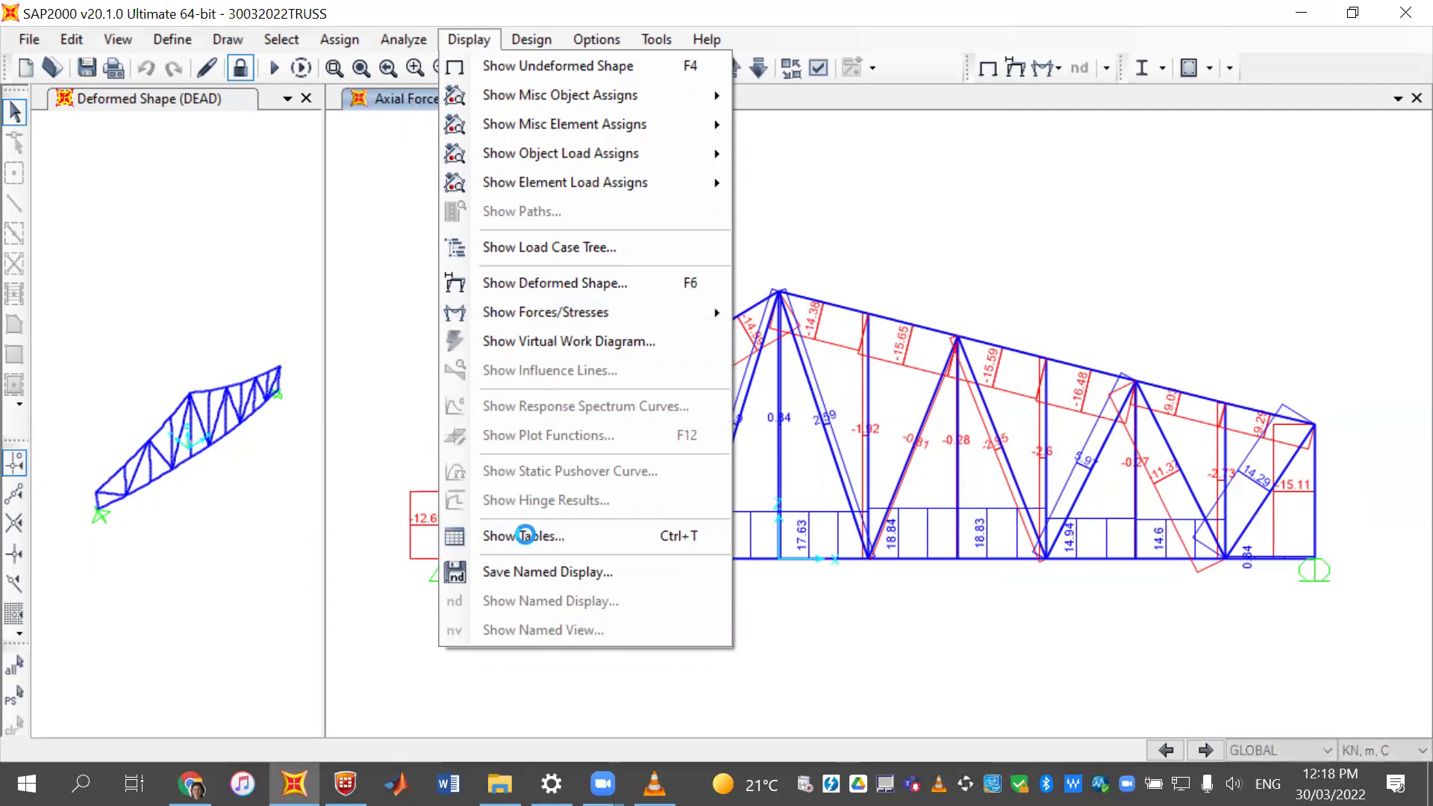
pyautogui.click(527, 535)
pyautogui.click(287, 372)
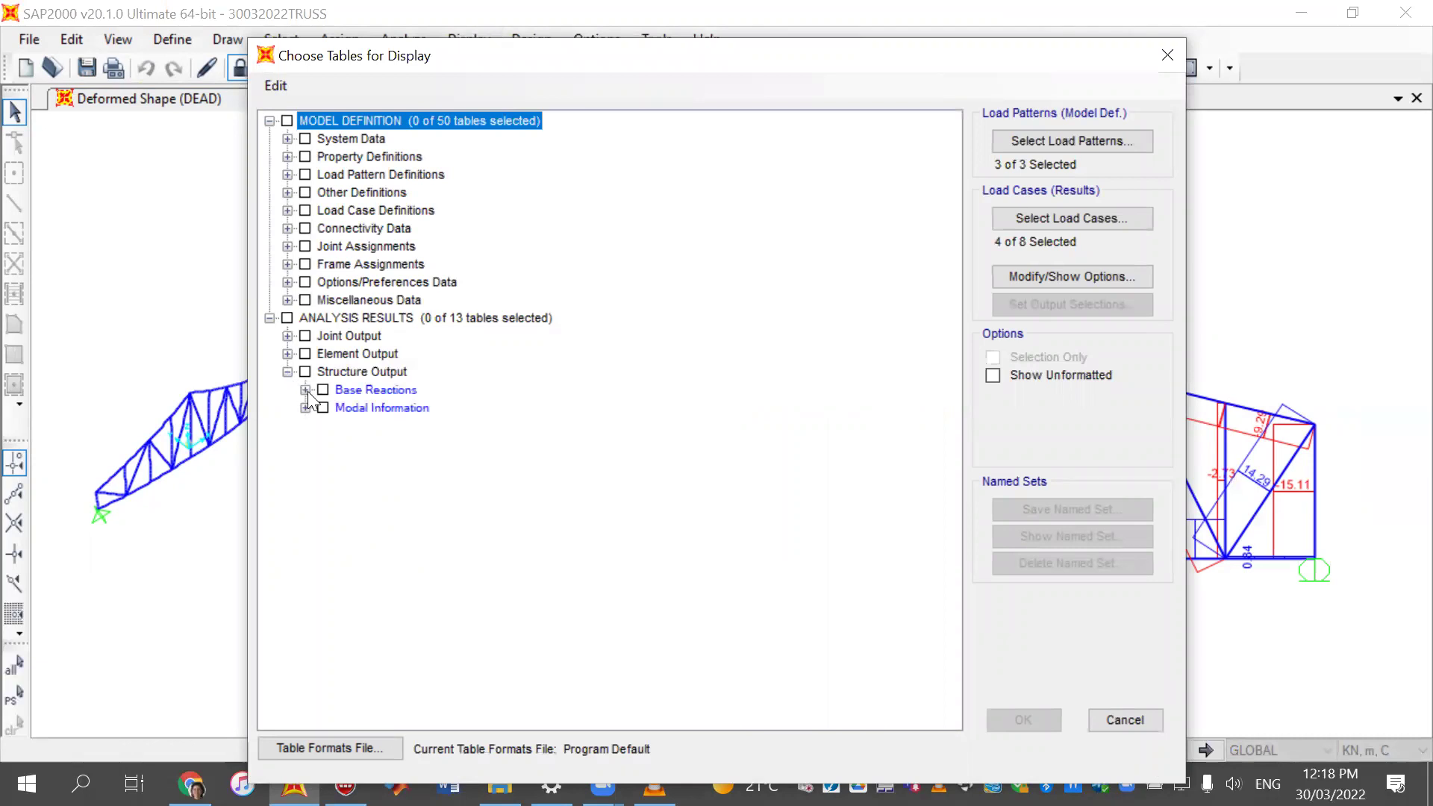
pyautogui.click(305, 390)
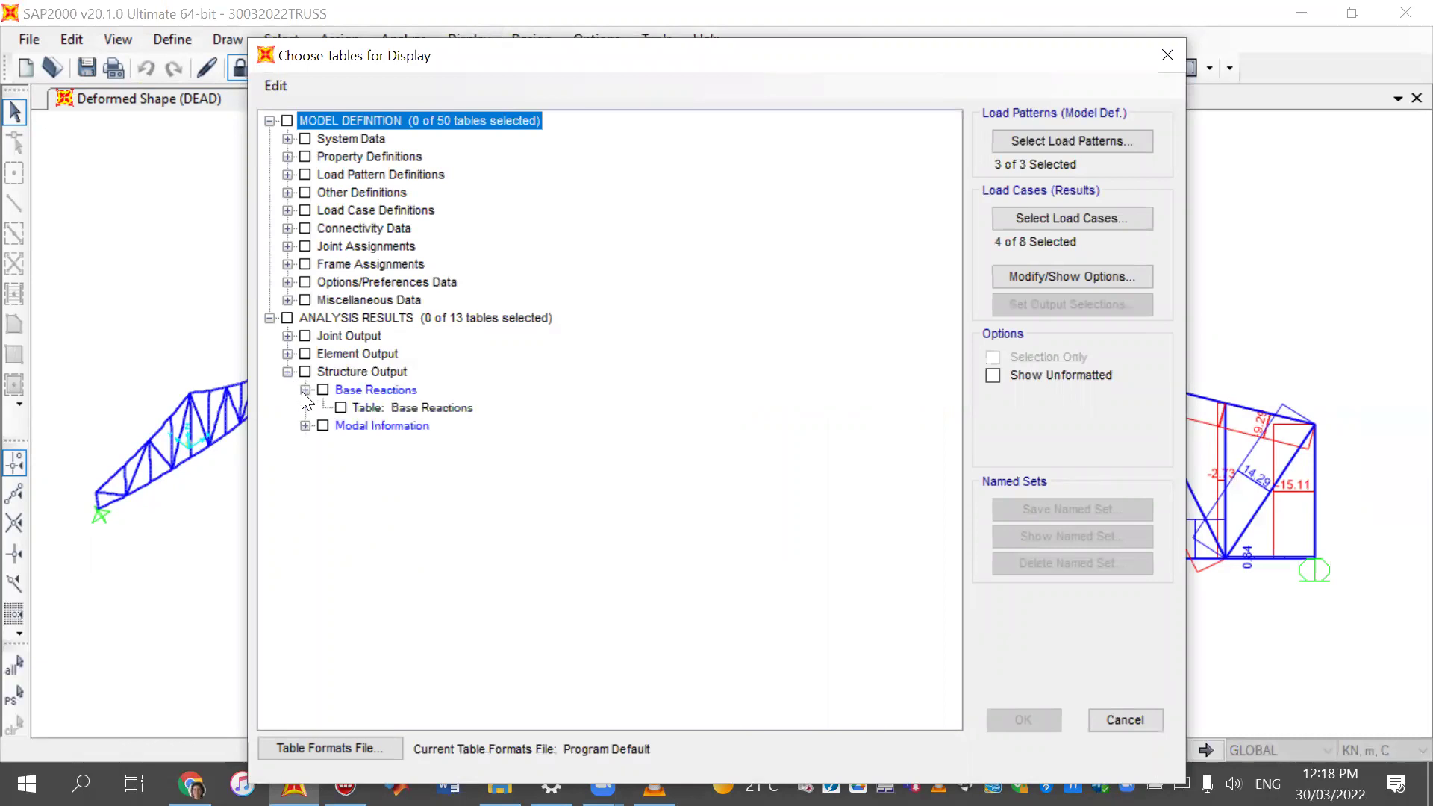
pyautogui.doubleClick(382, 407)
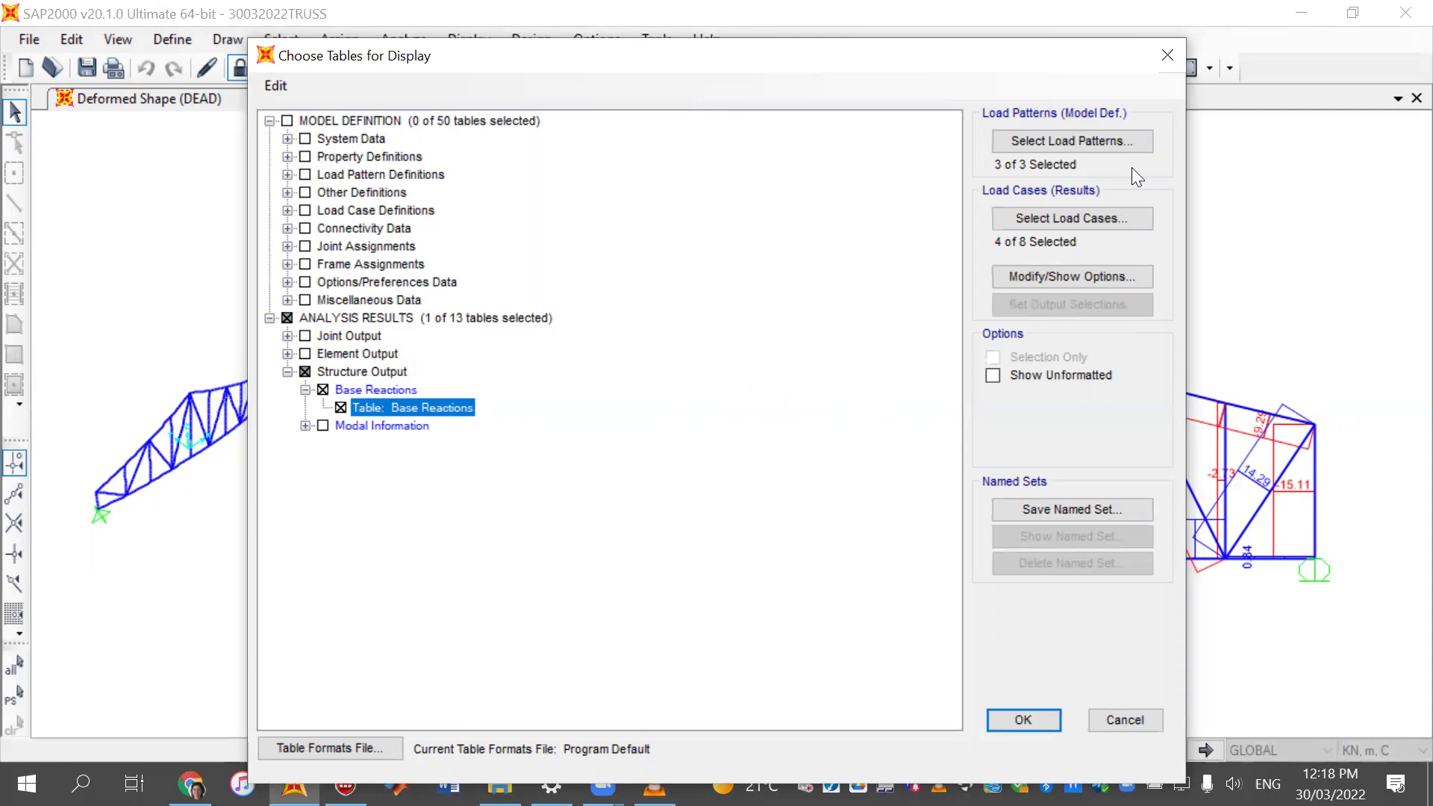
pyautogui.click(1071, 140)
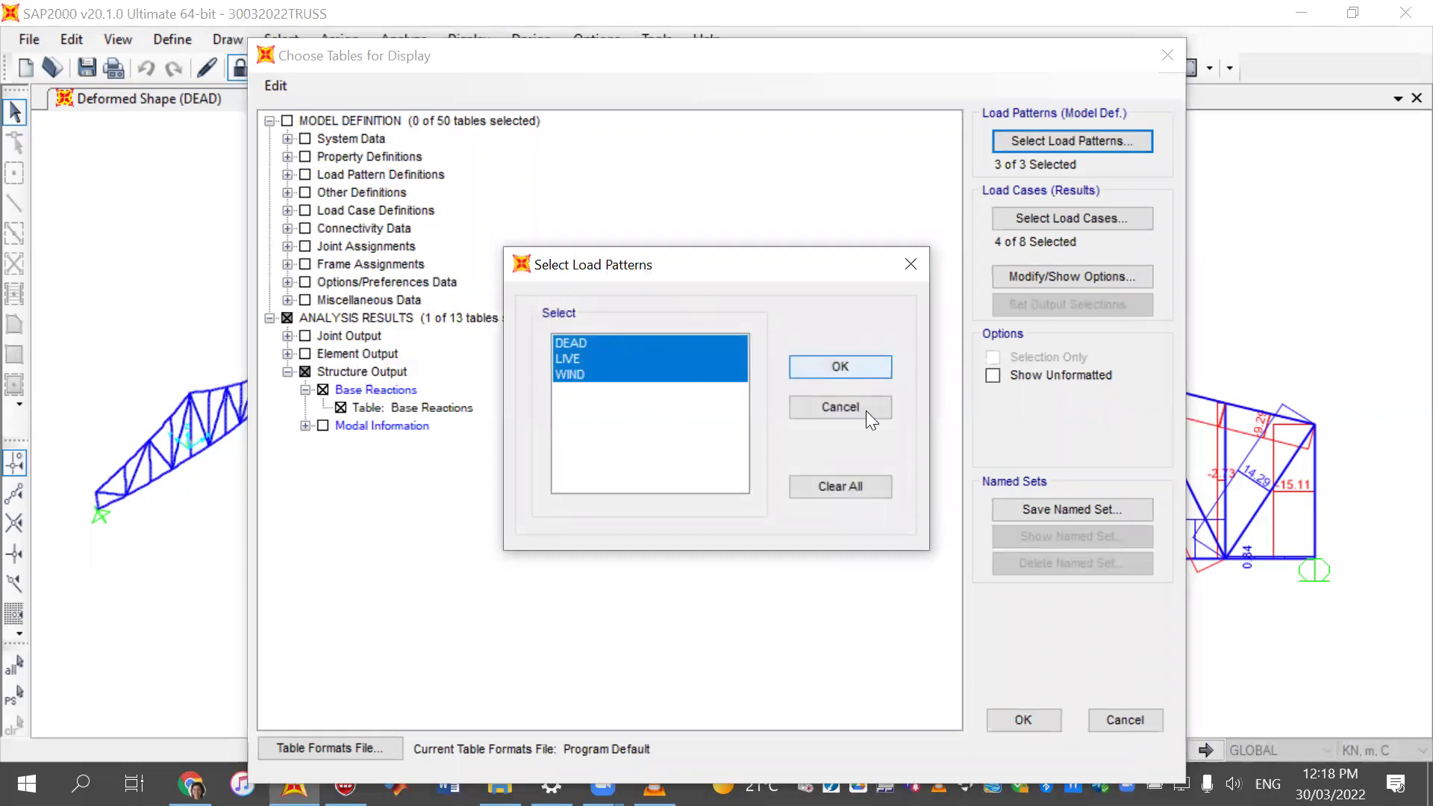
pyautogui.click(872, 378)
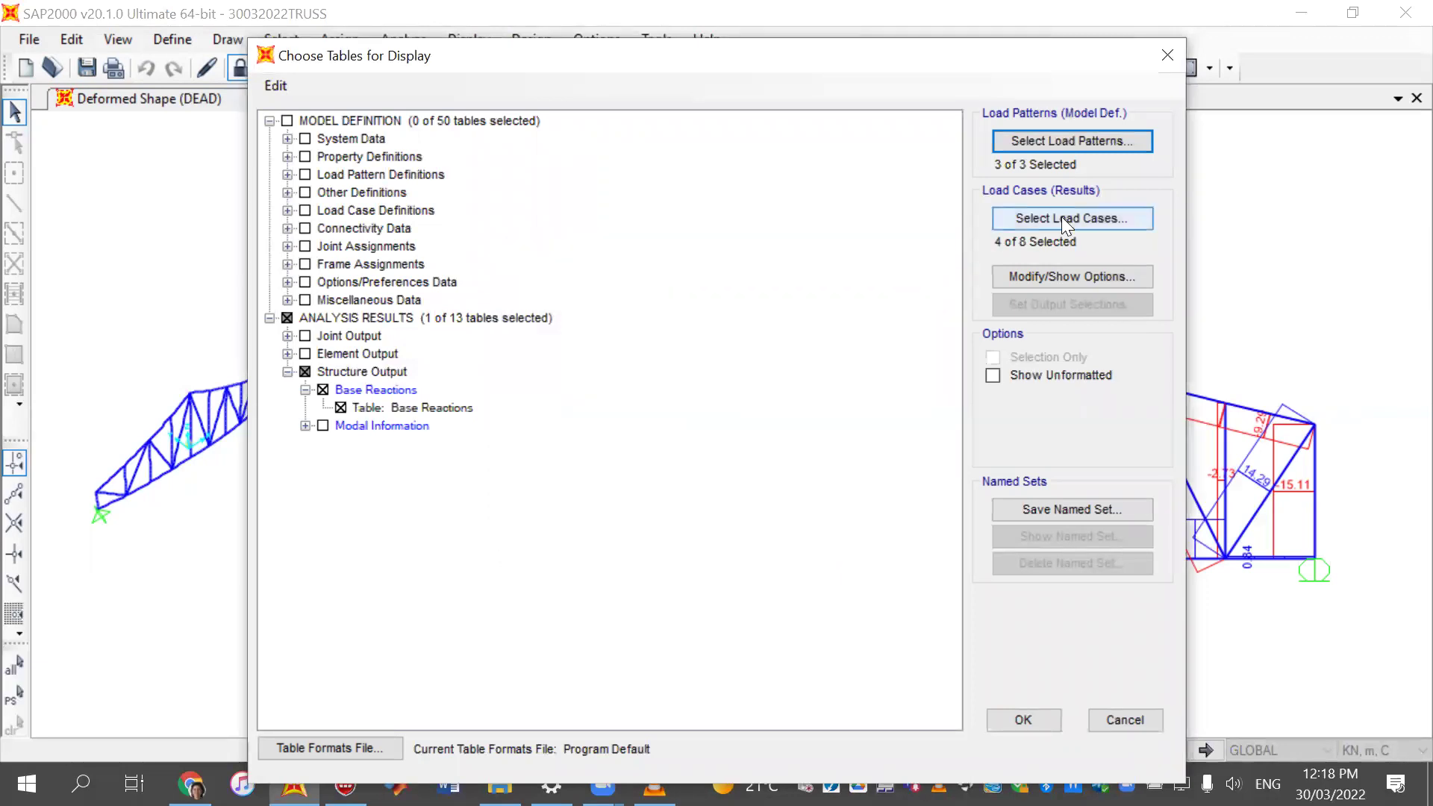
# - Limit the table's output cases to the 1.2G+WU combination and show the Base Reactions table
pyautogui.click(1094, 219)
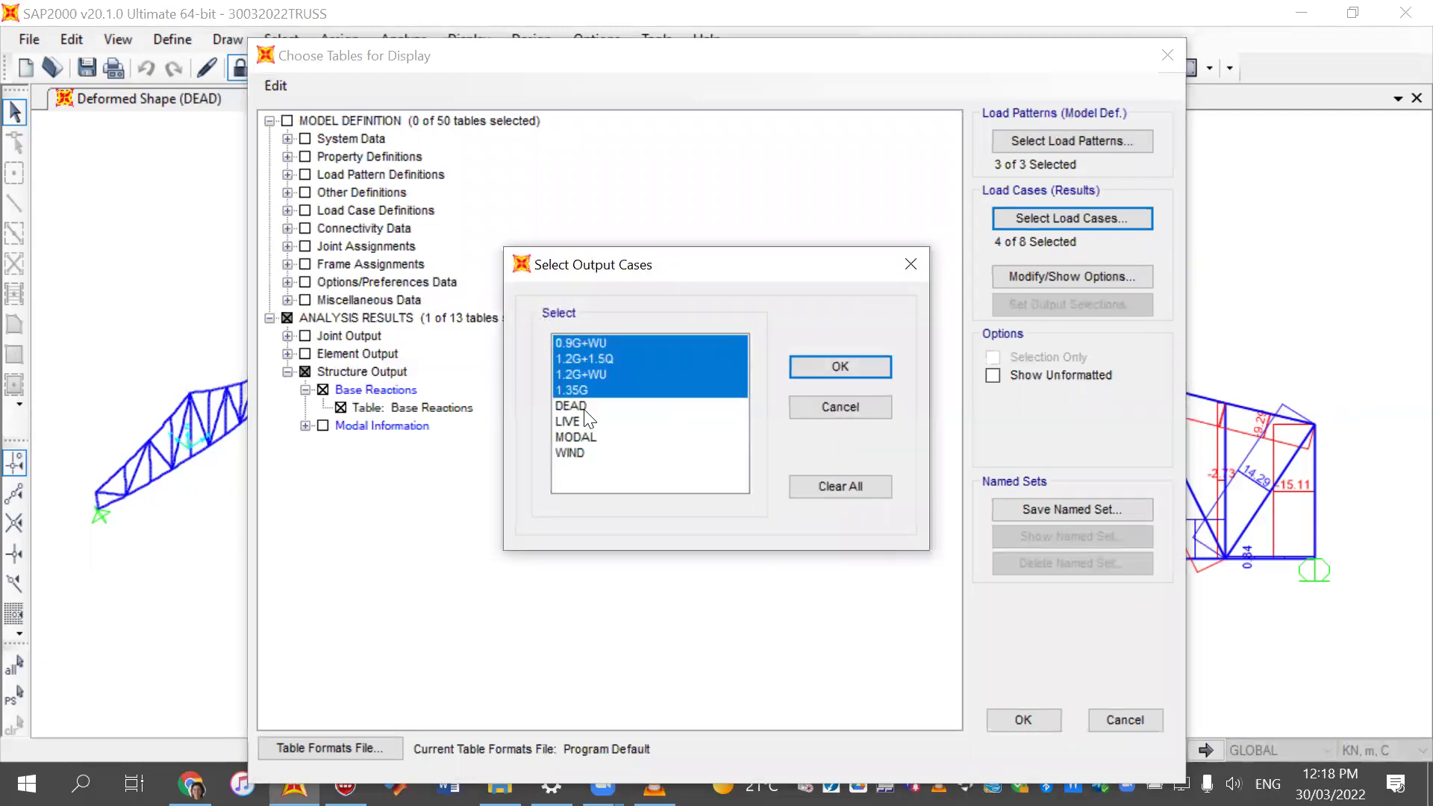
pyautogui.click(603, 344)
pyautogui.click(608, 360)
pyautogui.click(609, 341)
pyautogui.click(606, 374)
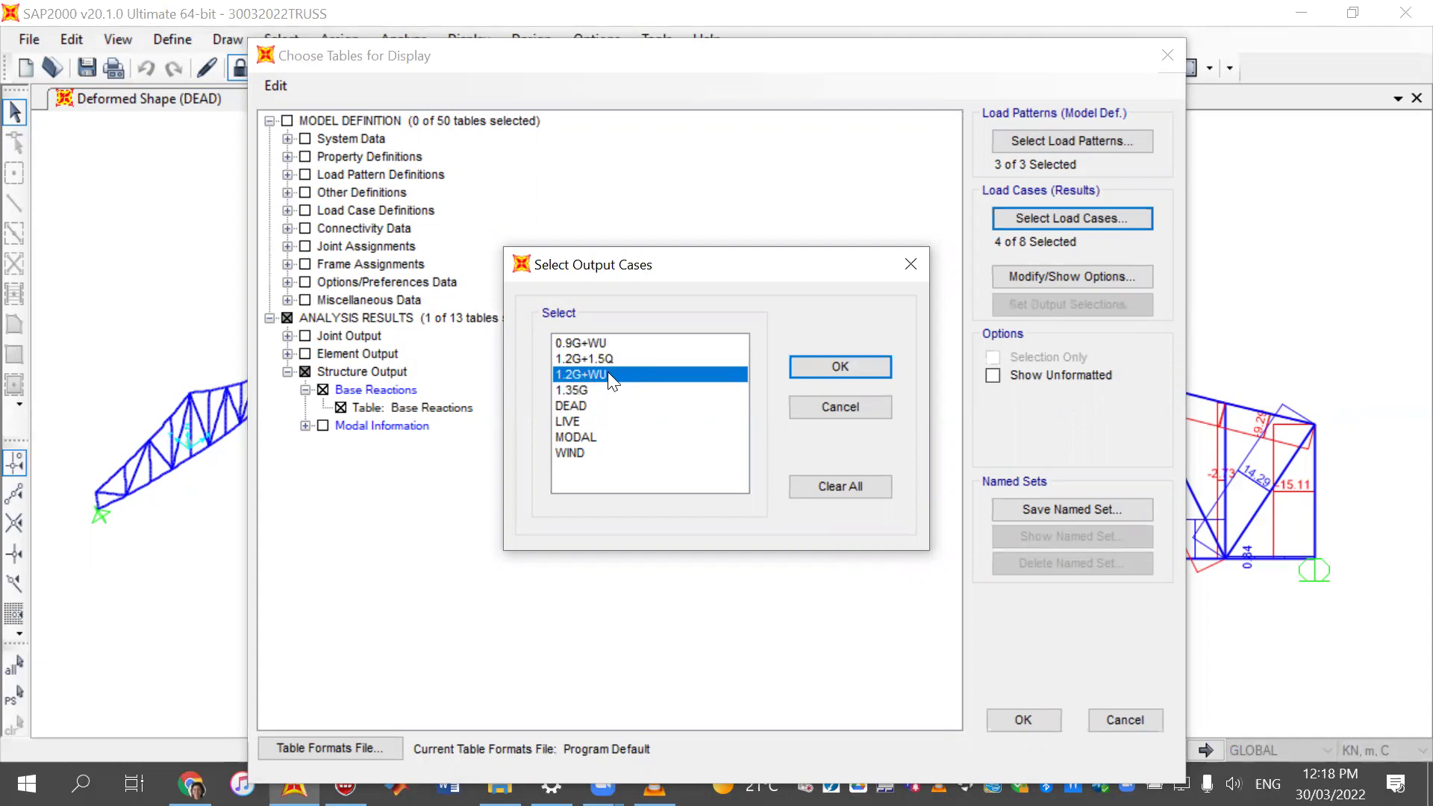
pyautogui.click(839, 370)
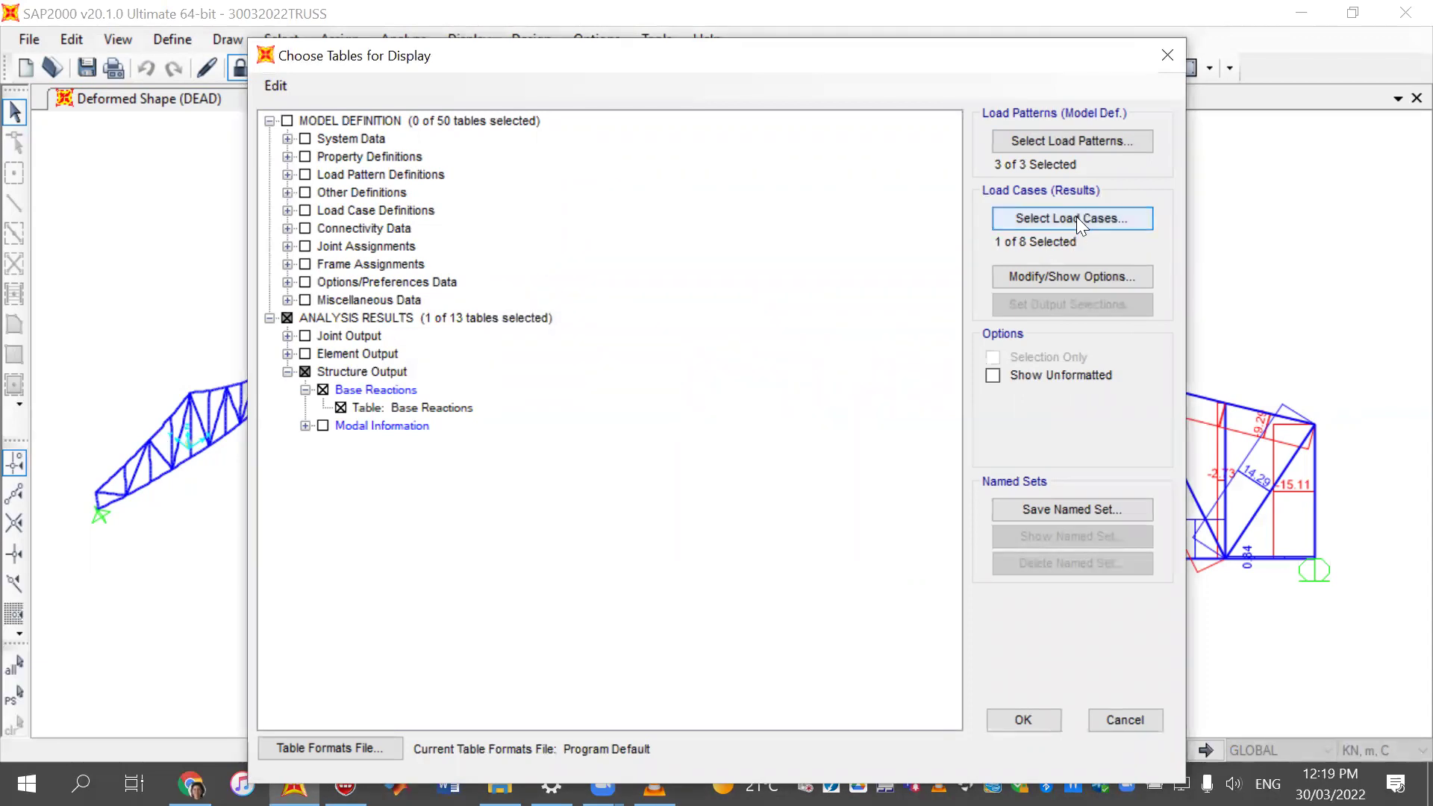
pyautogui.click(1033, 721)
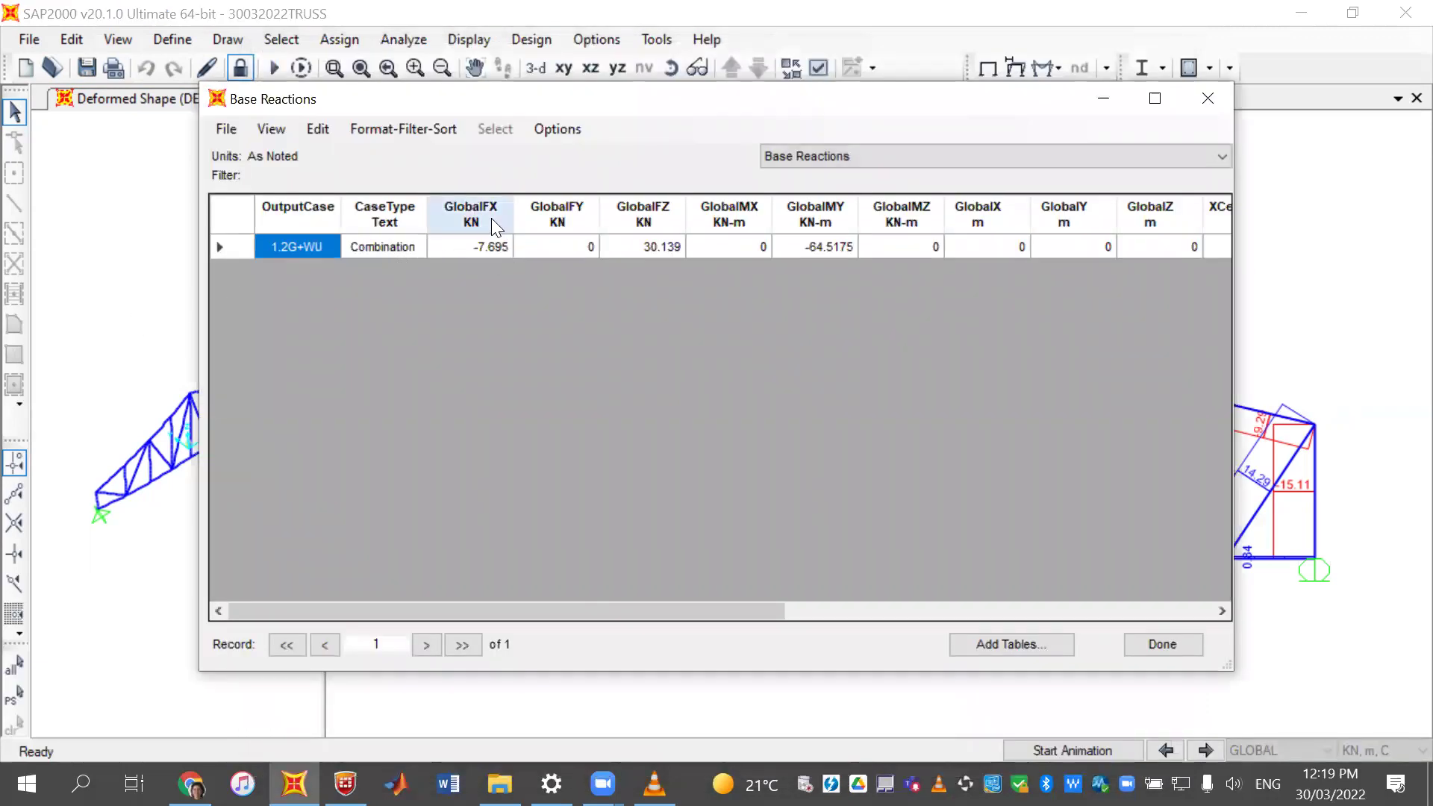
# - Examine the GlobalFX and GlobalFZ base reactions for the 1.2G+WU combination, and close the table
pyautogui.click(460, 249)
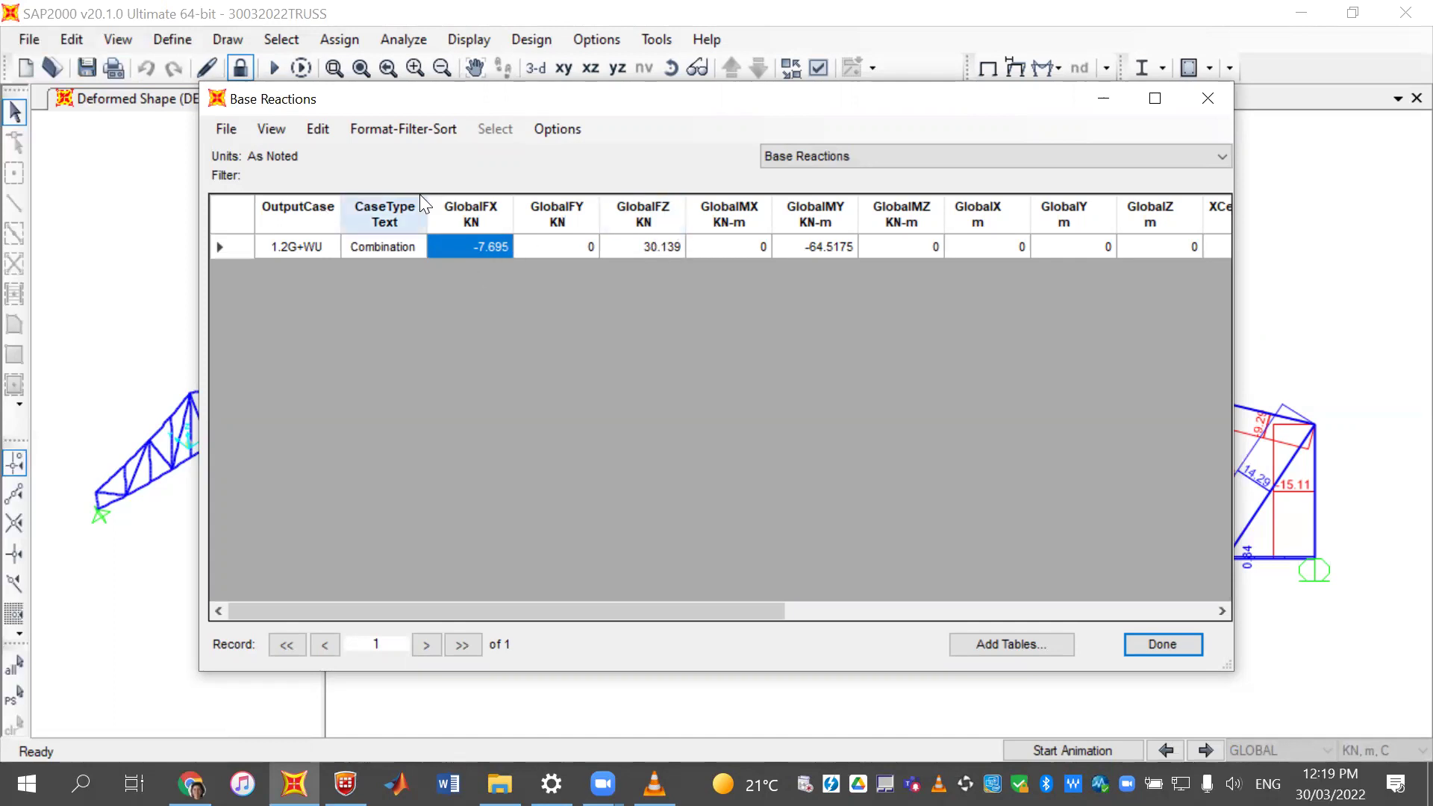
pyautogui.click(660, 248)
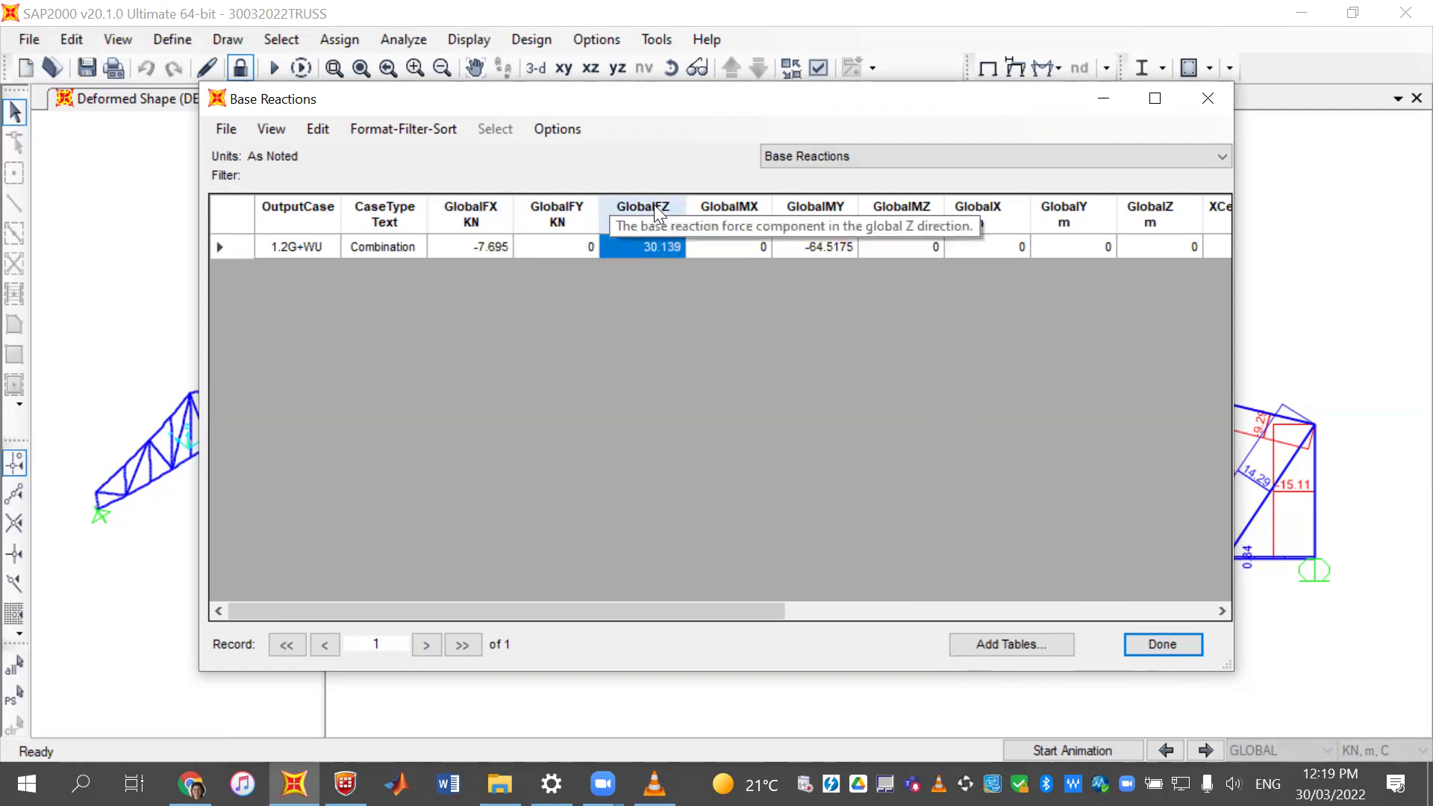
pyautogui.click(1162, 645)
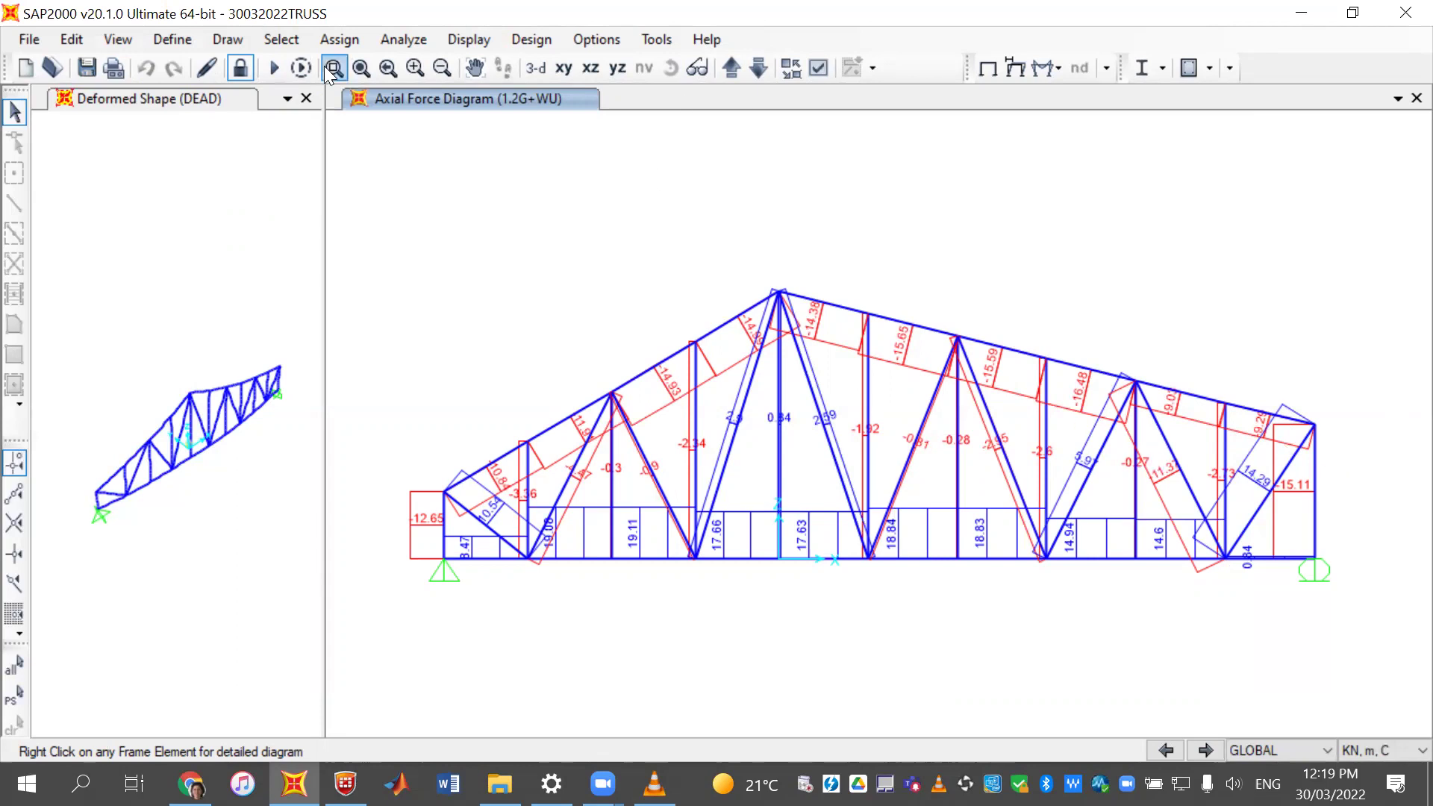
# - Unlock the model and accept deleting its analysis results so that the load combinations can be edited
pyautogui.click(240, 69)
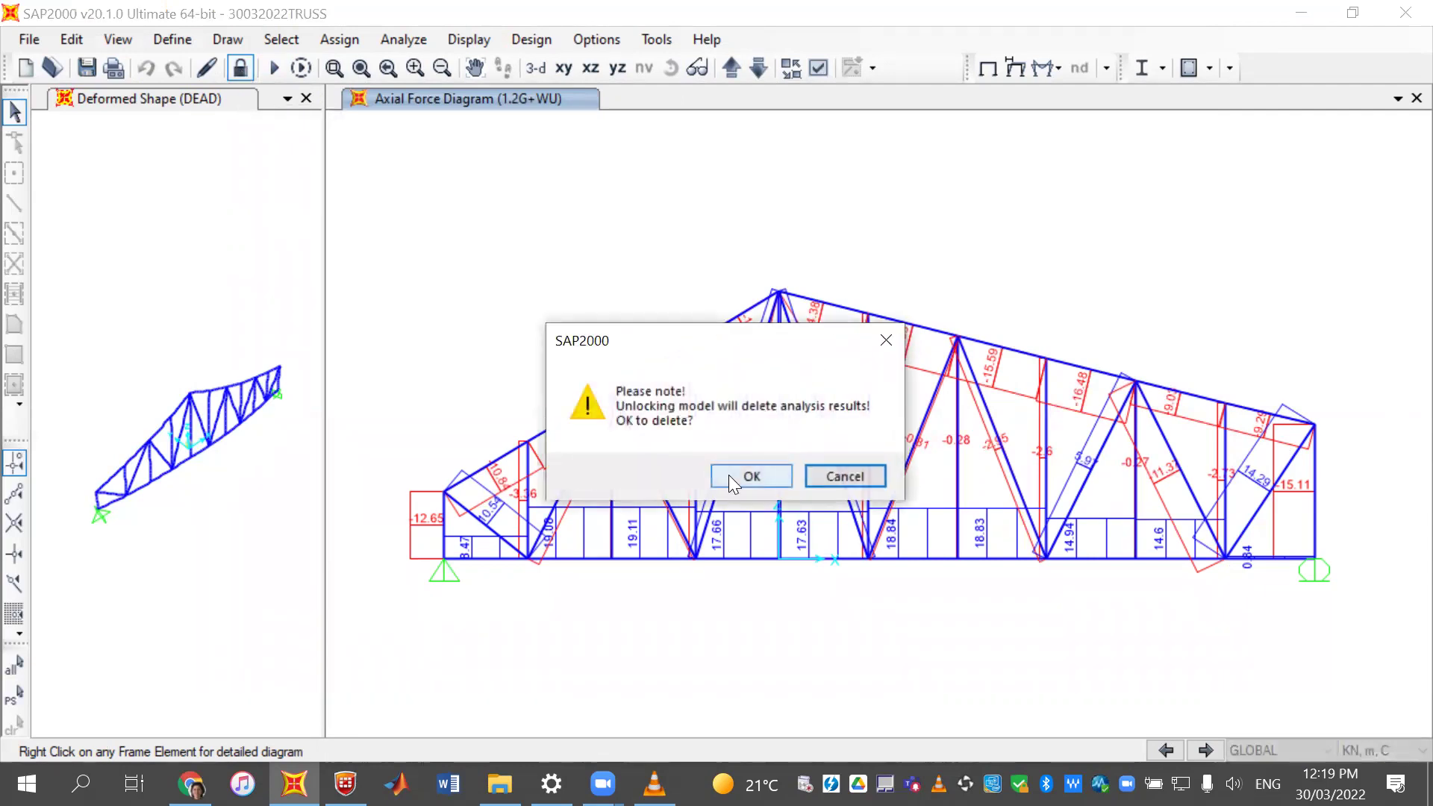
pyautogui.click(729, 476)
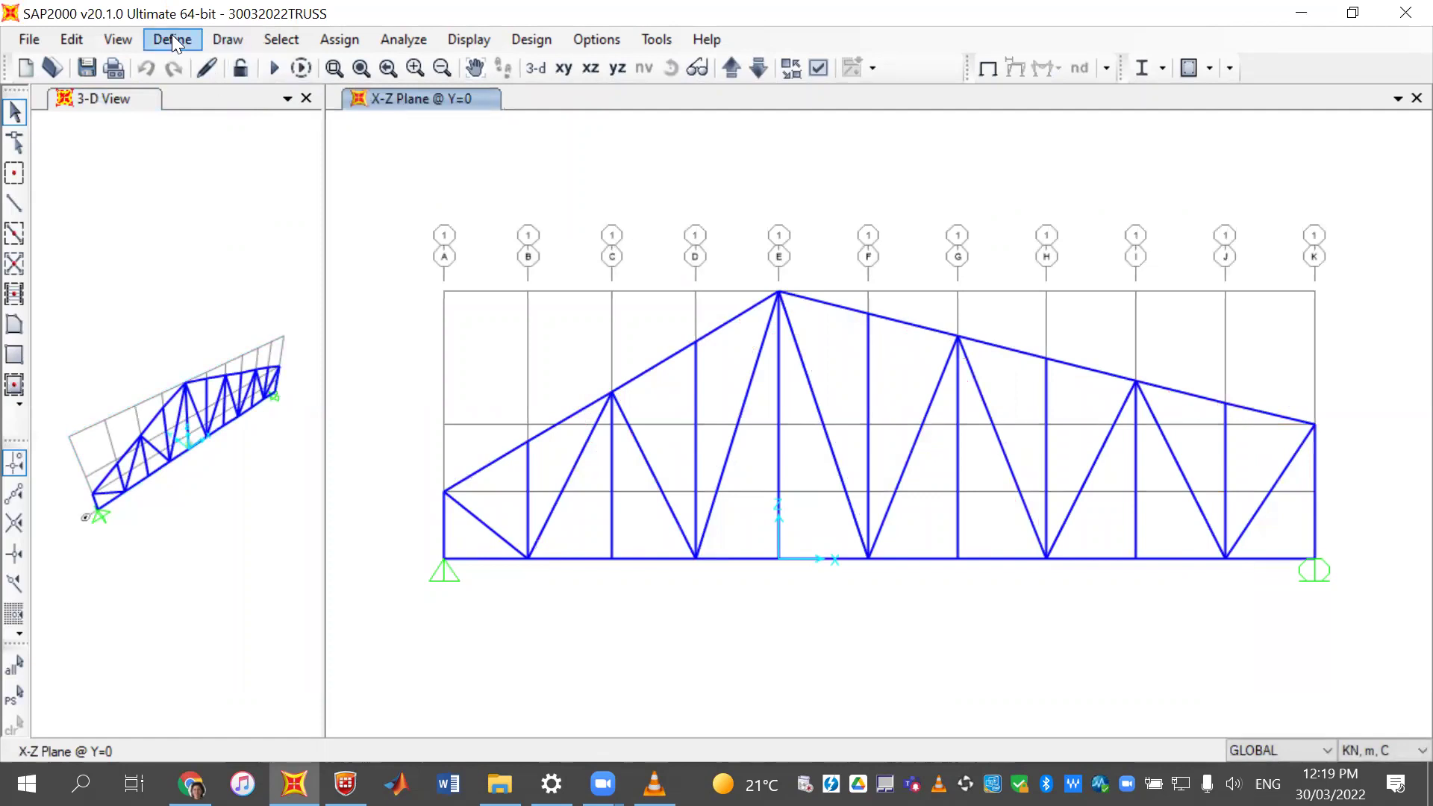
pyautogui.click(238, 67)
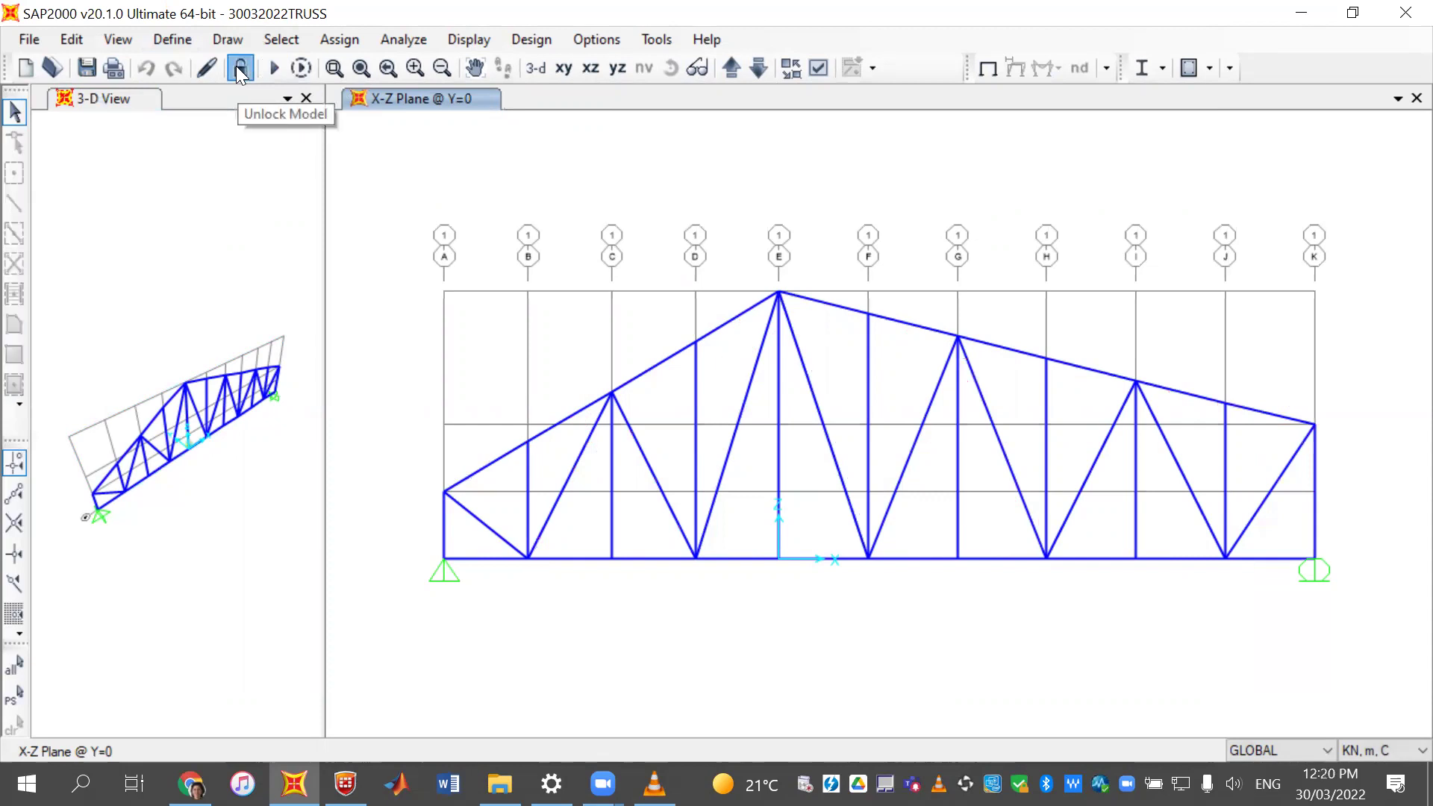
pyautogui.click(238, 68)
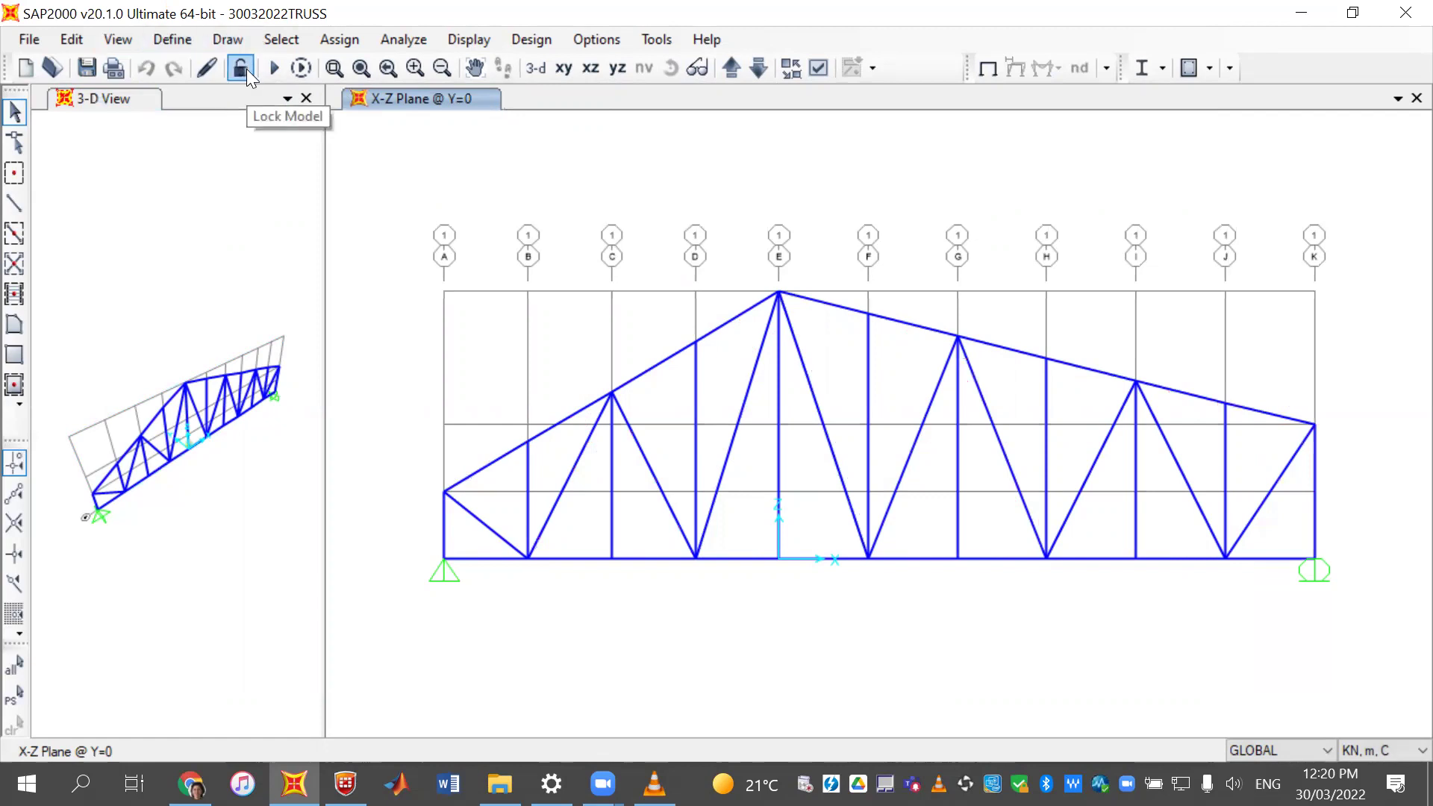
# - Create a new load combination named ENVELOP with the combination type Envelope
pyautogui.click(161, 38)
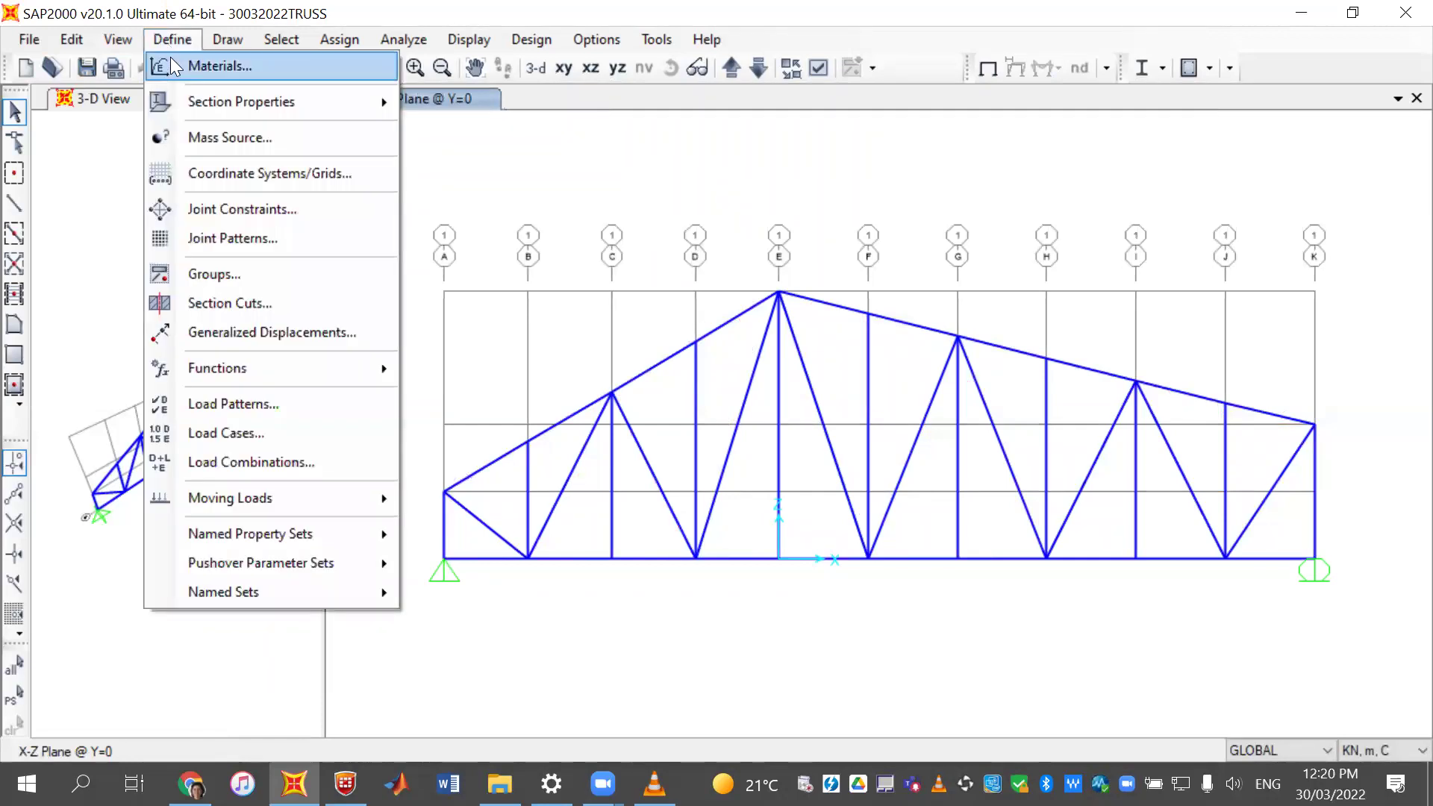
pyautogui.click(239, 461)
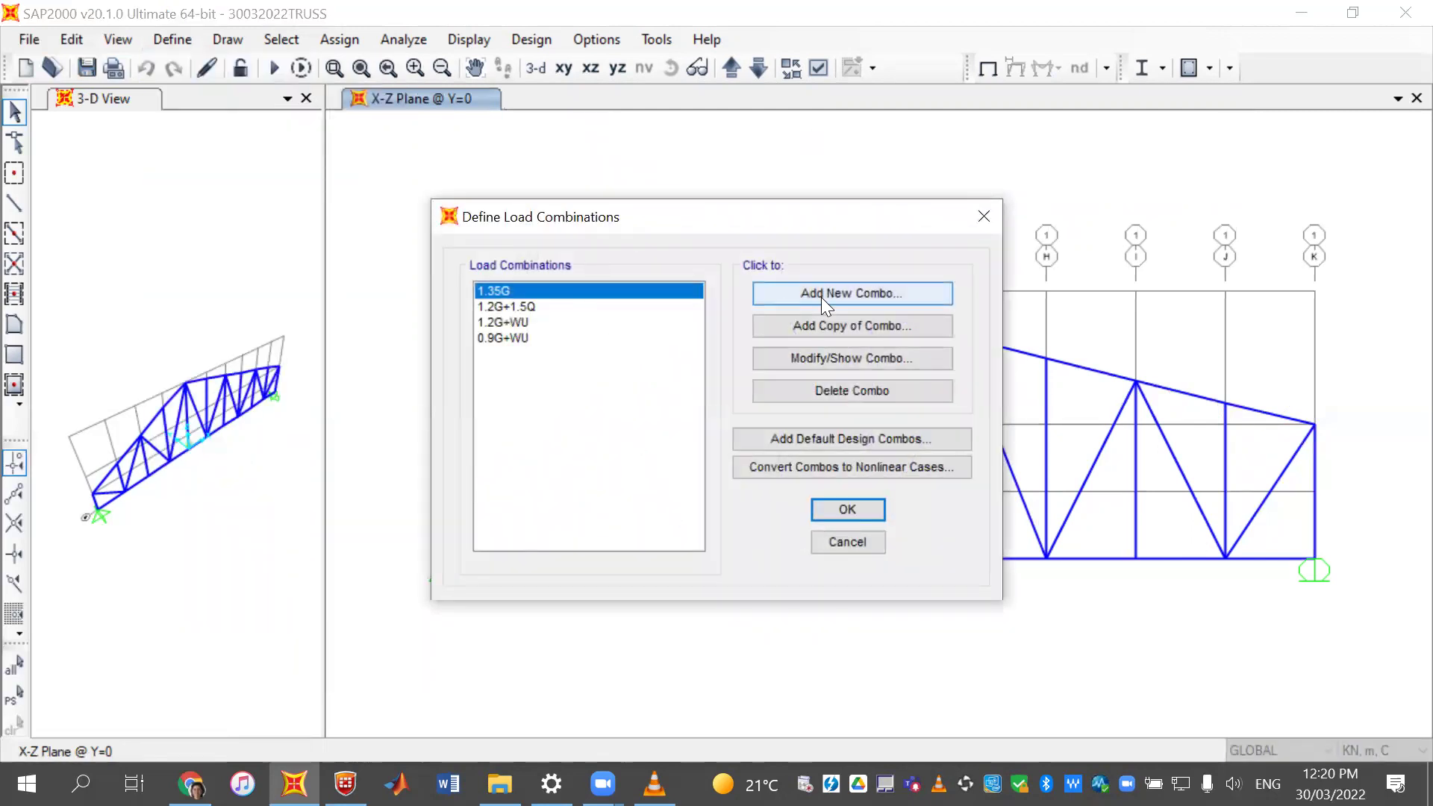
pyautogui.click(820, 297)
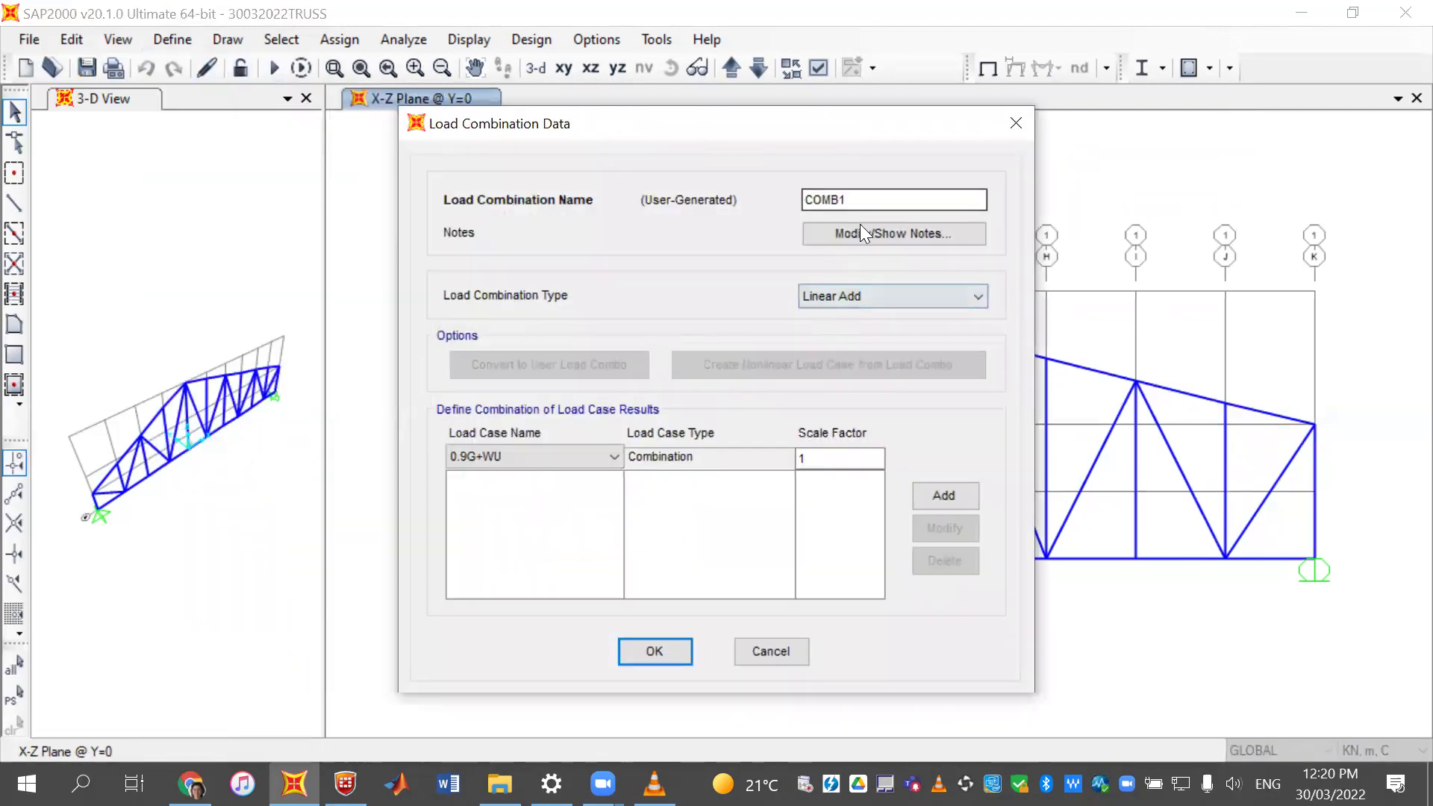
pyautogui.doubleClick(880, 200)
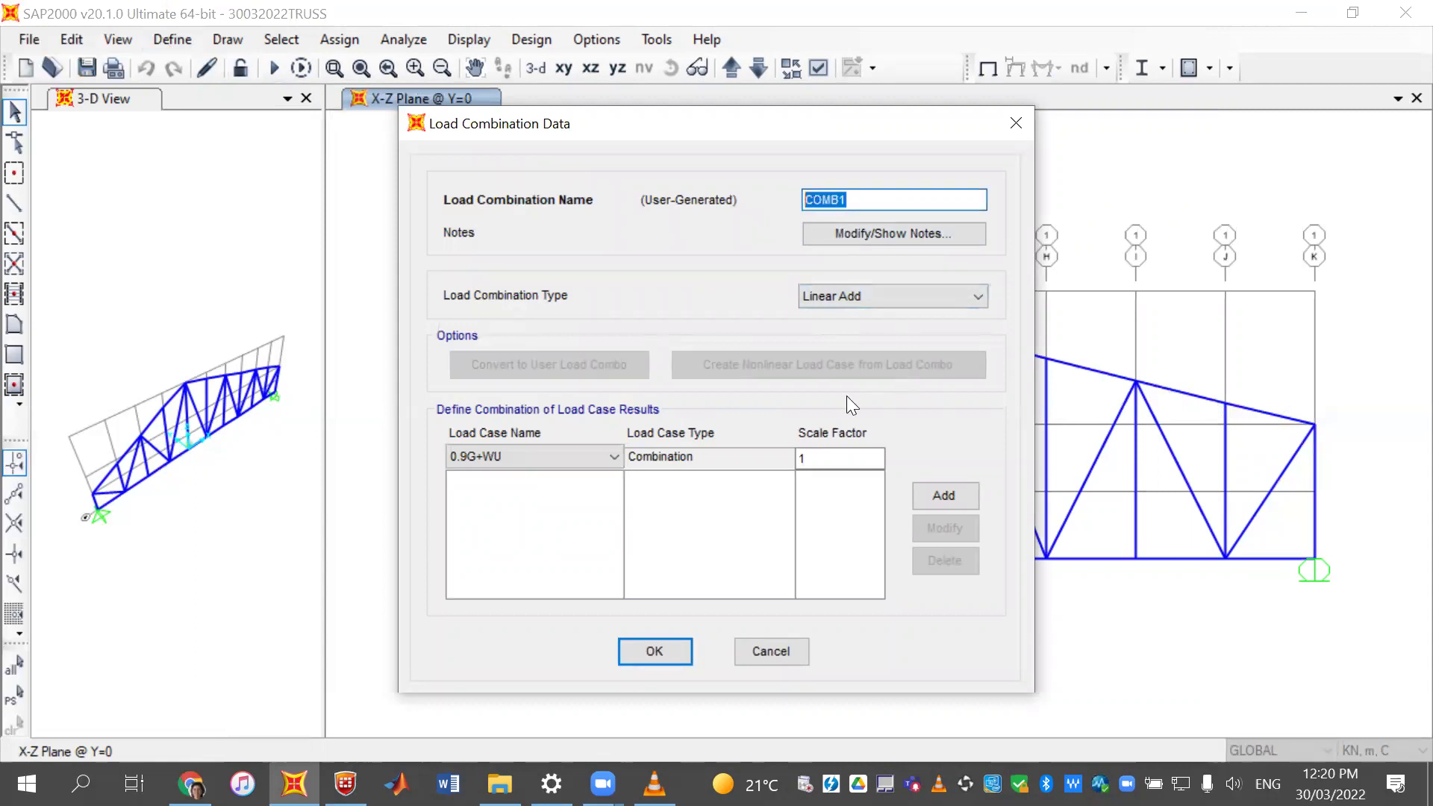
pyautogui.write('0')
pyautogui.press('BackSpace')
pyautogui.write('ENVELOP')
pyautogui.click(909, 291)
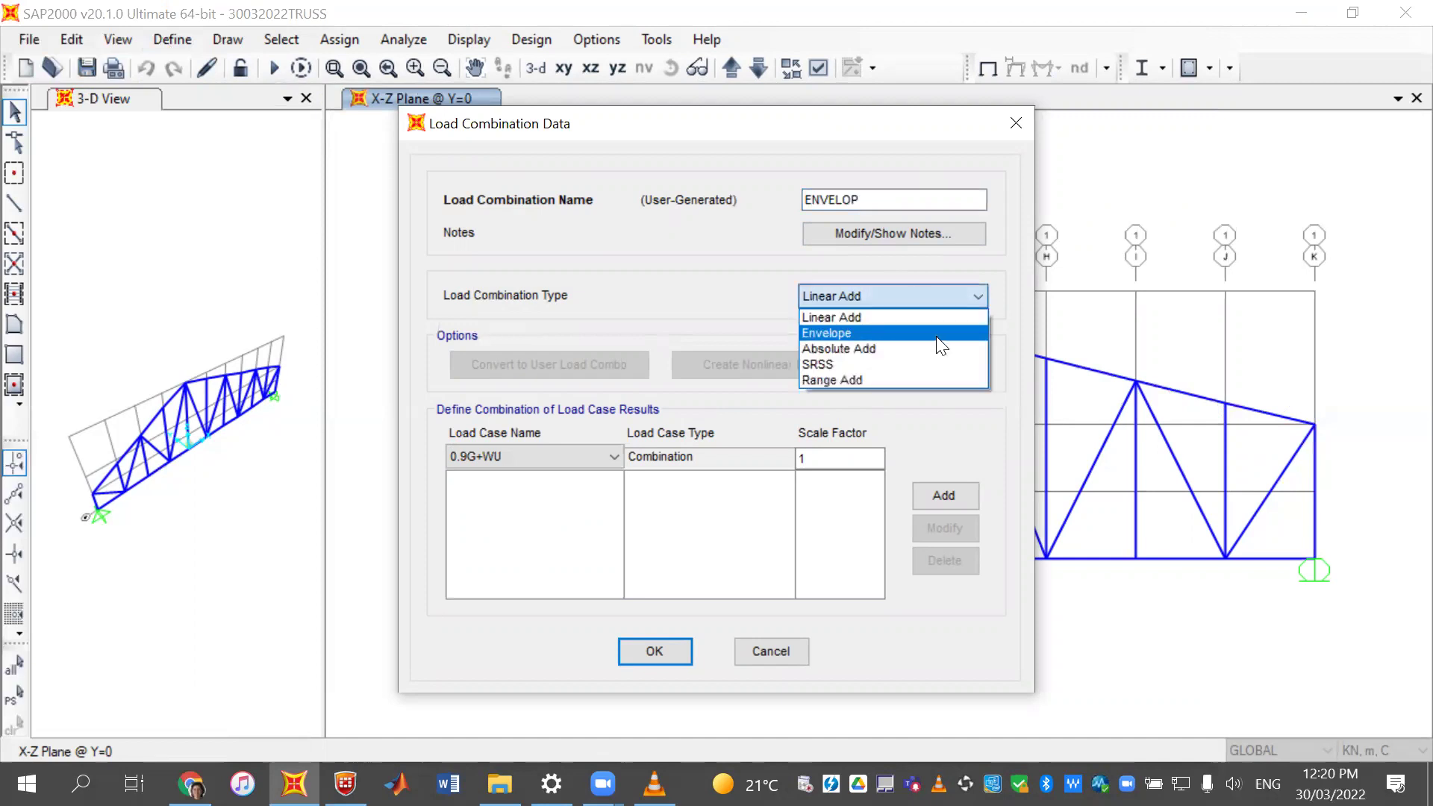
pyautogui.click(938, 340)
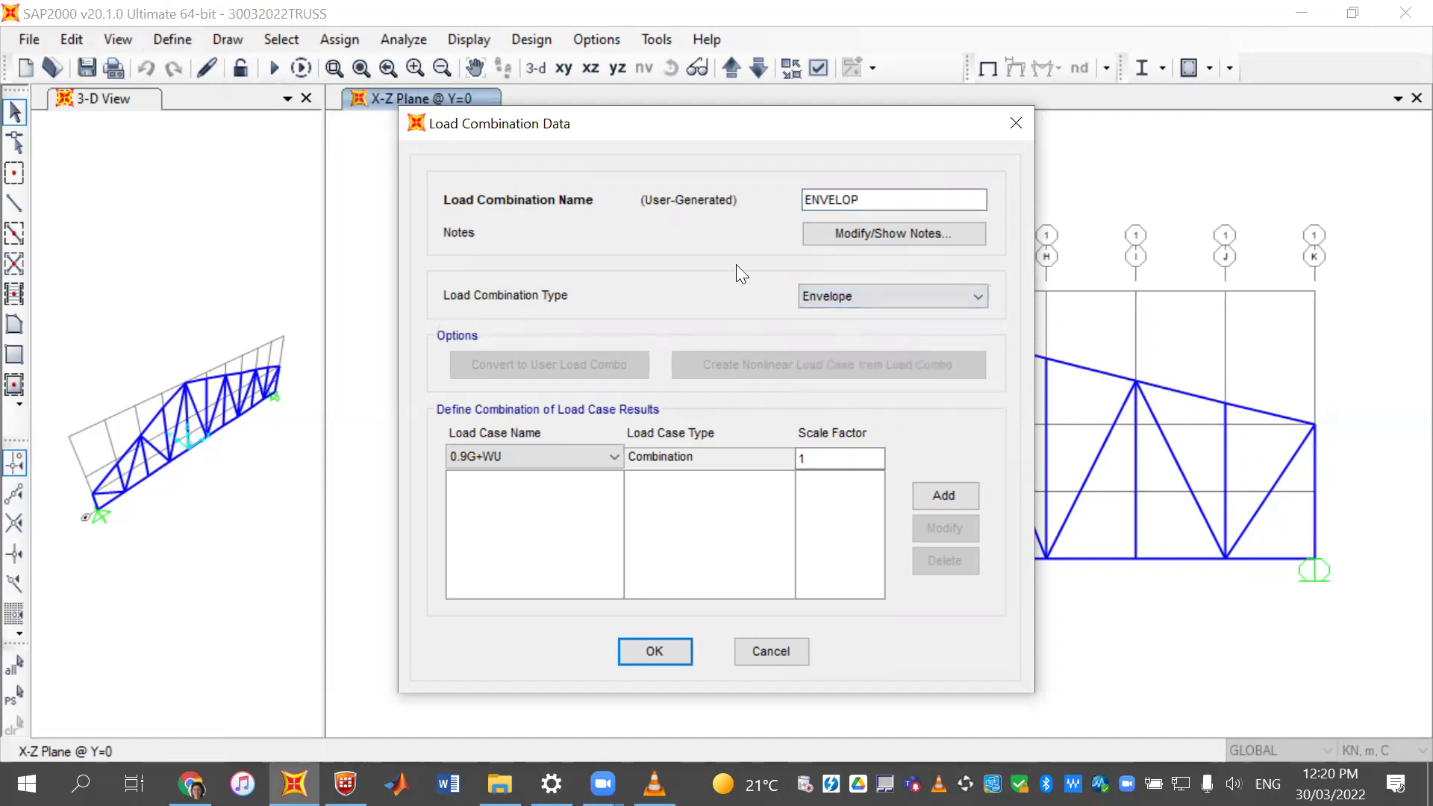
# - Add 0.9G+WU, 1.2G+1.5Q, 1.2G+WU and 1.35G to the ENVELOP combination with scale factor 1, and save the load combinations
pyautogui.click(522, 456)
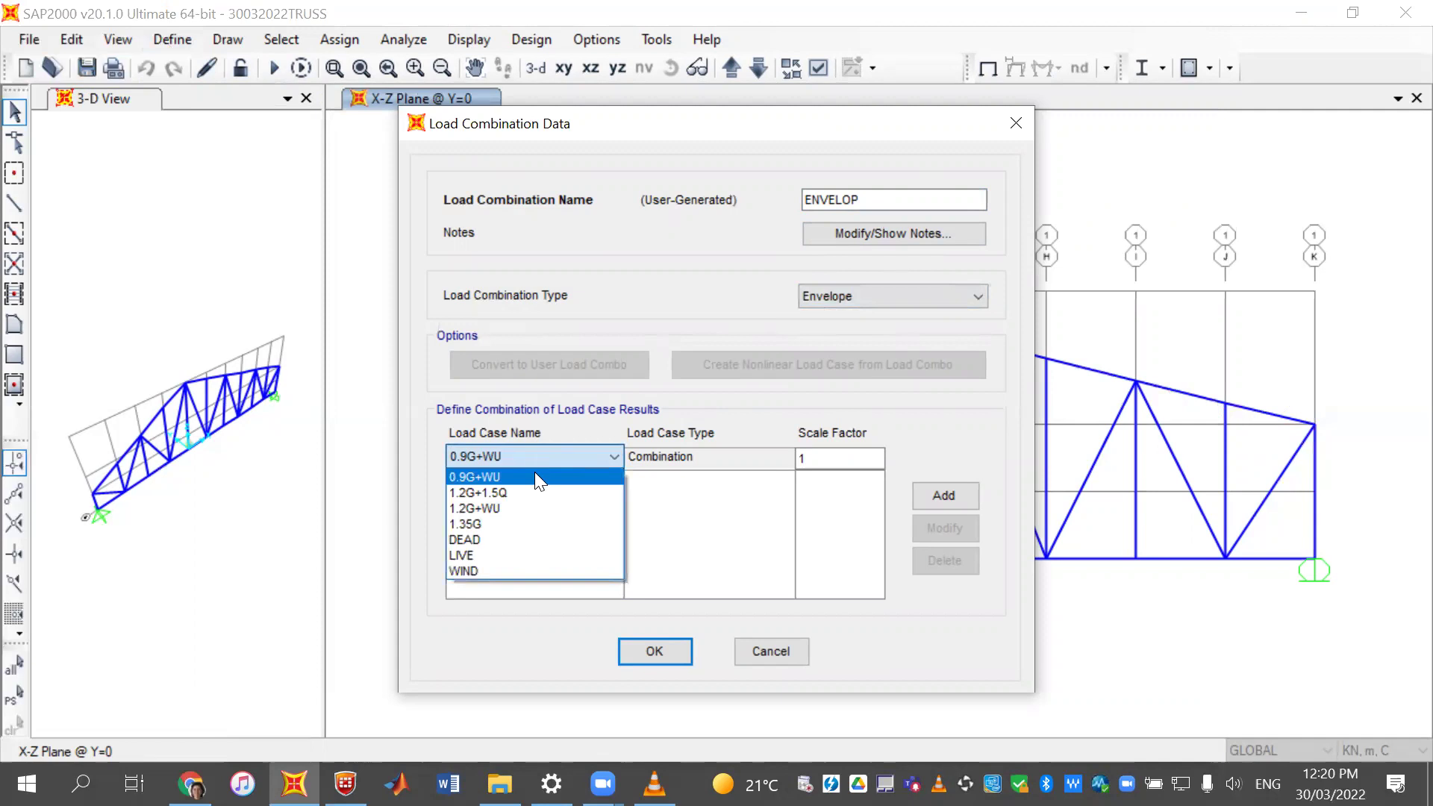
pyautogui.click(534, 477)
pyautogui.click(965, 503)
pyautogui.click(564, 457)
pyautogui.click(581, 491)
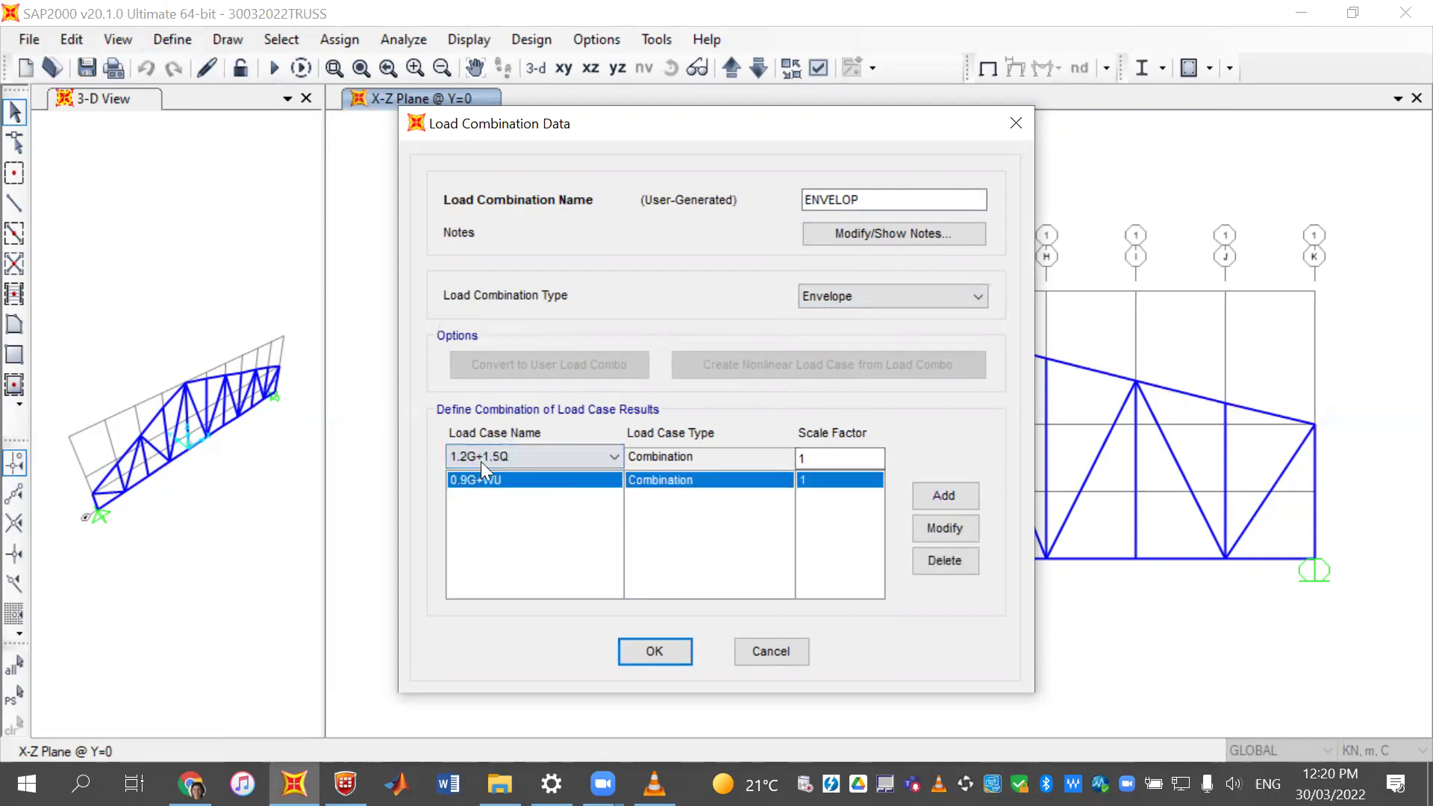
pyautogui.click(959, 496)
pyautogui.click(482, 456)
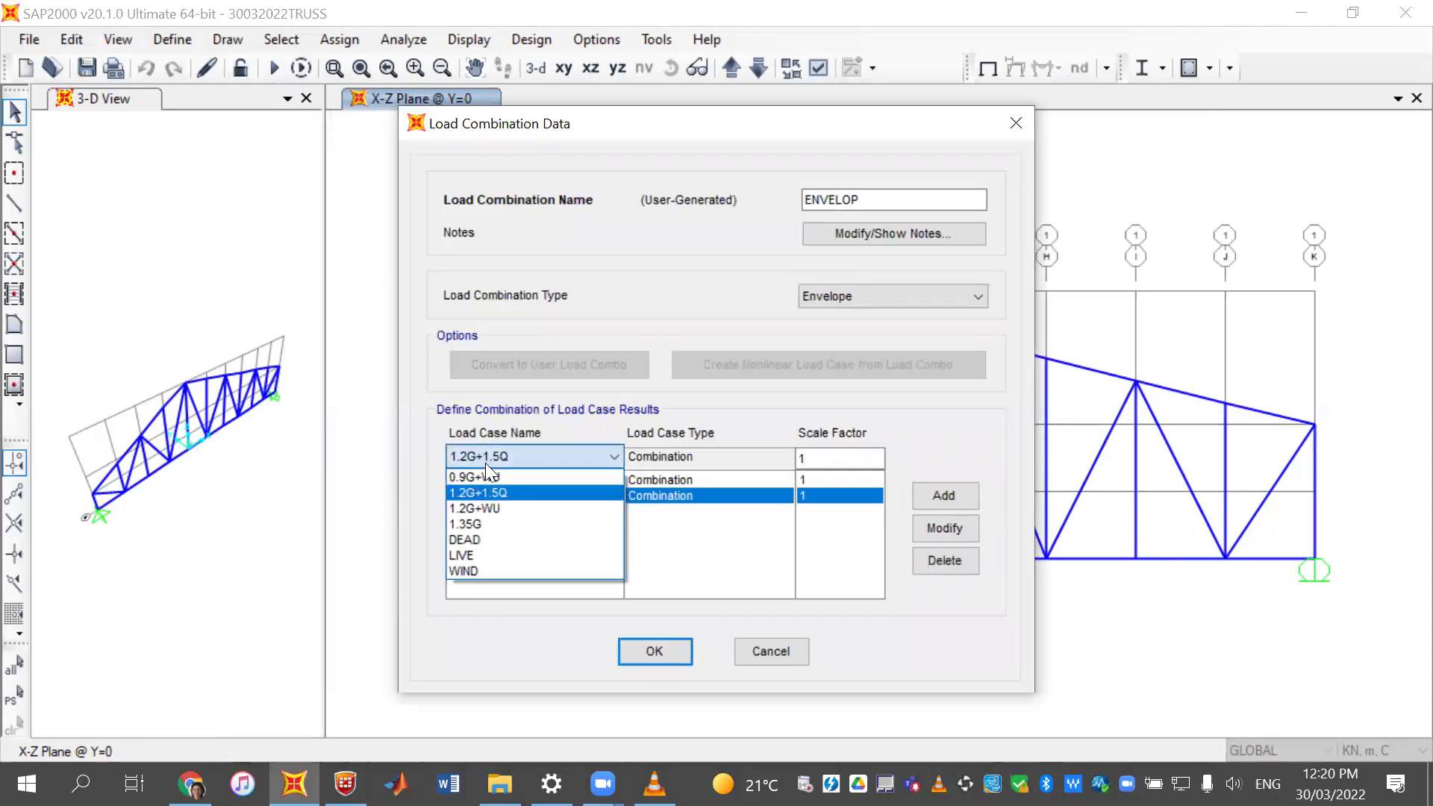
pyautogui.click(493, 501)
pyautogui.click(963, 502)
pyautogui.click(564, 459)
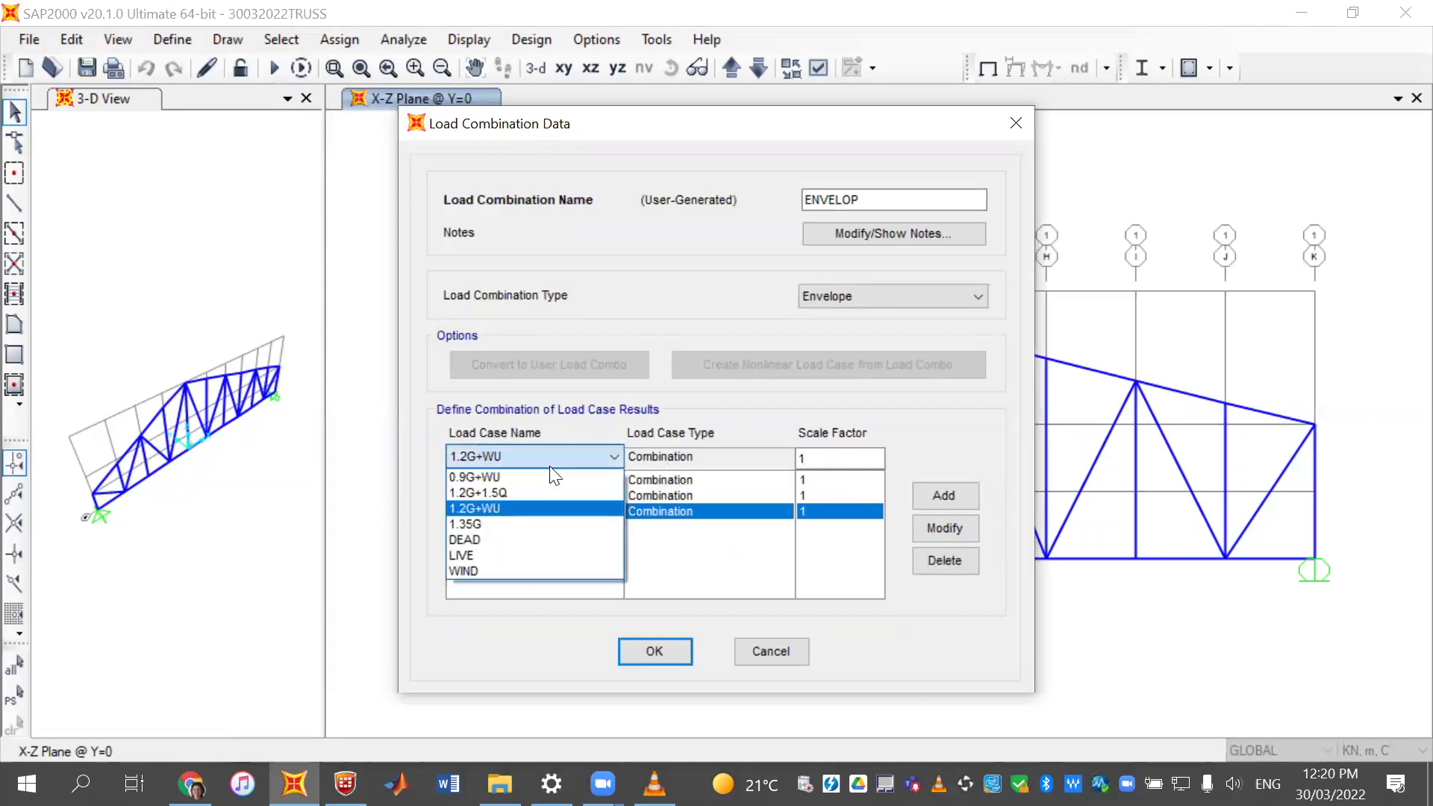
pyautogui.click(536, 519)
pyautogui.click(951, 497)
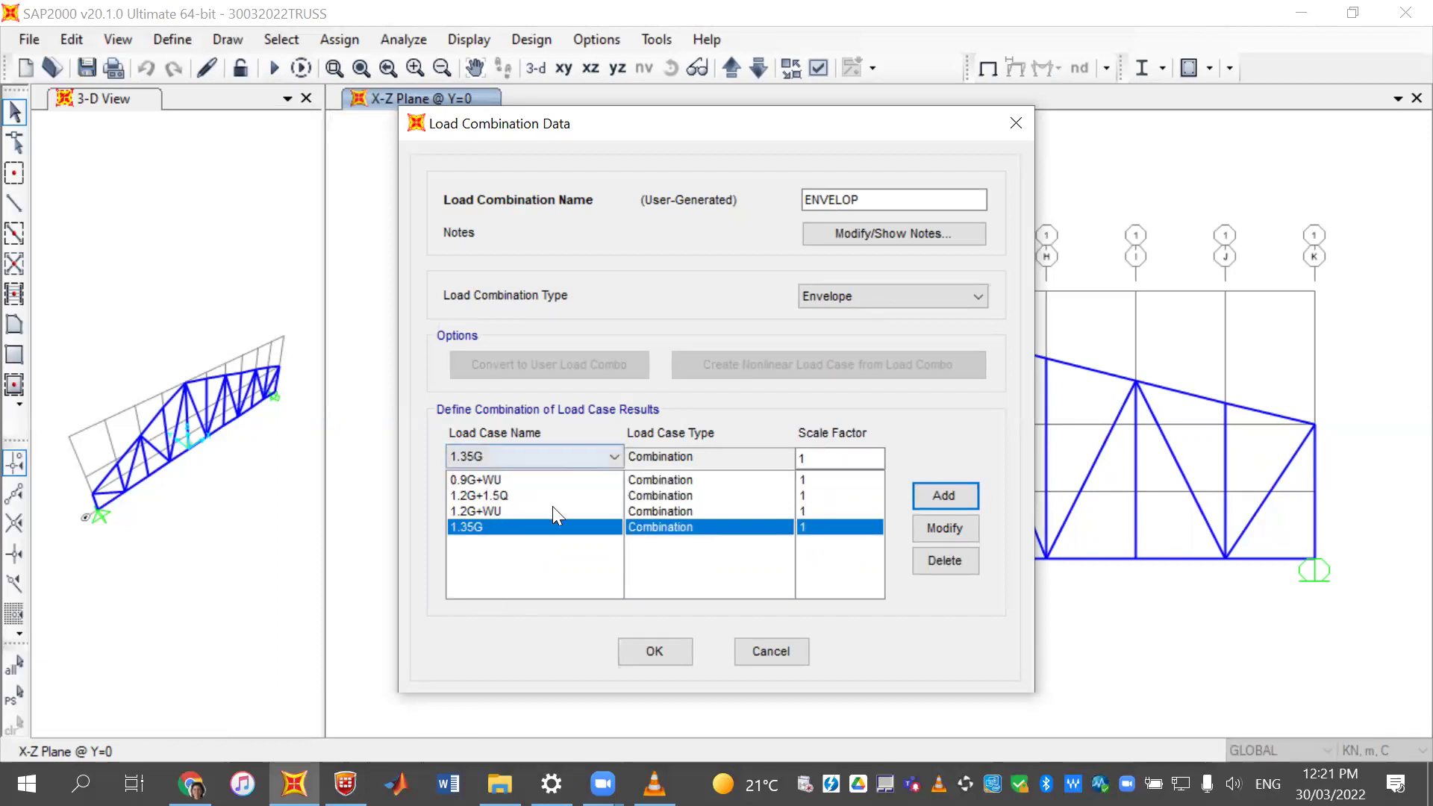
pyautogui.click(633, 654)
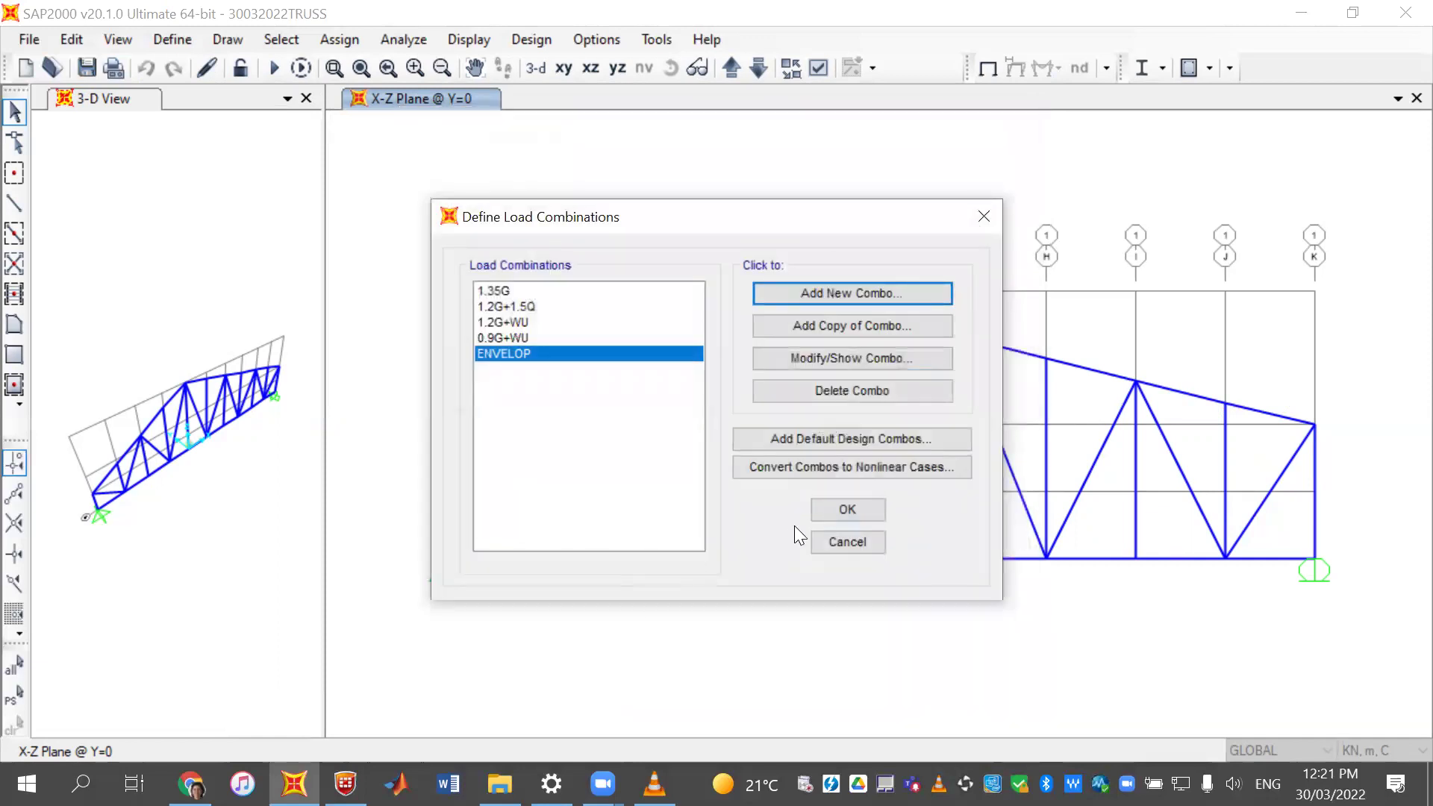
pyautogui.click(821, 509)
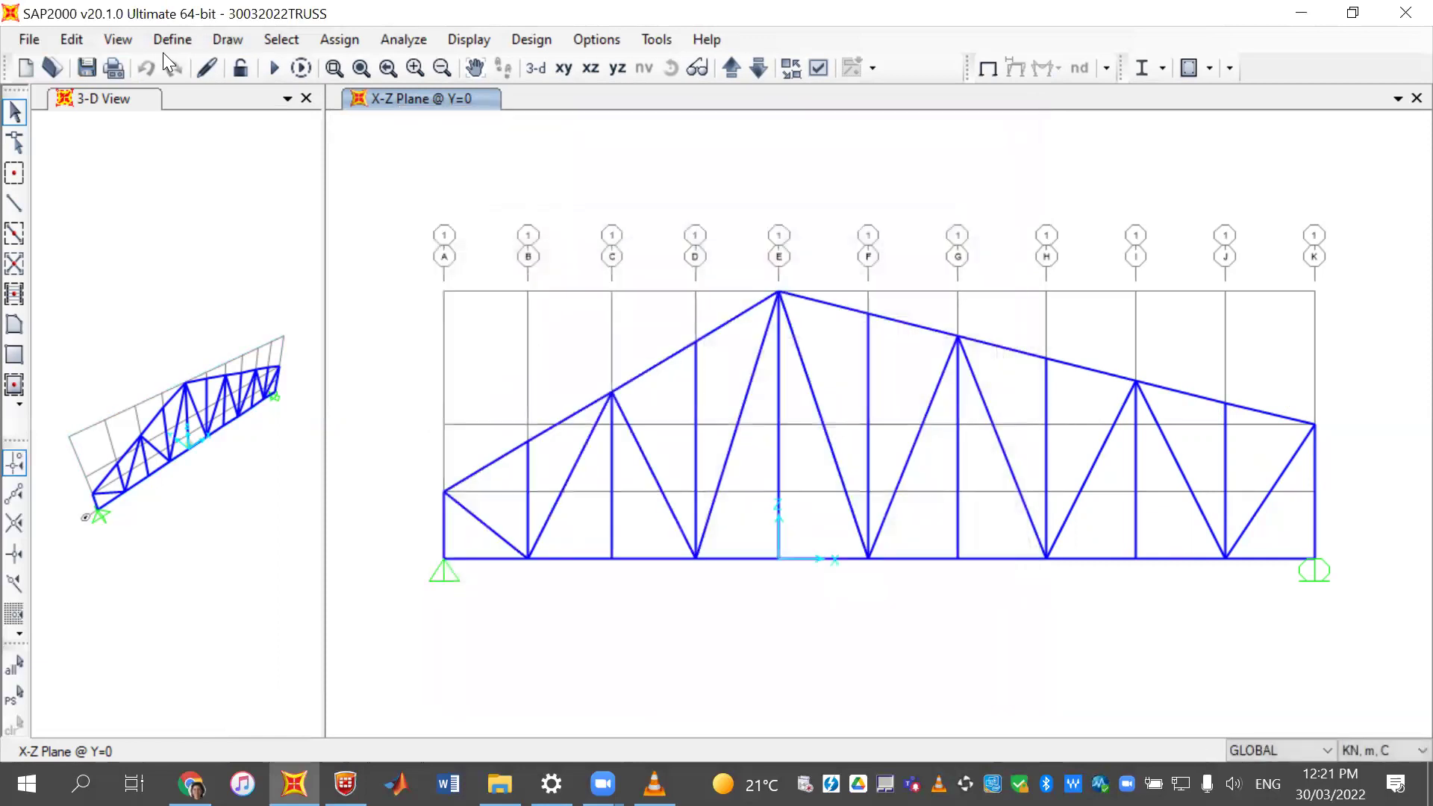
# - Run the analysis for all load cases and display the ENVELOP axial force diagram with values in the 3-D view
pyautogui.click(274, 67)
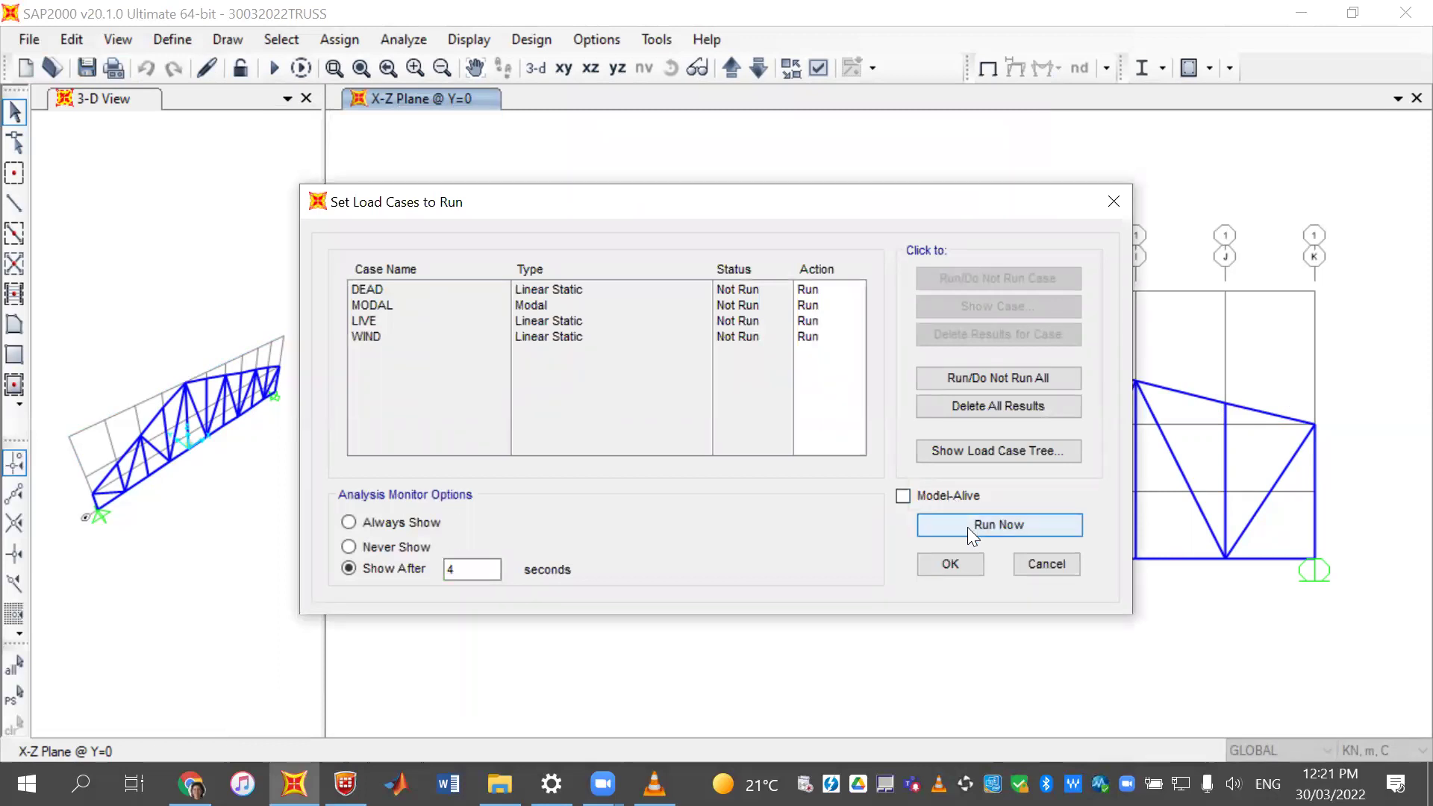
pyautogui.click(967, 526)
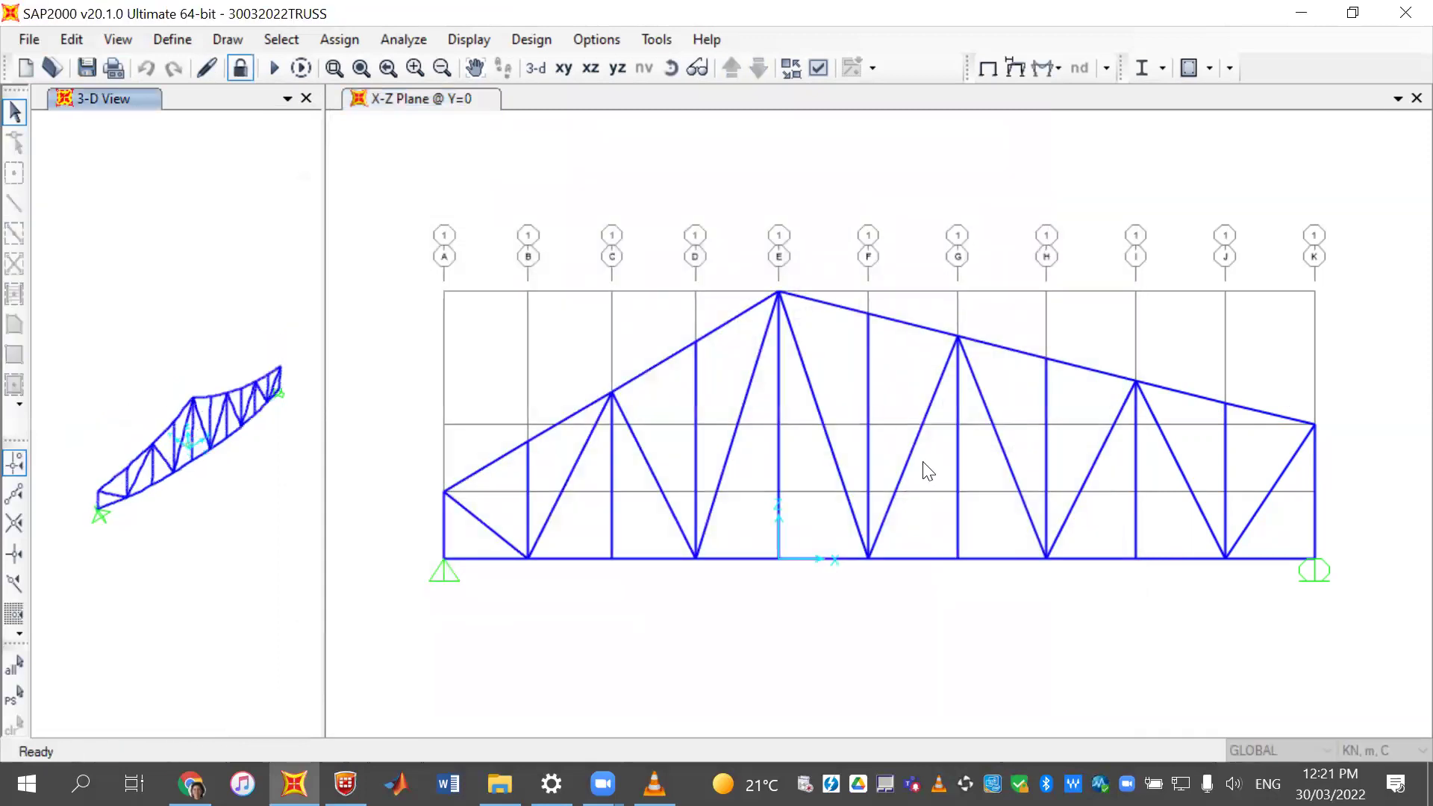
pyautogui.click(457, 42)
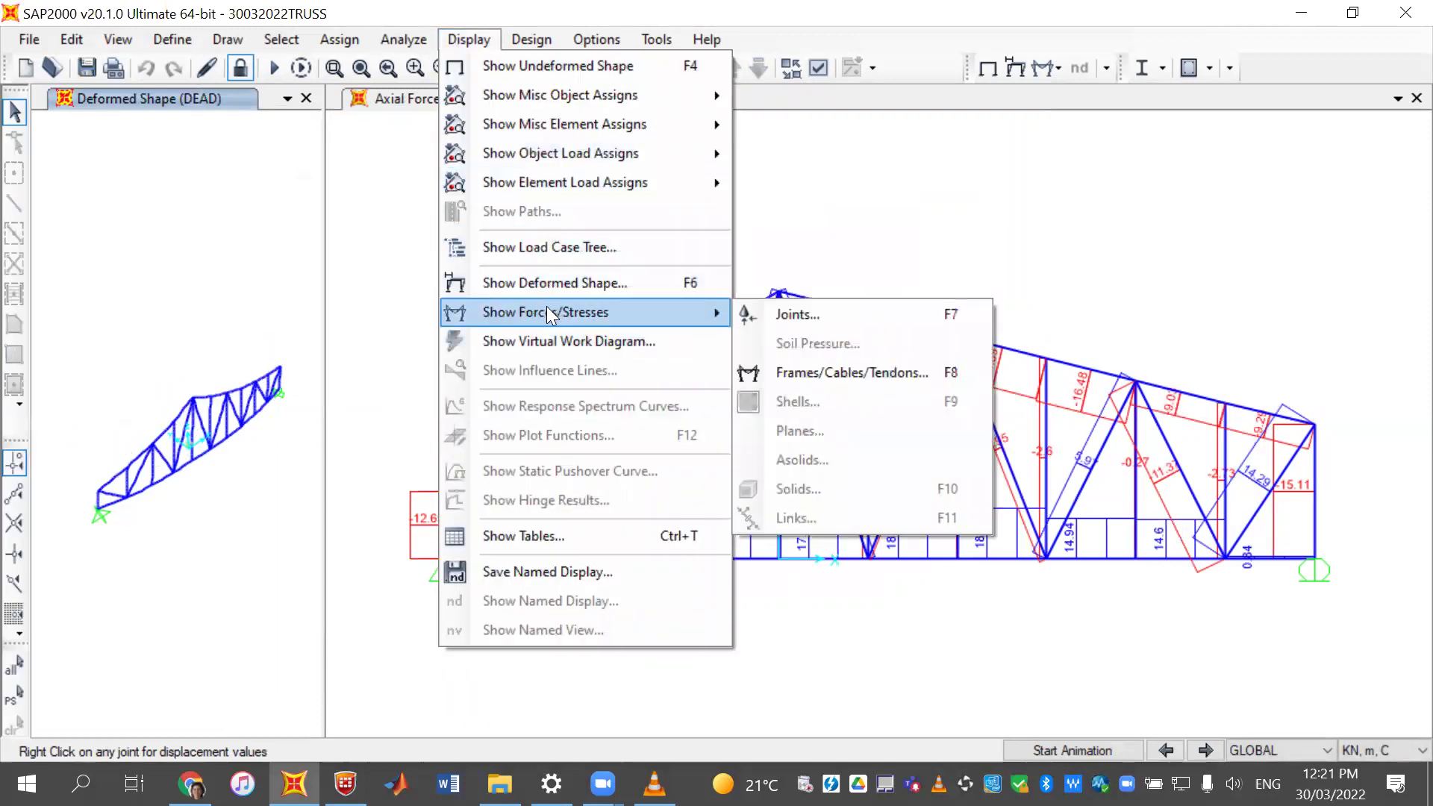
pyautogui.click(811, 372)
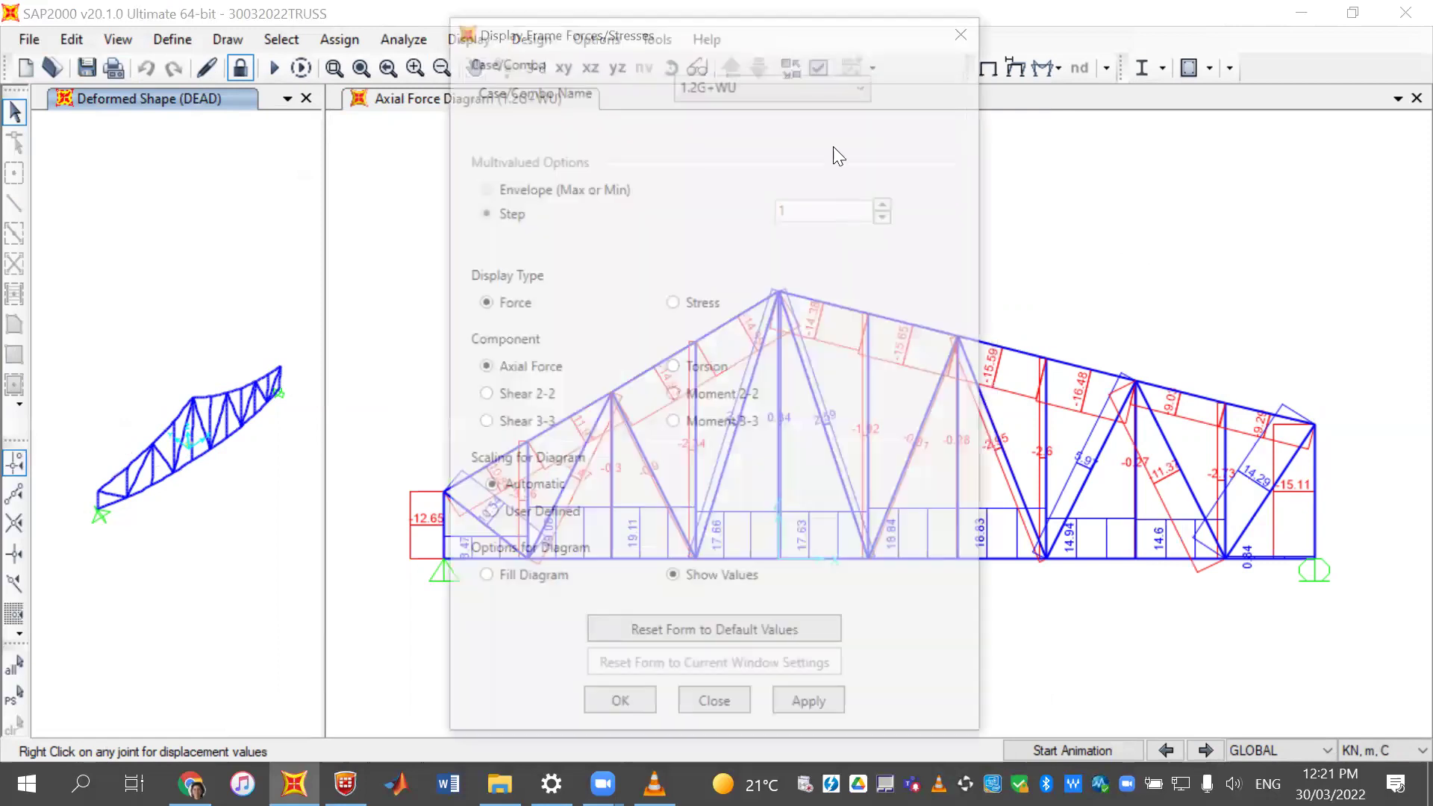
pyautogui.click(743, 83)
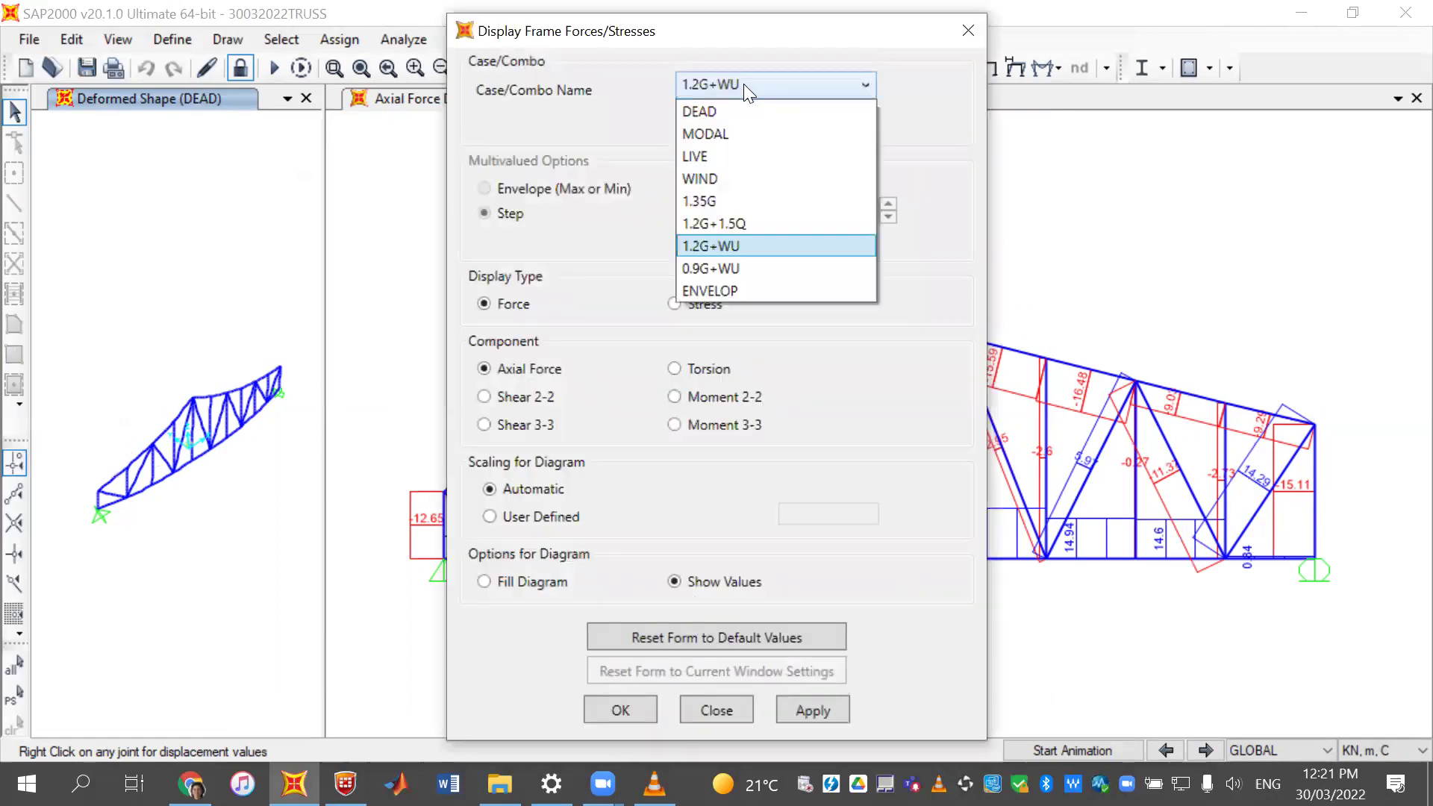
pyautogui.click(737, 291)
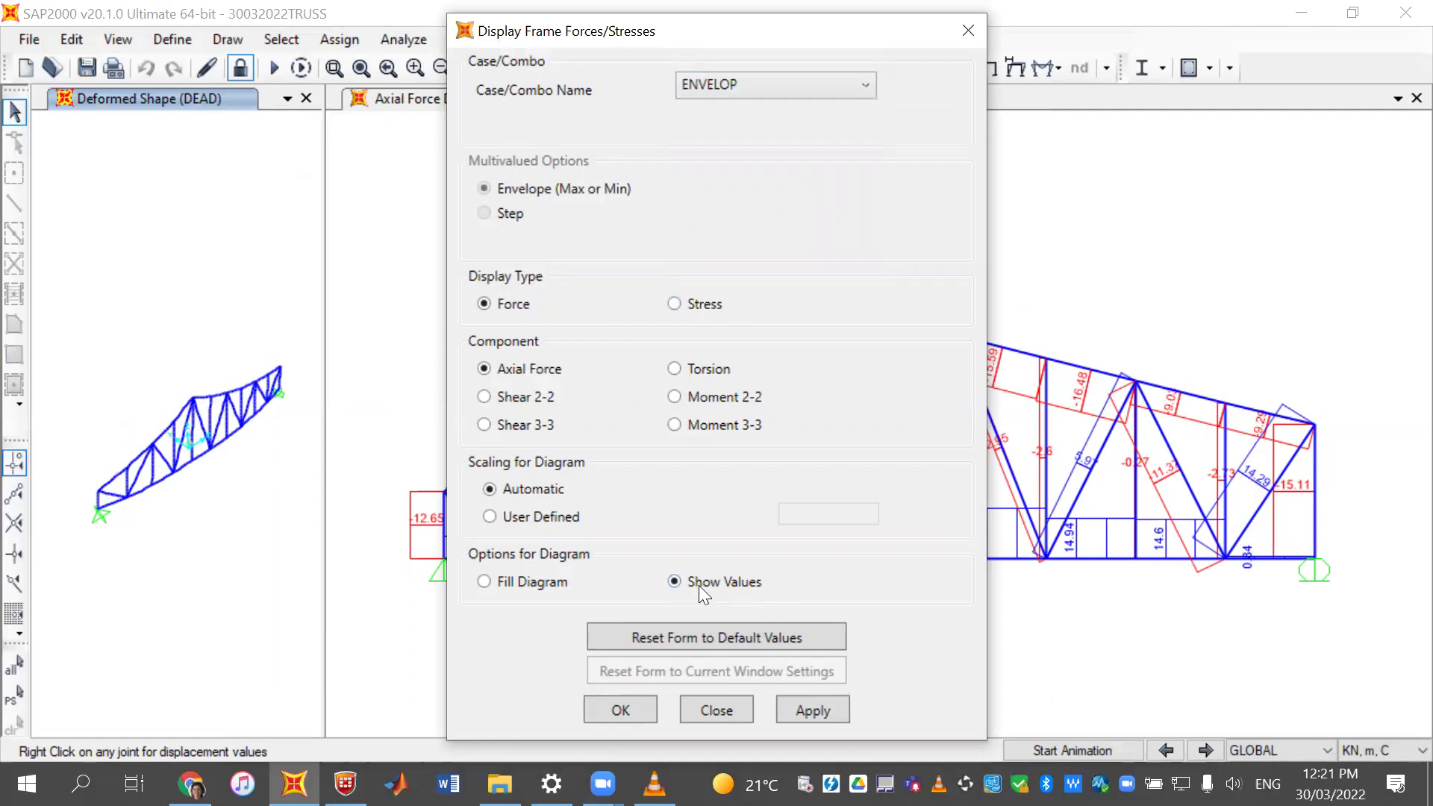
pyautogui.click(814, 713)
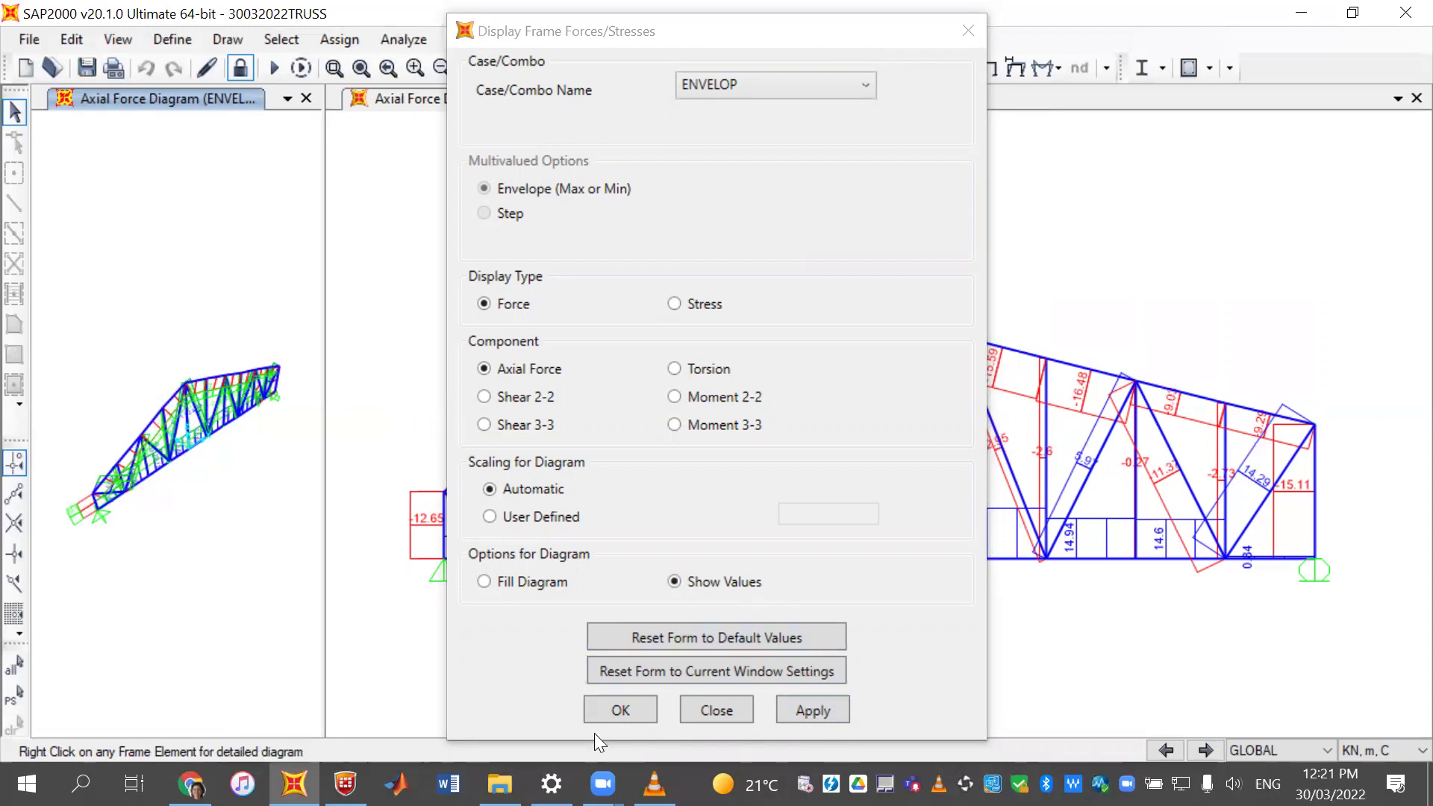
pyautogui.click(620, 711)
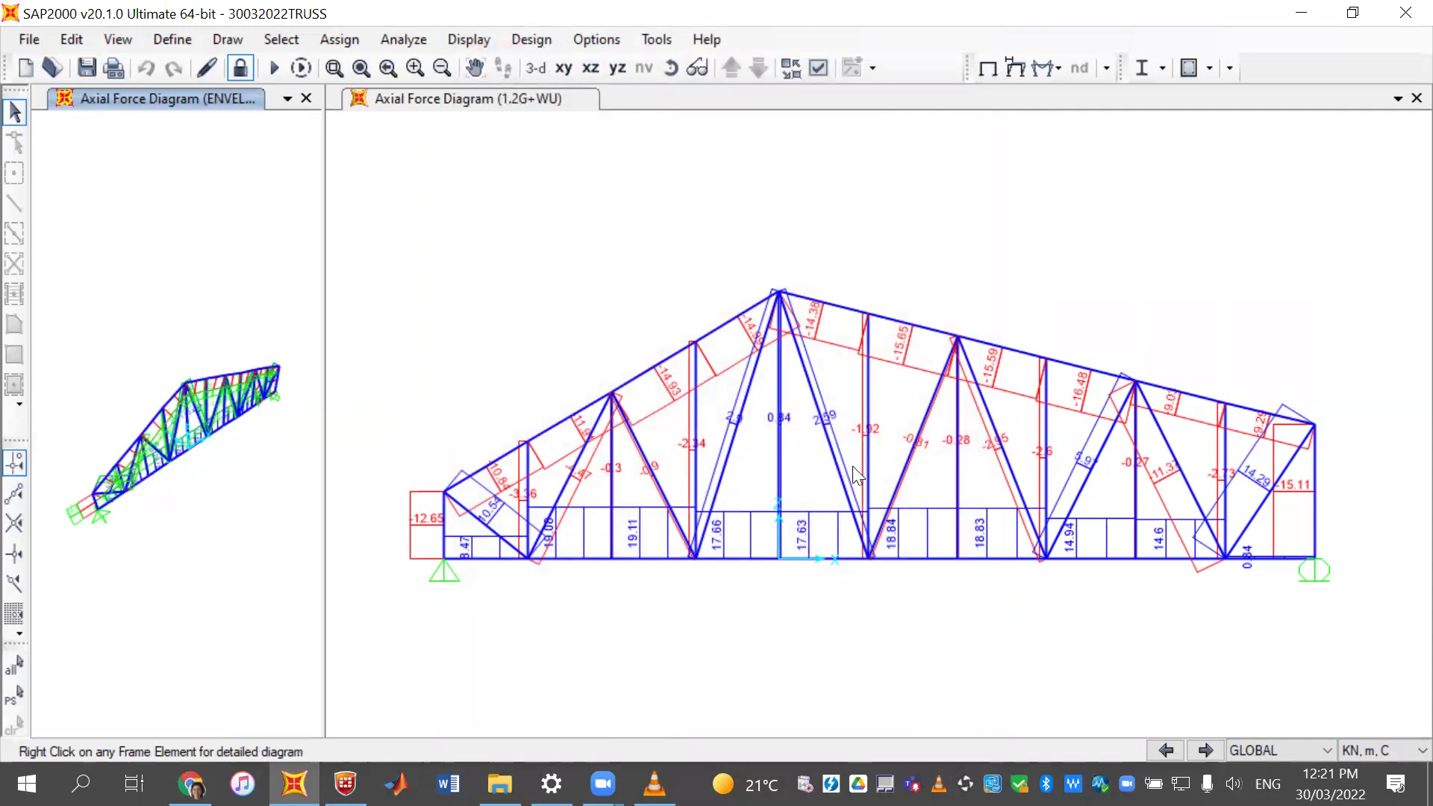
# - Display the axial force diagram with values for the ENVELOP combination in the X-Z elevation view
pyautogui.scroll(5, 829, 485)
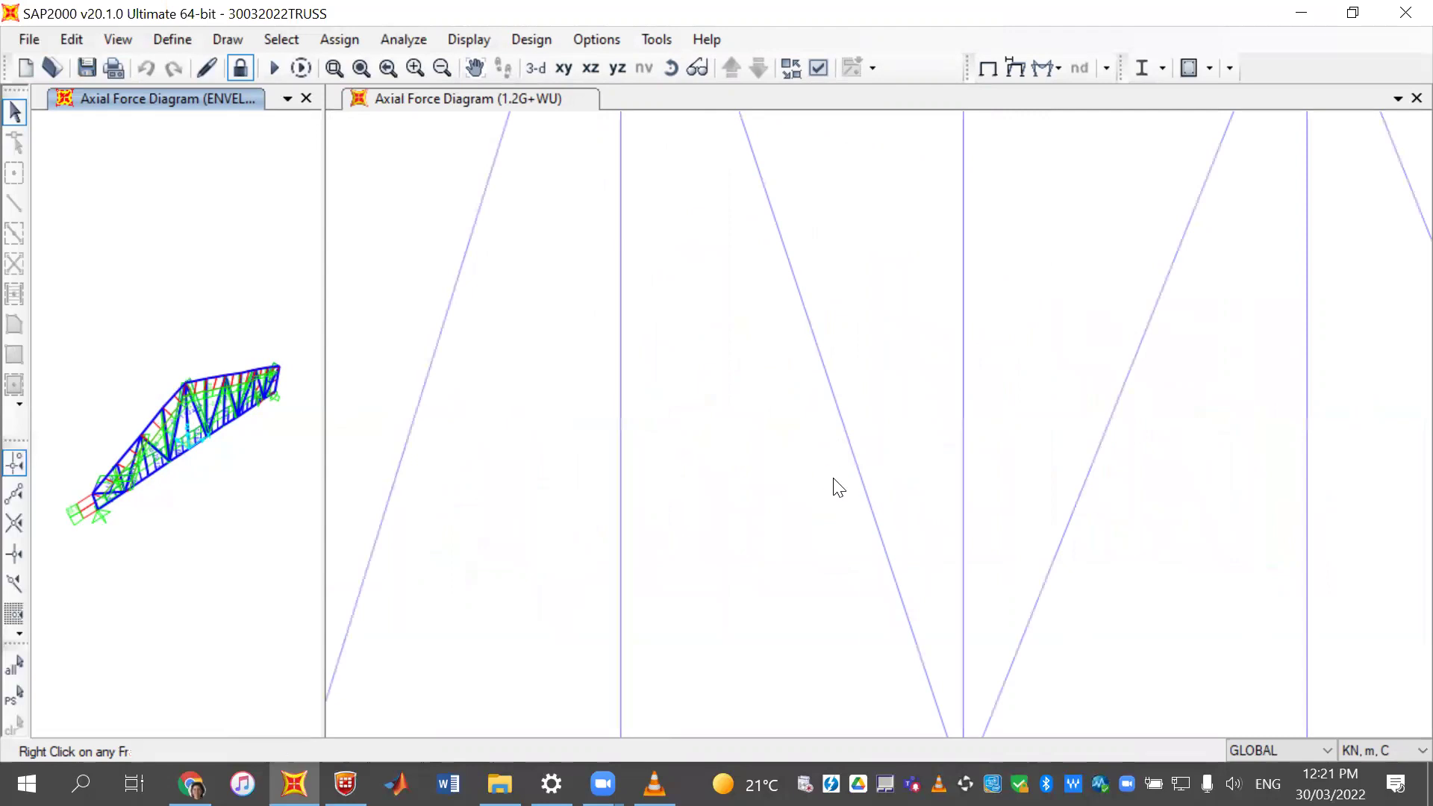
pyautogui.scroll(2, 841, 480)
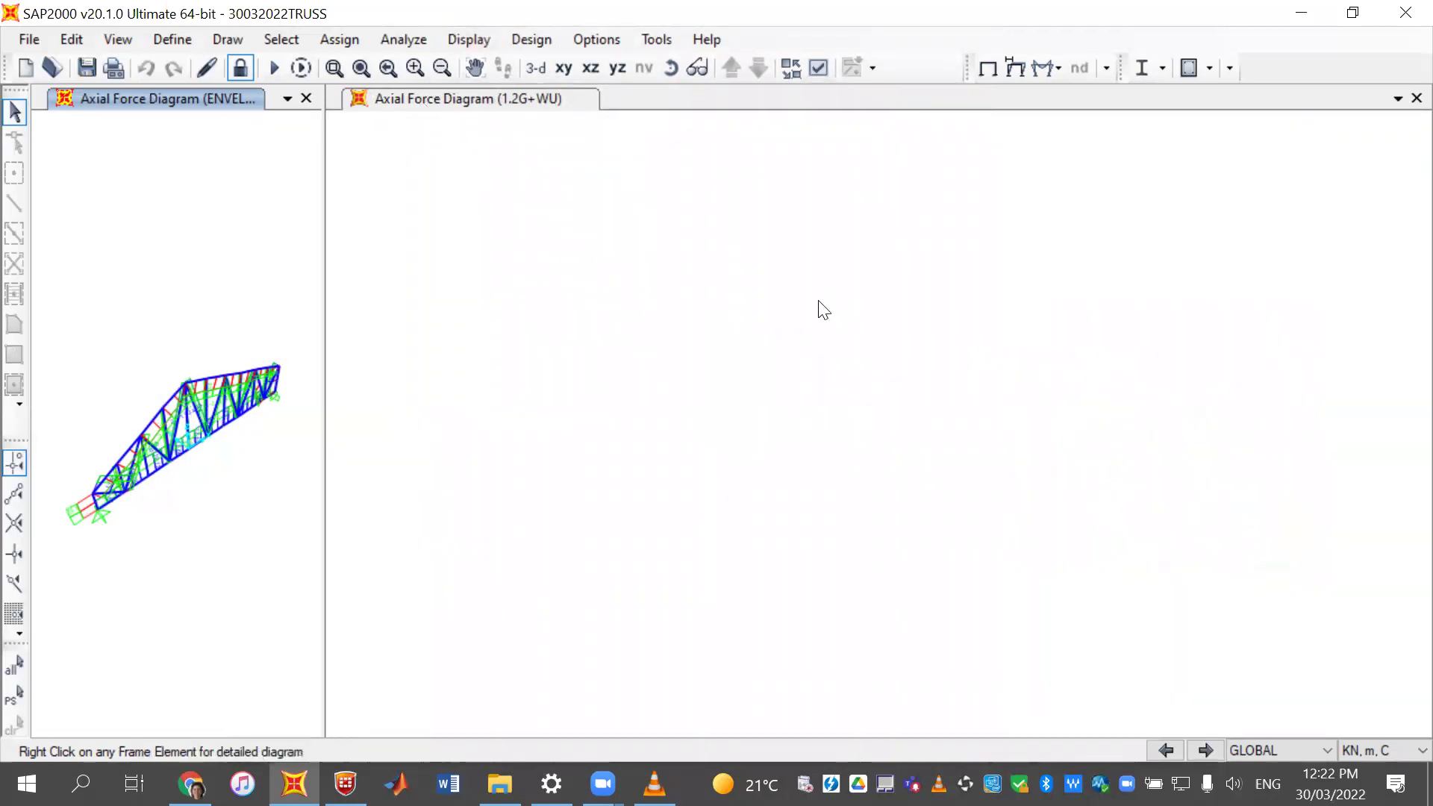
pyautogui.click(421, 160)
pyautogui.click(361, 69)
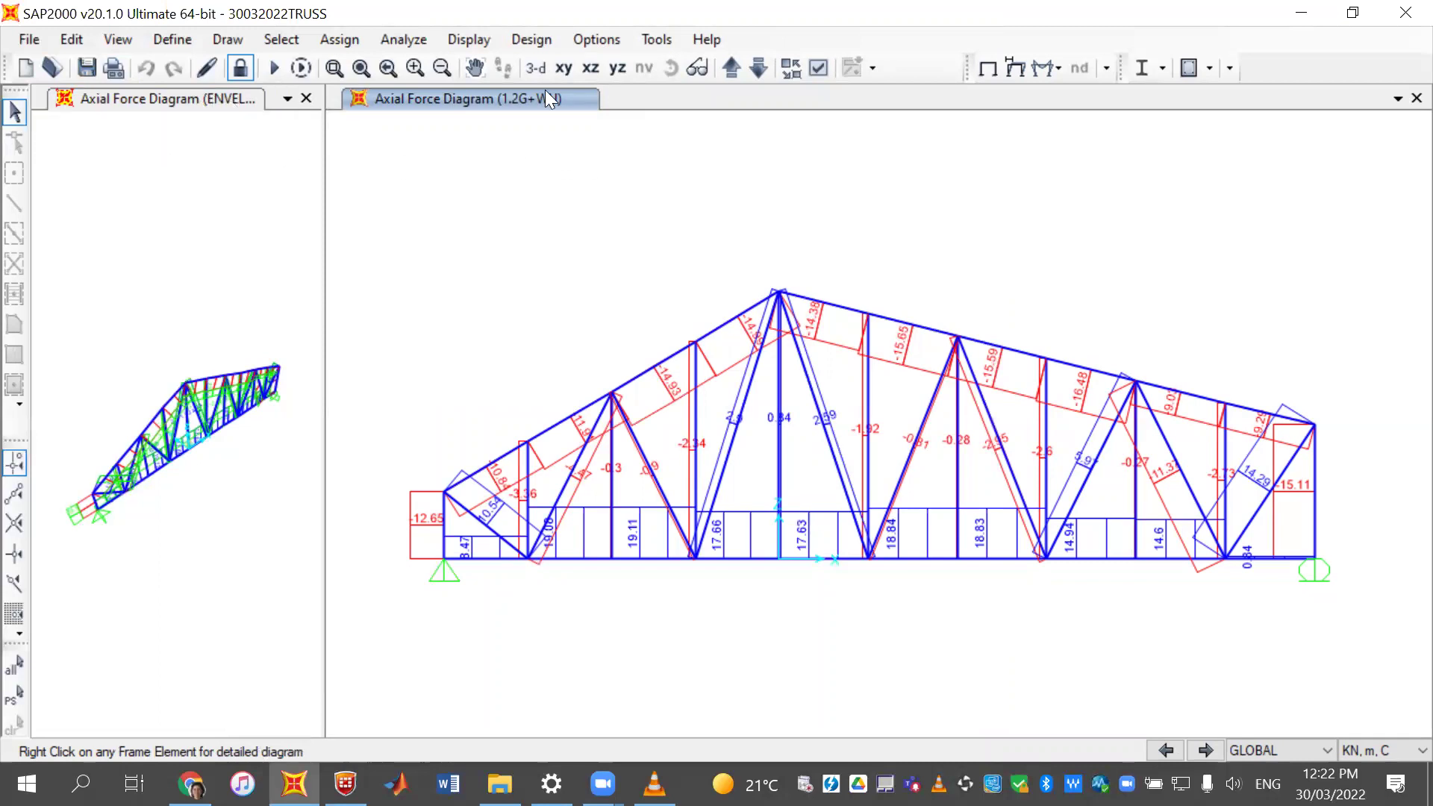
pyautogui.click(477, 39)
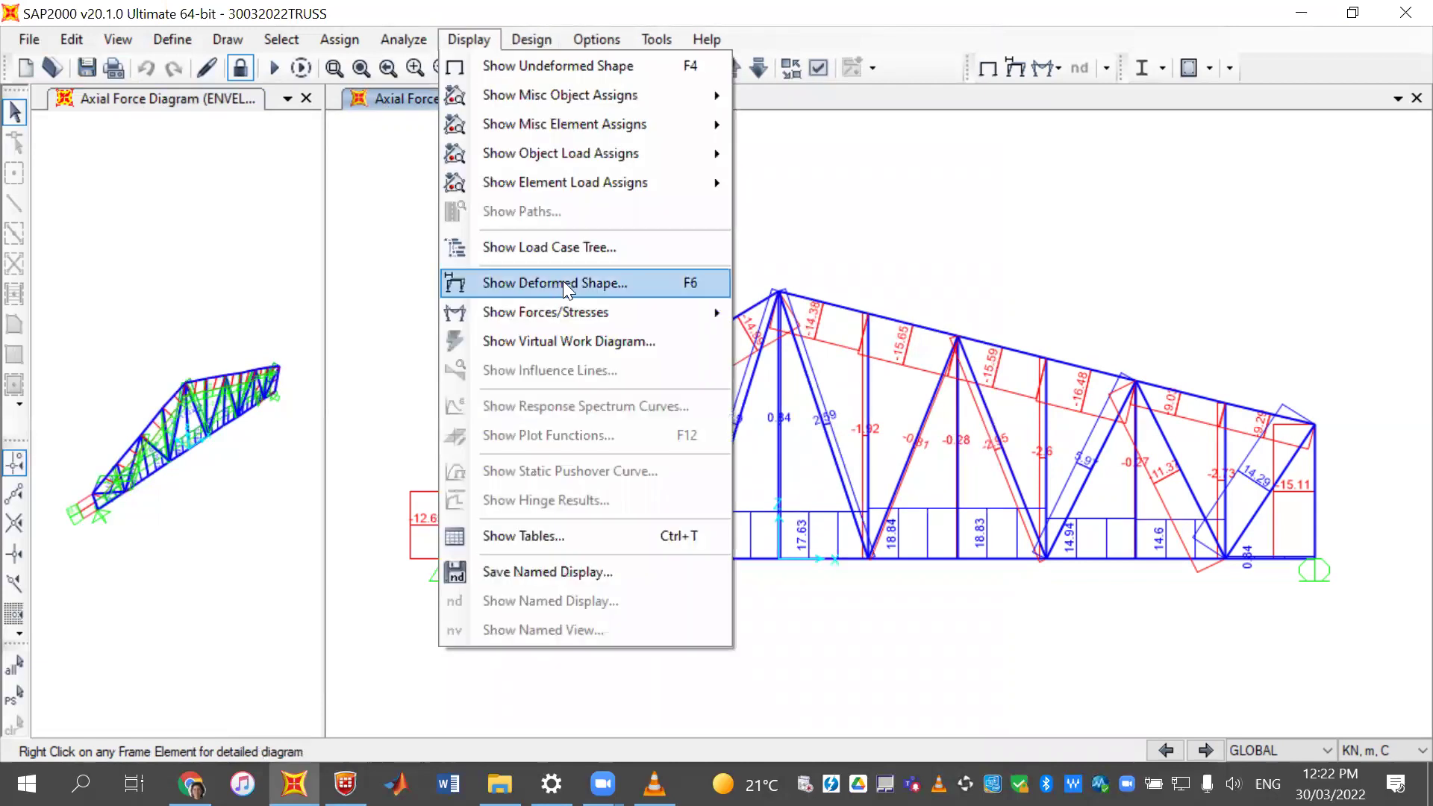
pyautogui.moveTo(600, 312)
pyautogui.click(821, 378)
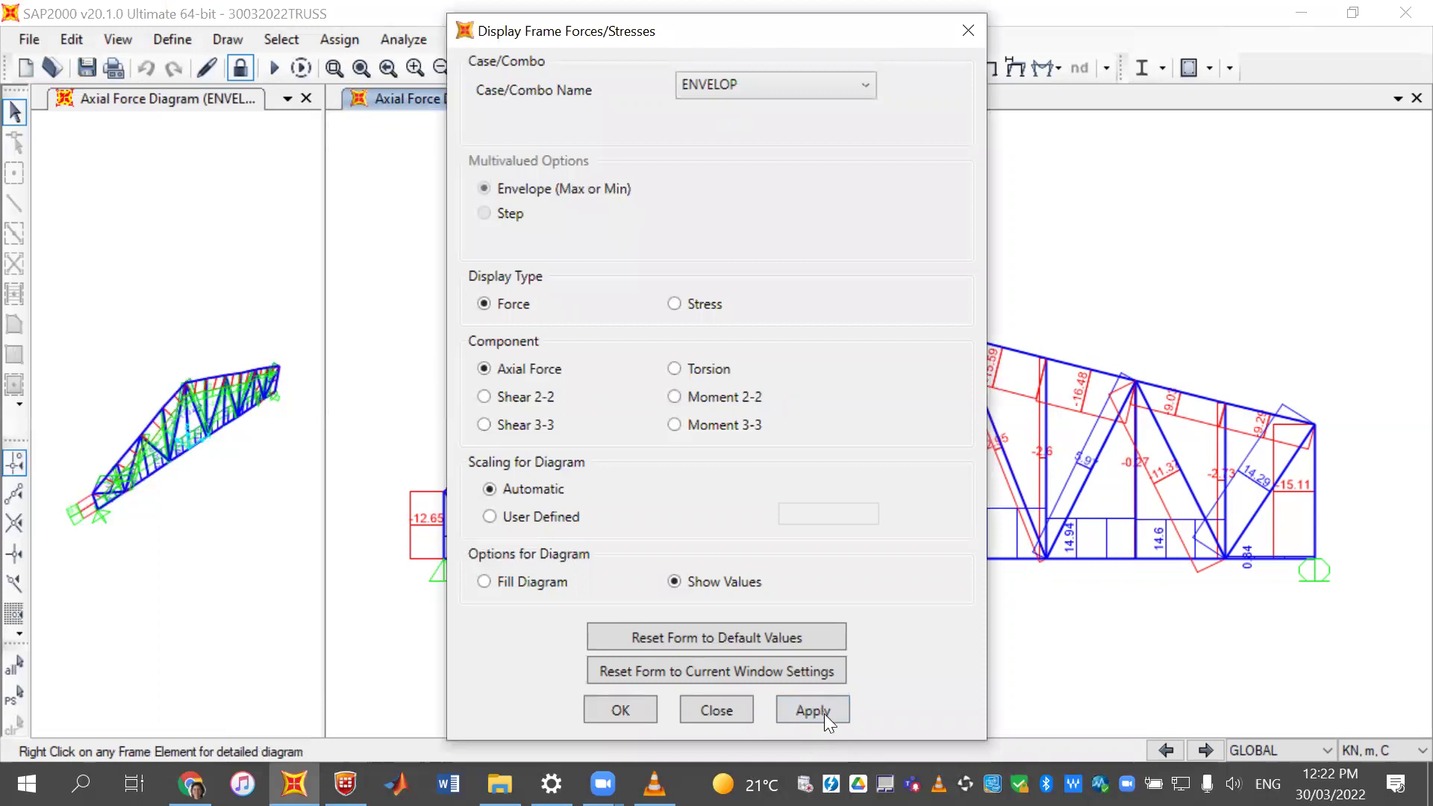
pyautogui.click(636, 707)
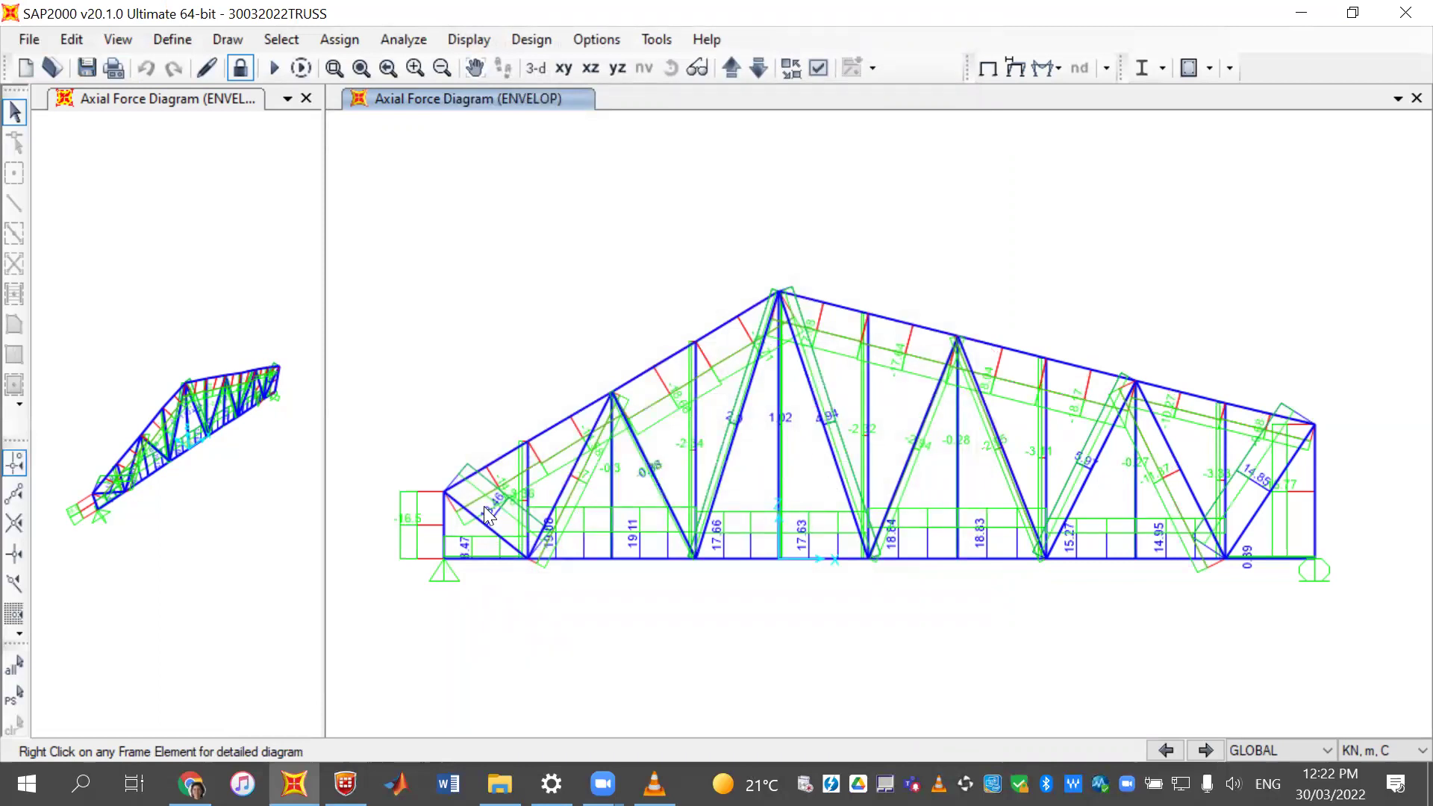
pyautogui.click(362, 68)
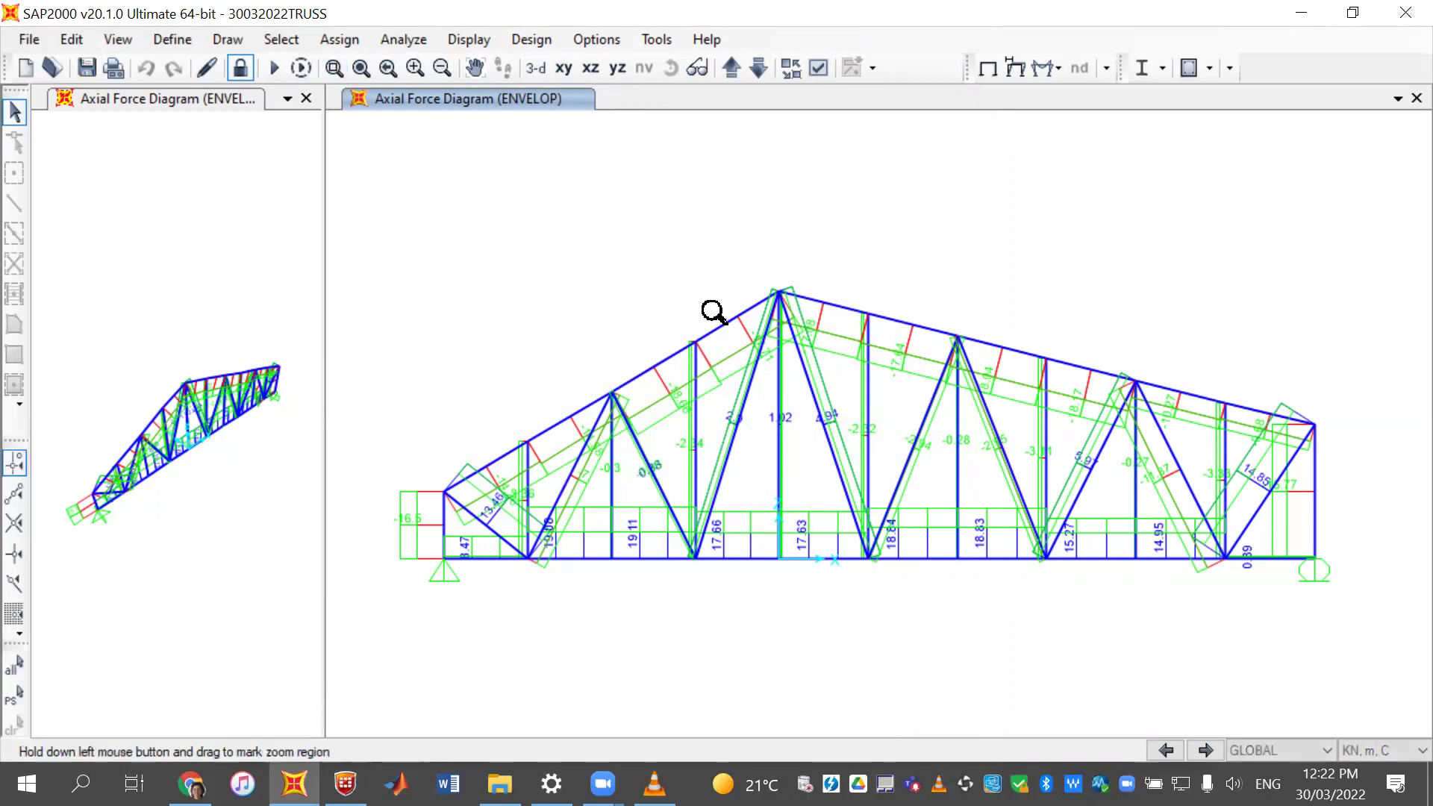
# - Inspect the detailed ENVELOP axial force diagram of the top chord member at the truss's right end
pyautogui.moveTo(1195, 359); pyautogui.dragTo(1348, 478)
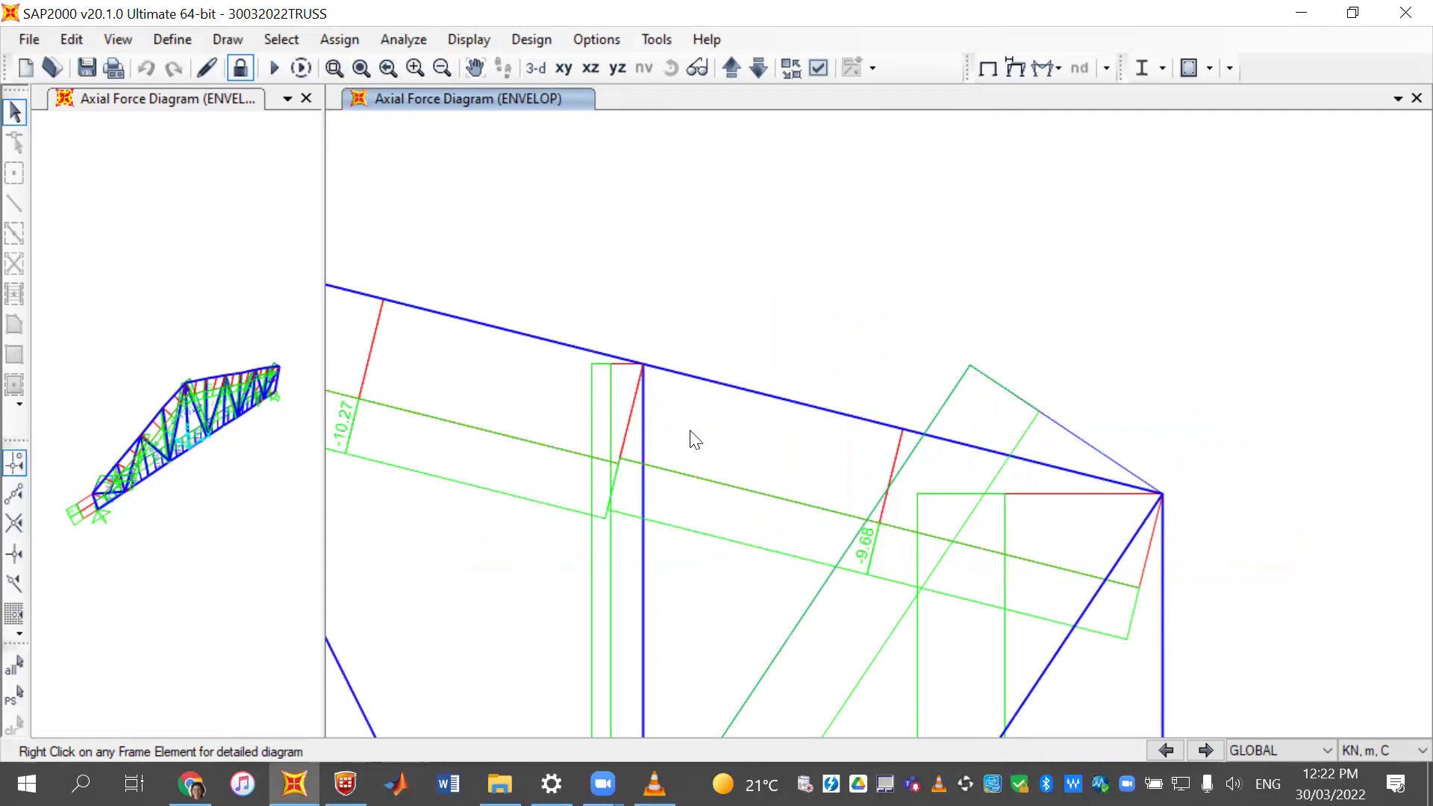
pyautogui.rightClick(857, 417)
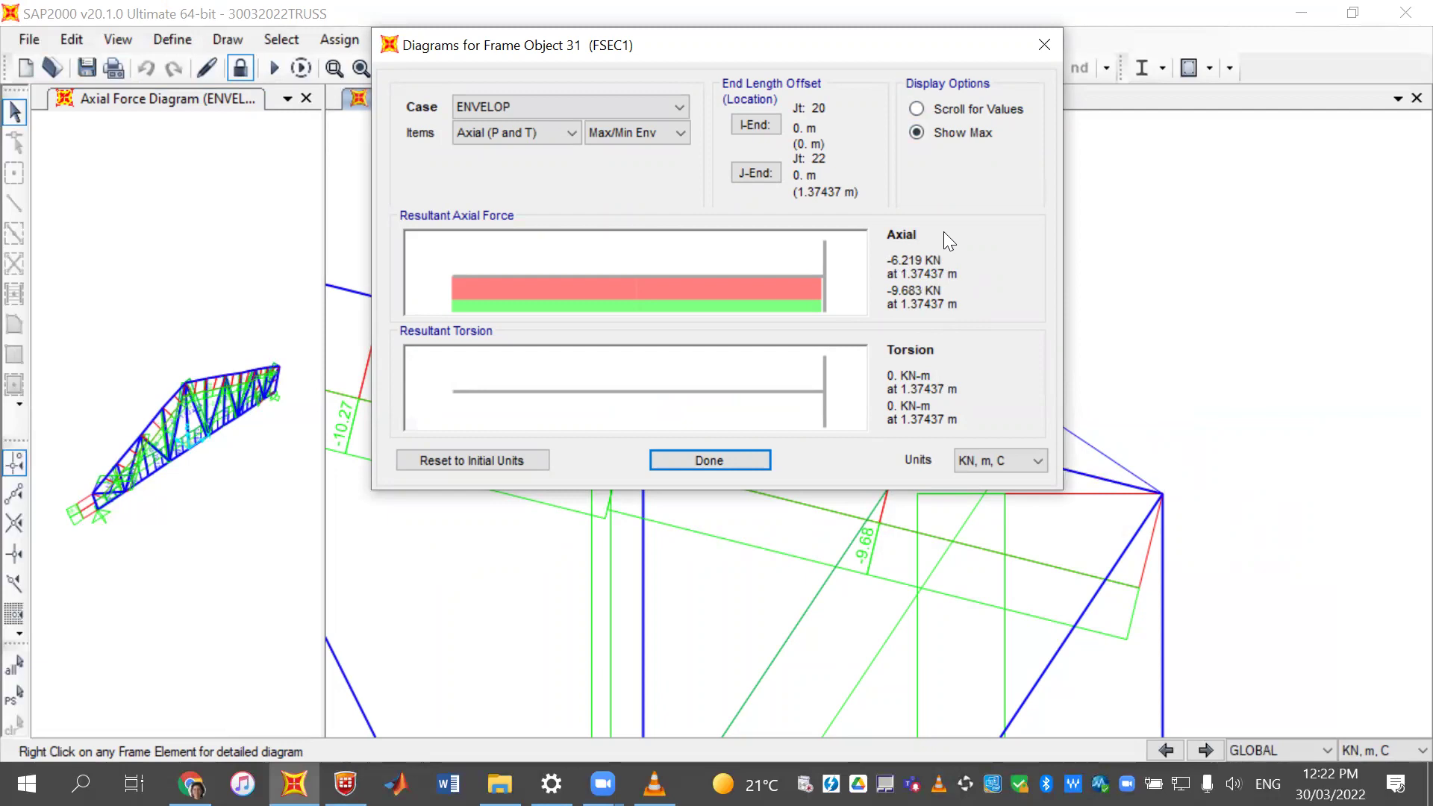
pyautogui.click(1043, 47)
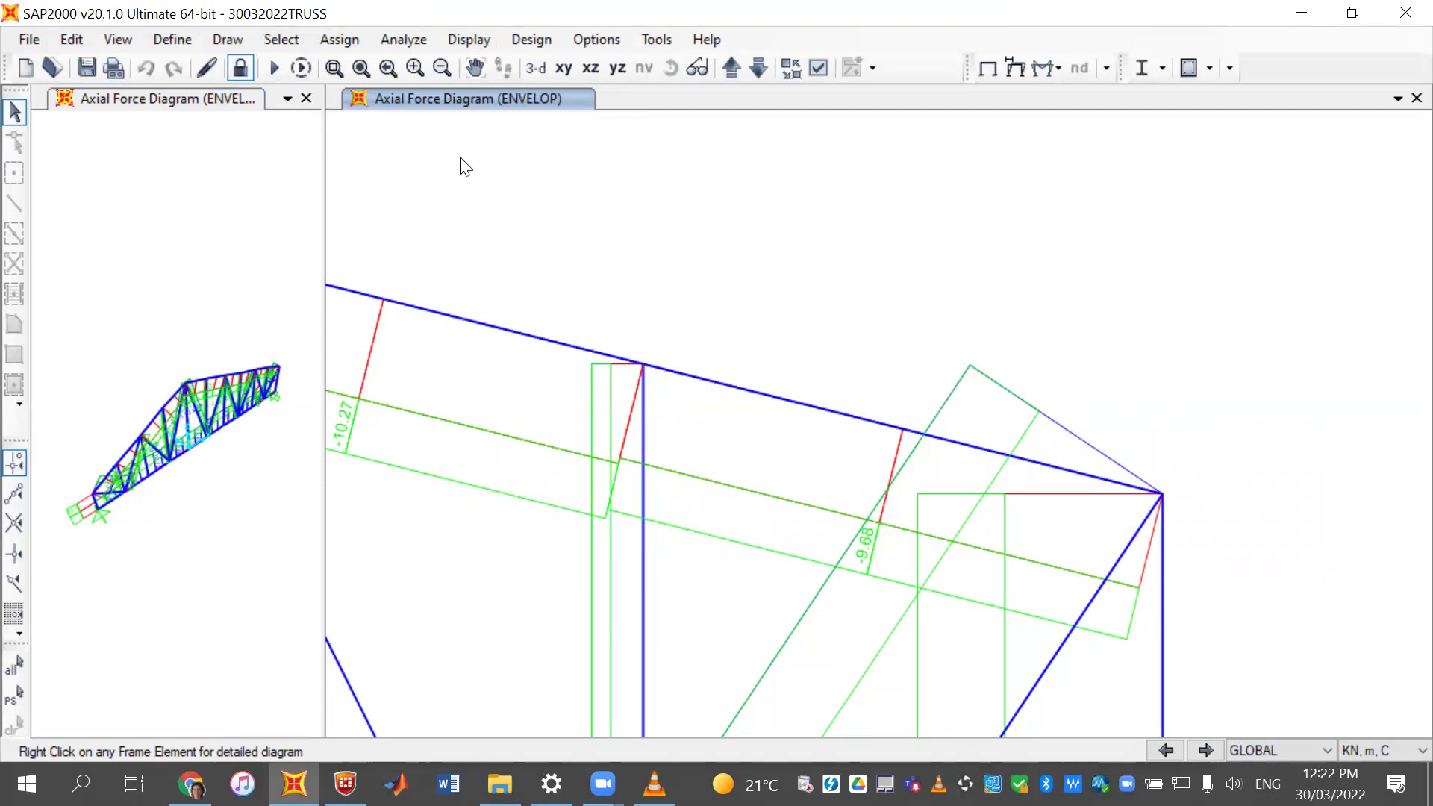
# - Inspect the detailed ENVELOP axial force diagram of the diagonal running from the apex down to the left bottom chord
pyautogui.click(360, 69)
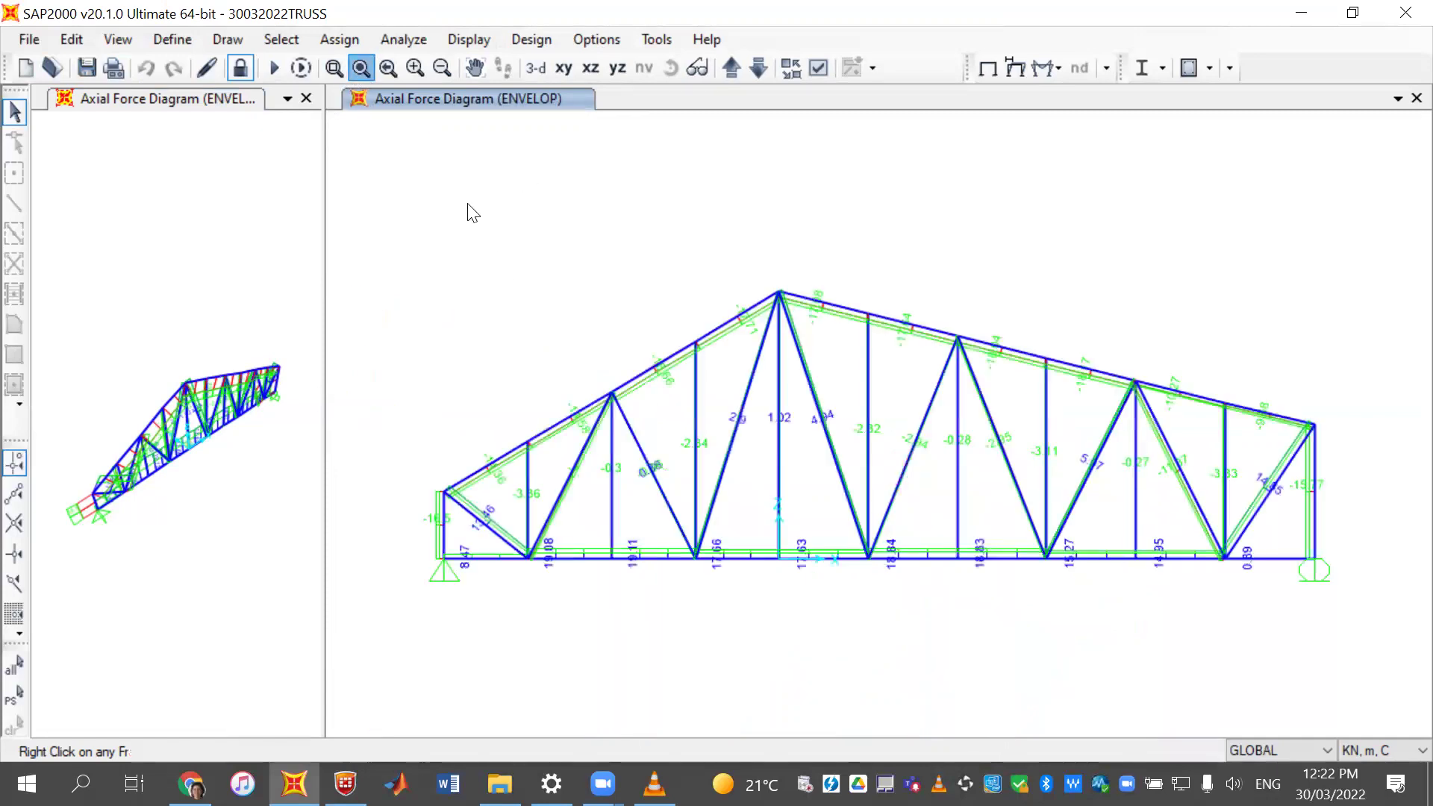
pyautogui.rightClick(735, 432)
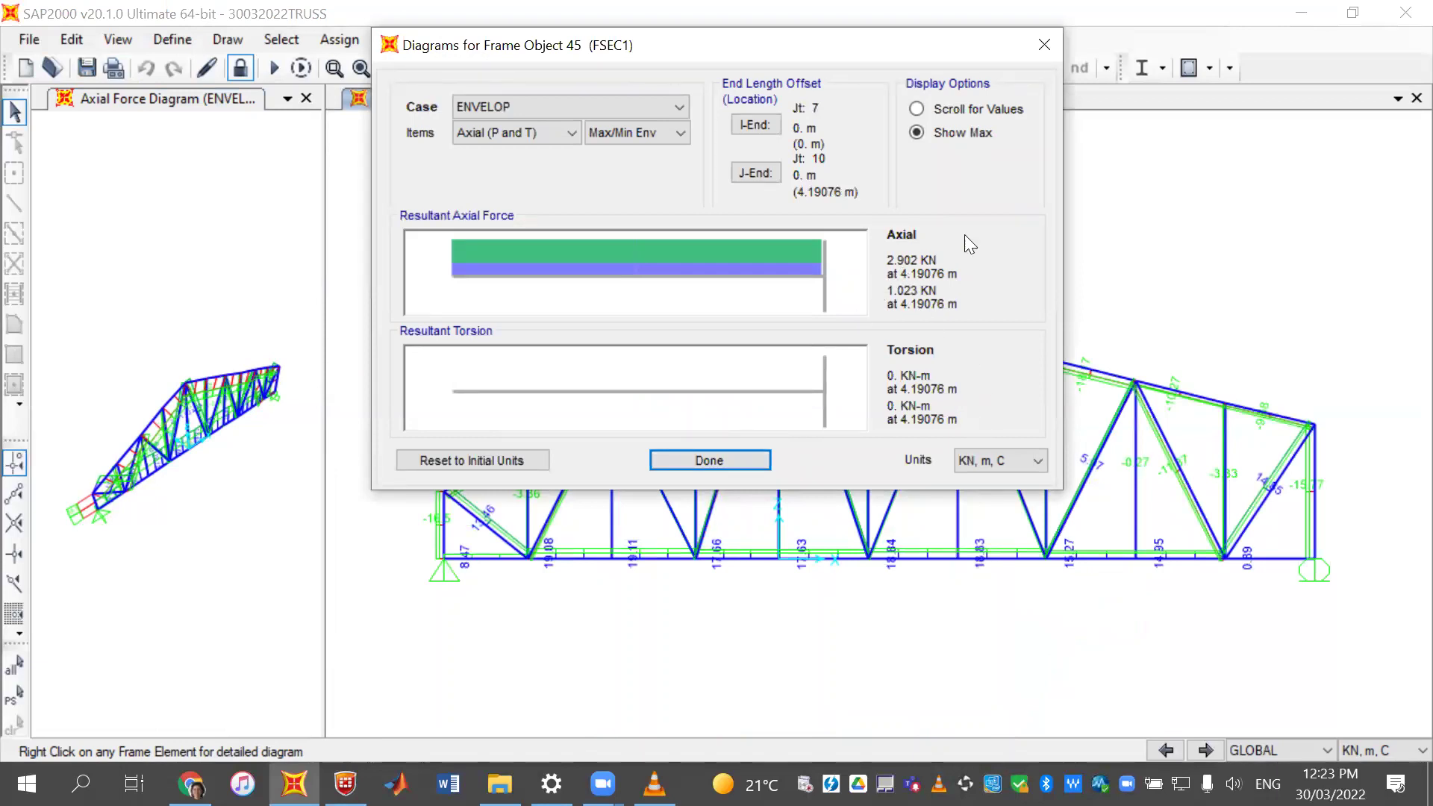
pyautogui.click(1045, 45)
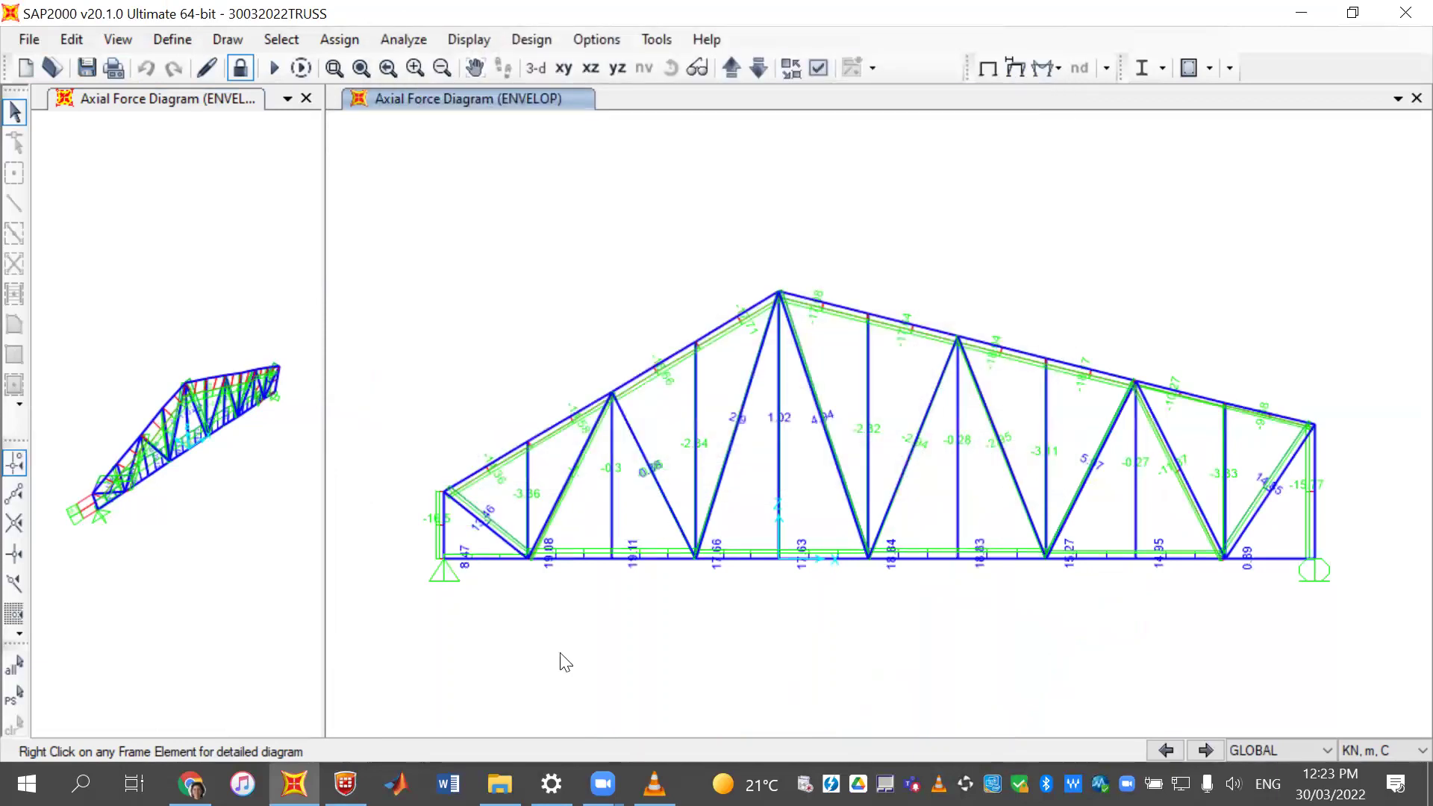
# - Inspect the detailed ENVELOP axial diagrams of the next diagonal left of the apex diagonal and the fourth top chord member right of the apex
pyautogui.rightClick(651, 472)
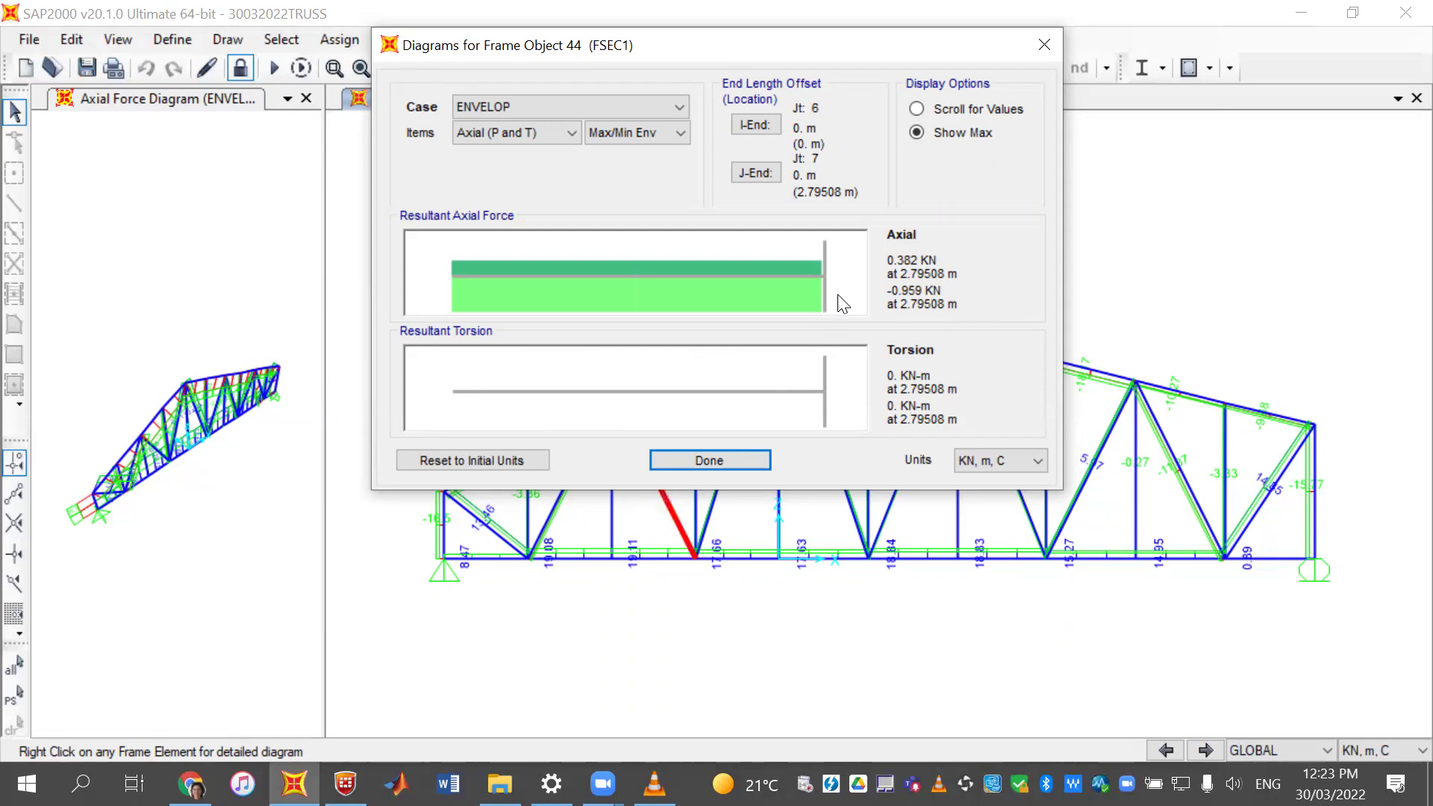
pyautogui.click(1041, 44)
pyautogui.rightClick(1091, 370)
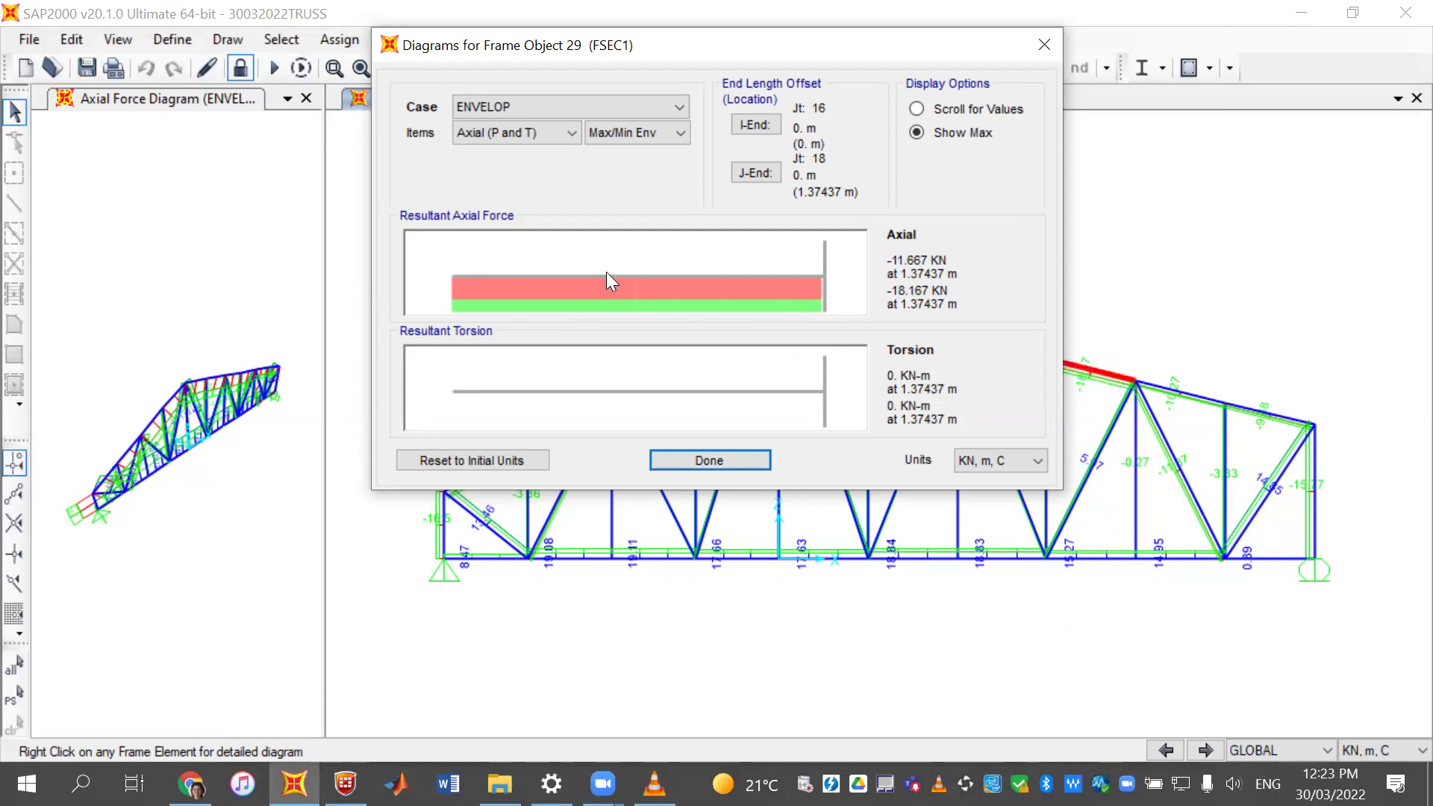
pyautogui.click(706, 456)
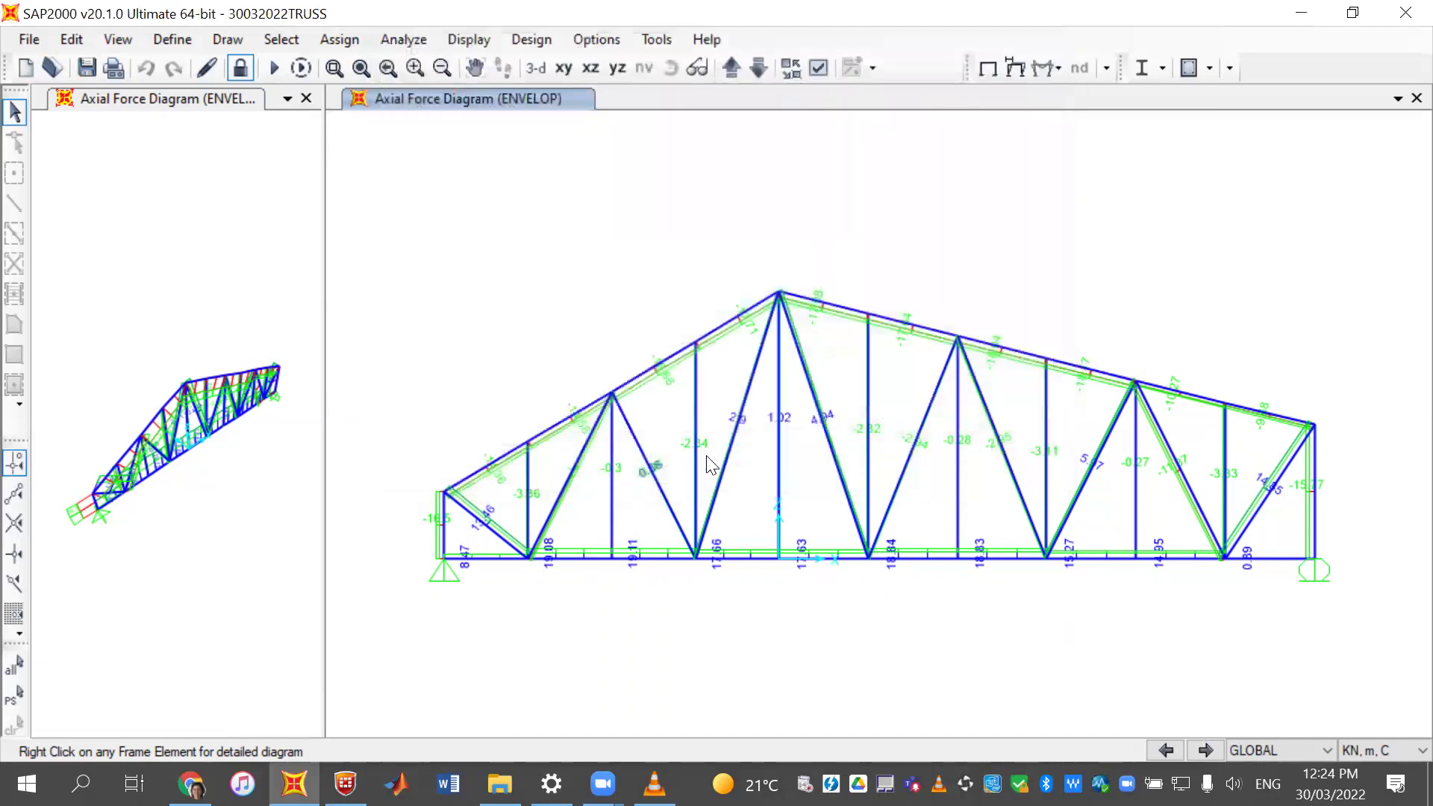